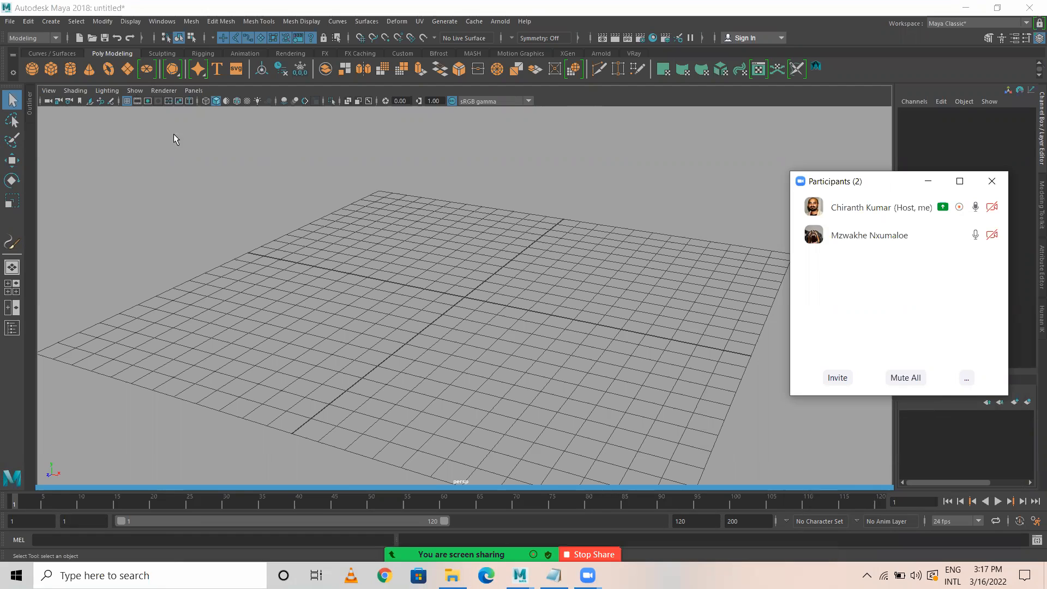
Create a new project named "Chess board" in D:/RSTP/Batch_03/Maya with the default folder locations
click(10, 22)
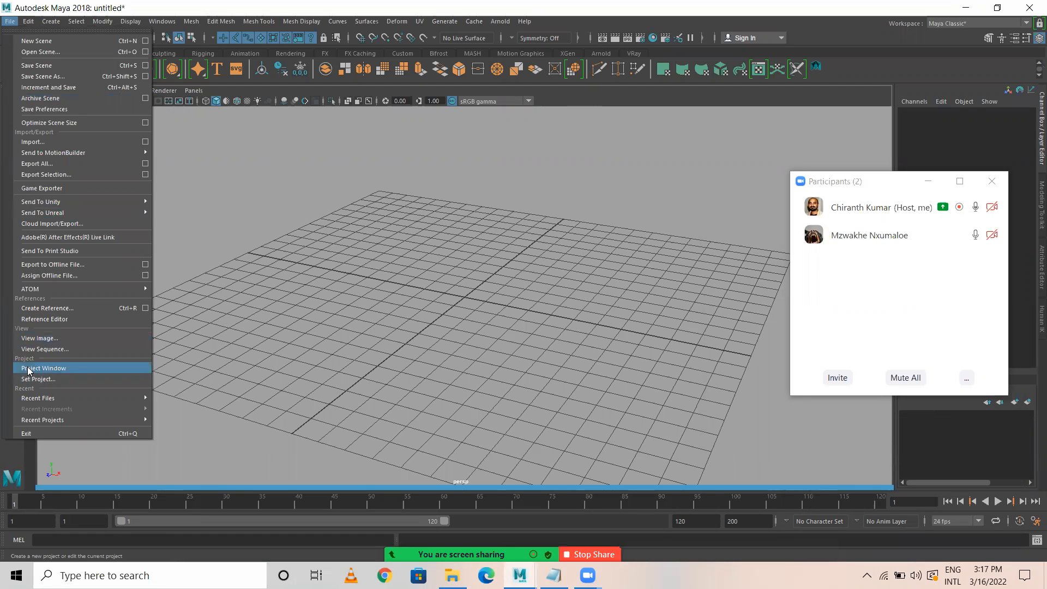
click(70, 373)
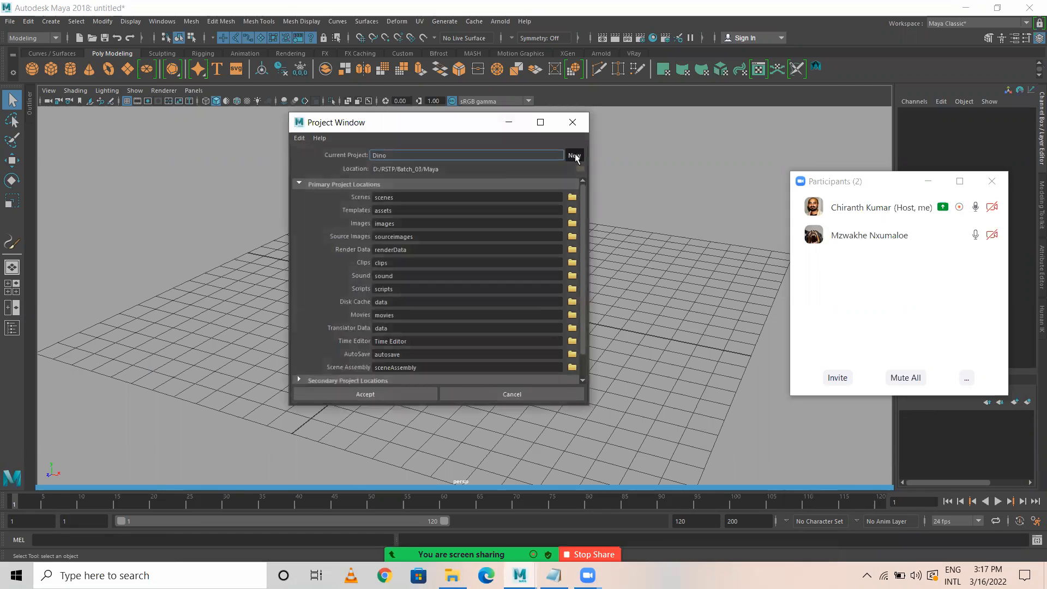
click(574, 155)
drag(418, 158, 316, 156)
text(Chess board)
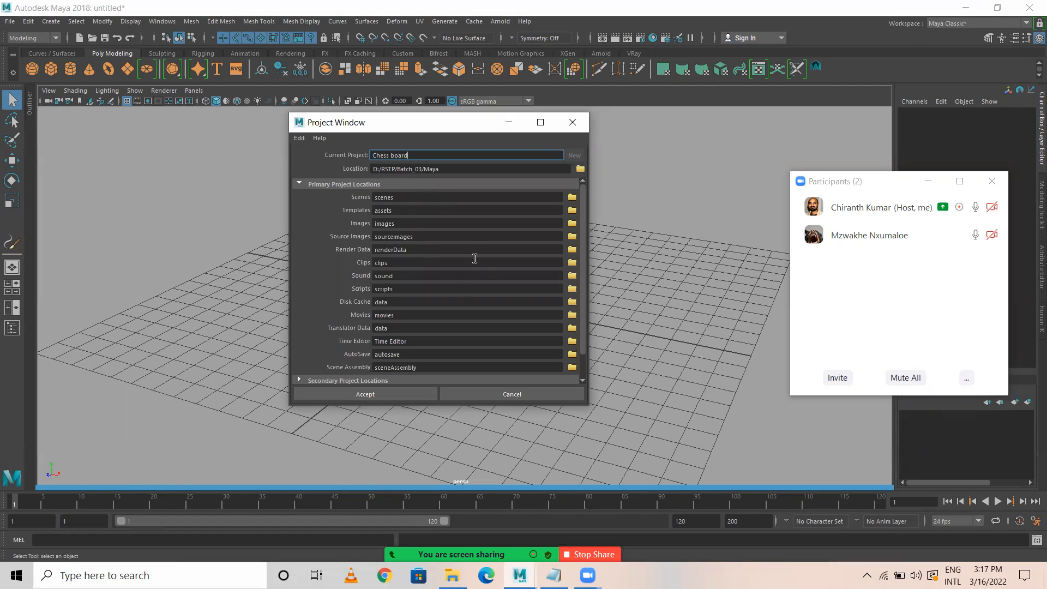
click(371, 393)
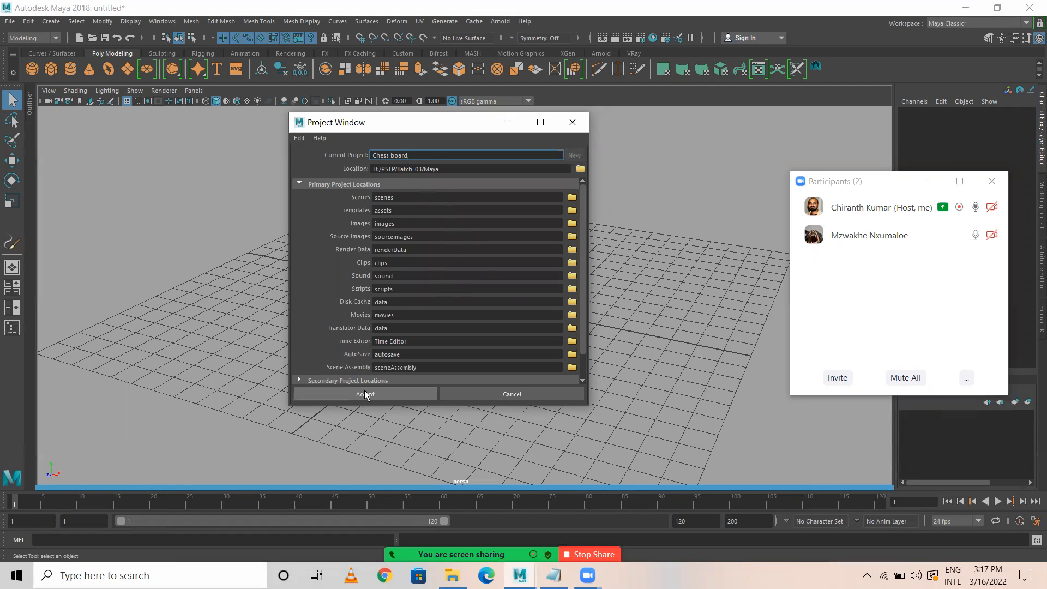
Switch to File Explorer and paste the copied reference image JaquesCookStaunton.jpg into the Chess board project's sourceimages folder
click(452, 574)
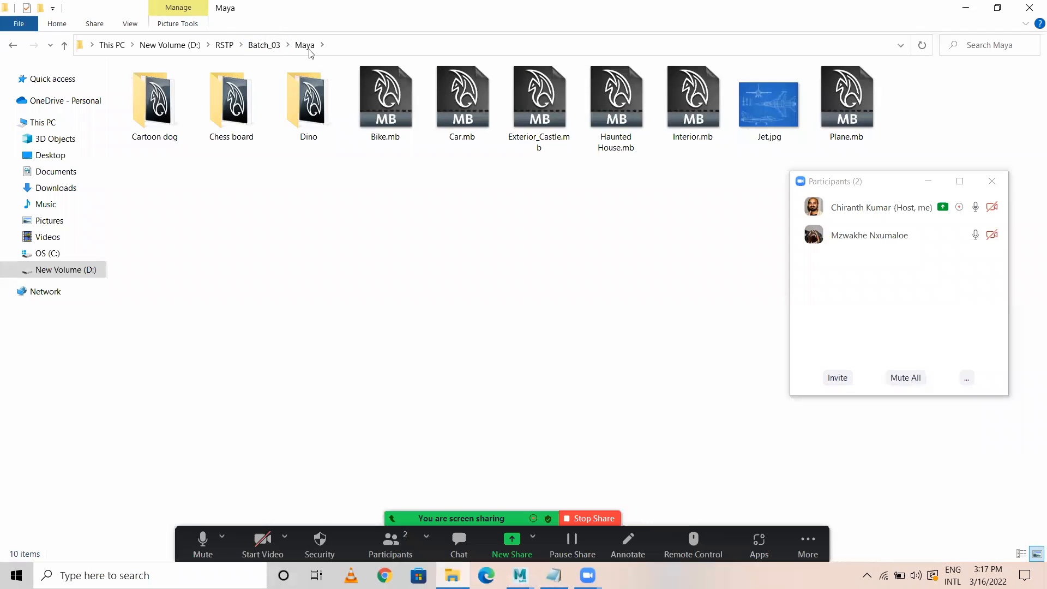
double_click(232, 99)
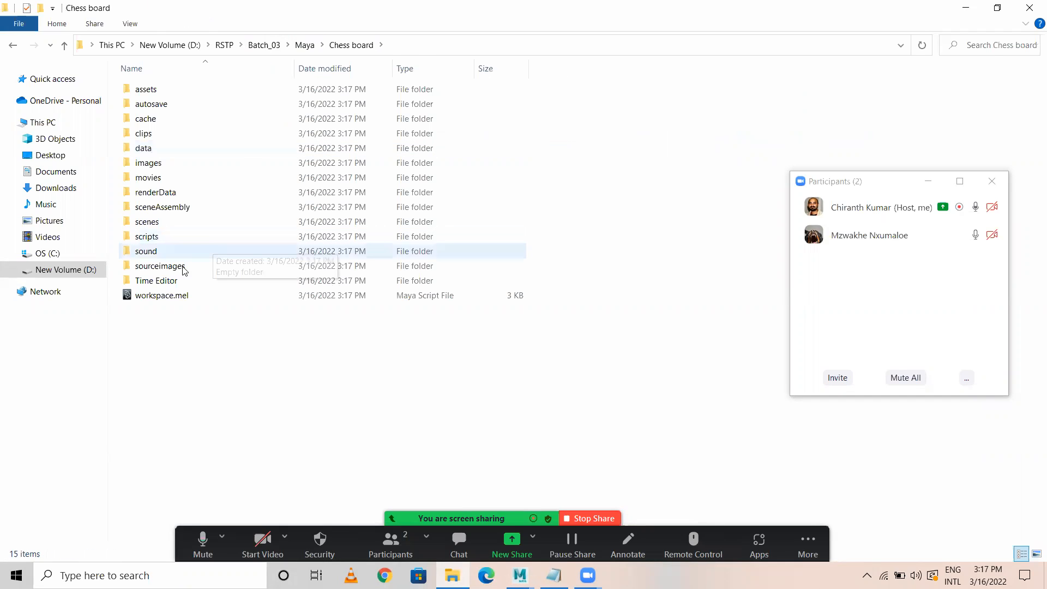
double_click(184, 271)
right_click(192, 245)
mouse_move(236, 416)
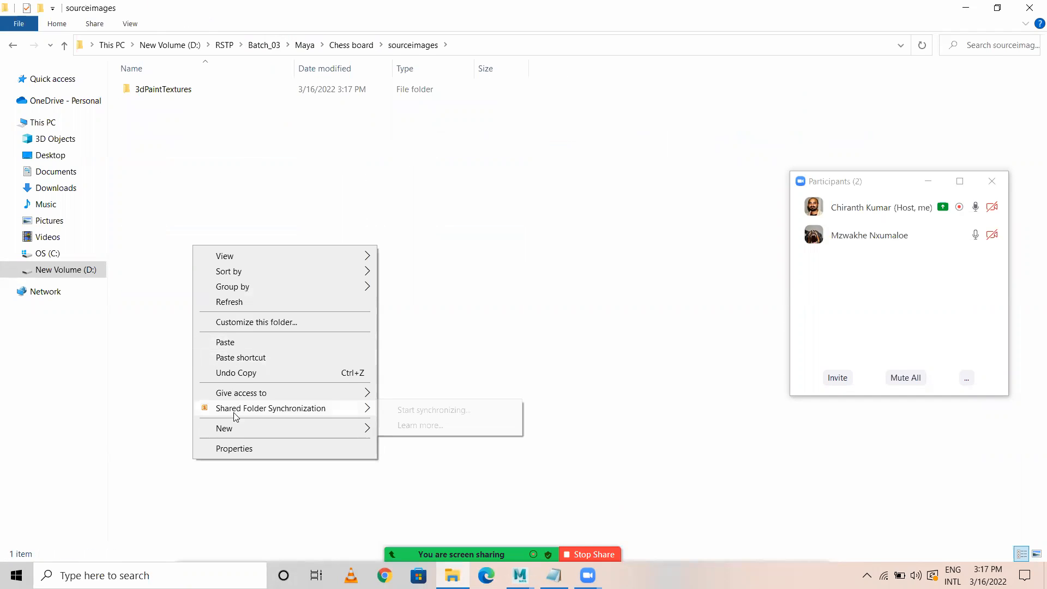
click(248, 342)
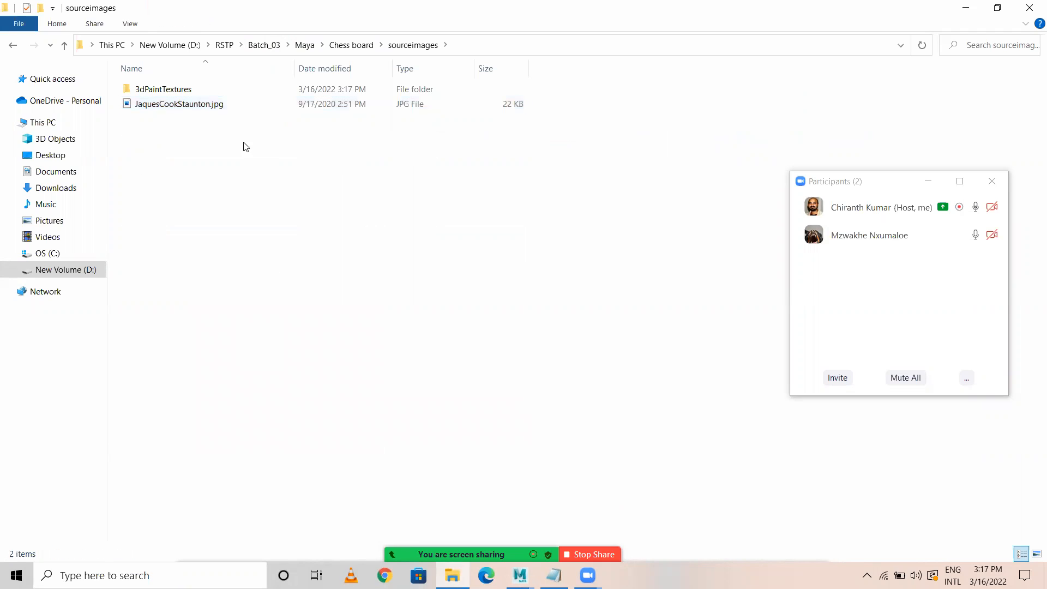
View the chess-piece reference image JaquesCookStaunton.jpg, and close the viewer
double_click(203, 104)
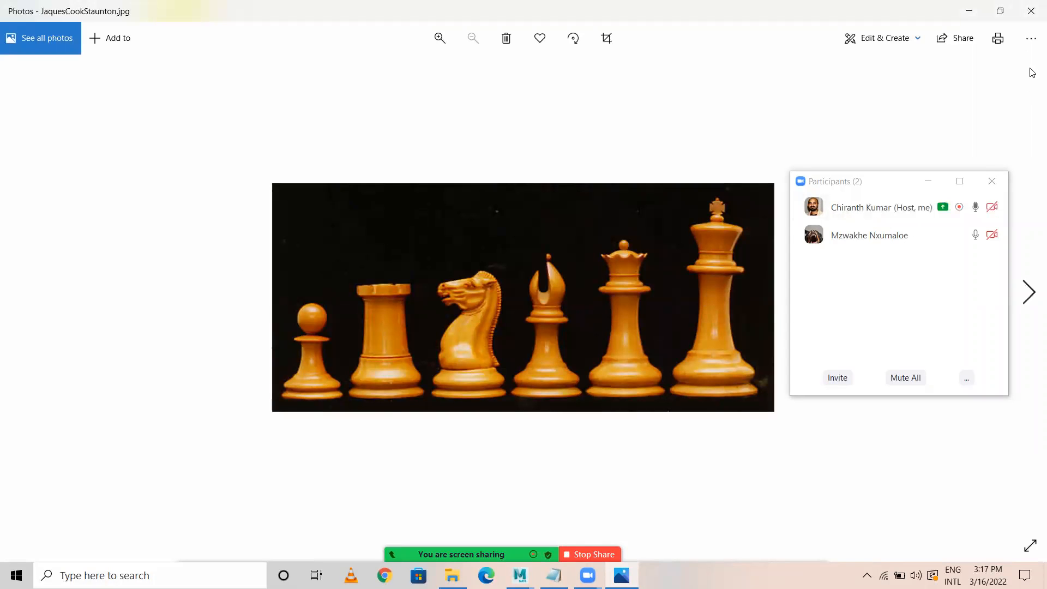
click(1032, 11)
click(368, 325)
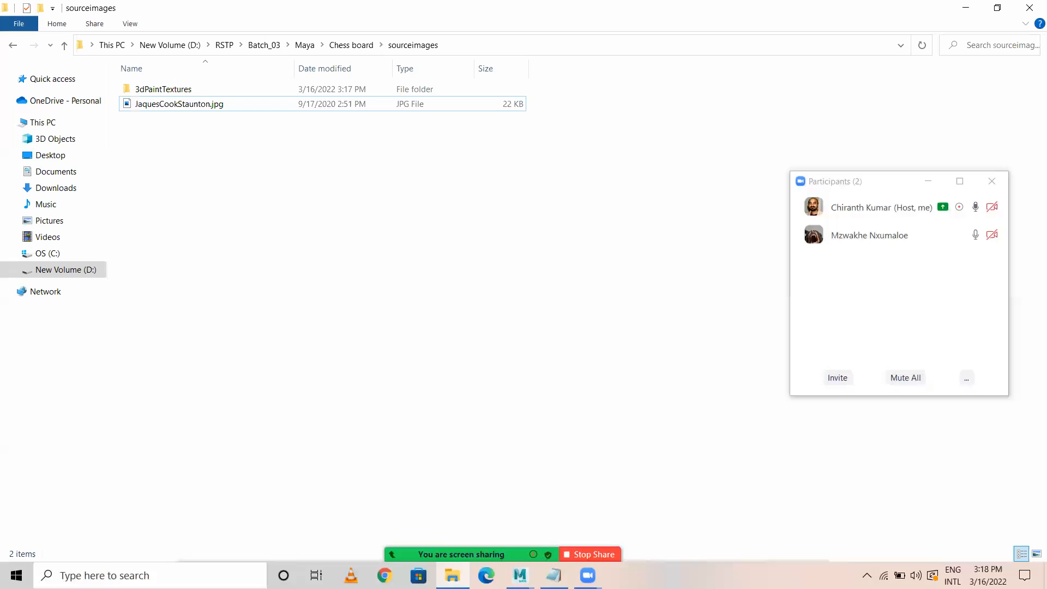
Switch back to Maya and import JaquesCookStaunton.jpg as an image plane in the front view
click(520, 575)
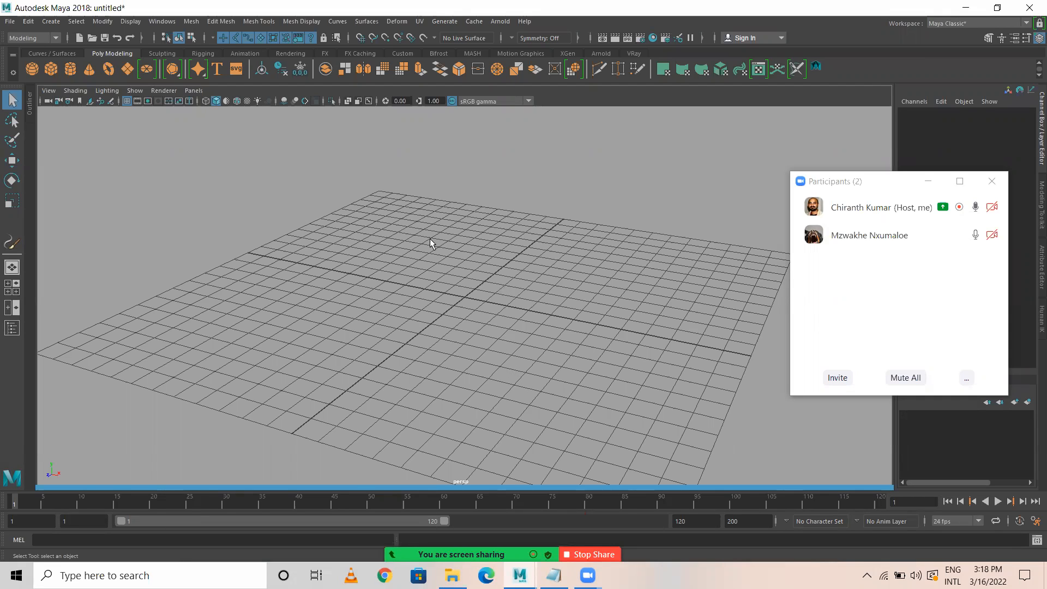
key(space)
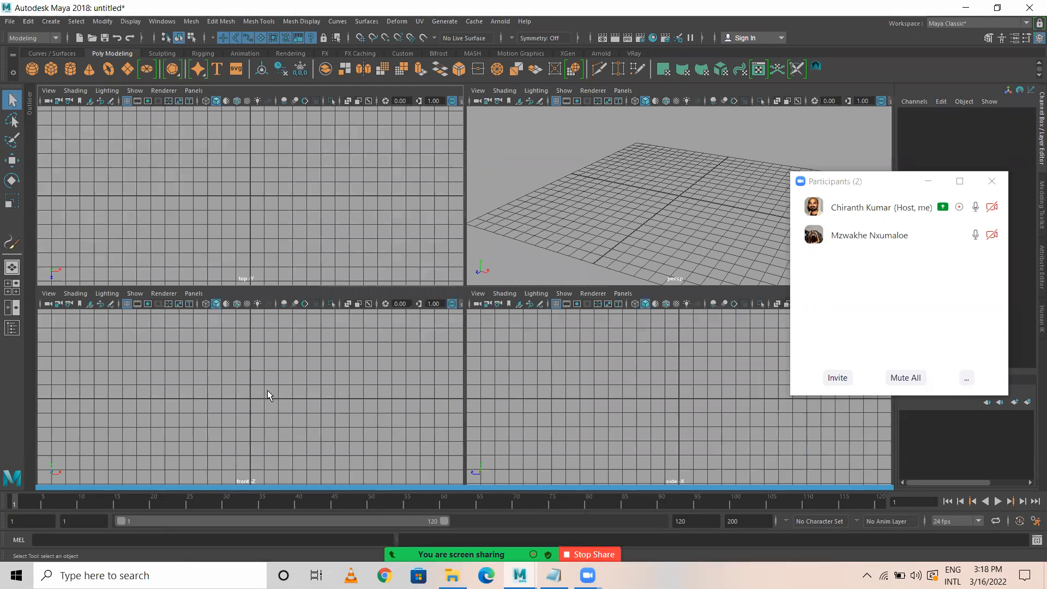
key(space)
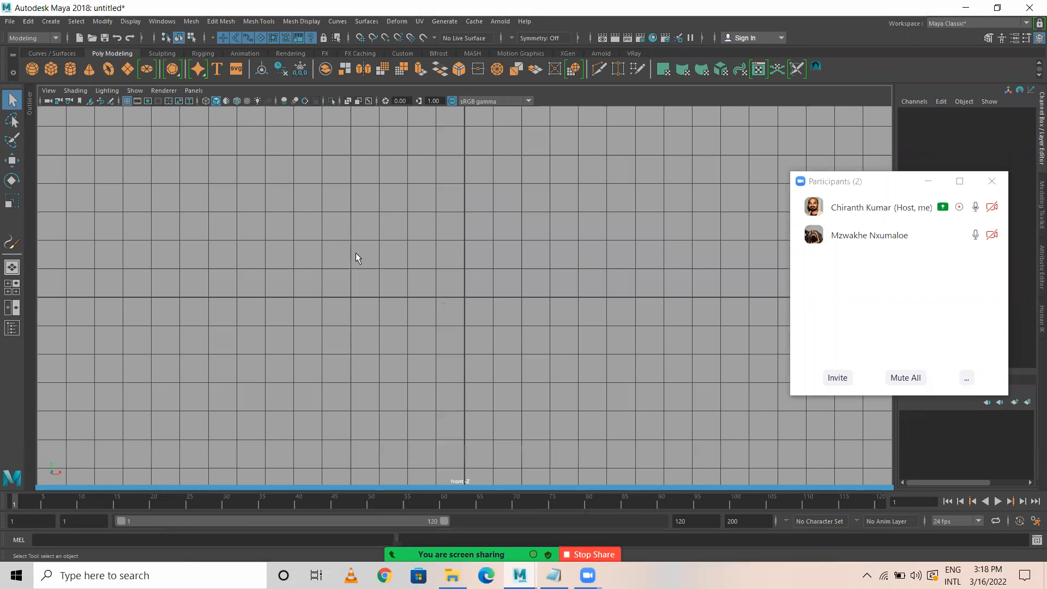
click(49, 91)
mouse_move(124, 330)
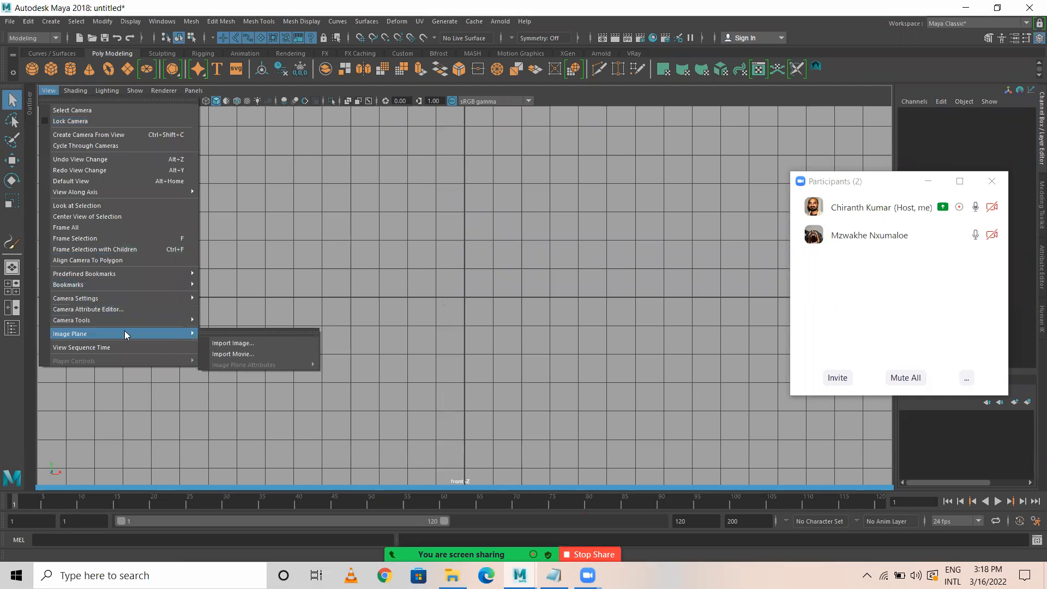
click(235, 342)
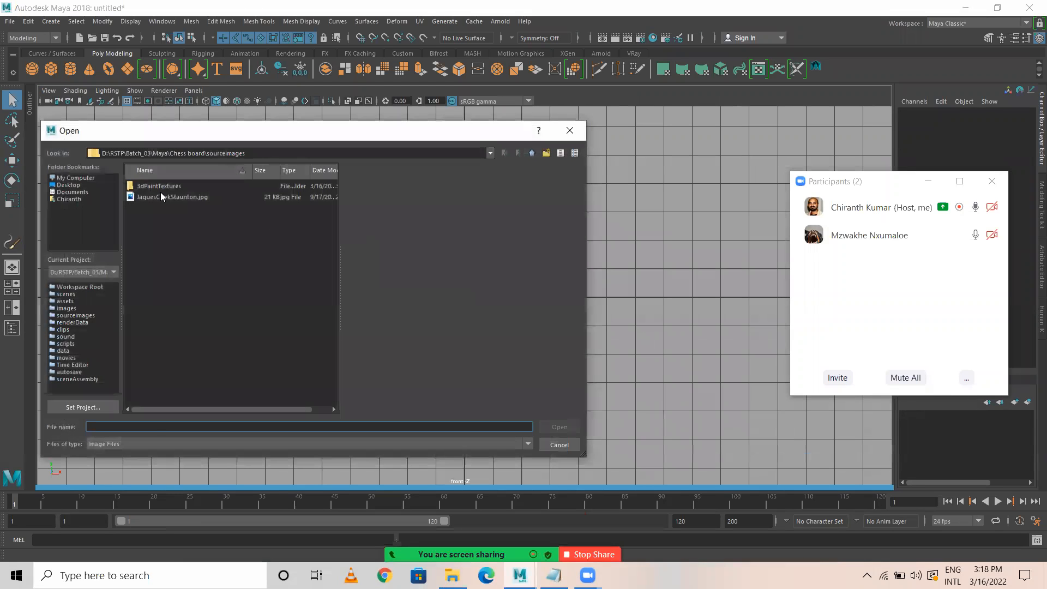
click(164, 197)
click(554, 428)
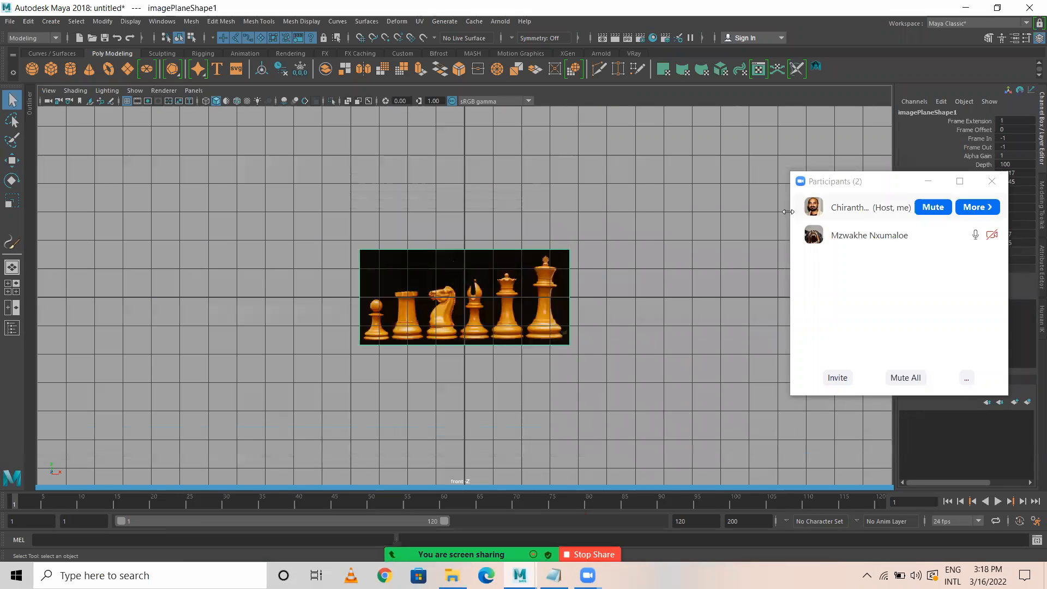
Try to resize the image plane through its Width and Height attributes, and undo the change
drag(827, 192, 729, 417)
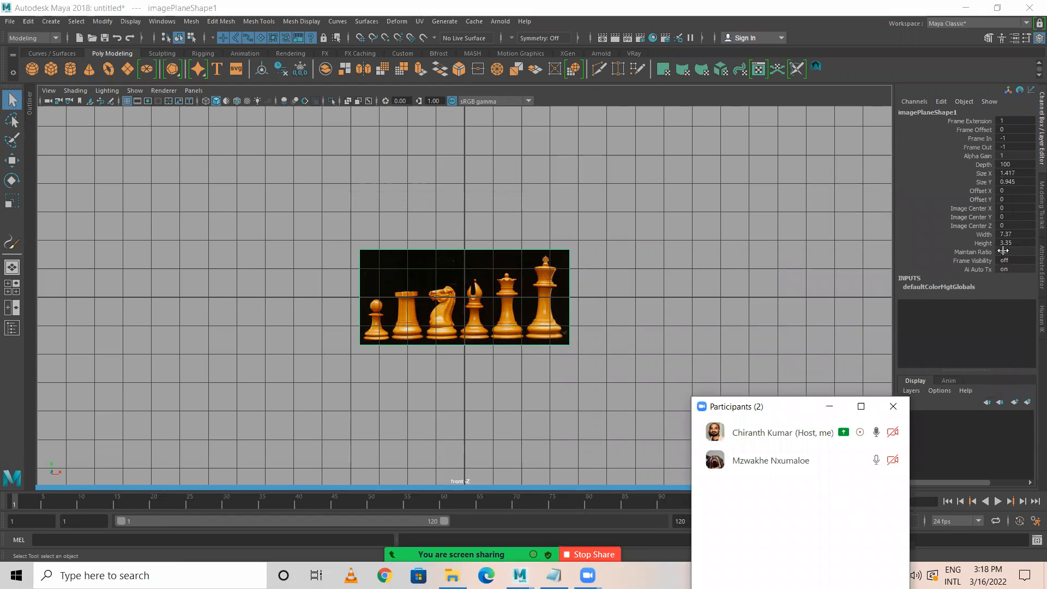
drag(985, 238, 985, 243)
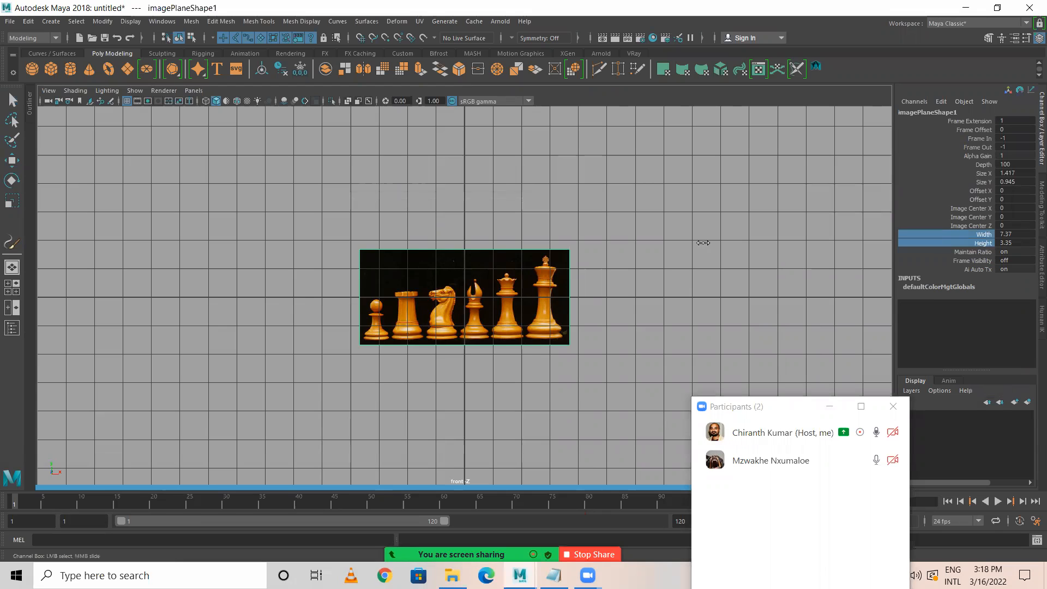
middle_drag(704, 245, 725, 245)
key(ctrl+z)
Scale the image plane uniformly to about 1.83 and move it to about X 5.7, Y 2.7, centring the pawn's base on the origin
key(r)
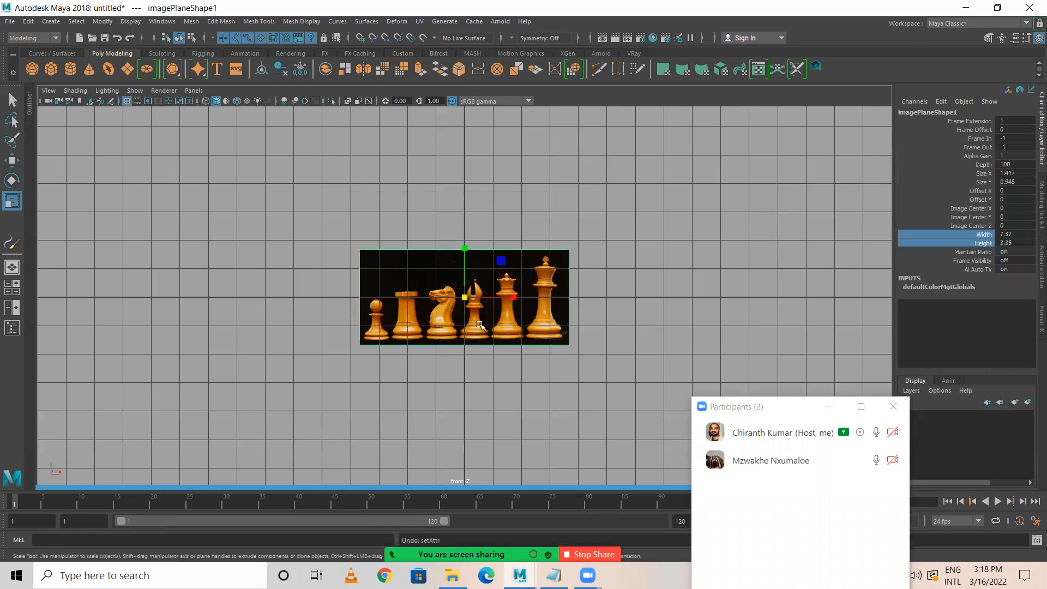
drag(465, 298, 539, 306)
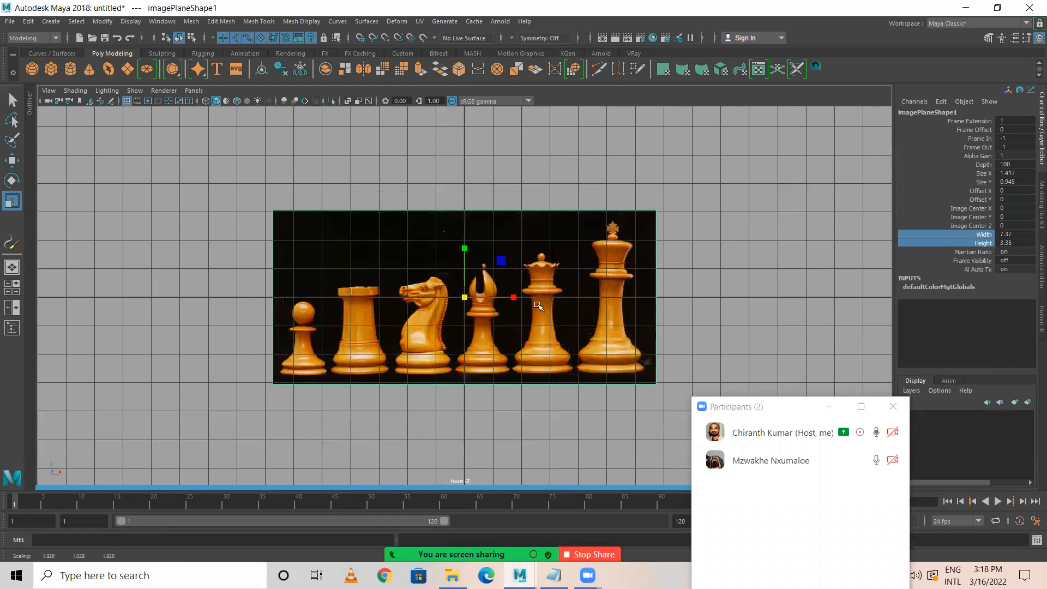
key(w)
drag(465, 246, 465, 169)
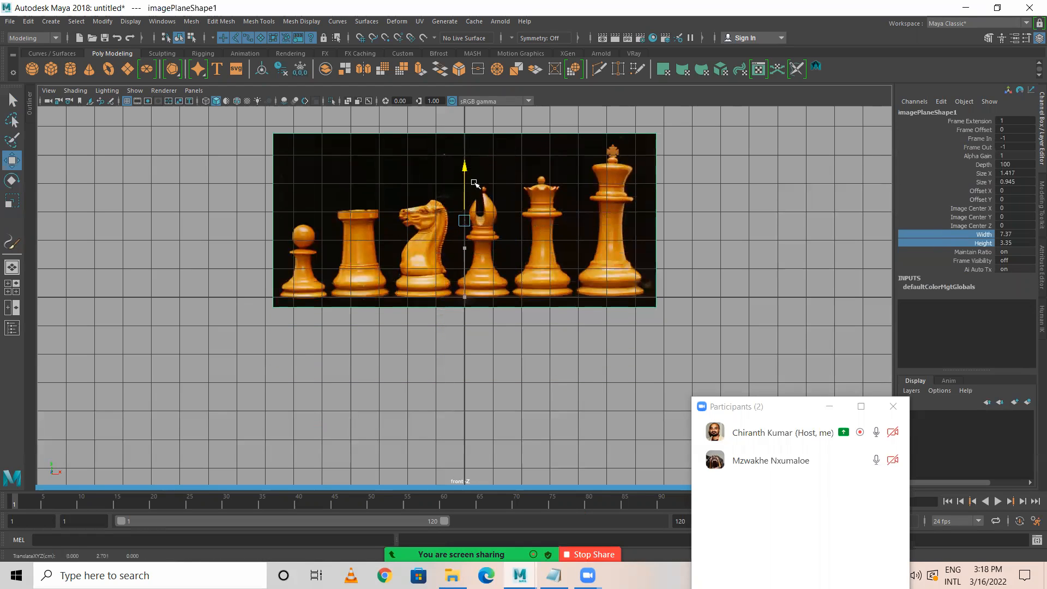
drag(521, 231, 681, 232)
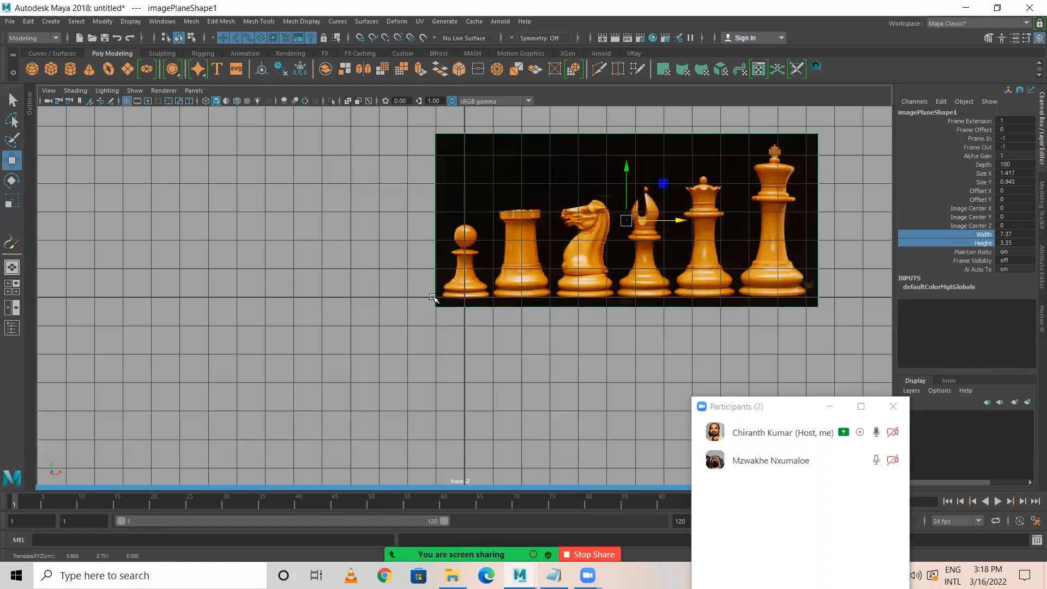
scroll(435, 301, up, 5)
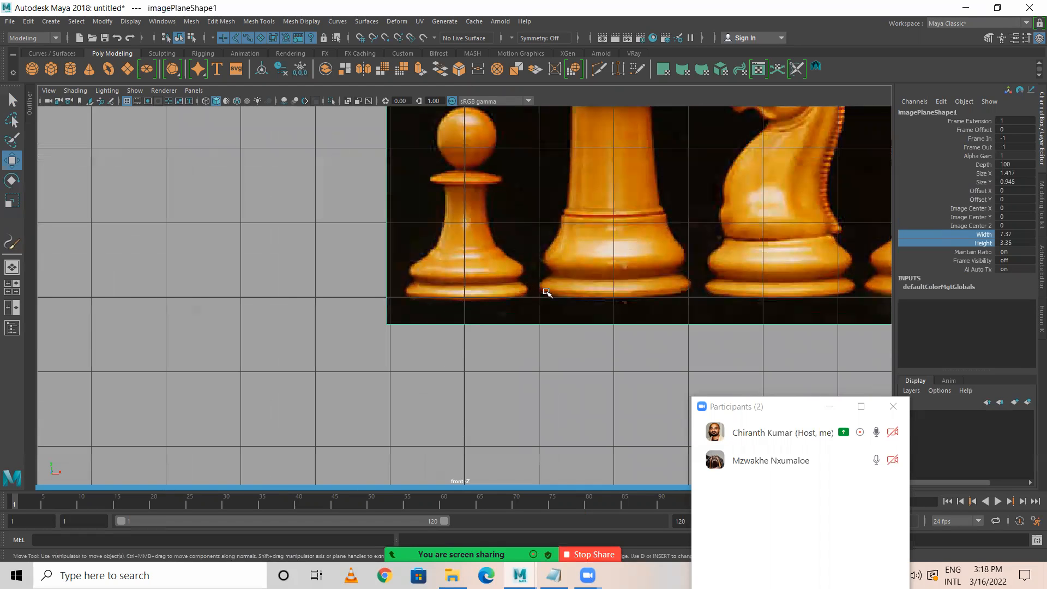
scroll(547, 293, down, 5)
scroll(435, 251, up, 2)
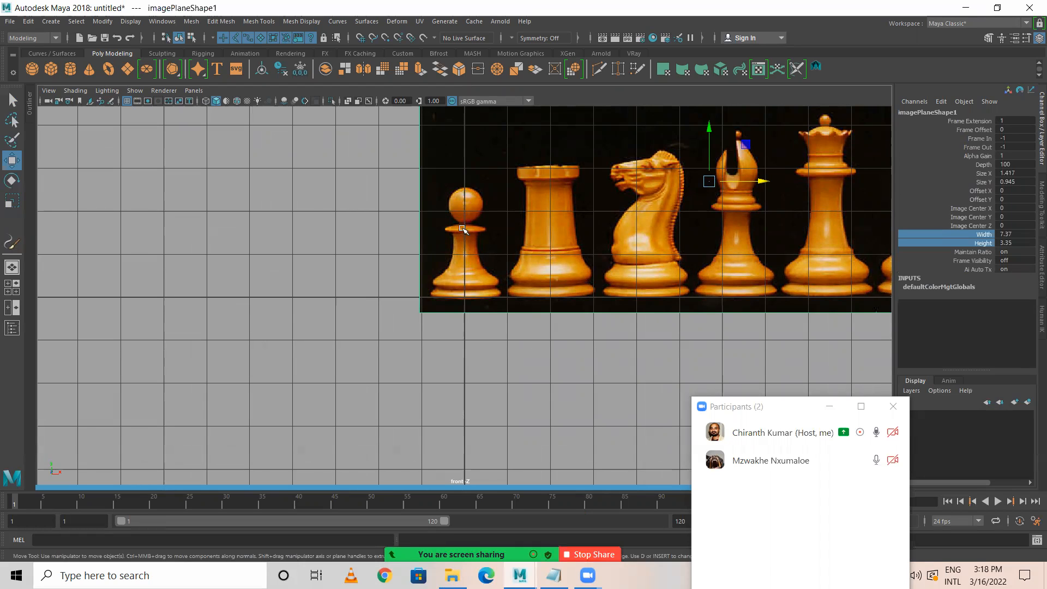
scroll(467, 383, down, 3)
scroll(464, 305, down, 2)
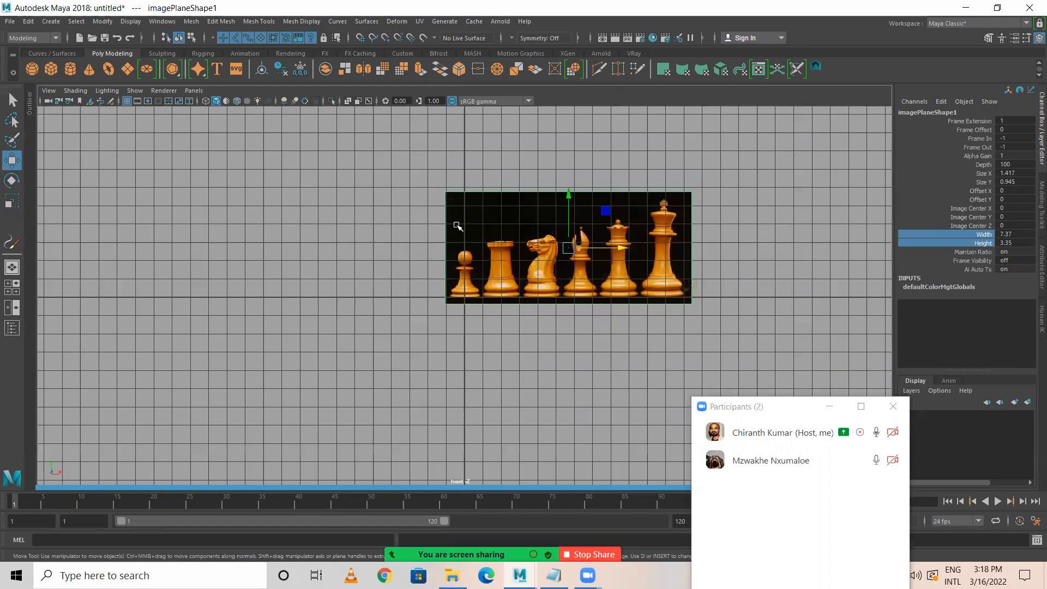
scroll(469, 289, up, 3)
scroll(468, 282, up, 3)
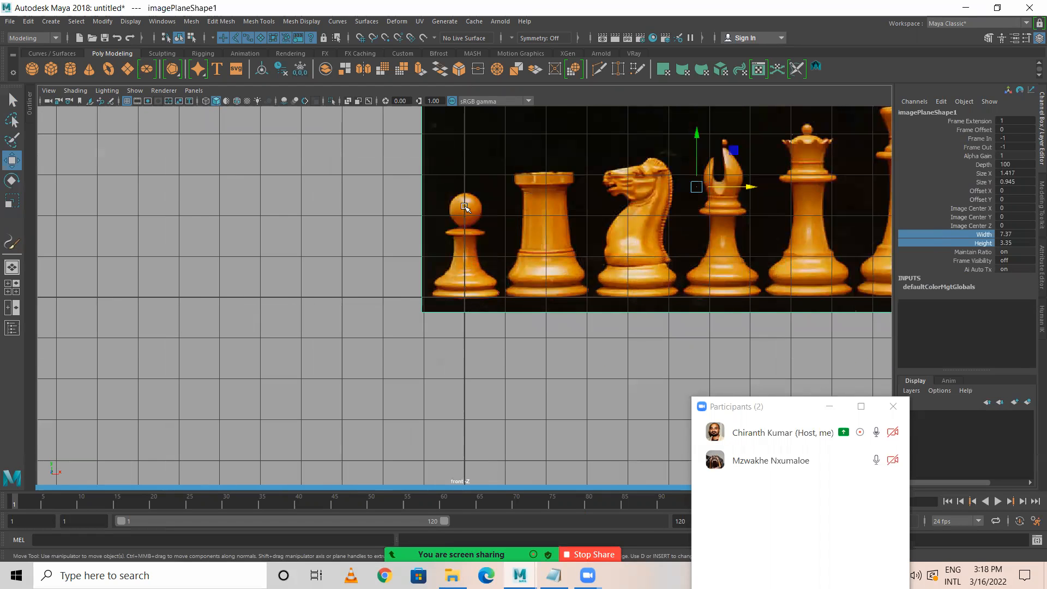
drag(792, 168, 791, 169)
Move the image plane back behind the grid in the perspective view, to about -15 on the Z axis
key(space)
key(space)
scroll(672, 305, down, 6)
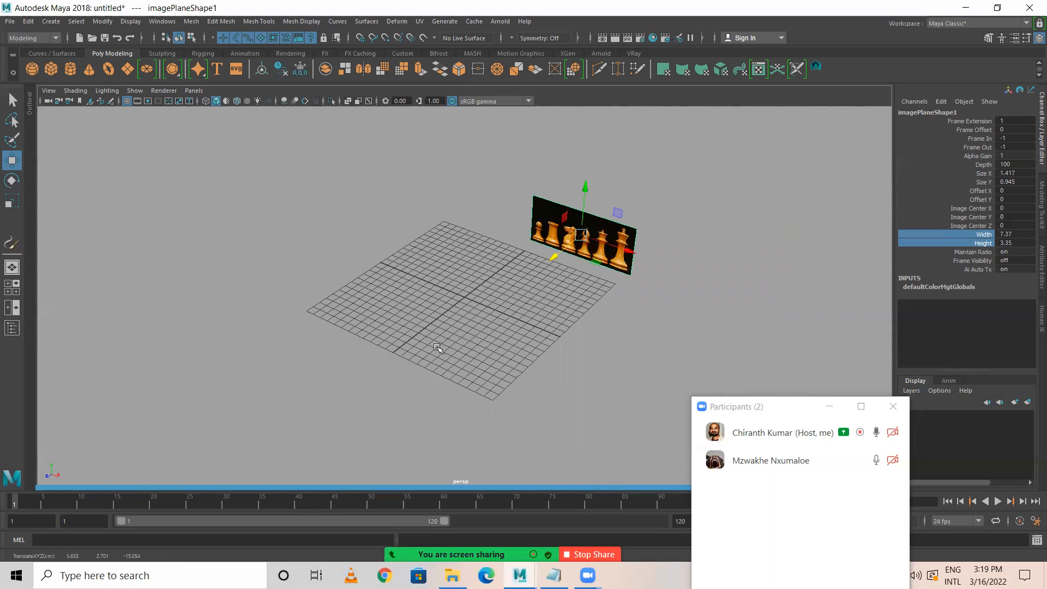
Create a display layer from the selected image plane and set the layer to reference mode
key(space)
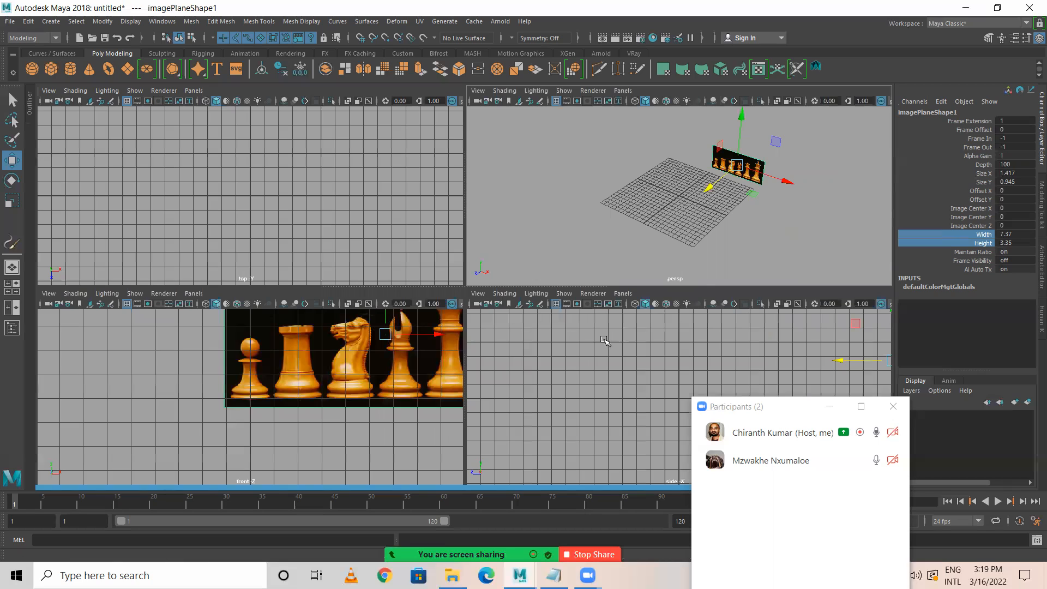
click(1015, 403)
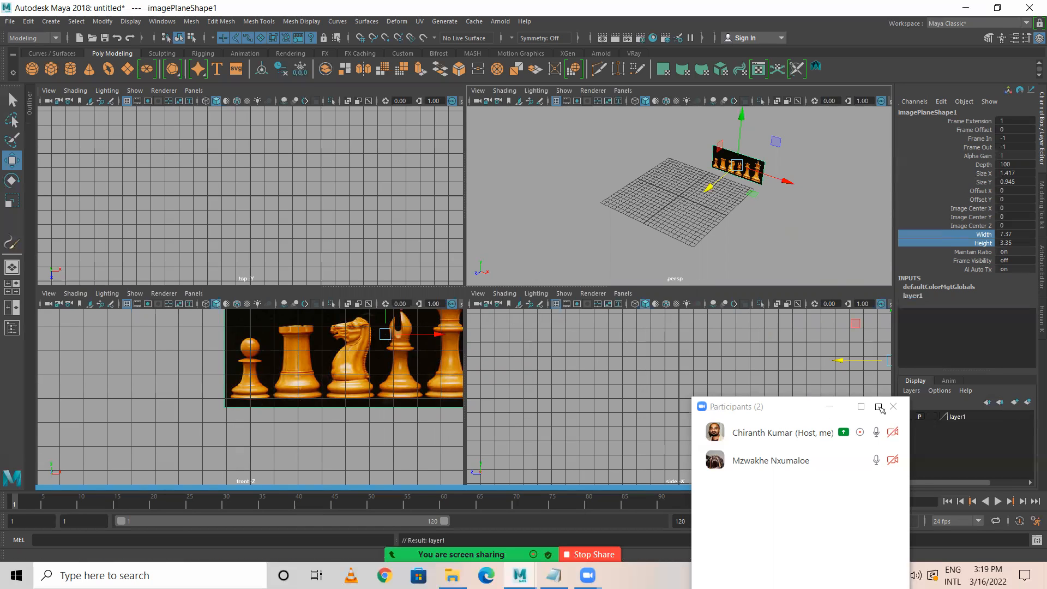
click(933, 418)
click(933, 418)
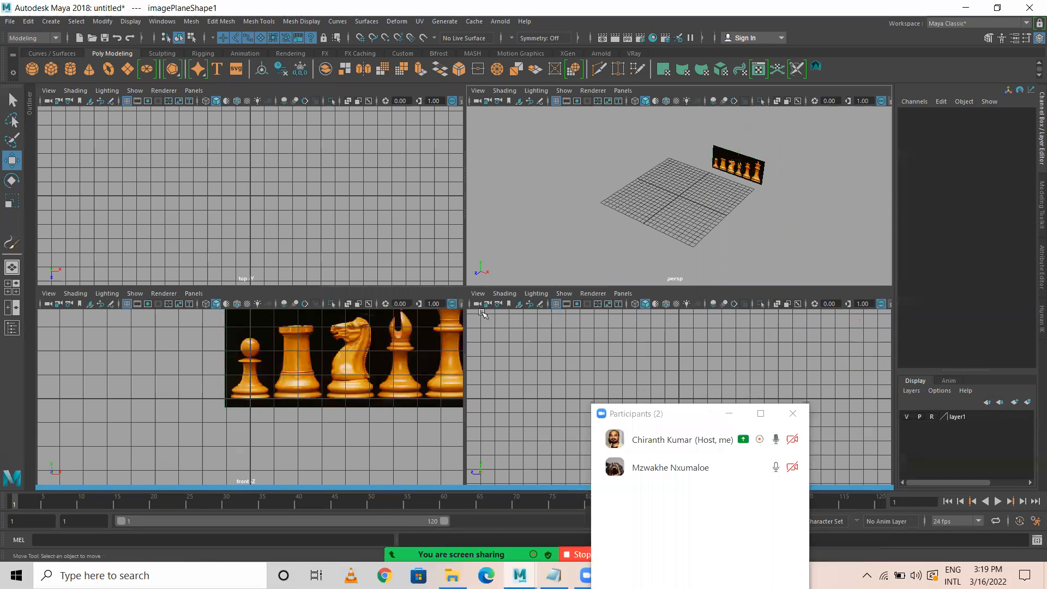
Maximize the front view and frame the pawn in the reference image
key(space)
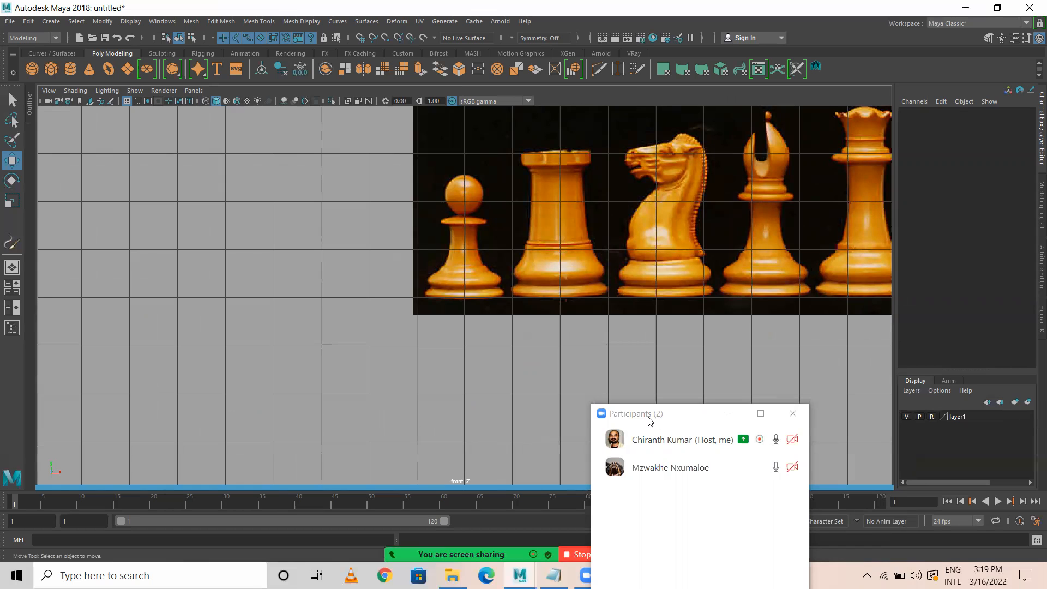
drag(649, 420, 107, 337)
scroll(622, 273, up, 5)
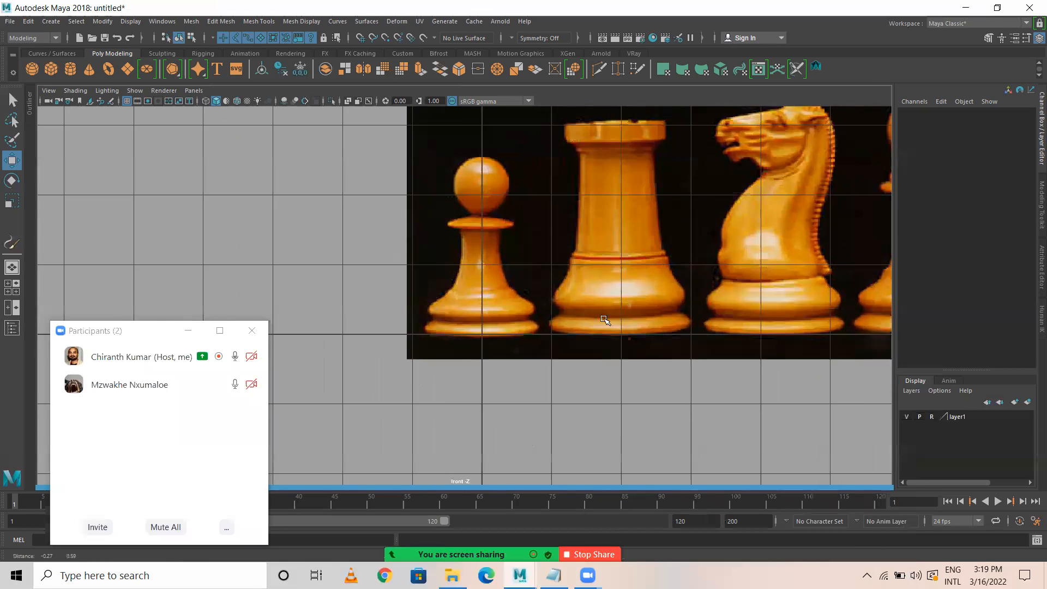
alt+middle_drag(516, 315, 493, 259)
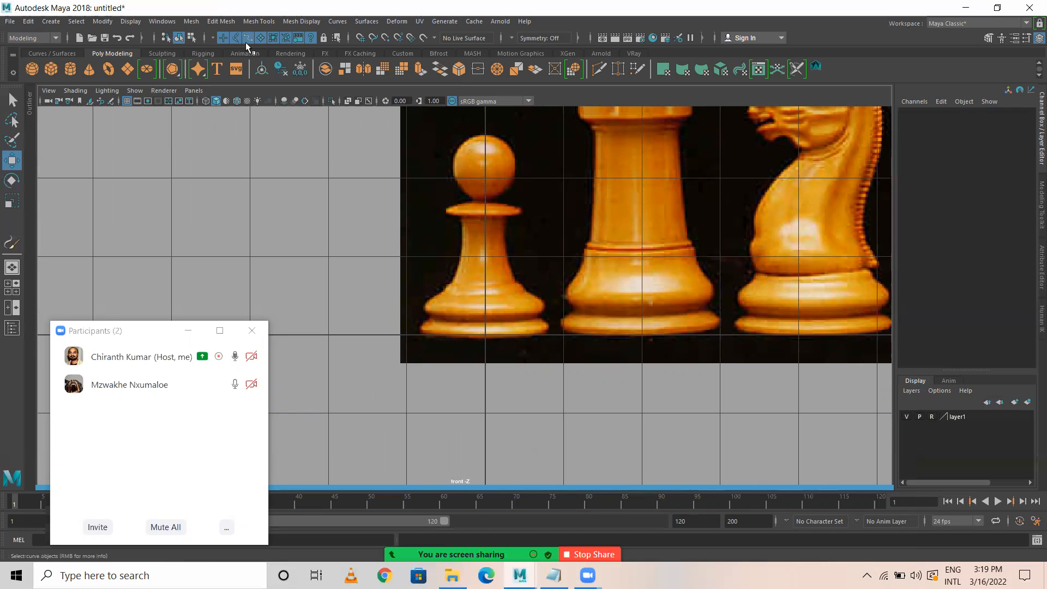
click(39, 39)
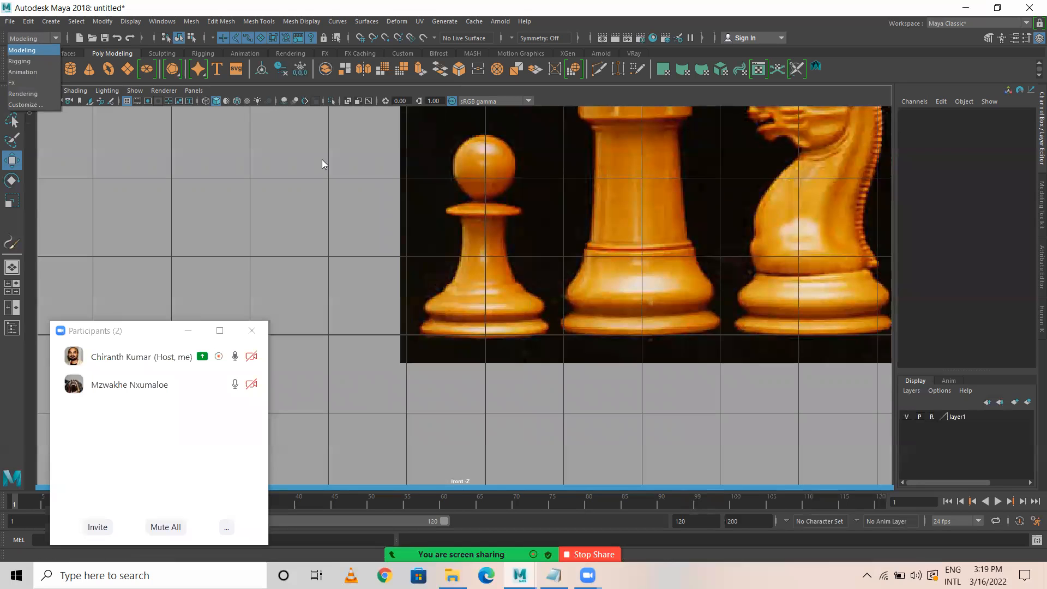
click(310, 14)
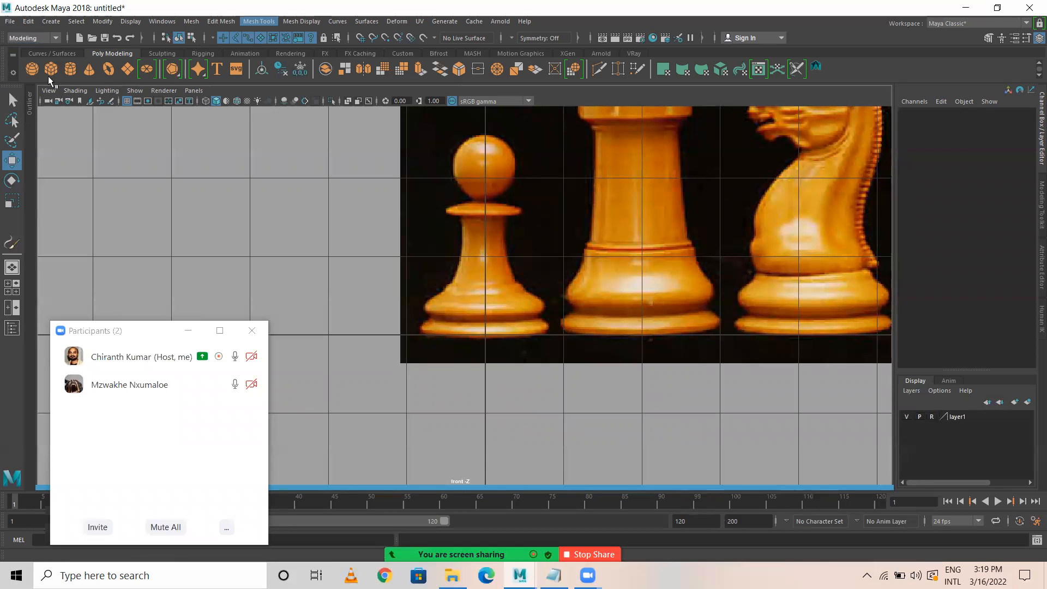
Start a curve with the CV Curve Tool, placing its first point on the vertical axis at the bottom centre of the pawn's base
click(337, 22)
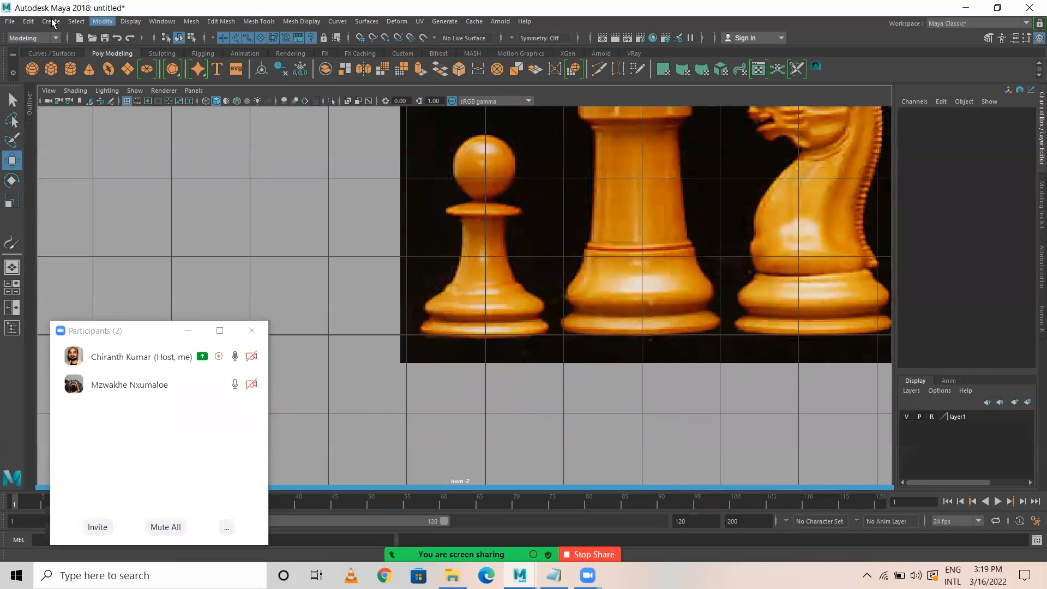
click(50, 21)
mouse_move(84, 103)
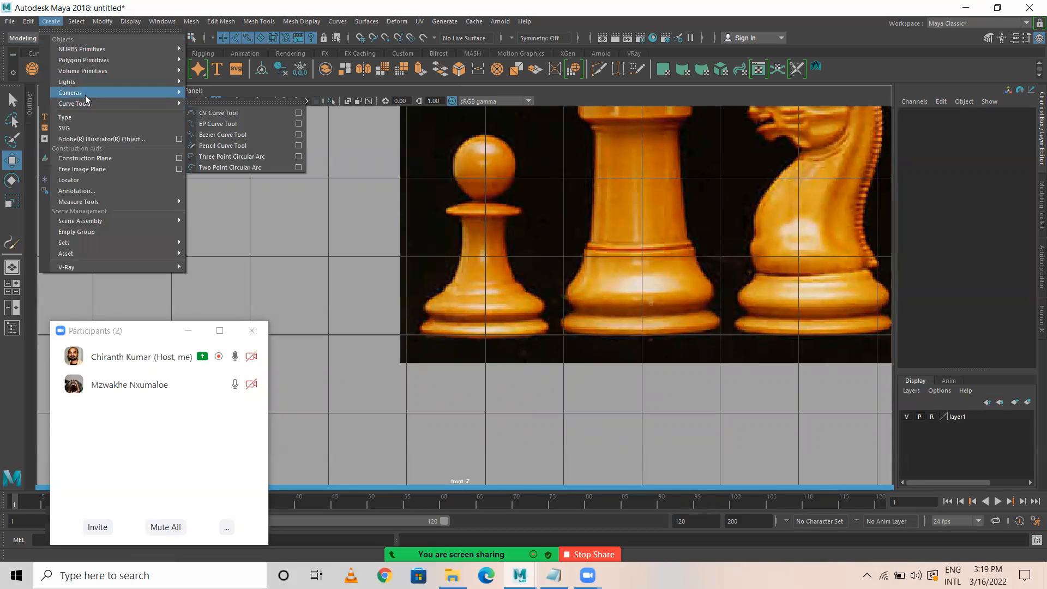
click(233, 113)
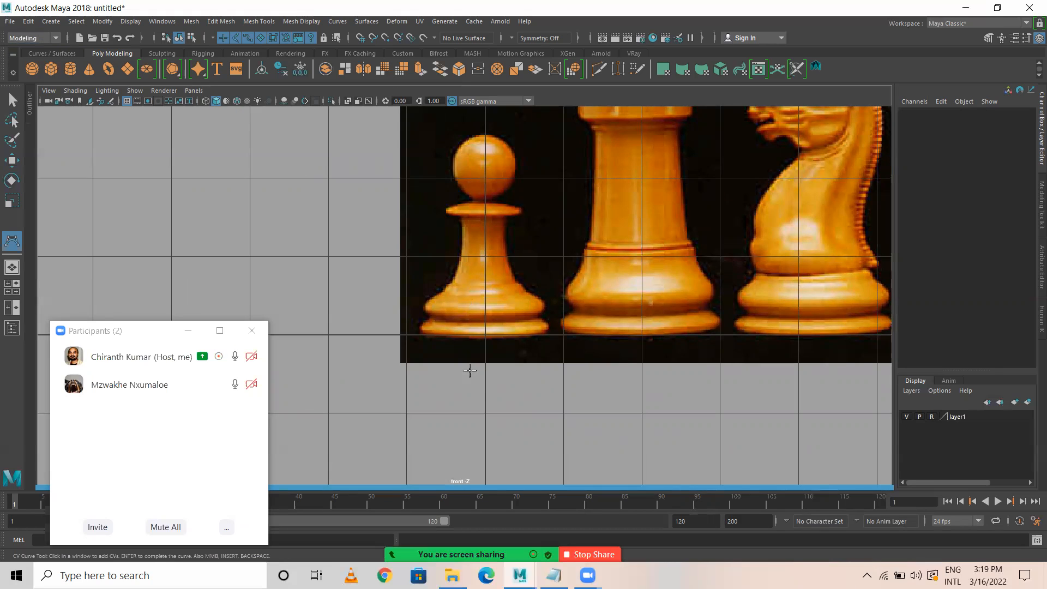
scroll(430, 370, up, 6)
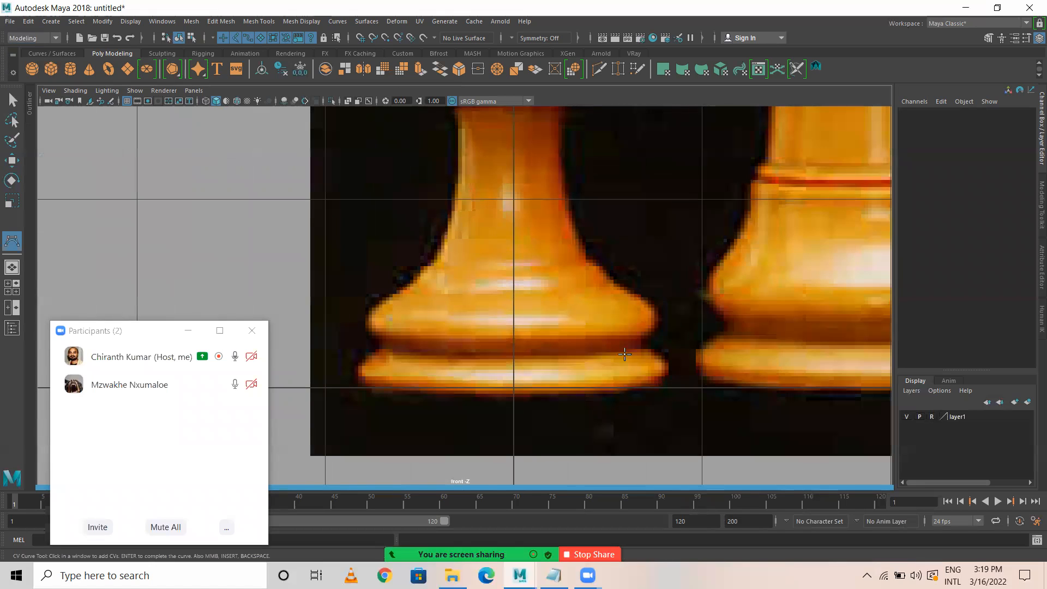
key(space)
drag(598, 316, 568, 376)
alt+middle_drag(573, 367, 460, 335)
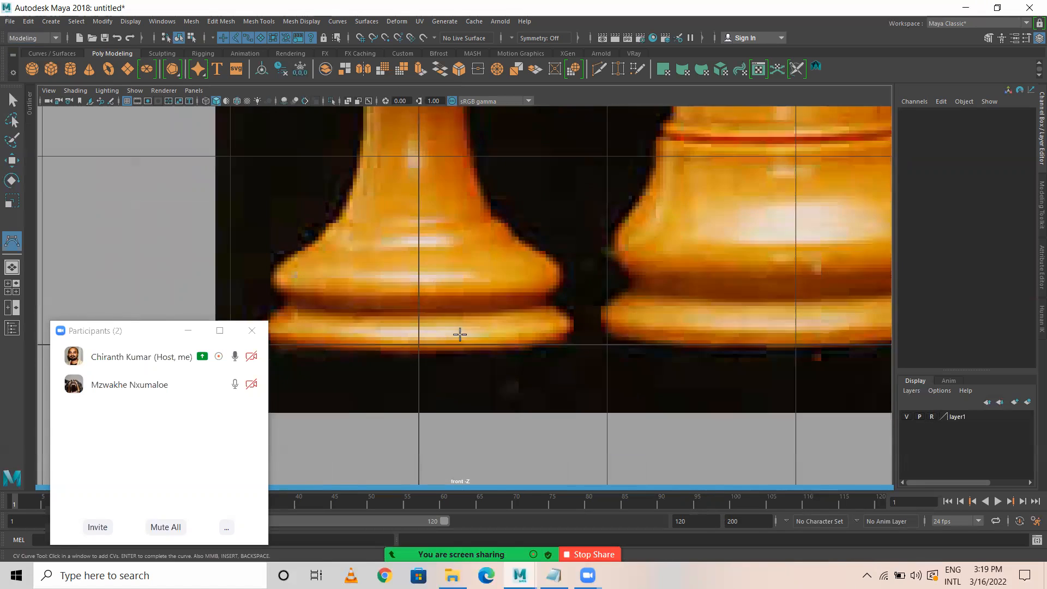
click(418, 342)
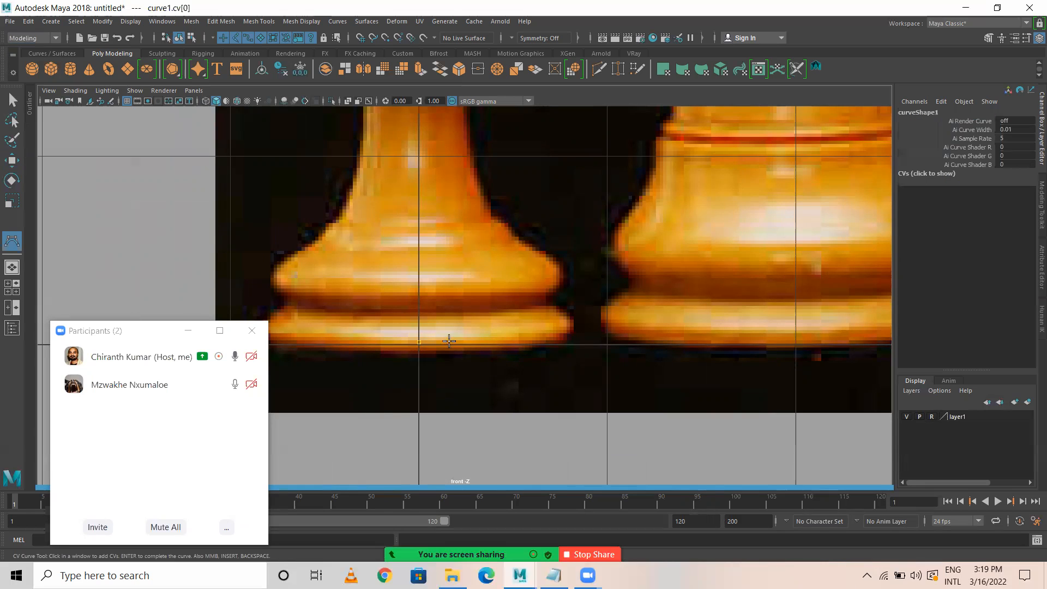
Trace the curve along the pawn's bottom ring on the right side, through the groove and up to the base's wide bulge
click(479, 342)
click(573, 330)
click(571, 319)
click(552, 312)
click(547, 305)
click(546, 301)
click(554, 291)
click(561, 279)
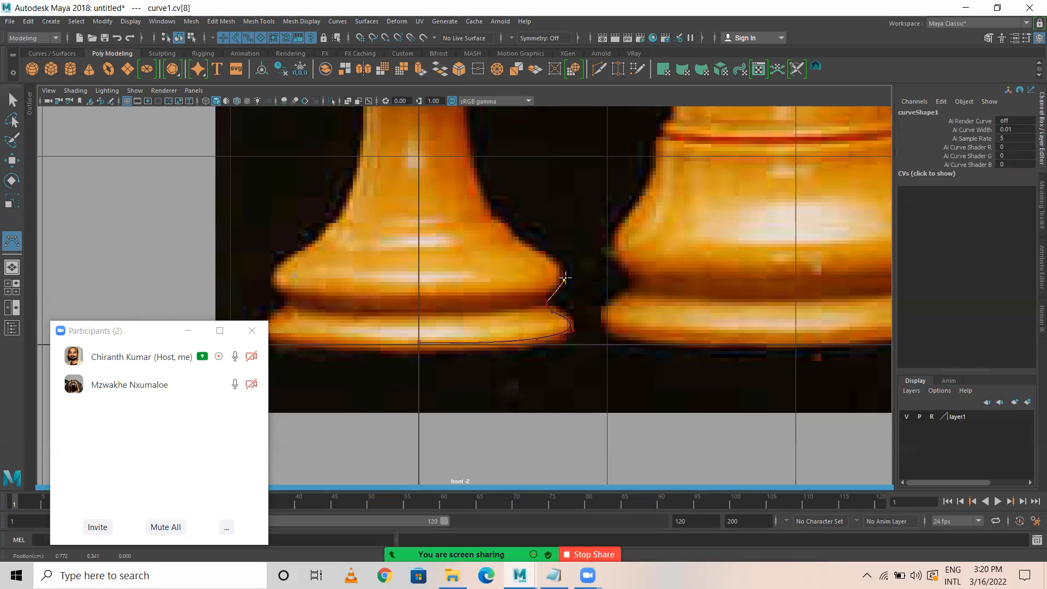
click(565, 269)
Continue the curve over the base's sloping shoulder and up the right side of the stem to just below the collar
key(space)
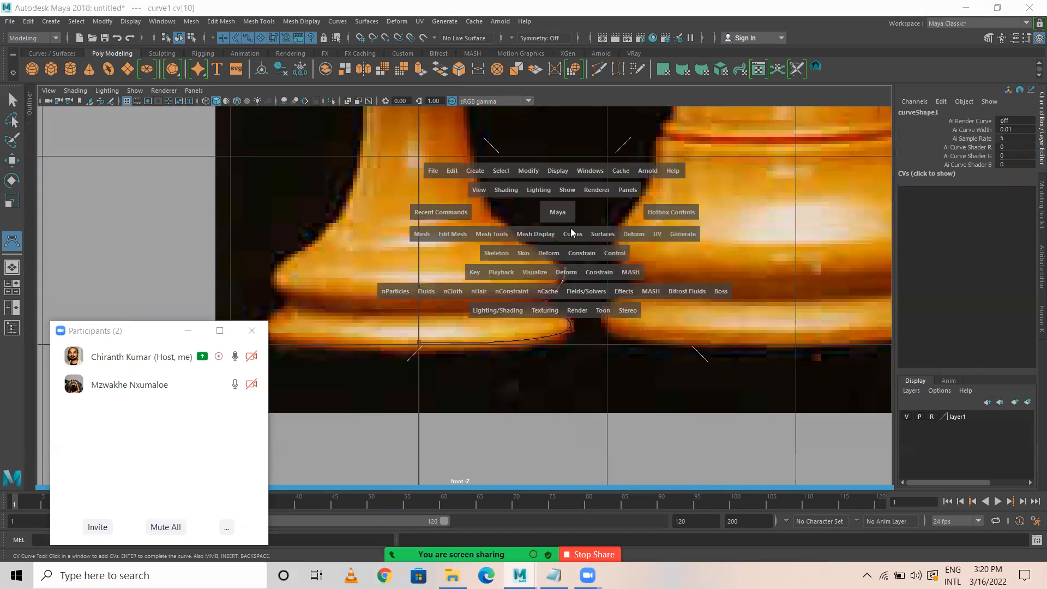
alt+middle_drag(543, 199, 622, 294)
click(612, 340)
click(588, 326)
click(577, 319)
click(569, 312)
click(553, 273)
click(544, 222)
click(544, 175)
click(543, 150)
Trace the curve around the pawn's collar, along its underside, outer rim and upper slope to the narrow neck below the ball
scroll(512, 262, up, 5)
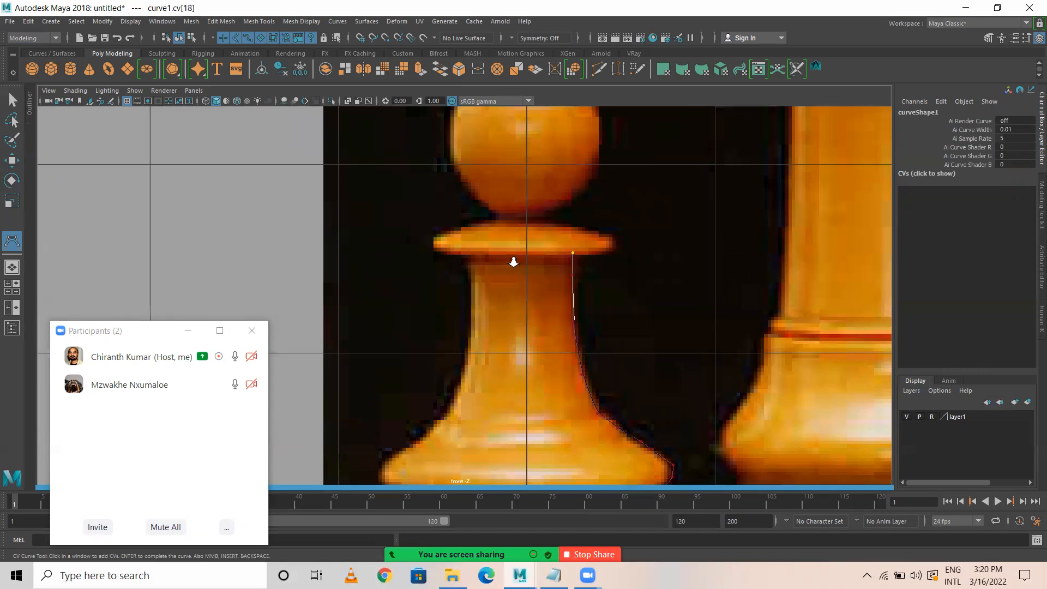
click(644, 229)
click(676, 229)
click(704, 214)
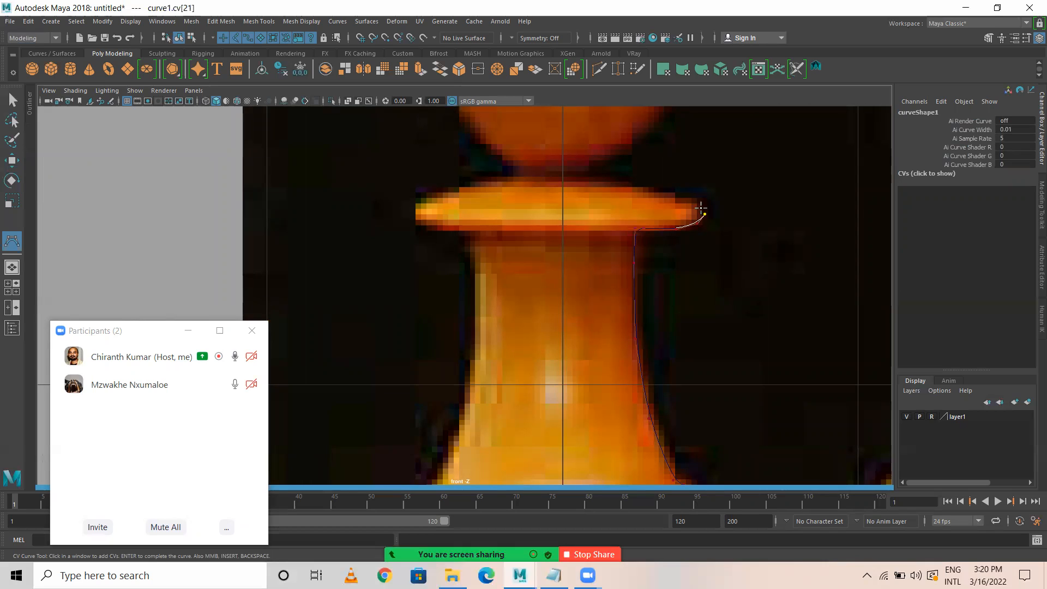
click(691, 199)
click(671, 193)
click(647, 188)
click(622, 178)
click(601, 172)
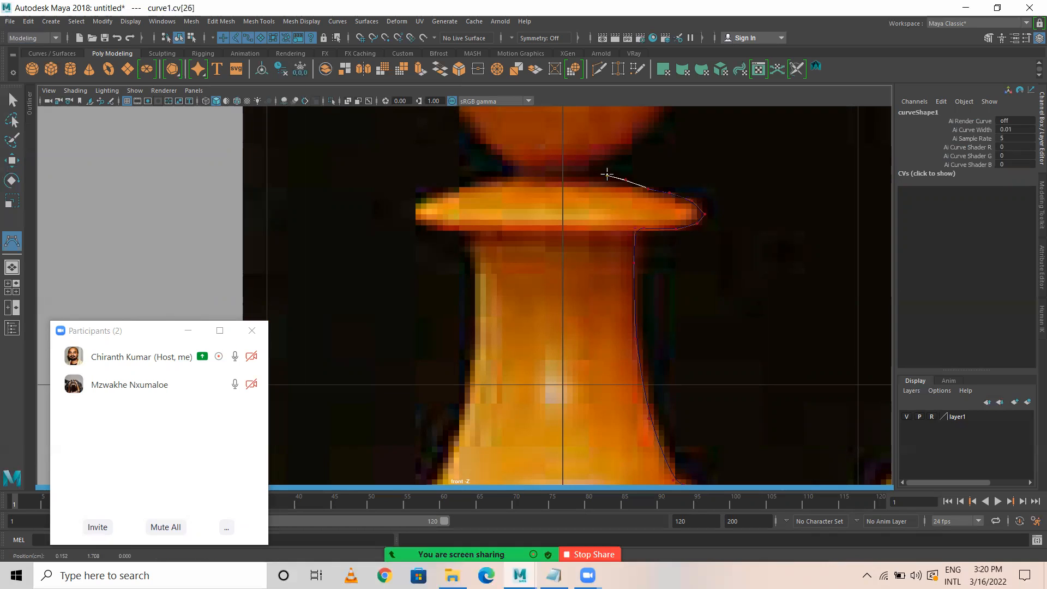
click(599, 172)
Trace the right half of the pawn's ball up to its top on the vertical axis and finish the curve
alt+middle_drag(692, 155, 545, 366)
click(542, 370)
click(573, 354)
click(614, 304)
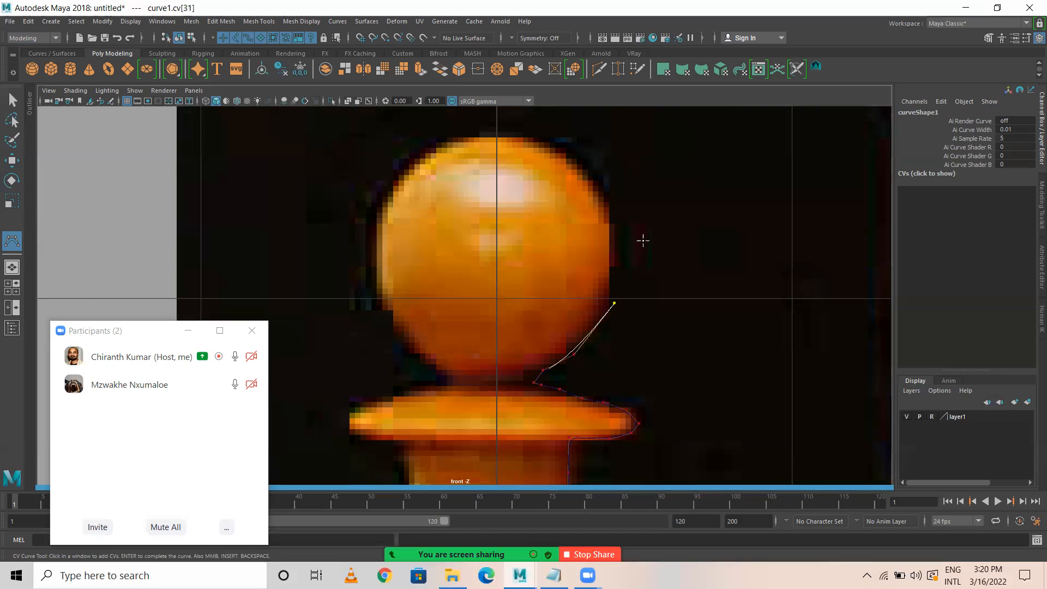
alt+middle_drag(681, 249, 710, 310)
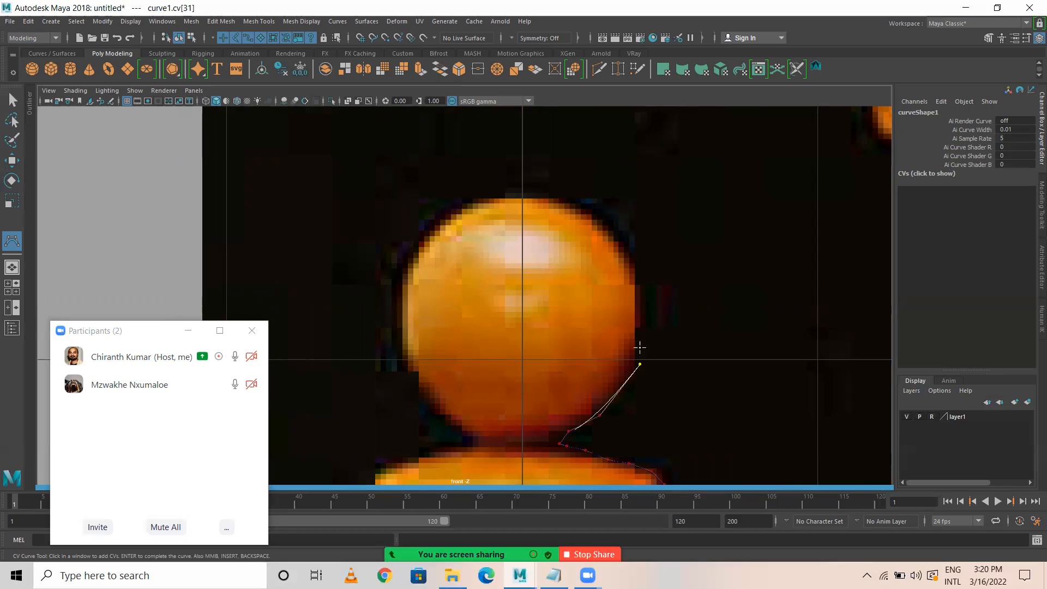
click(645, 326)
click(643, 274)
click(617, 234)
click(568, 203)
click(522, 194)
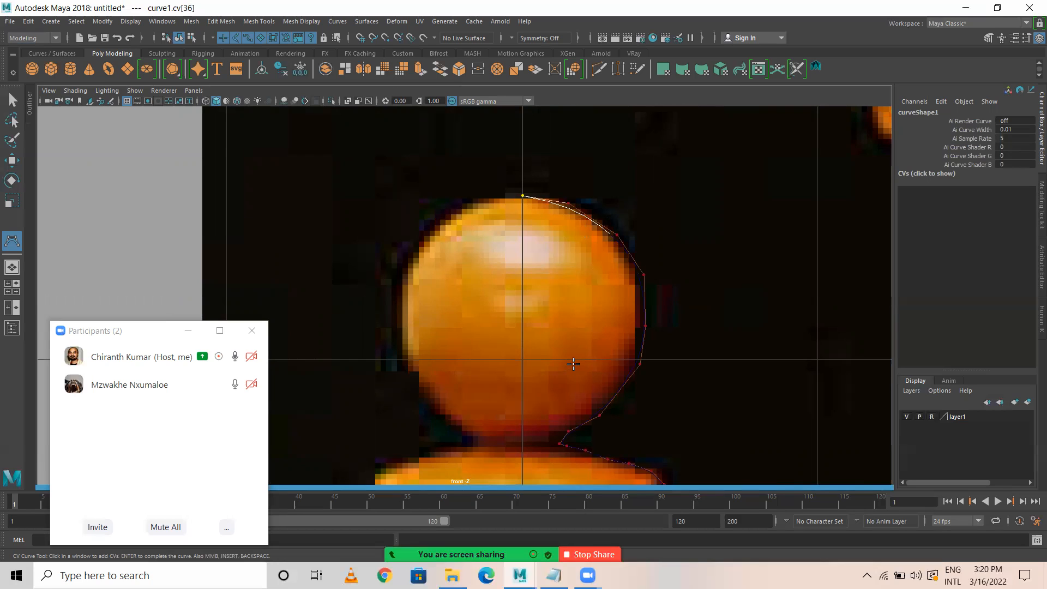
key(w)
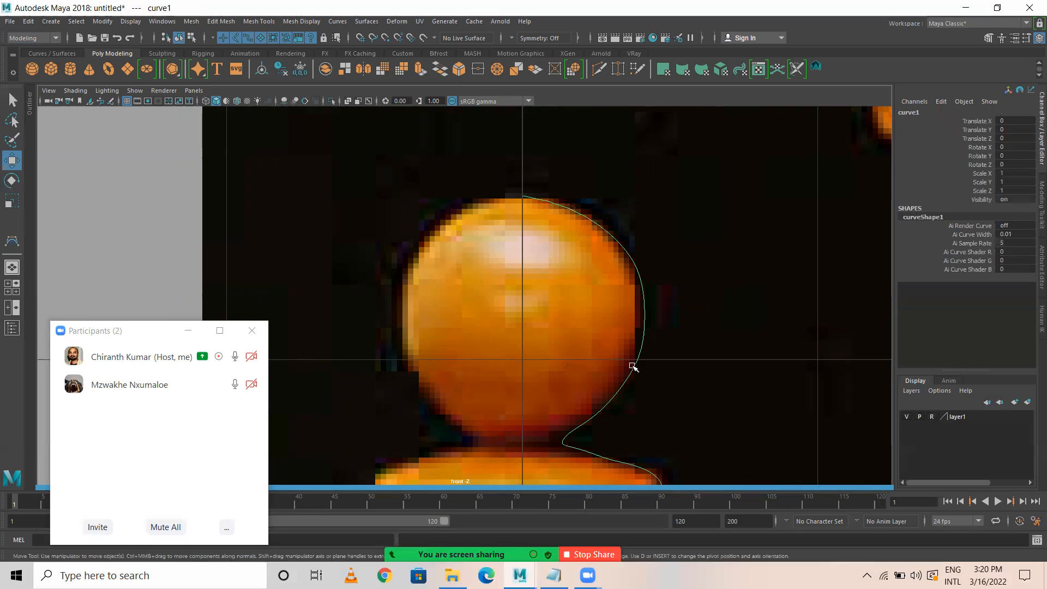
Switch the pawn profile curve to control vertex editing, framing the top of the ball
scroll(581, 348, down, 5)
scroll(532, 363, up, 6)
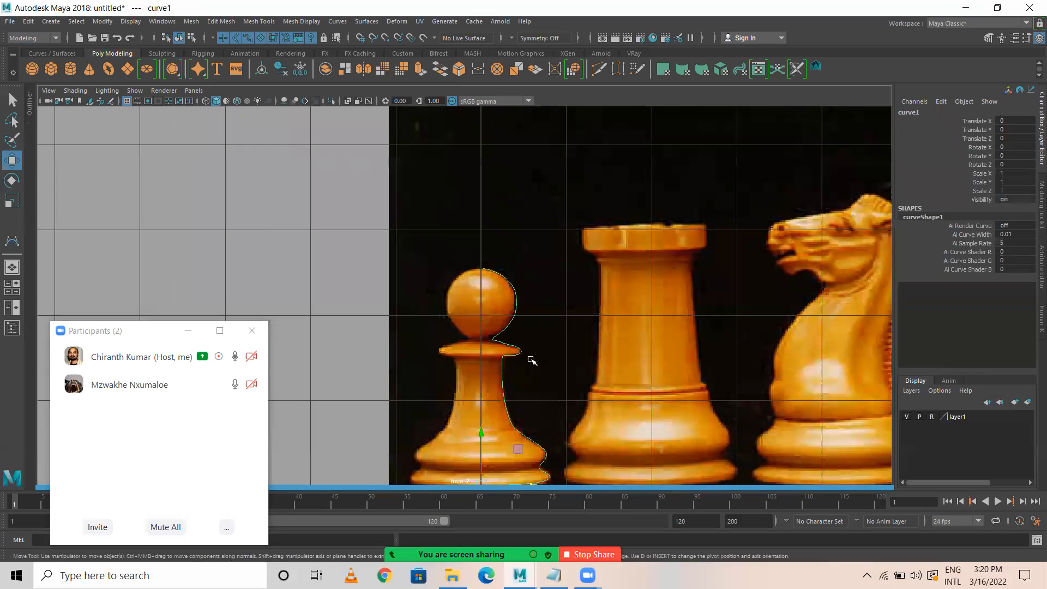
alt+middle_drag(529, 202, 528, 190)
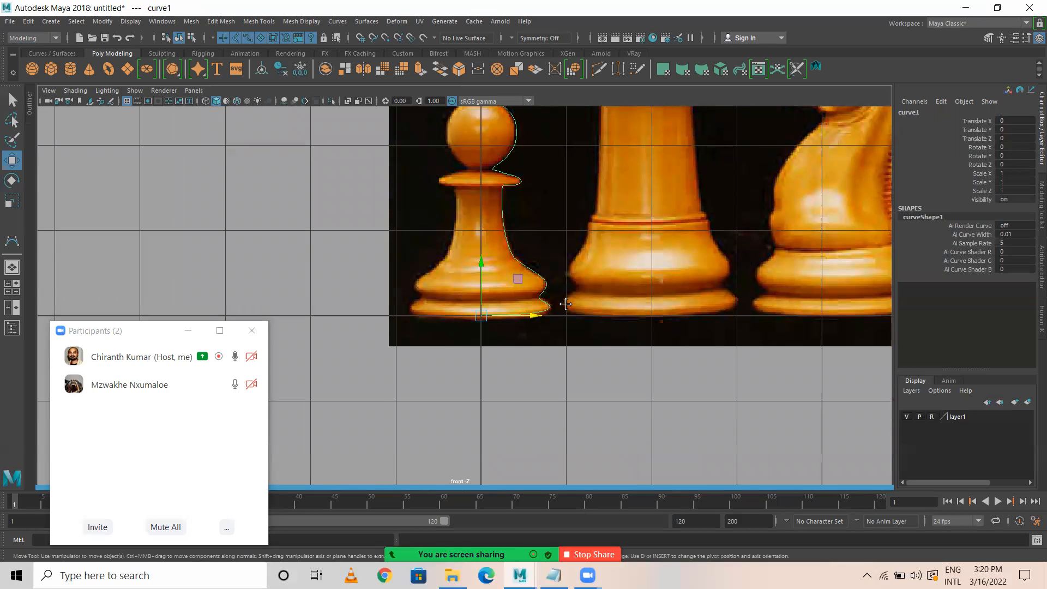
alt+middle_drag(492, 102, 505, 181)
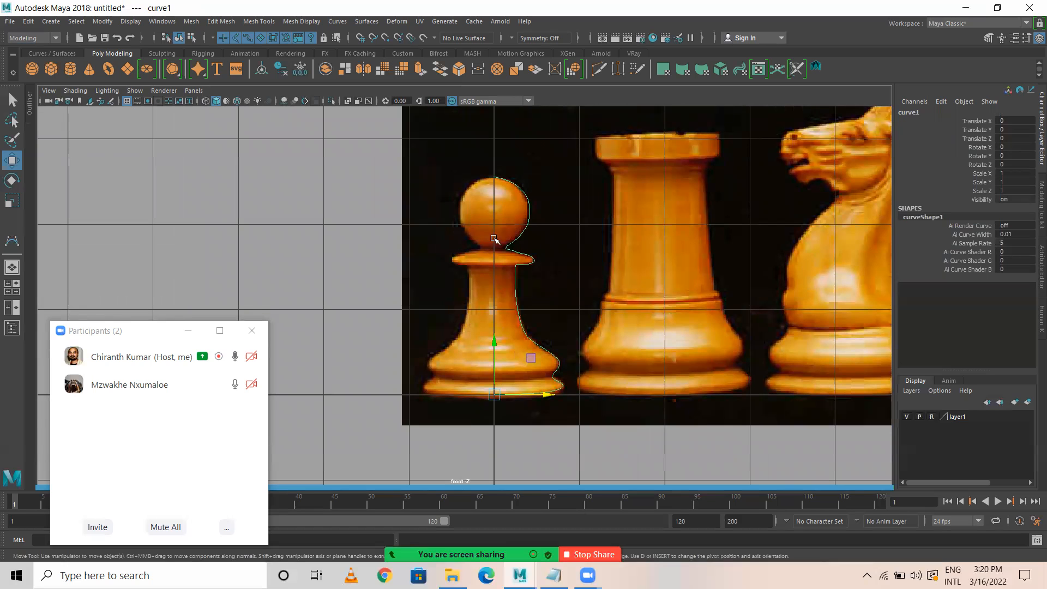
alt+right_drag(462, 285, 708, 241)
alt+middle_drag(708, 241, 708, 483)
alt+right_drag(535, 311, 802, 330)
right_click(642, 305)
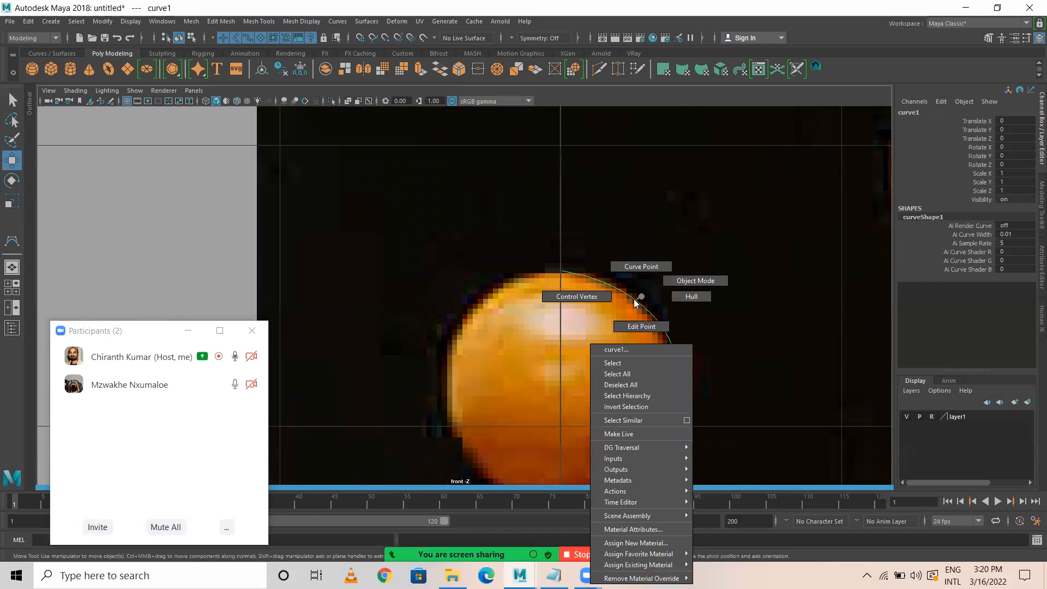
click(578, 298)
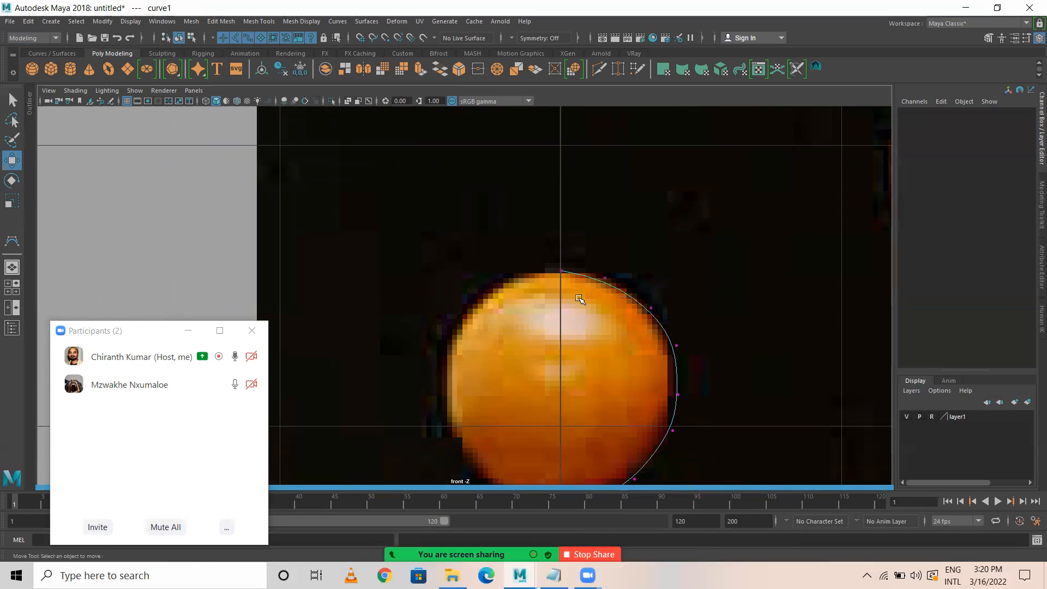
Nudge the ball's two upper-right control vertices to about X 0.32, Y 2.44 and X 0.16, Y 2.54
click(604, 277)
click(651, 308)
drag(651, 307, 649, 301)
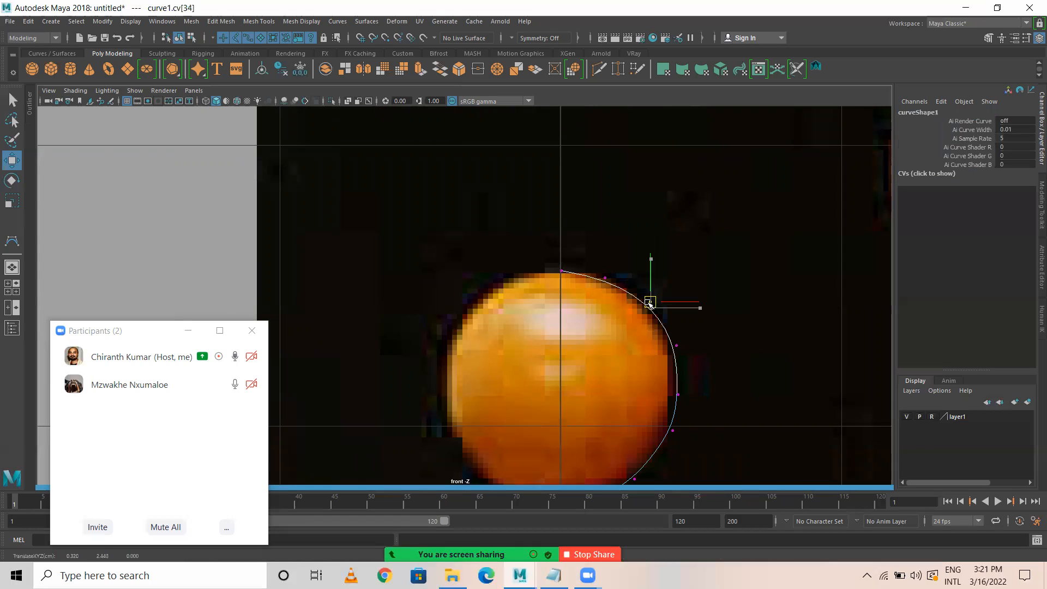
click(605, 272)
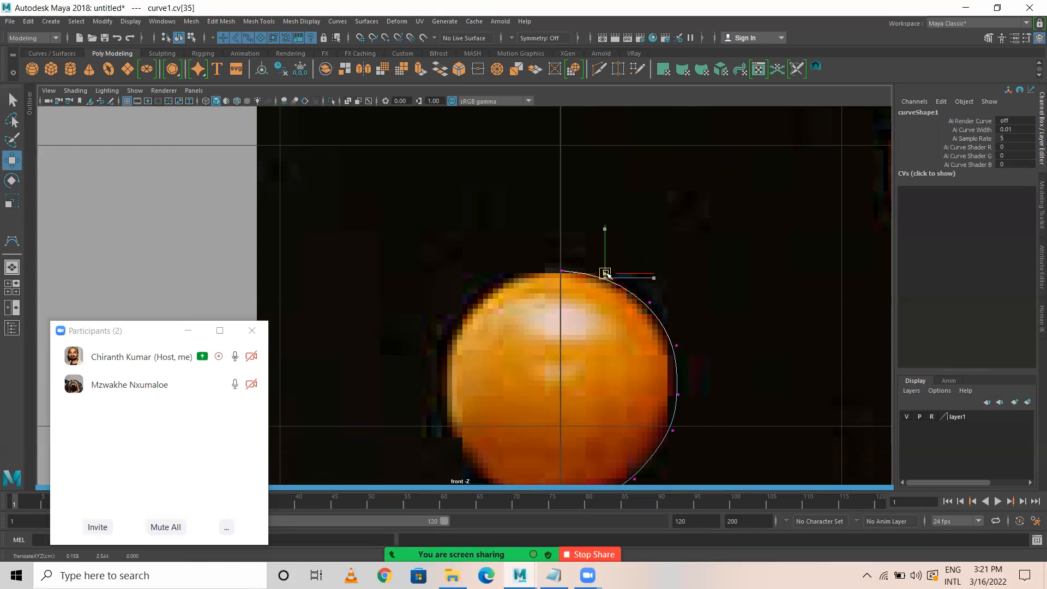
Raise the control vertex in the narrow neck between the ball and the collar to about X 0.13, Y 1.72
scroll(697, 396, down, 3)
scroll(533, 367, up, 5)
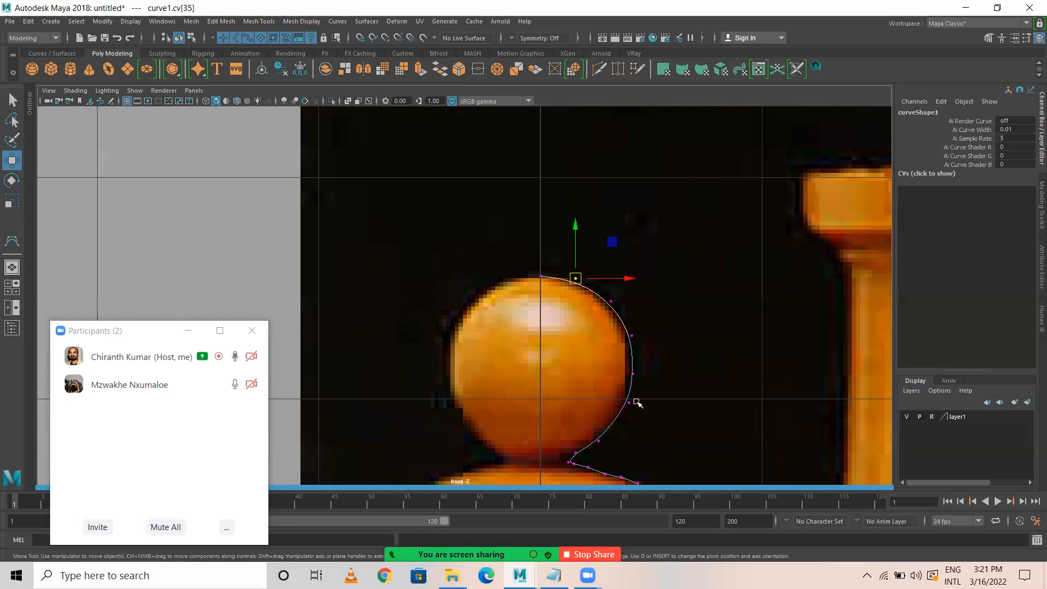
scroll(611, 402, up, 1)
alt+middle_drag(554, 401, 533, 269)
scroll(624, 309, up, 2)
alt+middle_drag(577, 365, 570, 307)
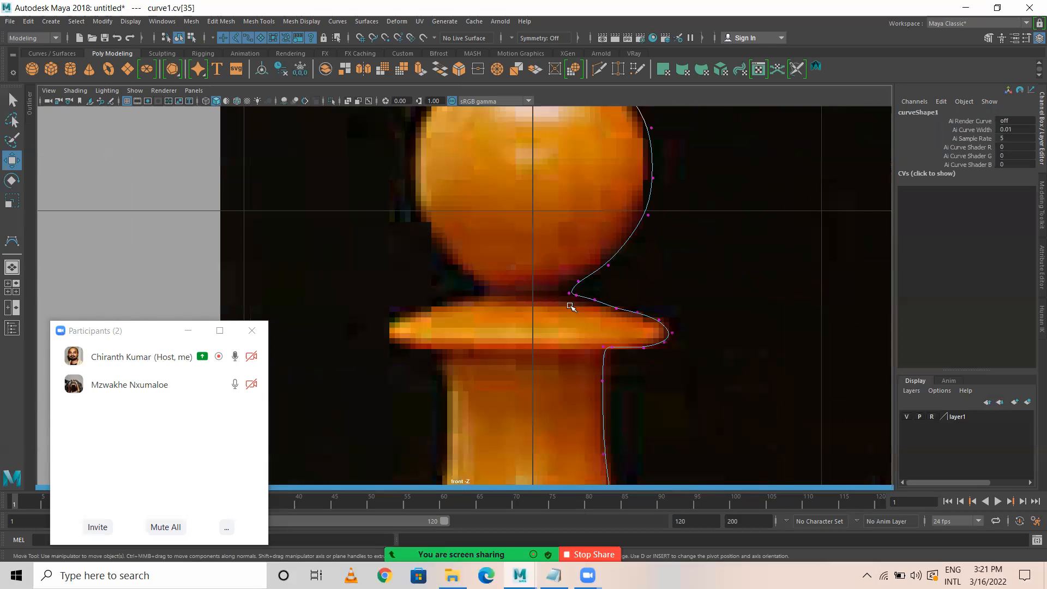
scroll(571, 307, up, 2)
click(662, 289)
drag(662, 270, 663, 265)
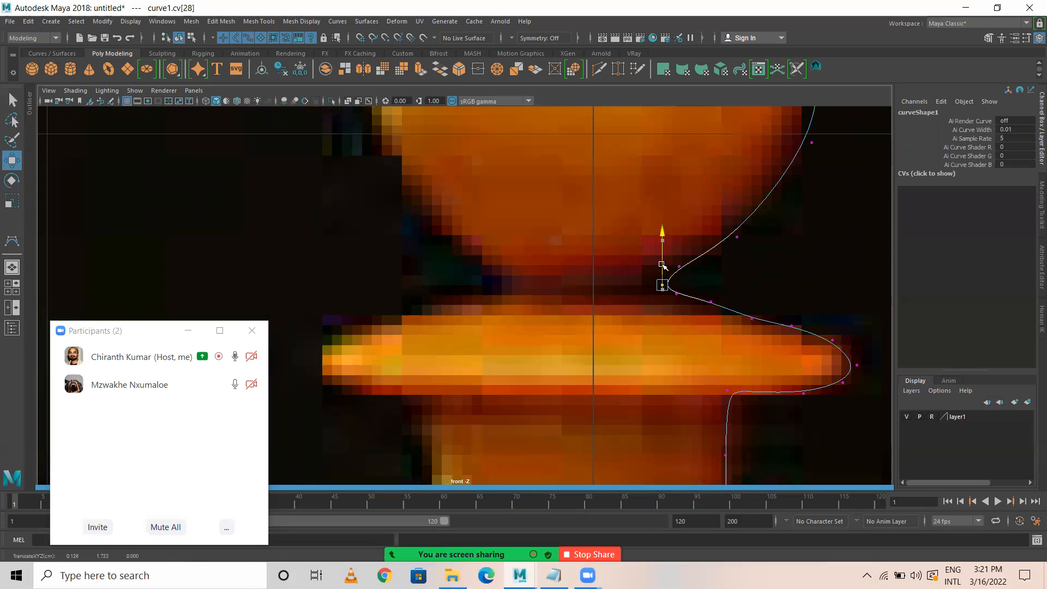
Adjust the control vertices along the collar's upper slope and rim, moving the lower rim vertex to about X 0.48, Y 1.53
click(711, 302)
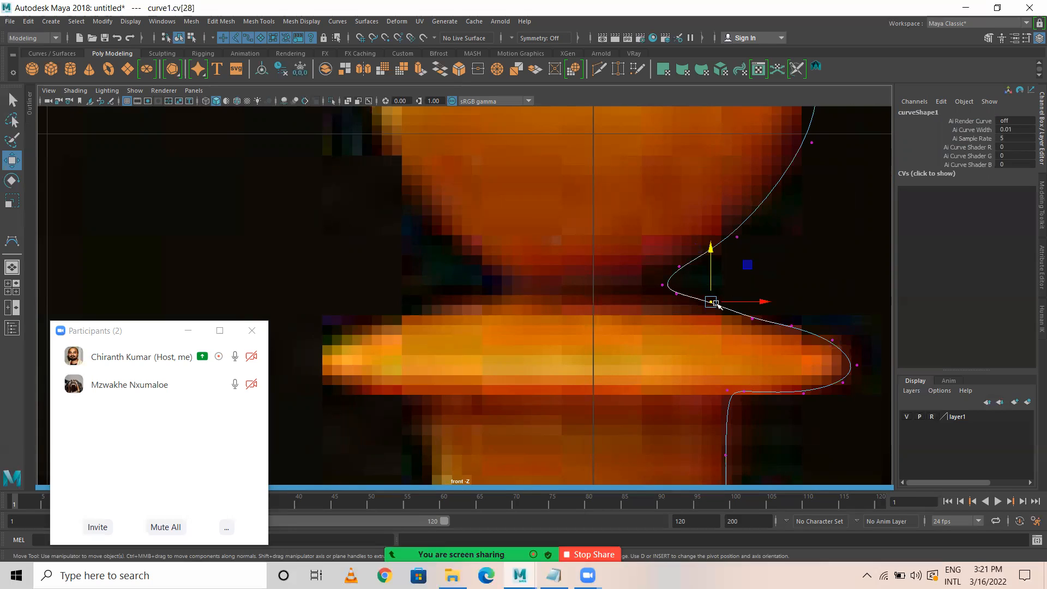
click(753, 317)
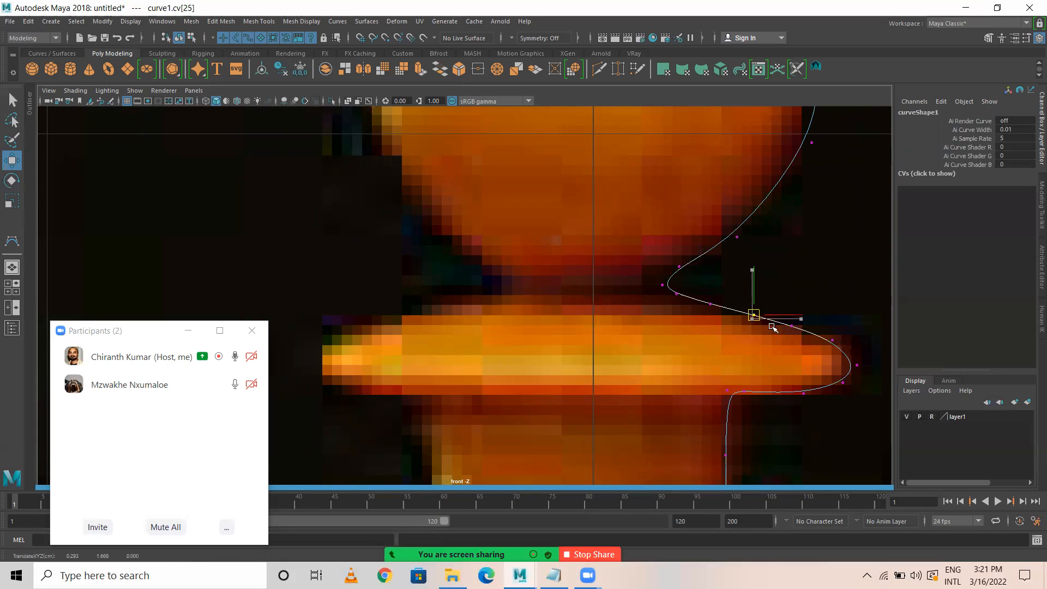
mouse_move(851, 336)
mouse_down()
mouse_move(811, 362)
mouse_move(843, 337)
mouse_up()
mouse_move(832, 378)
mouse_down()
mouse_move(854, 397)
mouse_move(844, 381)
mouse_up()
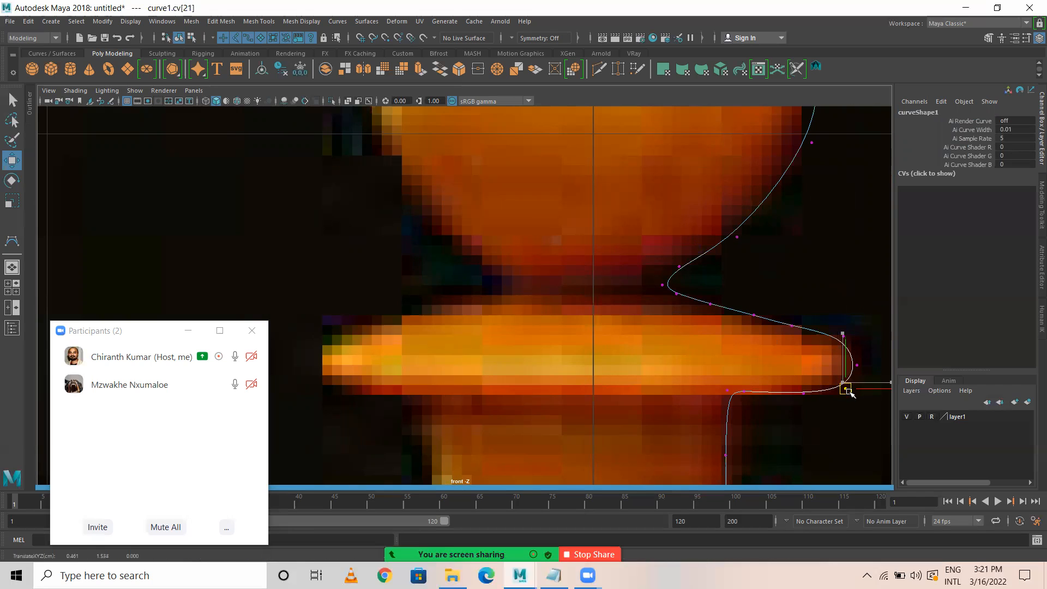
Reshape the base's shoulder with its control vertices, moving the upper one to about X 0.49, Y 0.62 and the bulge one to X 0.78, Y 0.45
alt+middle_drag(745, 377, 697, 281)
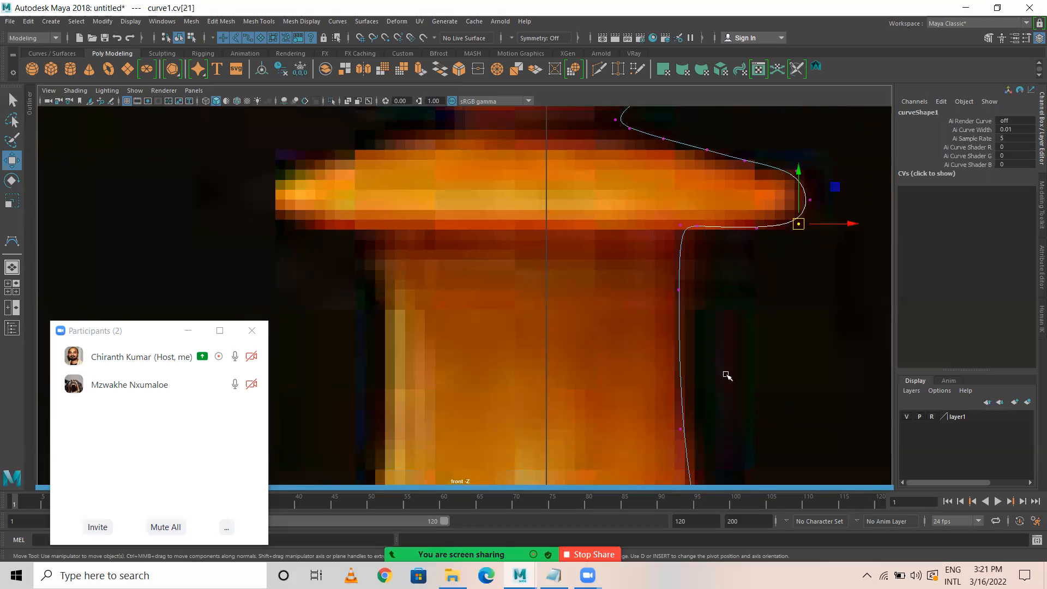
scroll(727, 381, down, 10)
scroll(491, 327, up, 7)
scroll(540, 364, up, 1)
alt+middle_drag(605, 349, 577, 141)
scroll(572, 284, up, 1)
alt+middle_drag(632, 305, 595, 241)
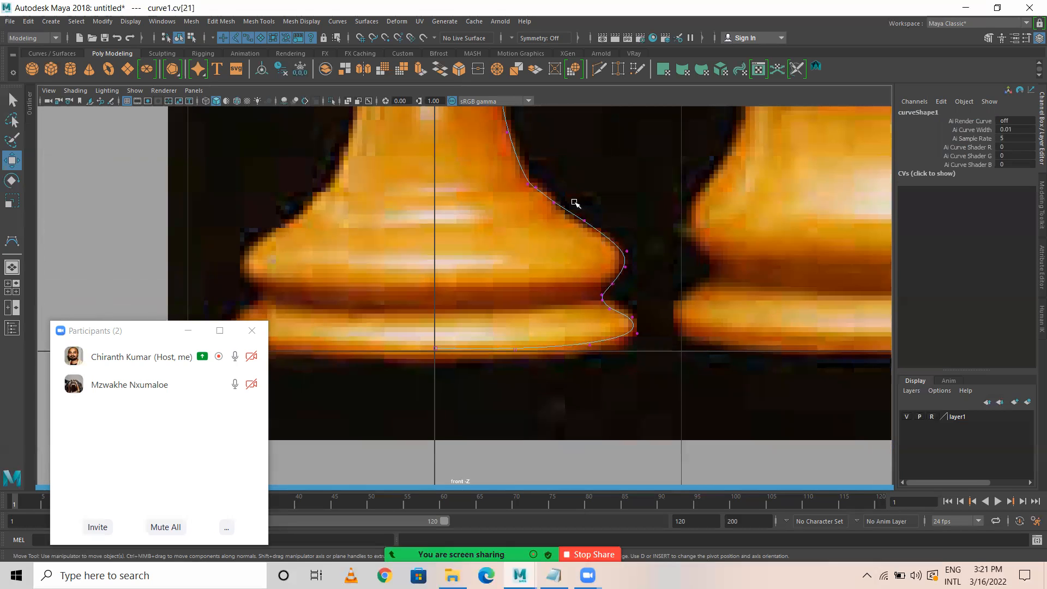
click(555, 197)
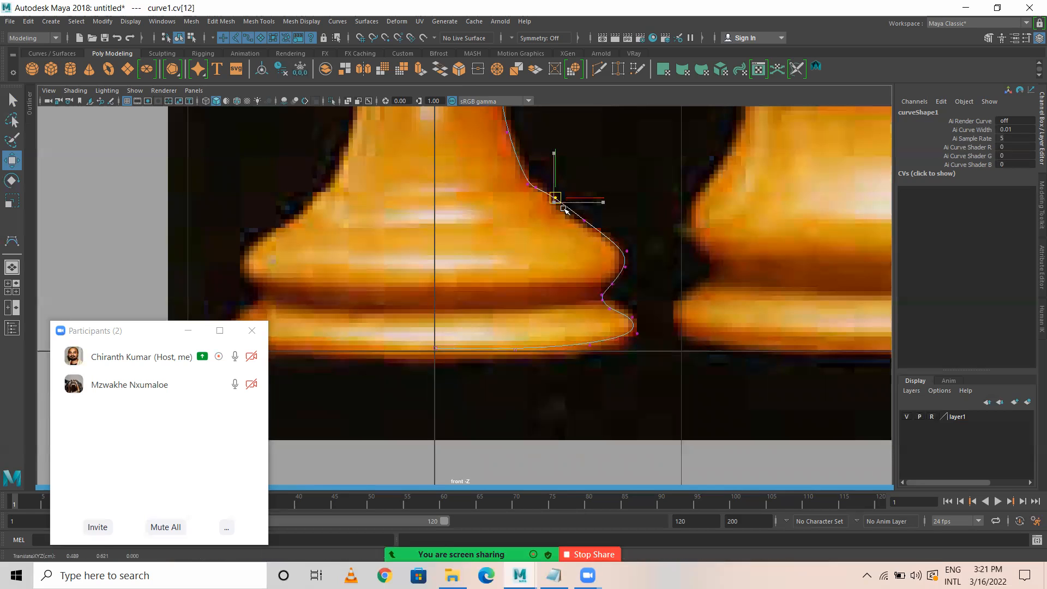
drag(566, 226, 631, 240)
click(628, 250)
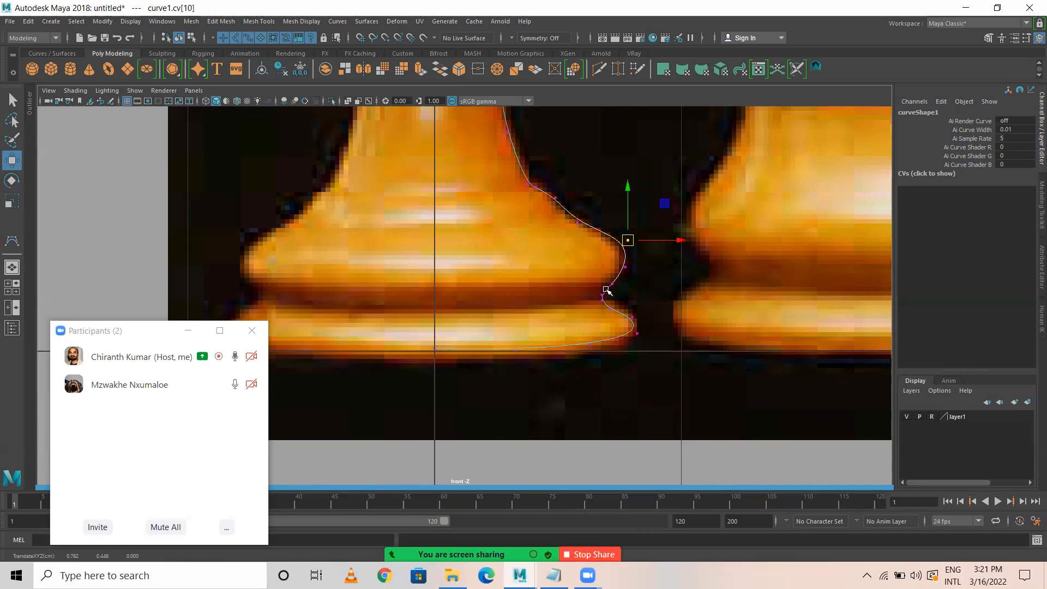
Adjust the control vertices around the base's groove and bottom ring, moving the ring's lower outer vertex to about X 0.82, Y 0.10
scroll(607, 290, up, 3)
drag(693, 234, 694, 235)
drag(682, 230, 691, 231)
drag(683, 184, 720, 198)
drag(662, 256, 658, 235)
click(722, 296)
drag(723, 296, 738, 338)
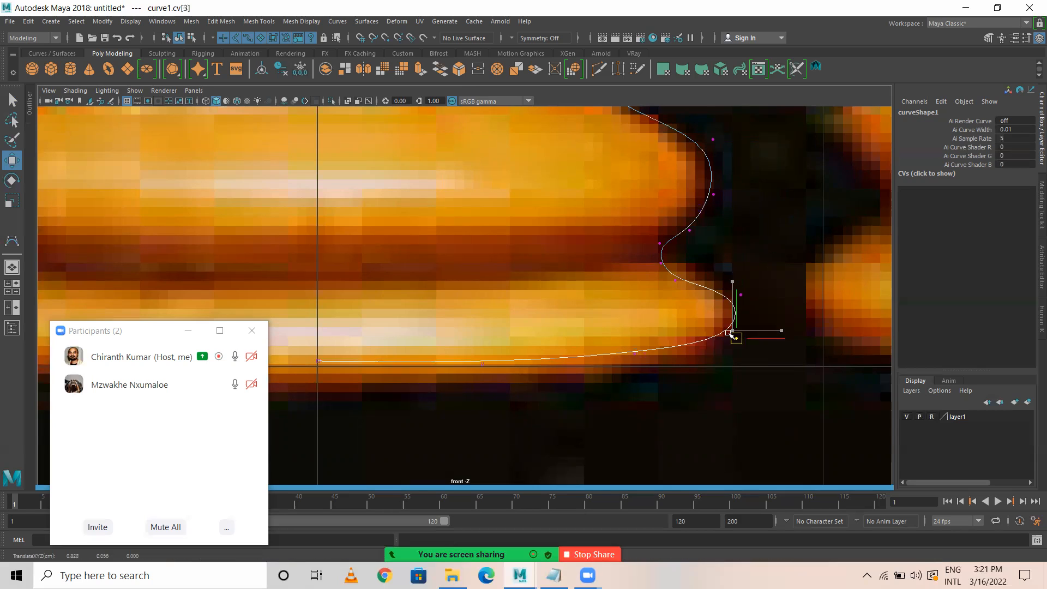
Check how the curve's bottom and top end vertices line up with the vertical centre axis of the pawn
alt+middle_drag(400, 329, 507, 305)
drag(410, 330, 457, 392)
scroll(458, 354, down, 8)
scroll(468, 177, up, 4)
scroll(468, 218, up, 5)
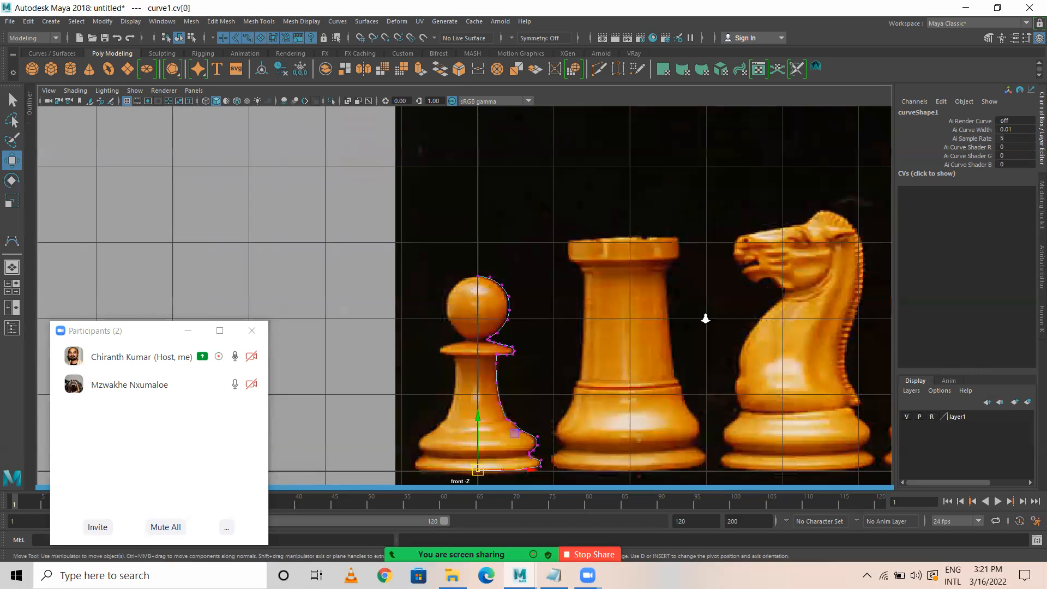
drag(463, 219, 504, 283)
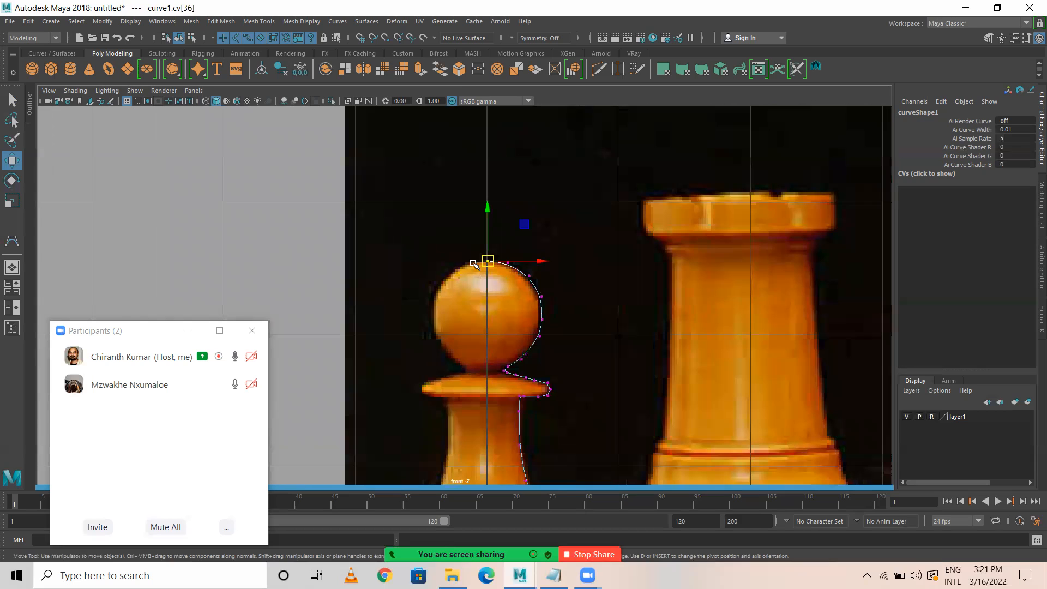
scroll(546, 390, up, 6)
drag(497, 339, 592, 404)
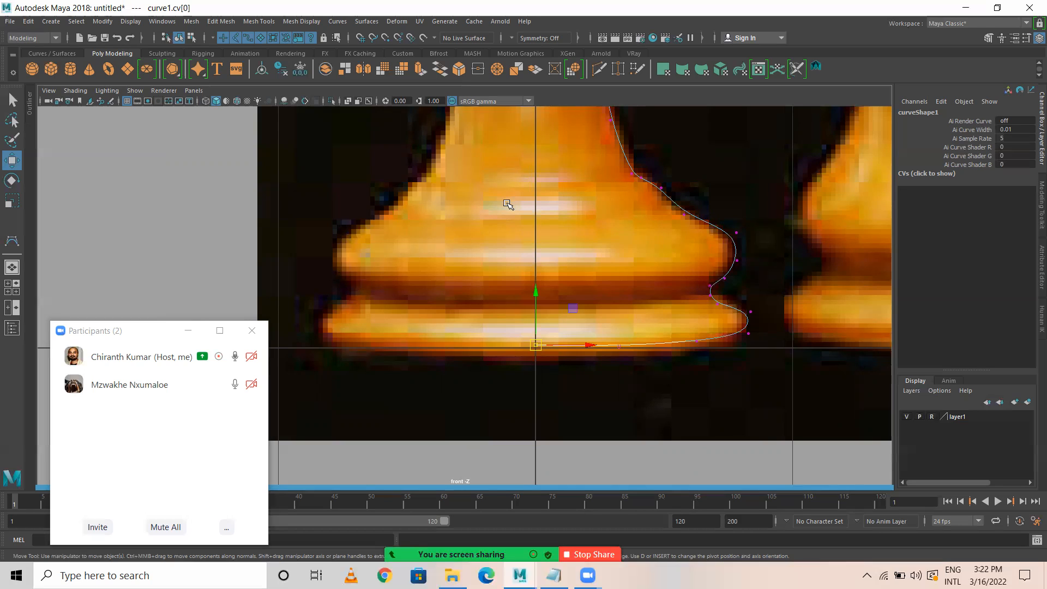
Snap the curve's bottom end vertex along X onto the vertical centre axis, at X 0, using grid snapping
drag(480, 286, 554, 385)
key(x)
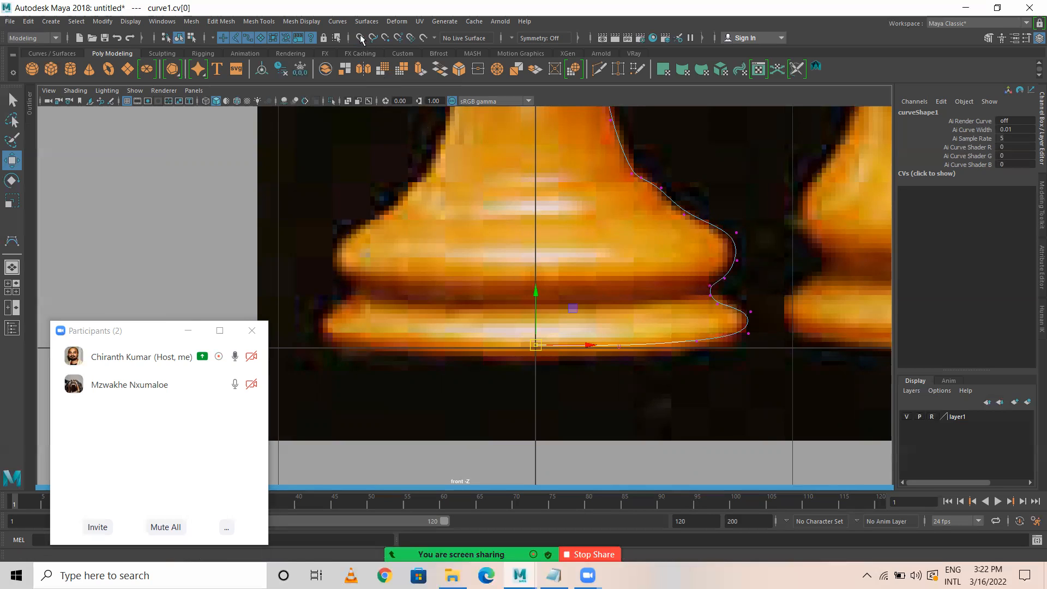
key(x)
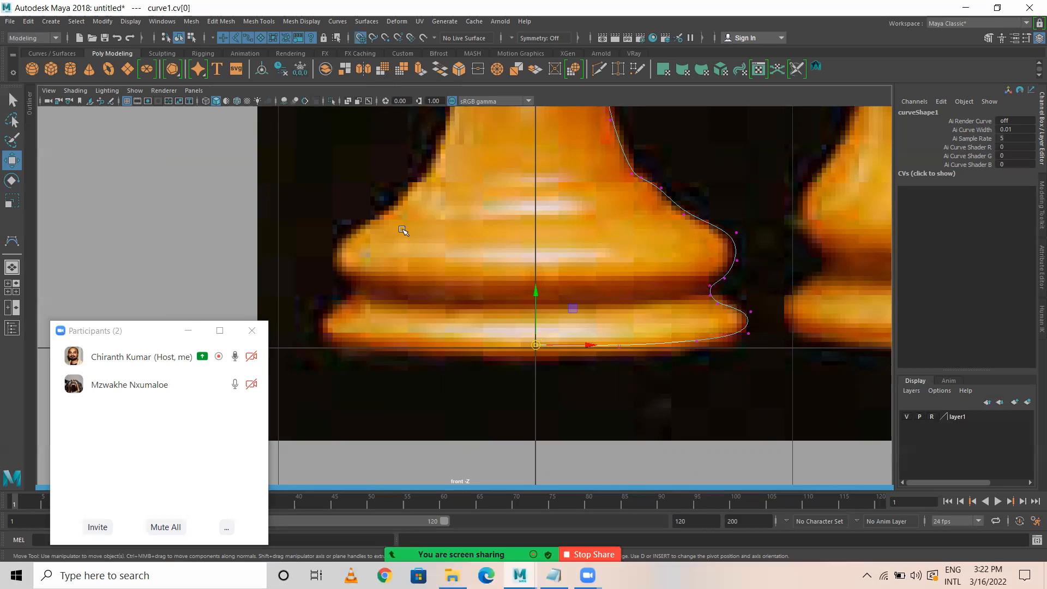
key(x)
drag(583, 348, 648, 352)
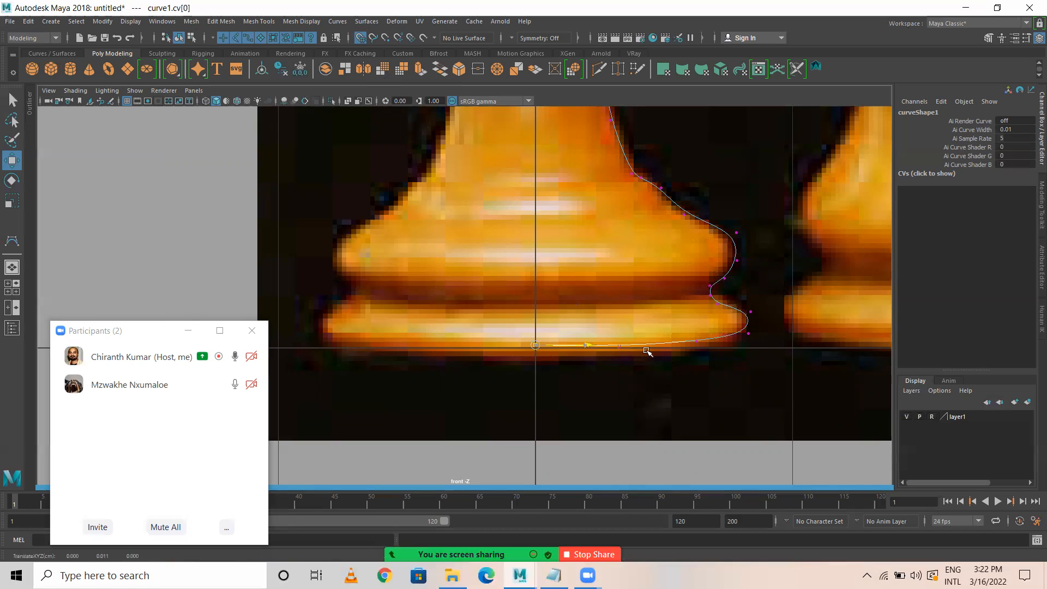
drag(507, 343, 882, 345)
drag(483, 307, 636, 340)
drag(541, 349, 507, 351)
scroll(533, 334, down, 10)
Snap the curve's top end vertex above the pawn's ball along X onto the centre axis, at X 0
mouse_move(355, 200)
right_down()
mouse_move(492, 235)
mouse_move(306, 202)
mouse_move(356, 195)
right_up()
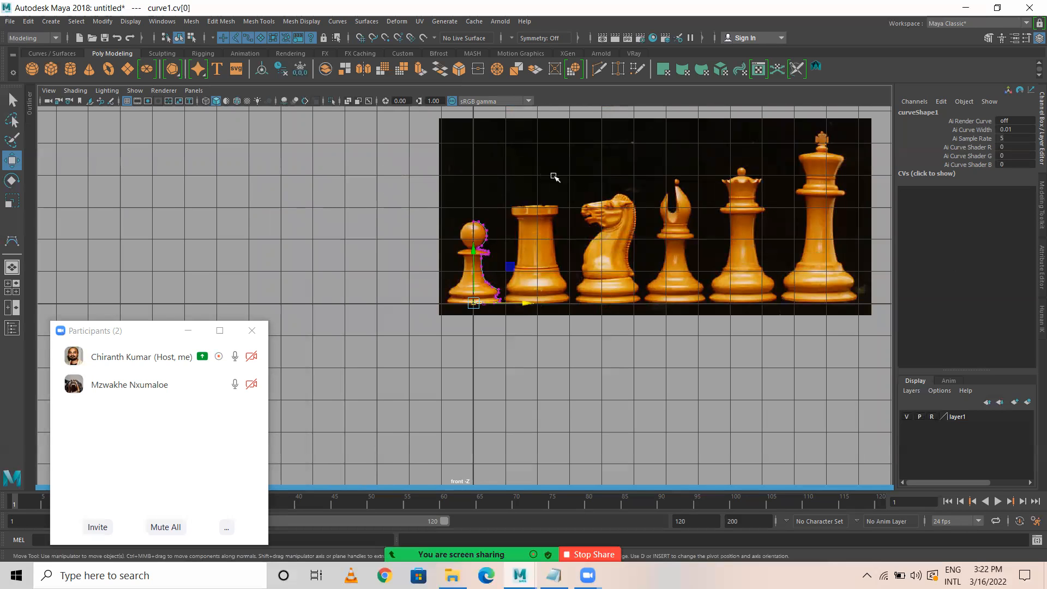
scroll(480, 234, up, 3)
scroll(488, 177, up, 2)
alt+middle_drag(486, 162, 484, 360)
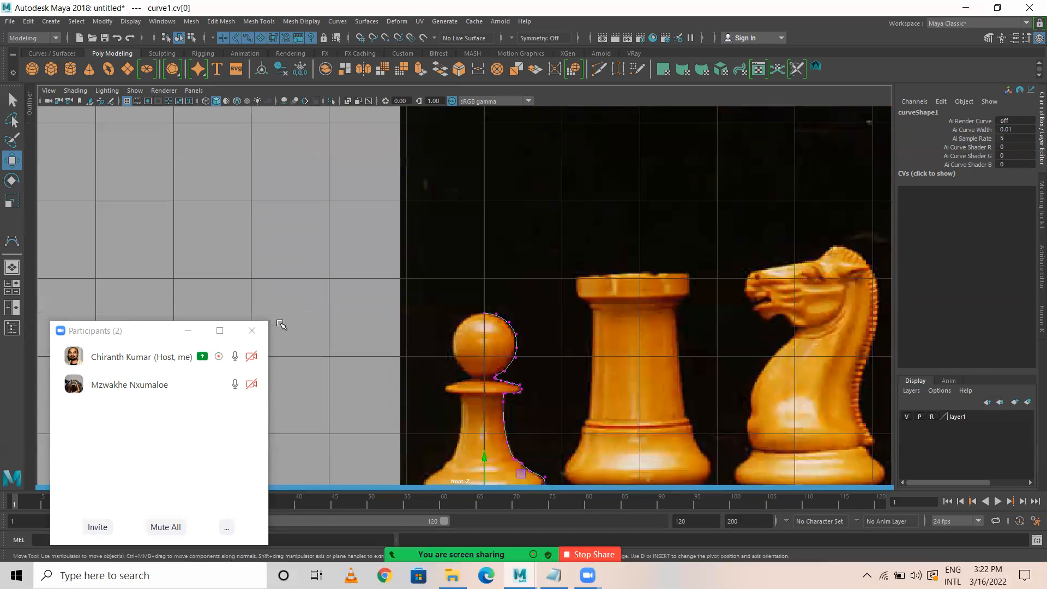
alt+right_drag(282, 325, 815, 359)
alt+middle_drag(504, 344, 489, 231)
drag(488, 192, 529, 273)
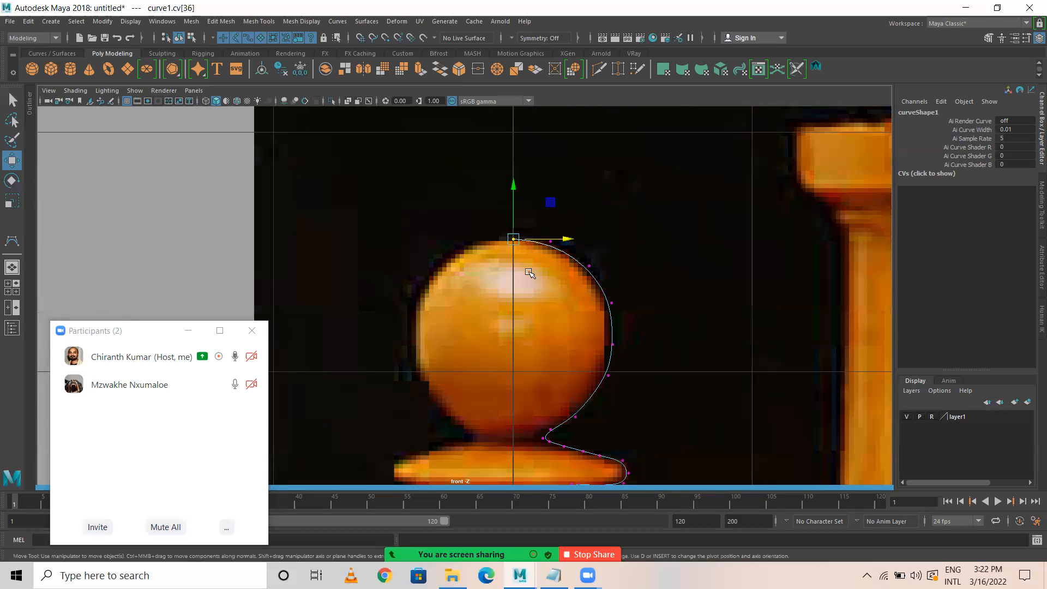
key(x)
drag(569, 239, 585, 239)
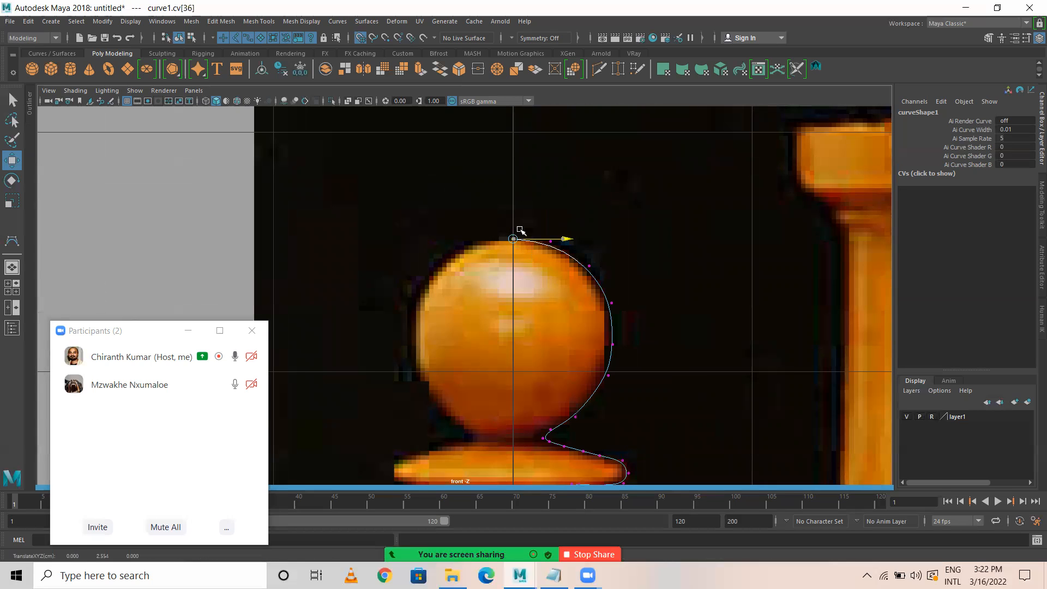
scroll(575, 335, down, 6)
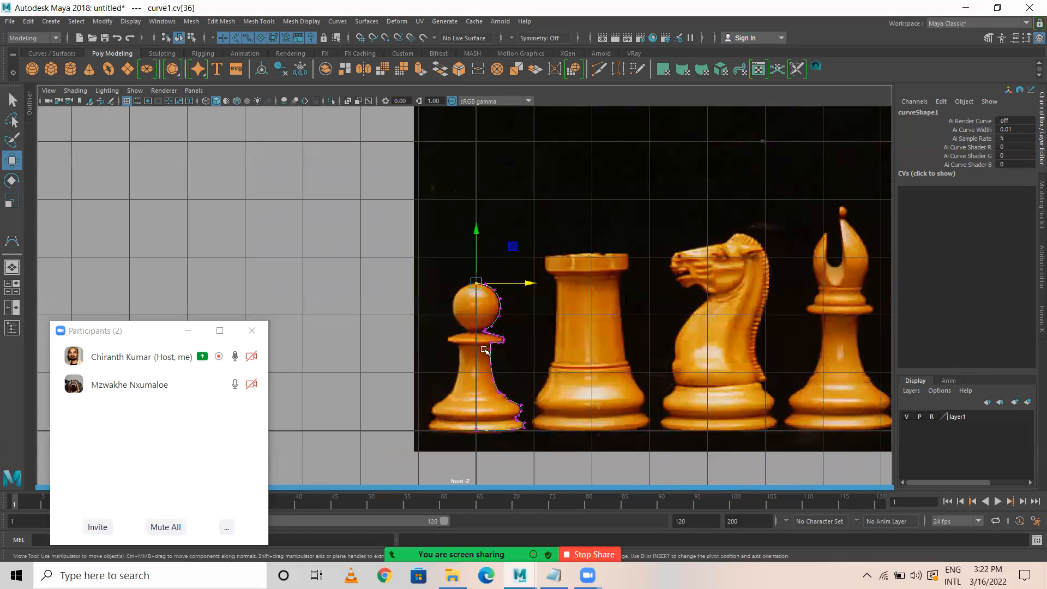
Return the profile curve to object mode and revolve it into the pawn's surface in the perspective view
right_drag(493, 337, 578, 255)
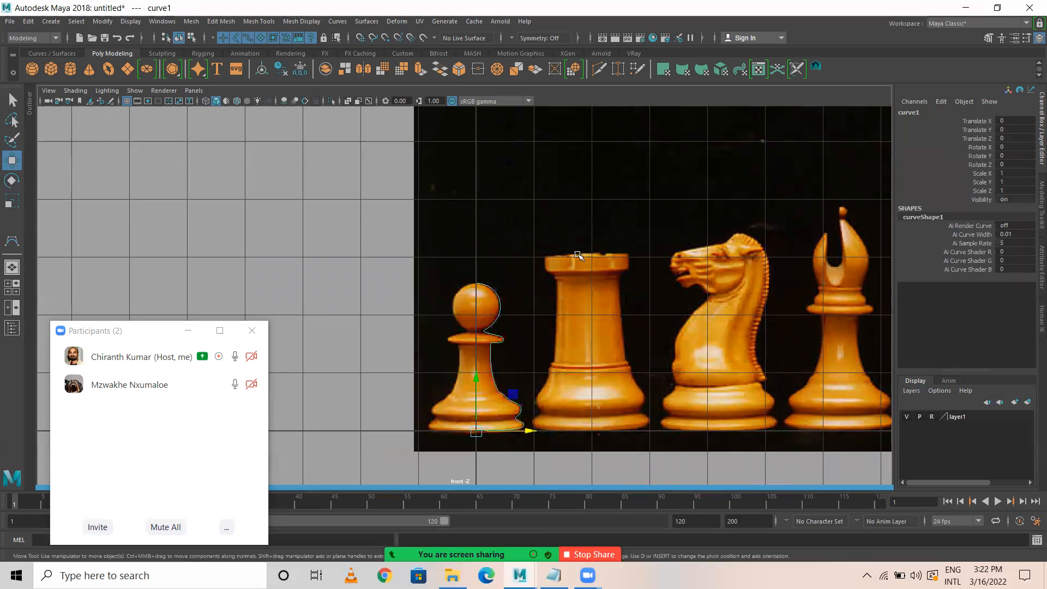
key(space)
key(space)
scroll(450, 272, up, 4)
alt+drag(450, 306, 596, 270)
drag(525, 163, 435, 200)
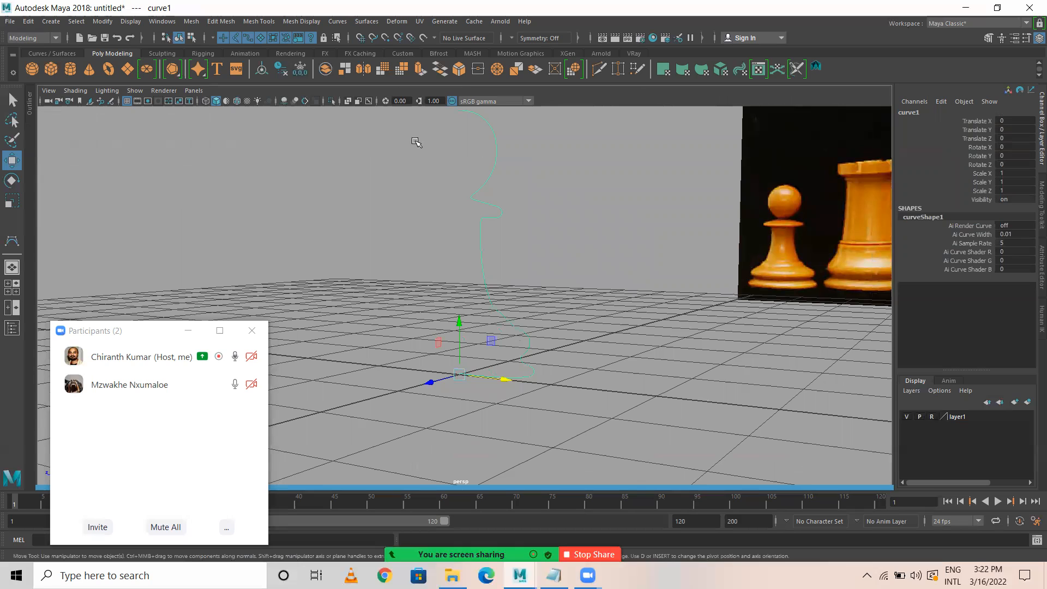
click(359, 22)
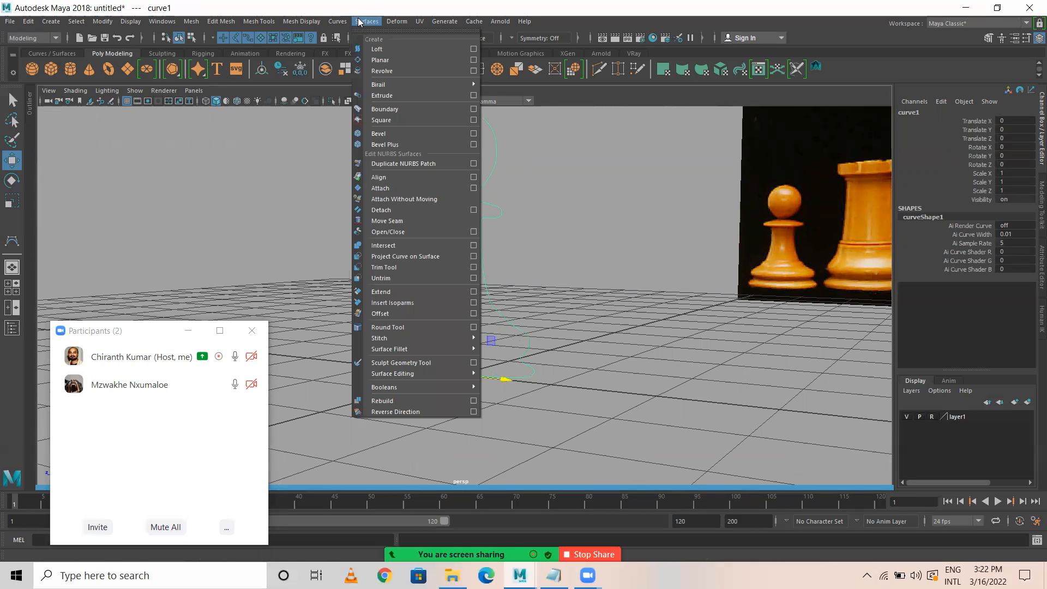
click(385, 71)
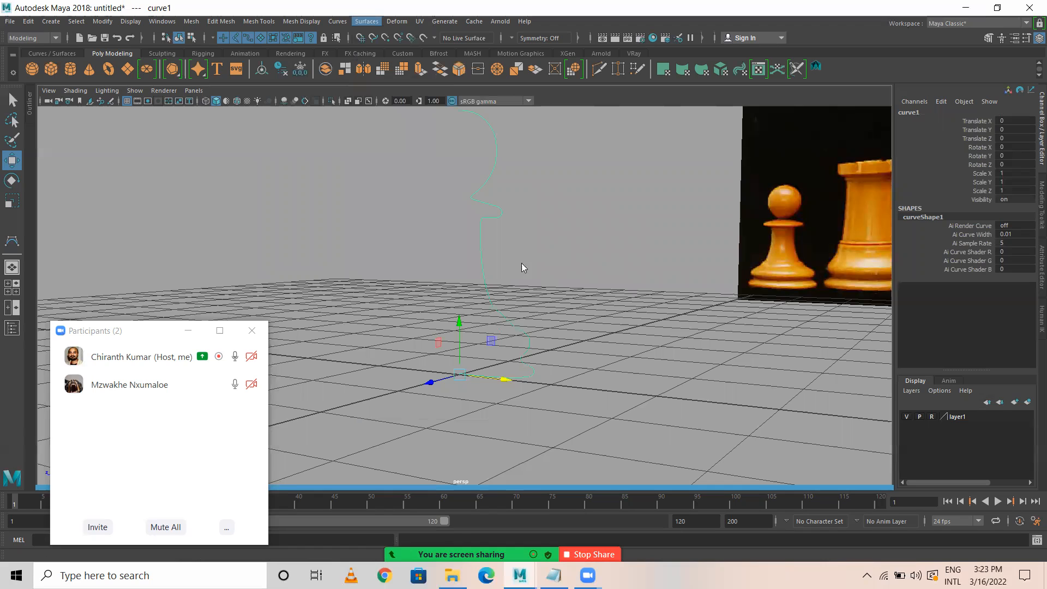
scroll(535, 305, down, 3)
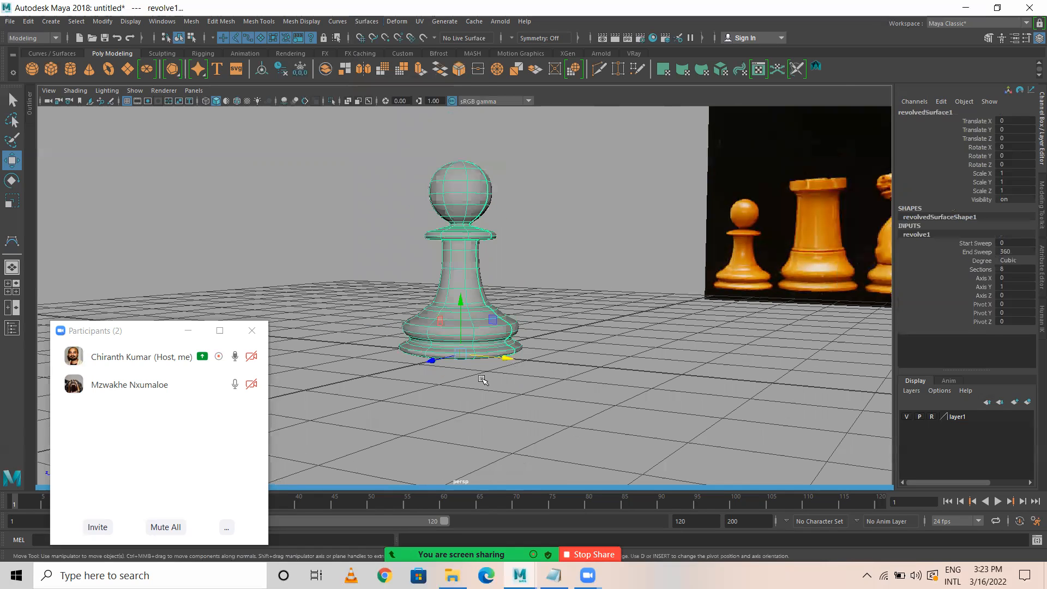
Move the revolved pawn away from its profile curve to Translate X -2.6 and view it from several angles
alt+drag(492, 386, 268, 296)
click(371, 223)
alt+middle_drag(426, 281, 486, 266)
scroll(525, 353, up, 3)
alt+drag(522, 313, 474, 351)
scroll(545, 322, down, 3)
mouse_move(367, 263)
alt+mouse_down()
mouse_move(349, 257)
mouse_move(363, 246)
alt+mouse_up()
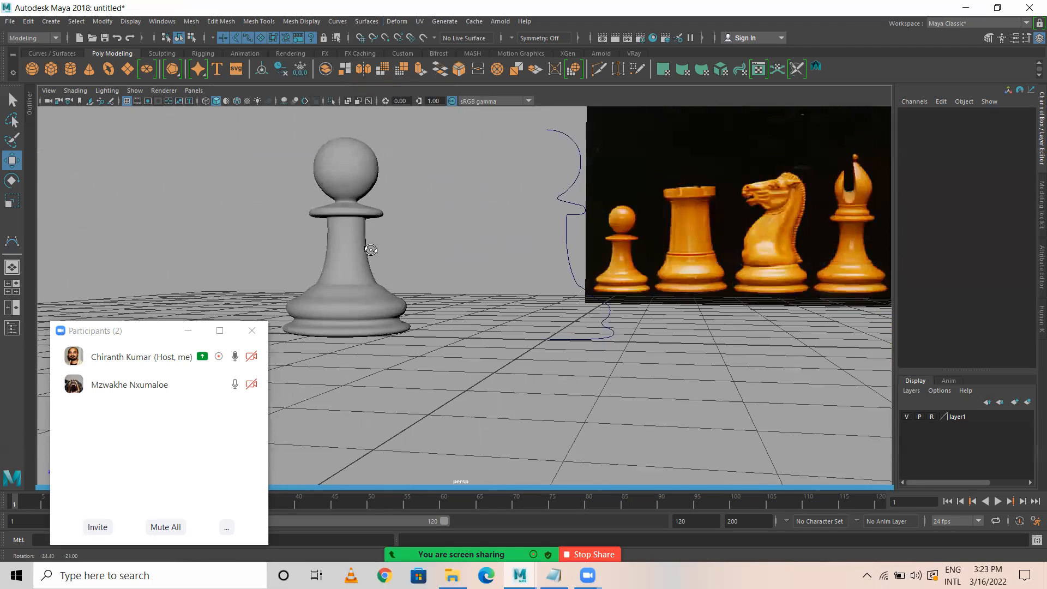
alt+drag(404, 273, 373, 261)
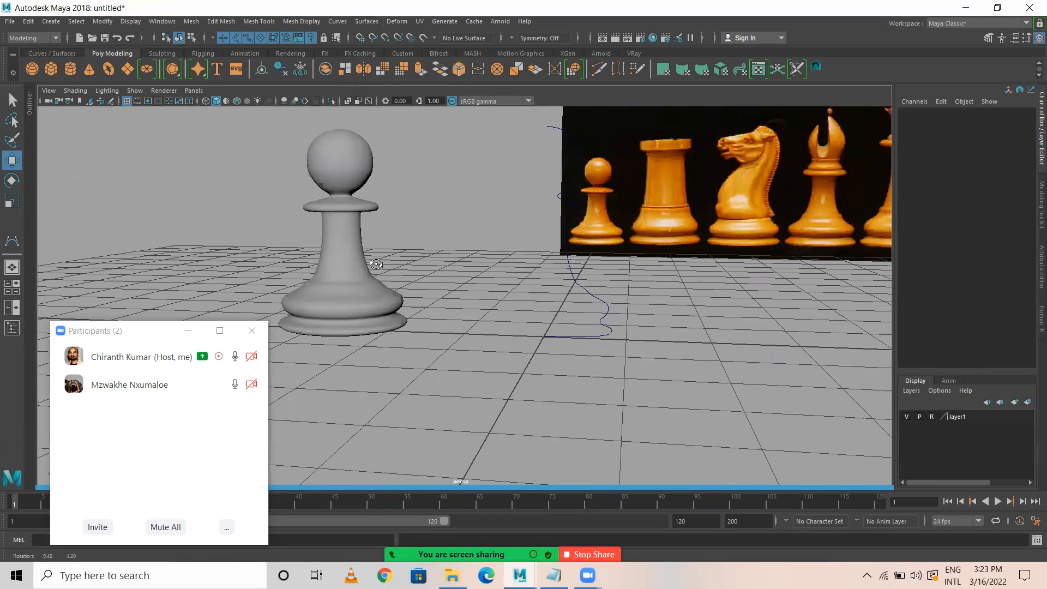
Lower the profile curve's control vertices where the stem meets the base, moving the inner one to about X 0.38, Y 0.62
click(593, 308)
click(348, 245)
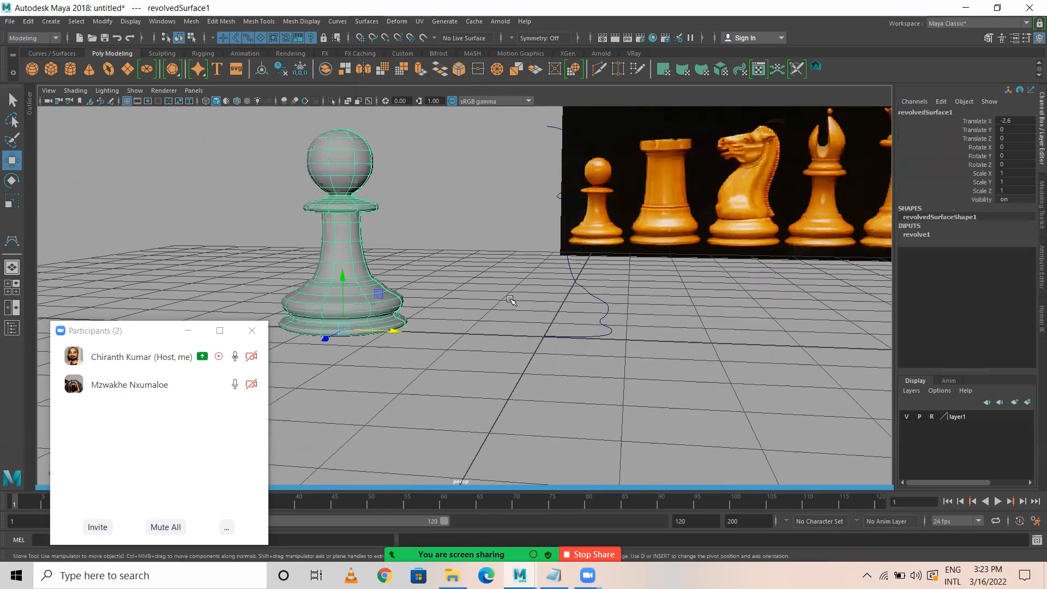
scroll(532, 332, up, 3)
alt+drag(472, 323, 443, 349)
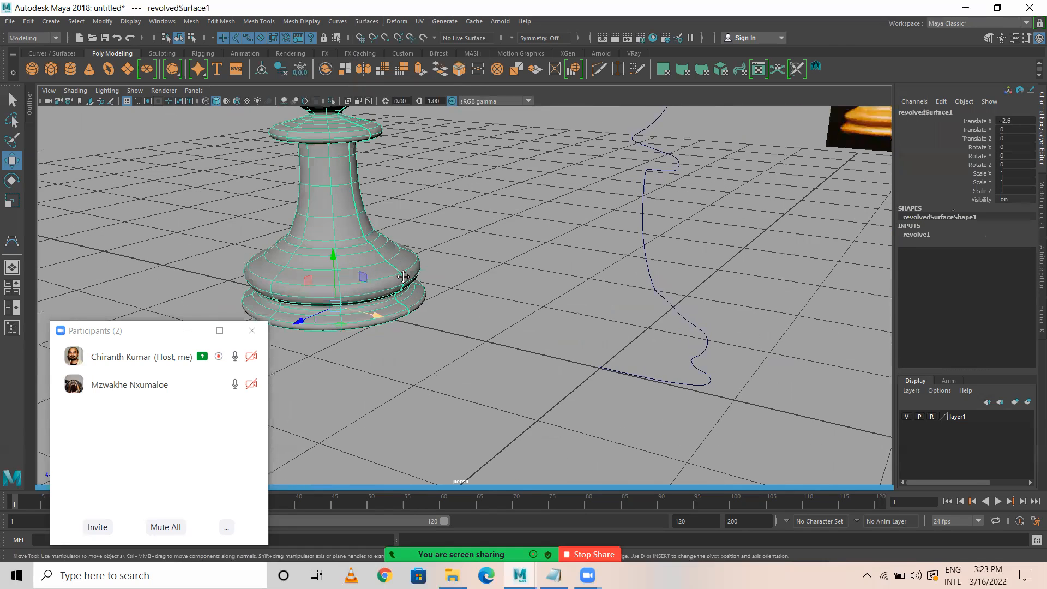
alt+middle_drag(455, 228, 502, 203)
click(502, 203)
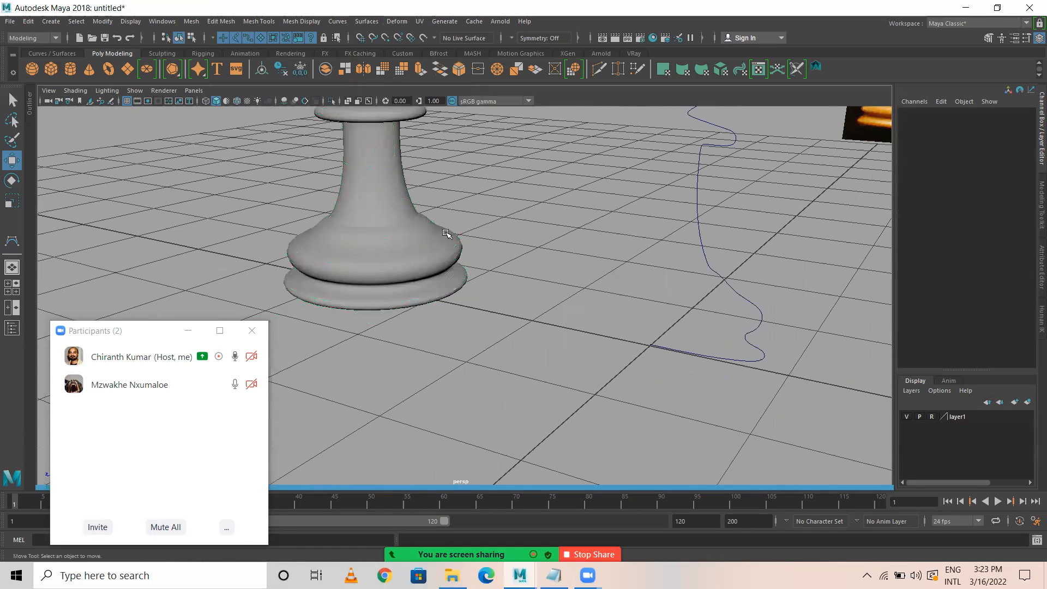
click(737, 288)
right_drag(717, 273, 698, 270)
click(713, 269)
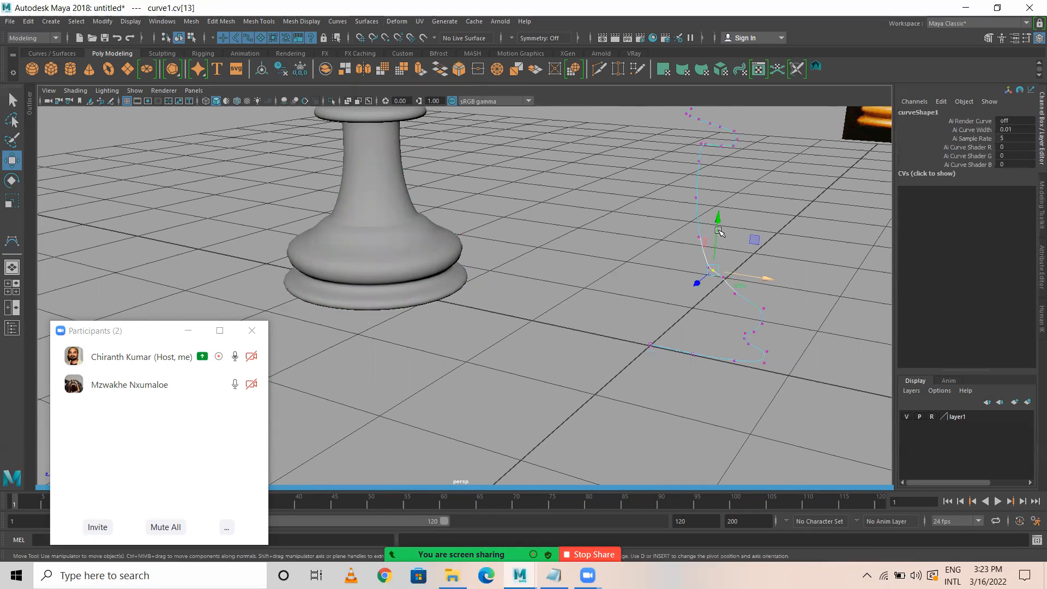
drag(713, 223, 714, 230)
click(708, 268)
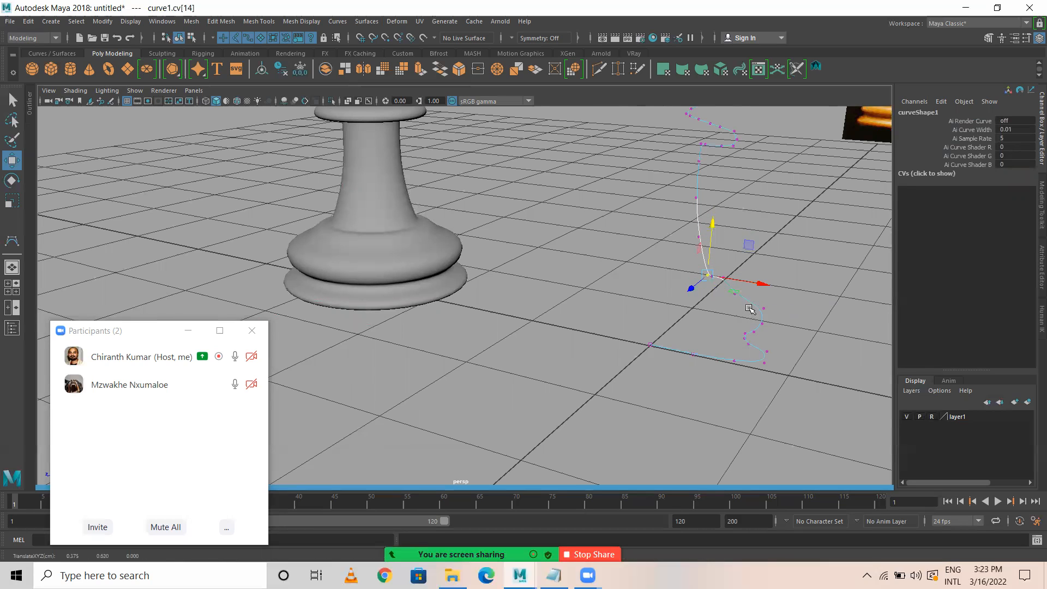
Adjust the control vertices on the base's shoulder, placing the upper one at about X 0.46, Y 0.62 and the next at X 0.53, Y 0.52
click(763, 308)
drag(765, 296, 765, 284)
click(722, 275)
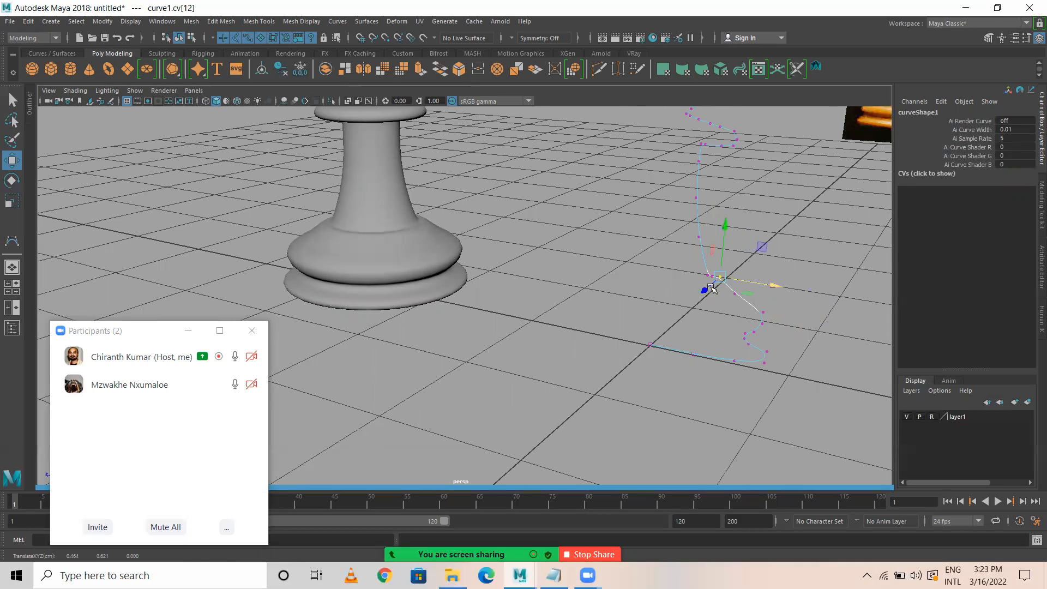
click(685, 284)
click(726, 290)
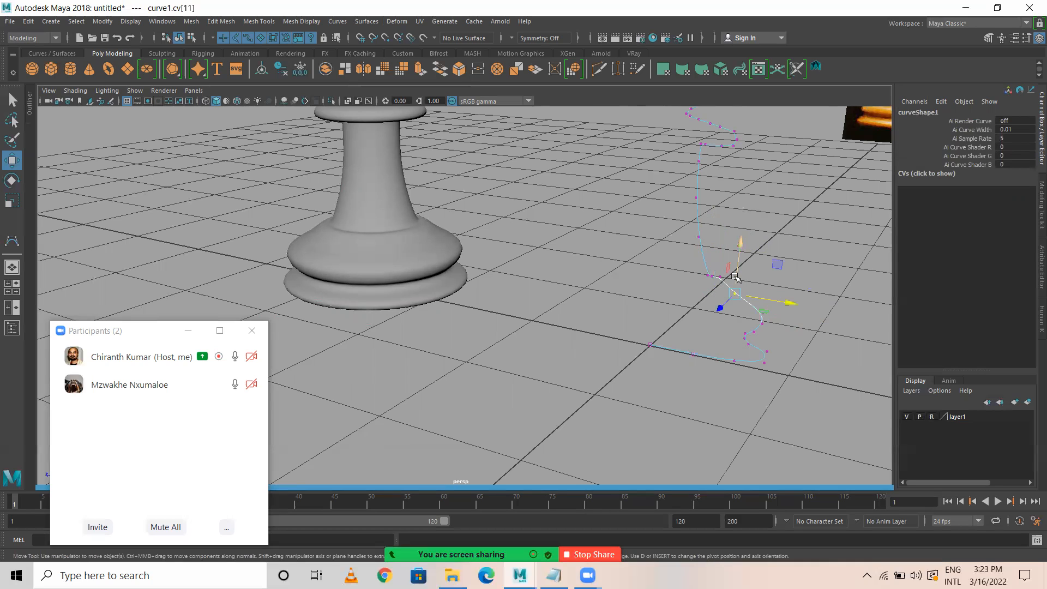
mouse_move(765, 298)
mouse_down()
mouse_move(742, 295)
mouse_move(758, 297)
mouse_up()
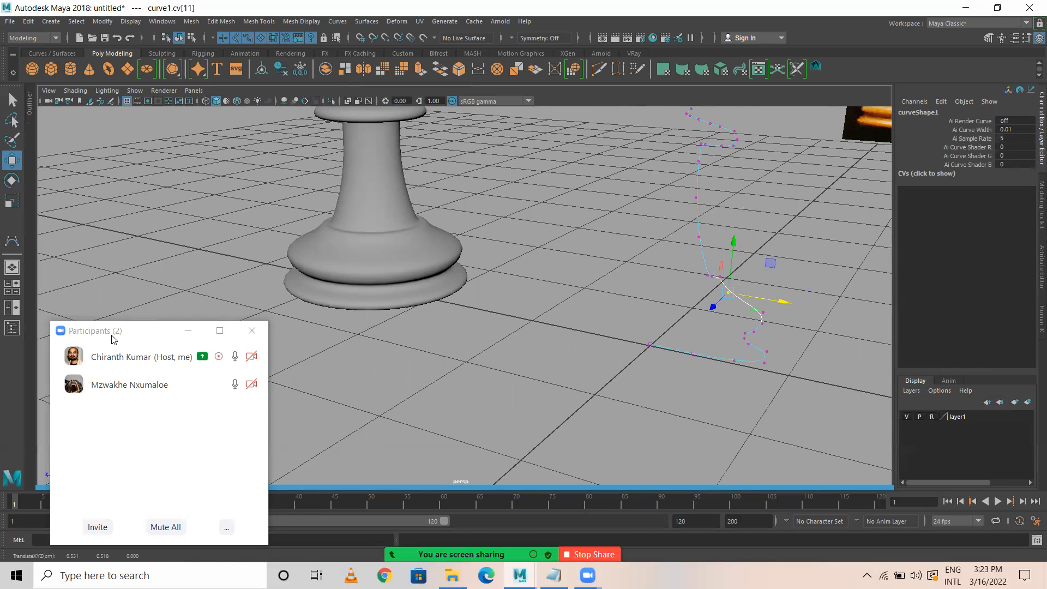
drag(113, 339, 113, 198)
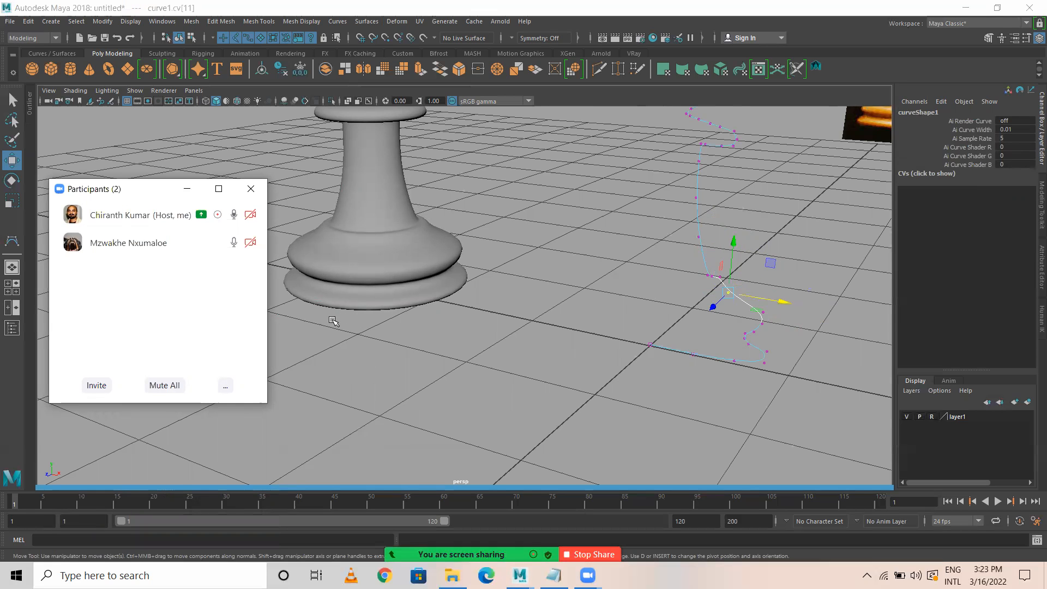
Fine-tune the control vertices at the crease between stem and base, and return the curve to object mode
alt+drag(366, 305, 687, 318)
click(819, 299)
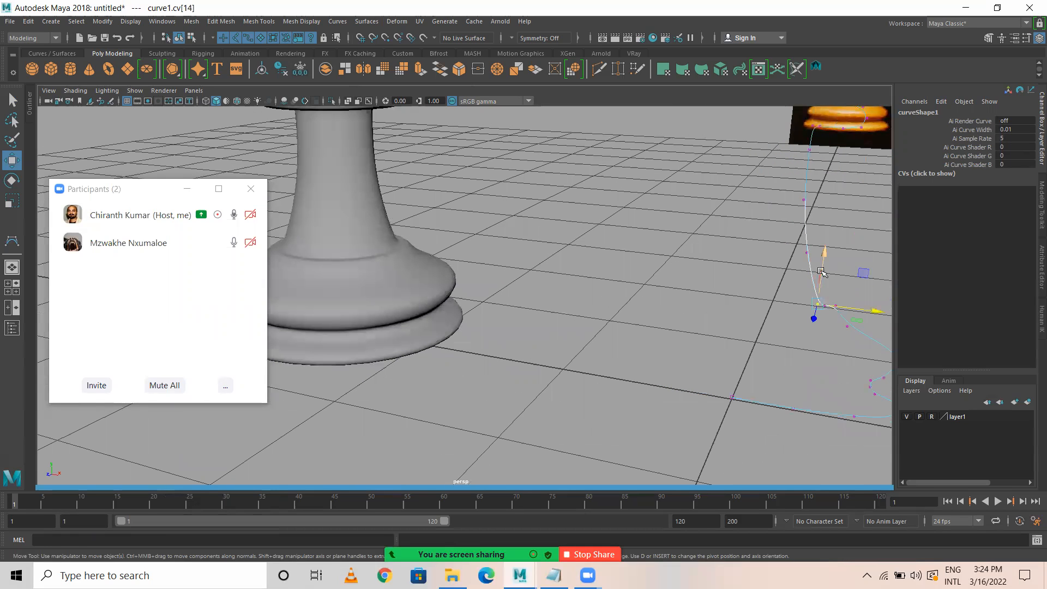
click(816, 324)
click(824, 304)
drag(828, 278, 824, 283)
right_drag(363, 240, 449, 210)
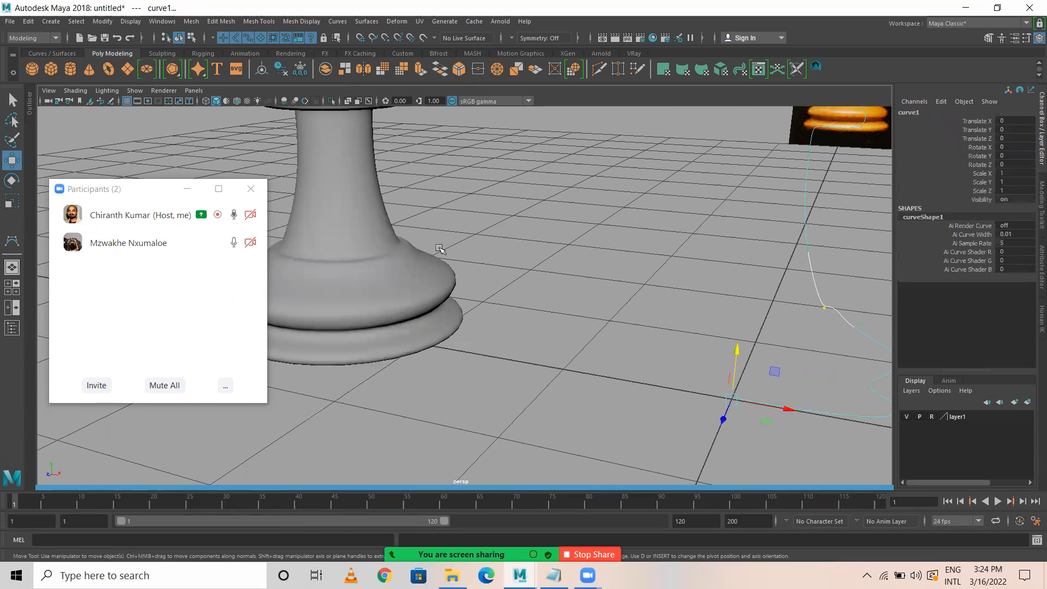
click(447, 257)
scroll(454, 331, down, 5)
scroll(469, 314, up, 3)
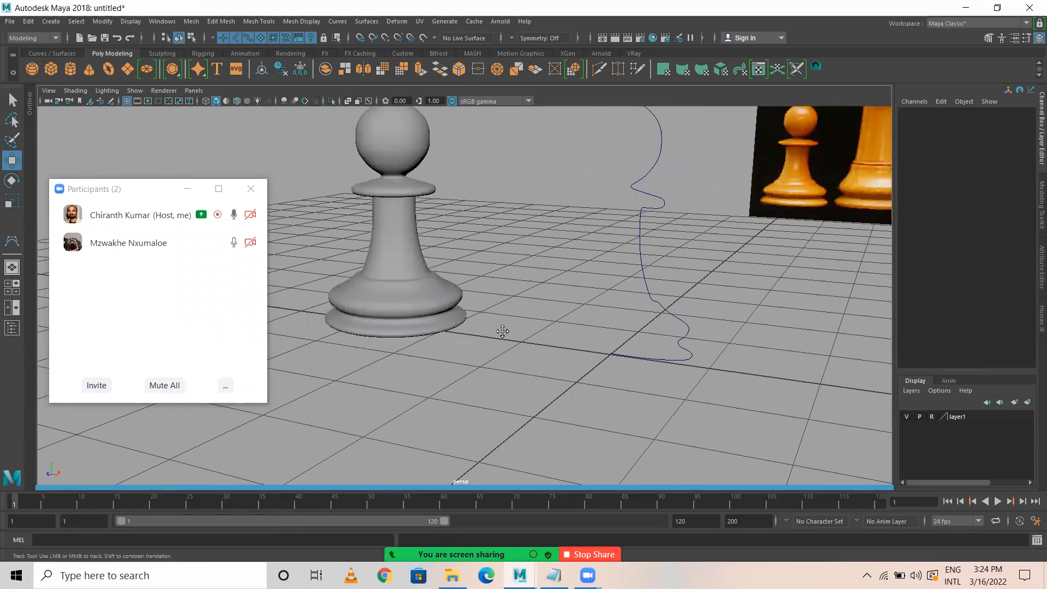
Delete the construction history of the revolved pawn surface
click(621, 308)
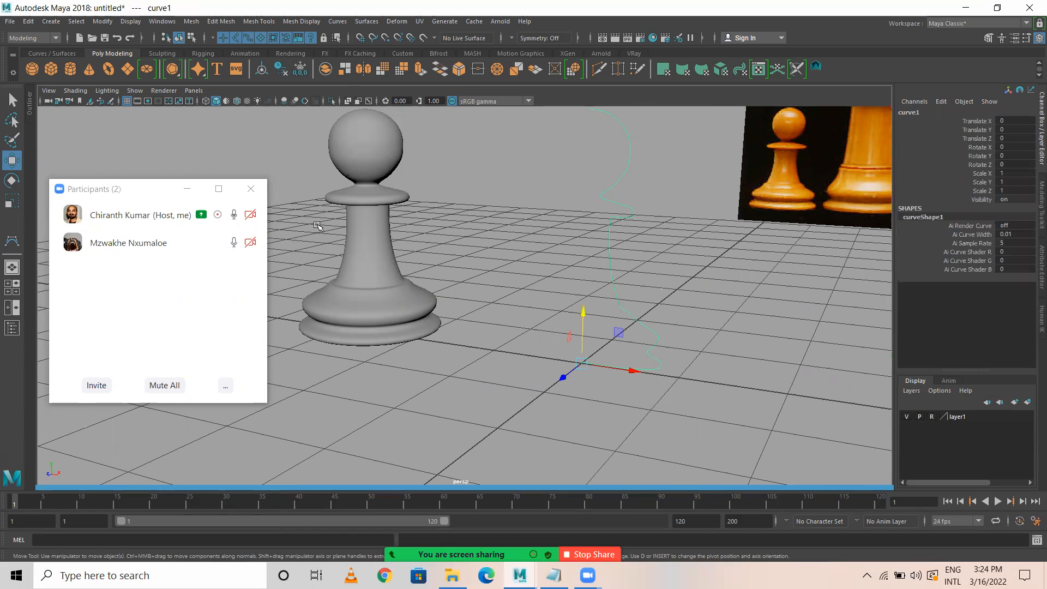
click(365, 156)
click(28, 22)
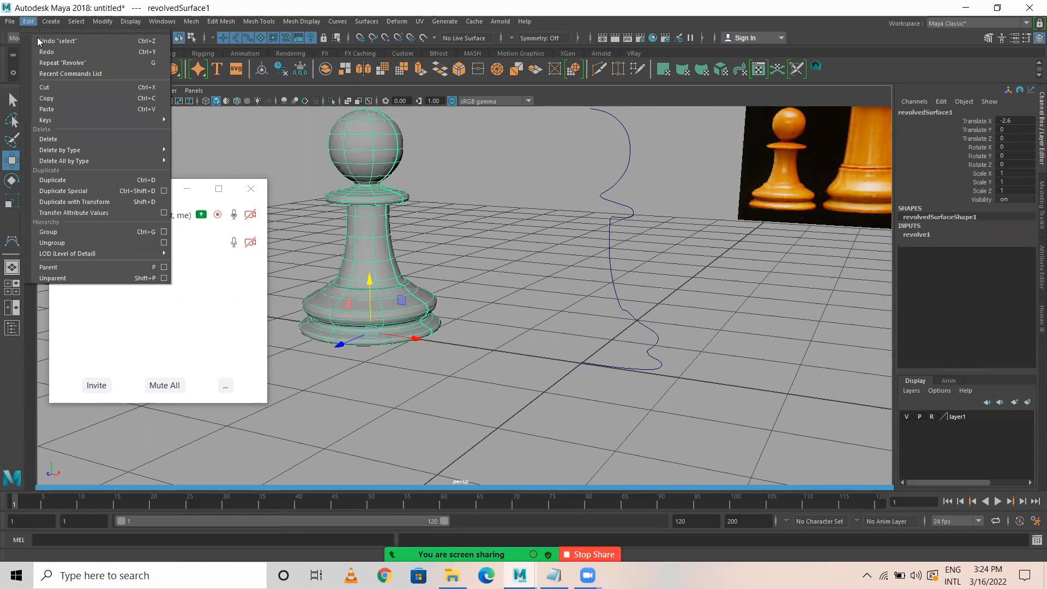
mouse_move(78, 148)
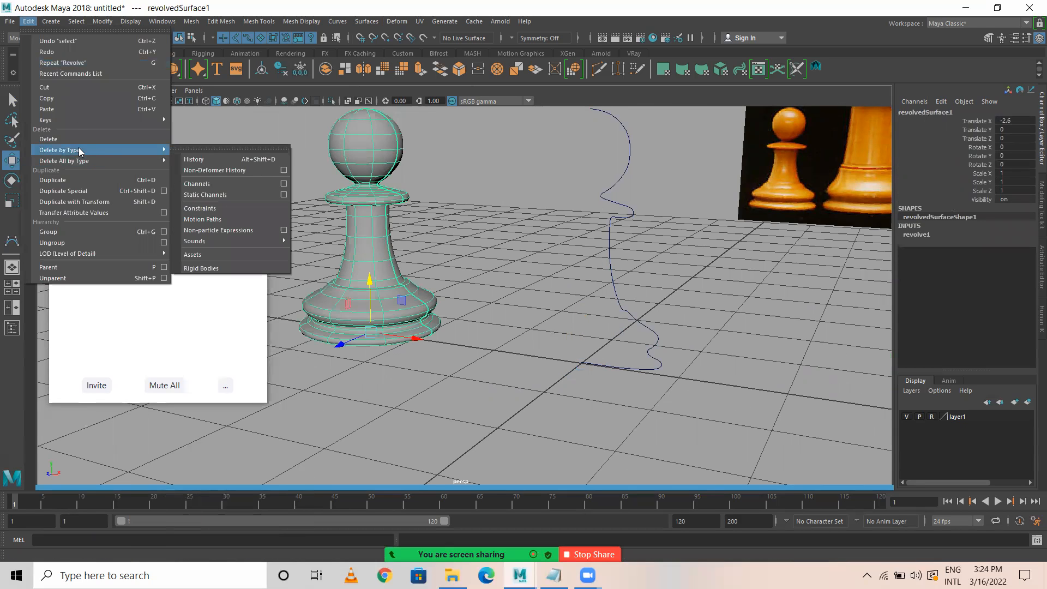
click(236, 159)
Delete the pawn's profile curve, keeping only the revolved surface
click(647, 324)
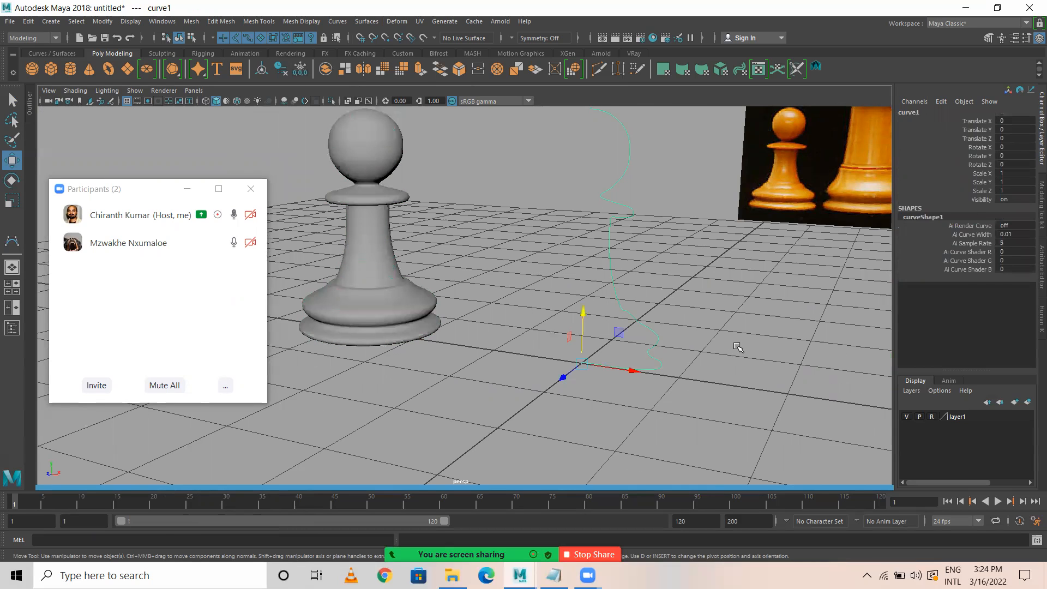
key(Delete)
scroll(654, 322, down, 4)
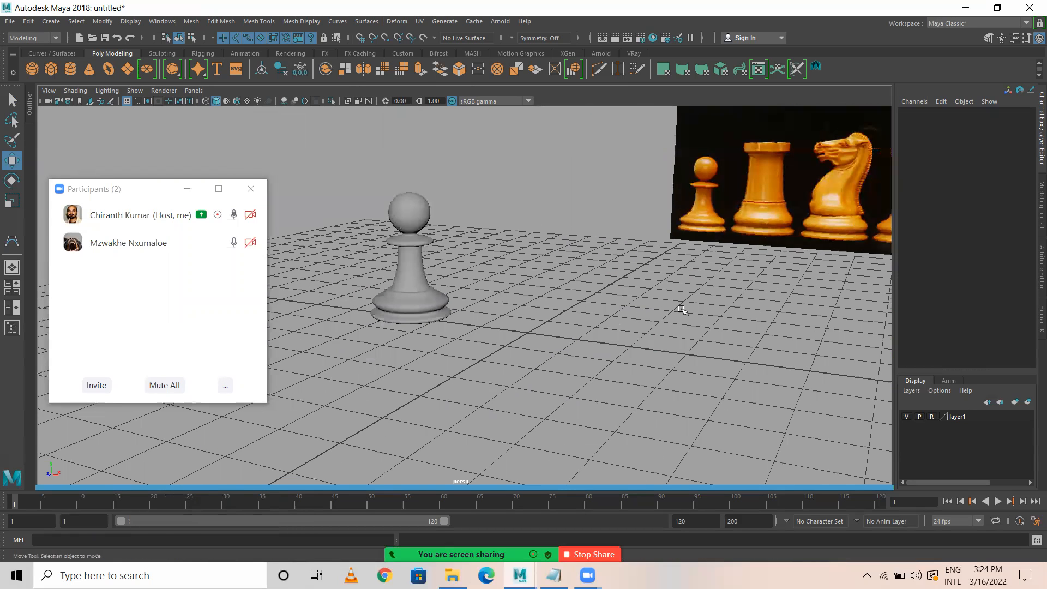
Move the finished pawn away from the origin along the negative X axis and deselect it
scroll(444, 321, down, 3)
click(426, 278)
drag(483, 315, 311, 297)
click(507, 295)
drag(644, 141, 570, 229)
alt+drag(474, 232, 547, 261)
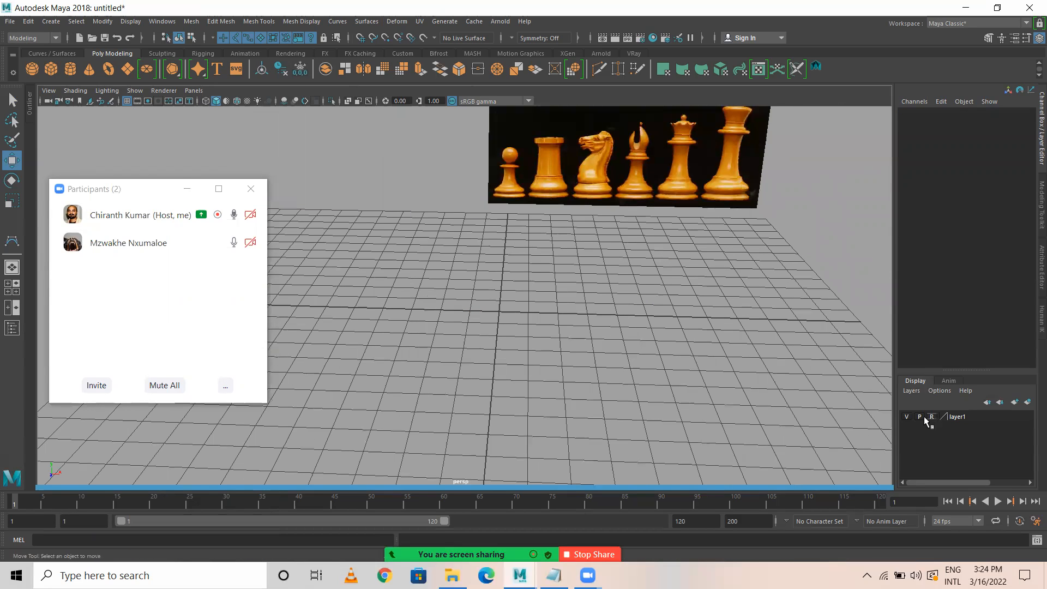
Make layer1 selectable, move the reference image to about X 3.73 to centre the rook on the vertical axis, and set the layer back to Reference
click(932, 418)
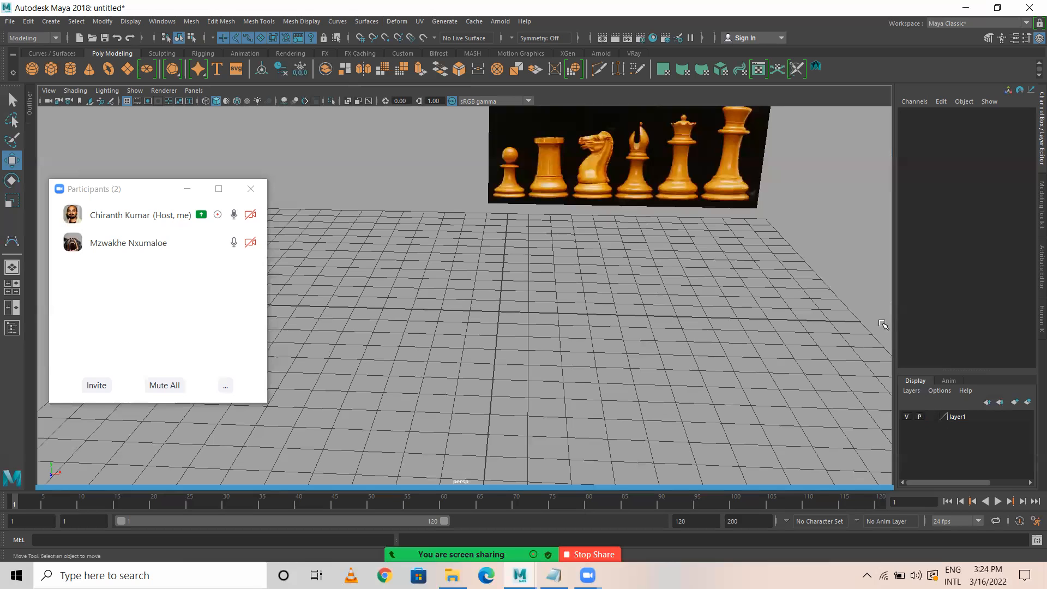
click(611, 189)
key(space)
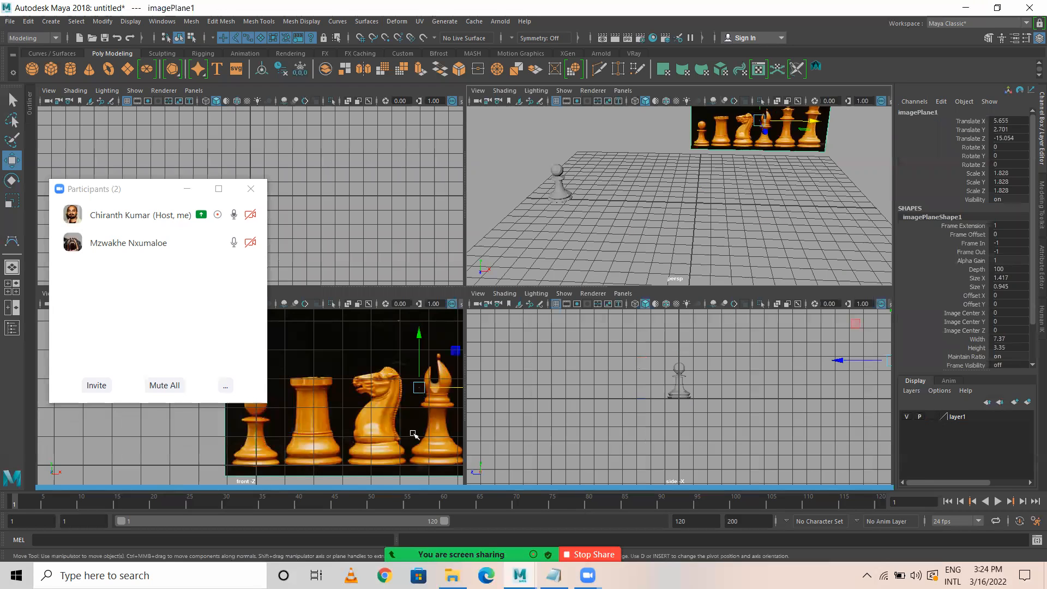
key(space)
alt+middle_drag(708, 349, 549, 332)
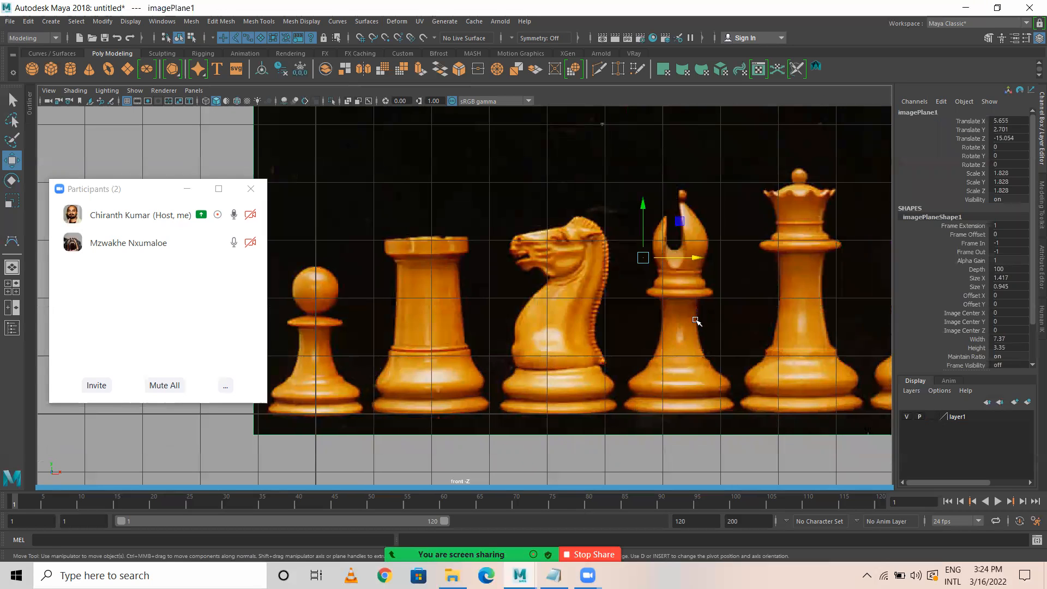
scroll(516, 342, down, 3)
scroll(419, 355, up, 3)
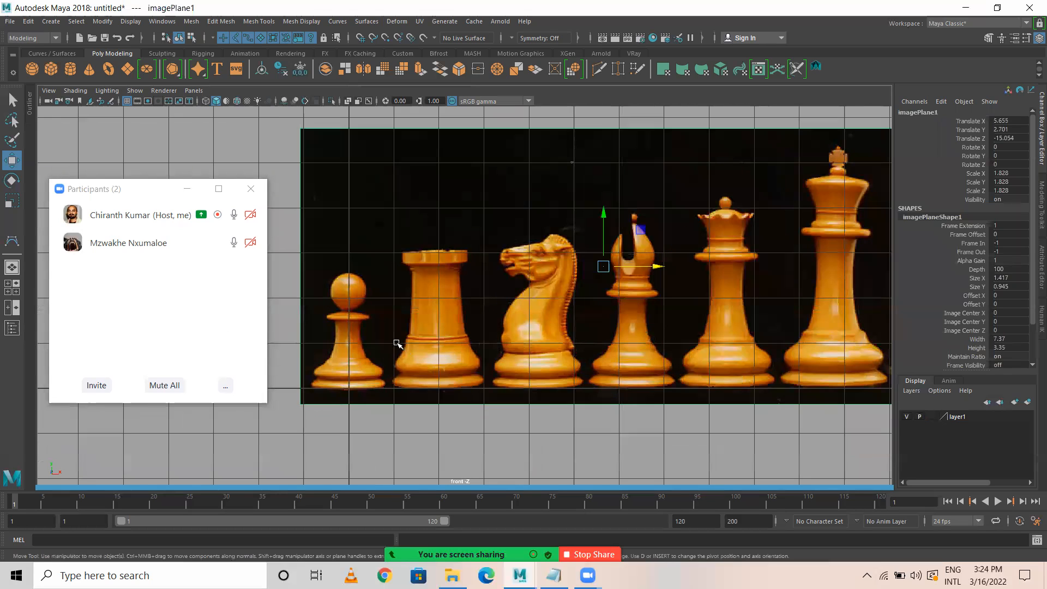
drag(677, 208, 596, 211)
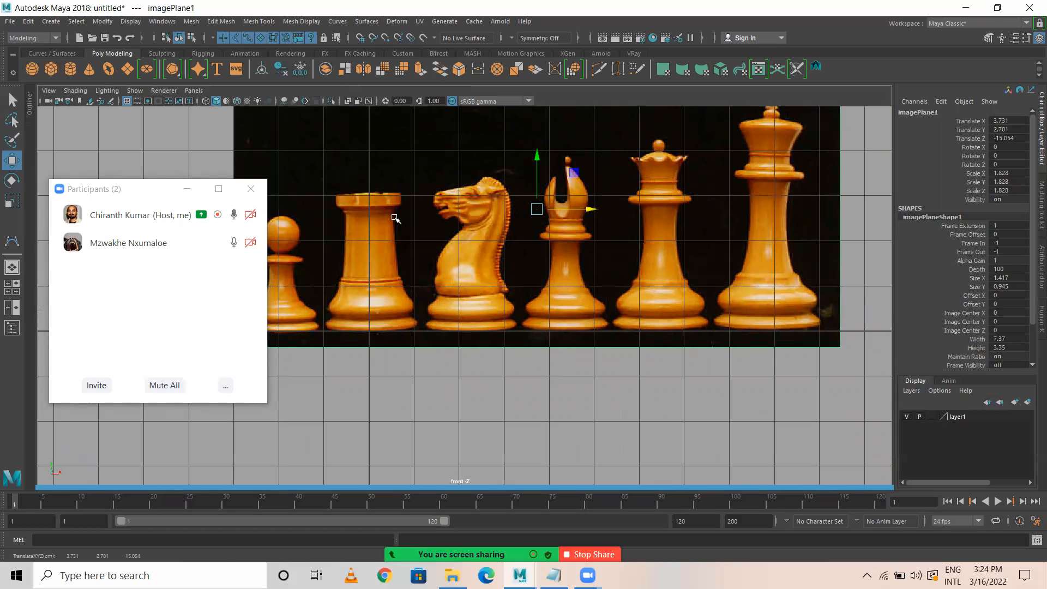
drag(594, 212, 592, 211)
click(932, 418)
click(932, 418)
With the CV Curve Tool, trace the rook's foot ring from the central axis out around its edge to the first crease
alt+right_drag(341, 254, 451, 264)
alt+middle_drag(457, 265, 675, 319)
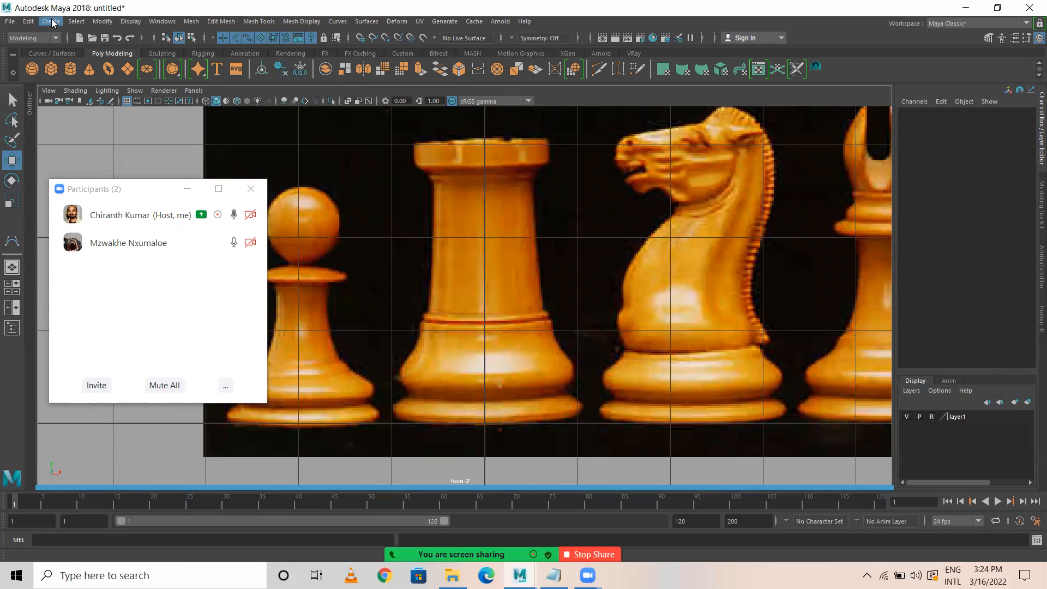
click(51, 21)
mouse_move(88, 97)
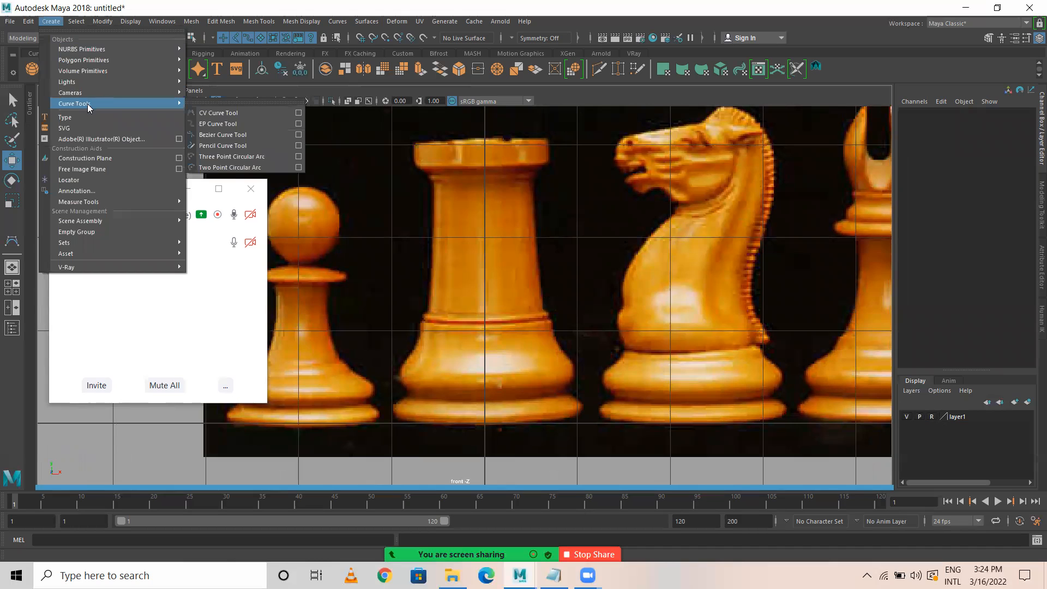
click(217, 116)
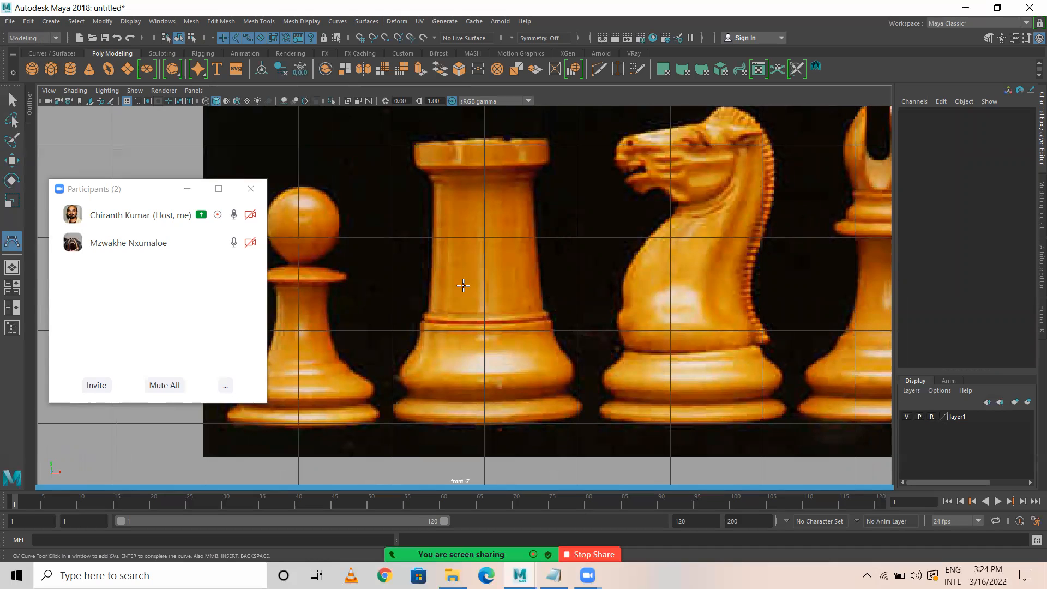
click(486, 421)
click(534, 422)
click(572, 417)
click(582, 406)
click(574, 401)
click(564, 393)
click(561, 392)
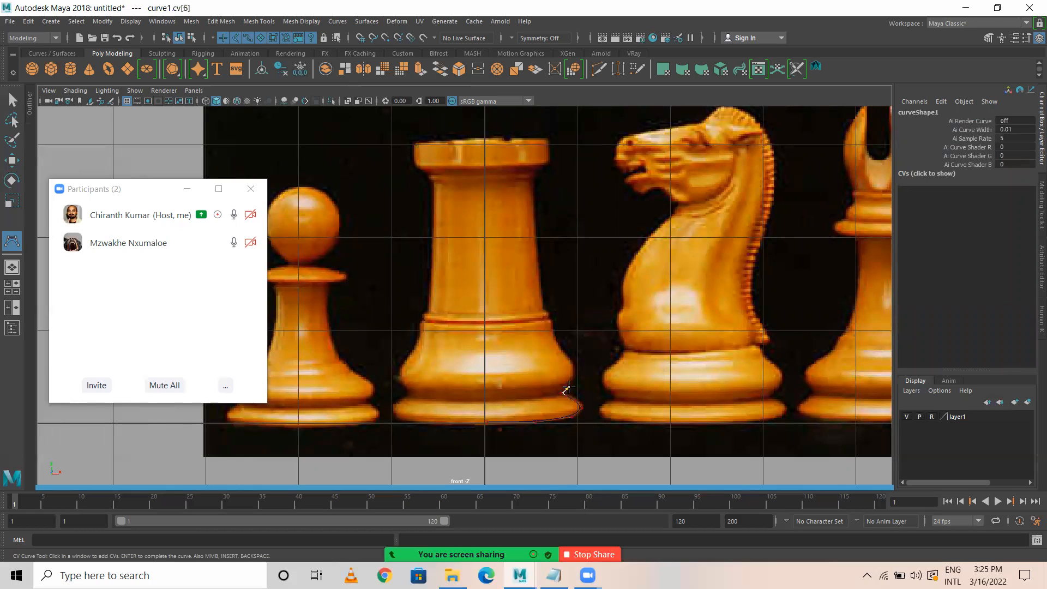
Continue the curve up the rook's bulging base and around the thin collar at the foot of the shaft
click(573, 374)
click(568, 356)
click(555, 335)
click(551, 320)
scroll(551, 322, up, 5)
click(673, 347)
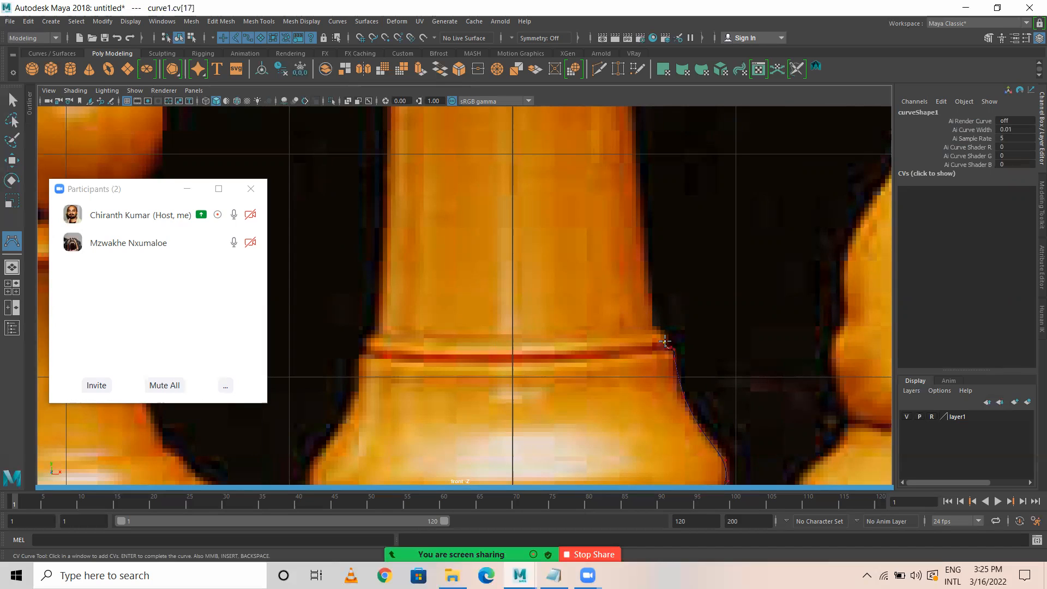
click(656, 329)
click(656, 328)
Trace the rook's tapering shaft from the collar up to the narrow neck beneath the head
scroll(656, 320, down, 5)
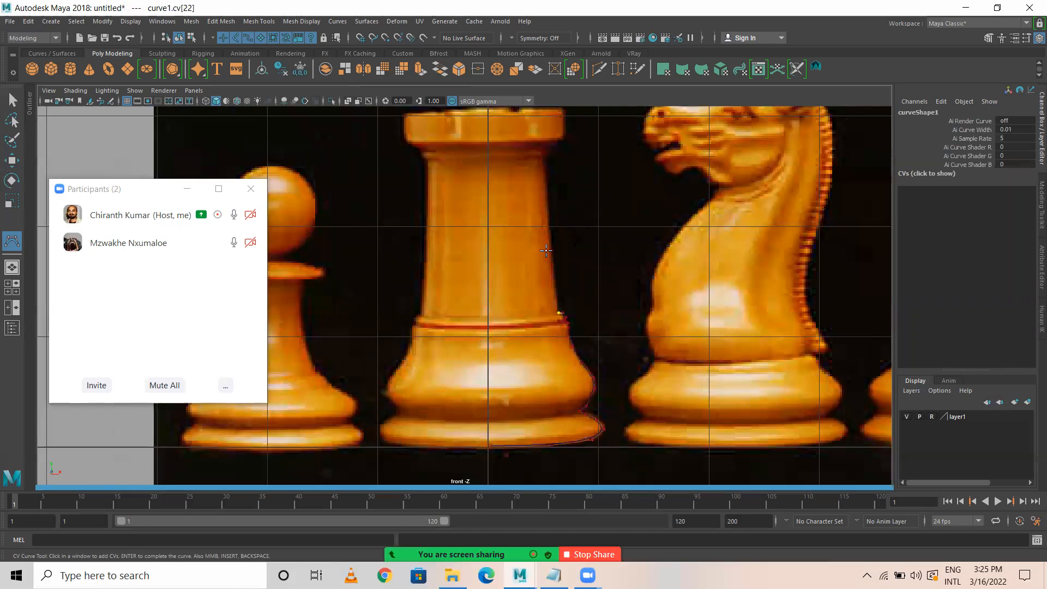
scroll(469, 294, up, 3)
click(599, 281)
click(593, 220)
click(587, 156)
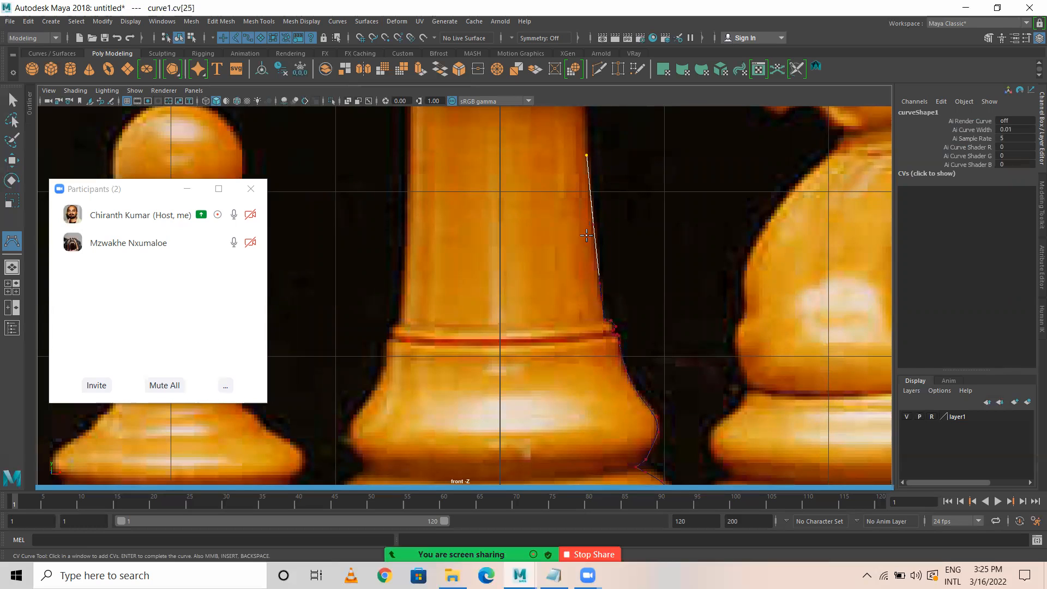
alt+middle_drag(535, 248, 596, 384)
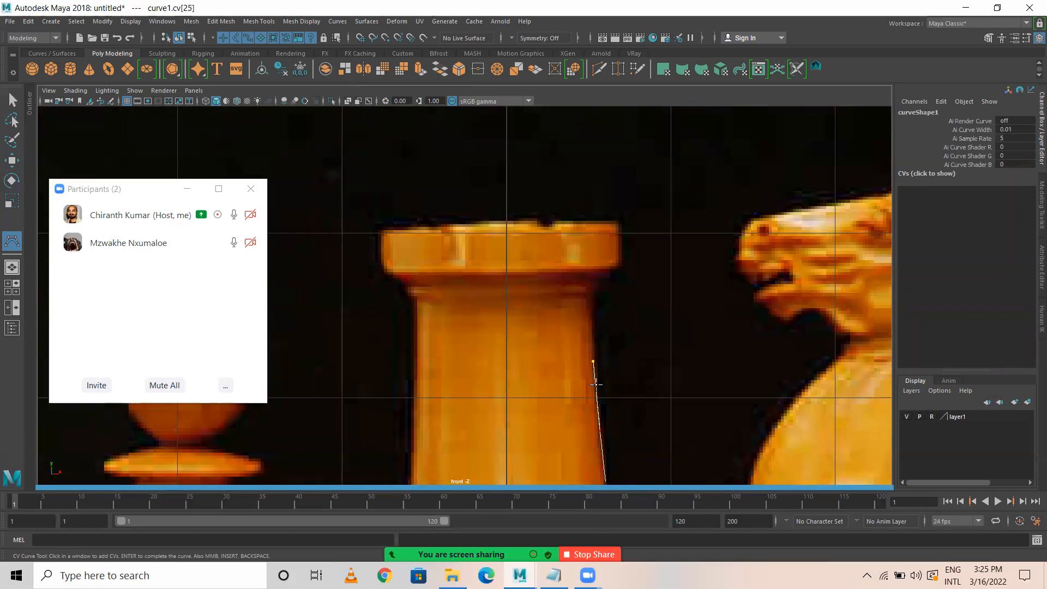
click(590, 331)
click(588, 308)
scroll(605, 313, up, 4)
click(744, 295)
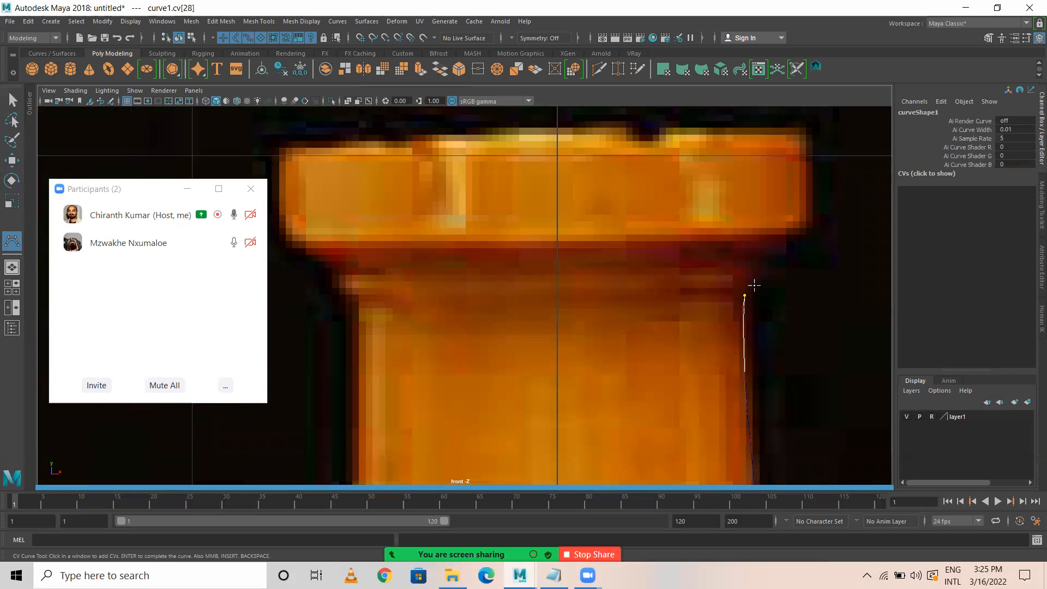
Trace the neck moulding and the underside of the rook's head, continuing up the head's vertical side
click(761, 283)
click(755, 263)
click(770, 252)
click(788, 245)
click(801, 238)
click(810, 229)
click(811, 209)
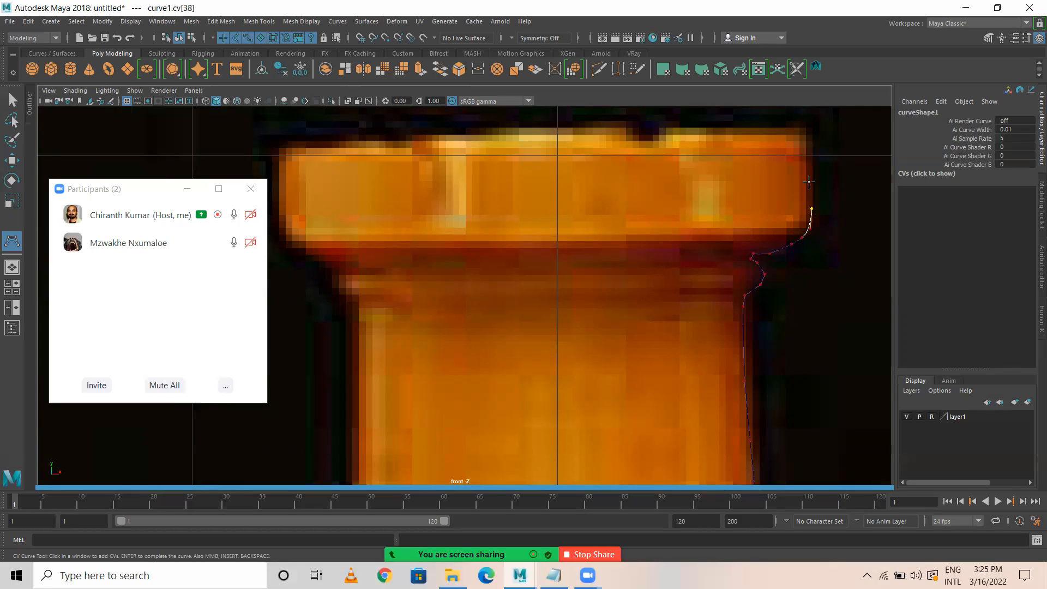
key(ctrl+z)
click(811, 224)
click(810, 164)
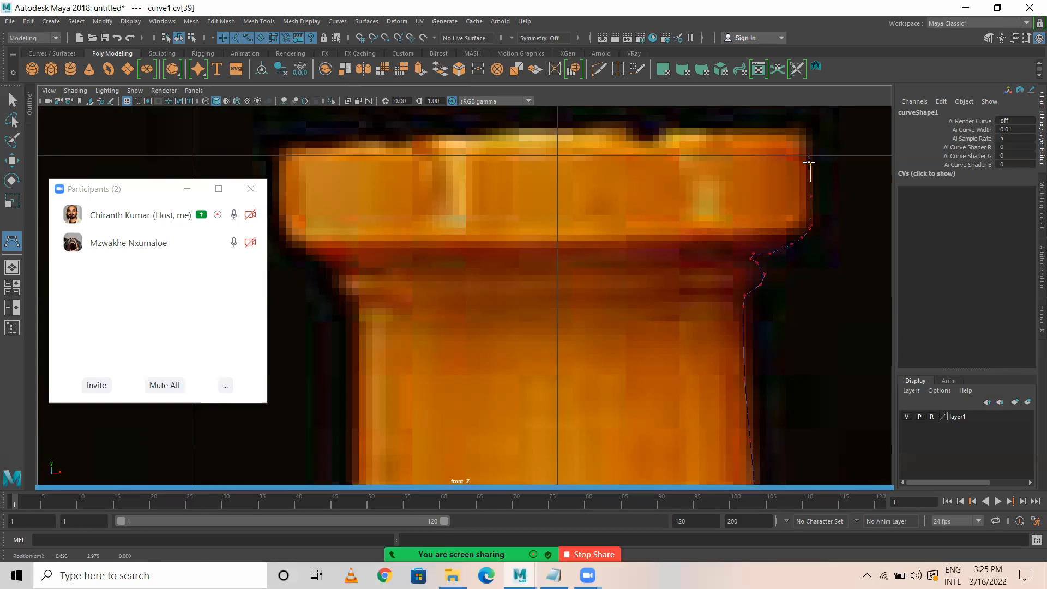
Trace the head's upper corner and top edge inward to the central axis, and finish the curve
click(809, 147)
click(773, 148)
key(ctrl+z)
click(808, 144)
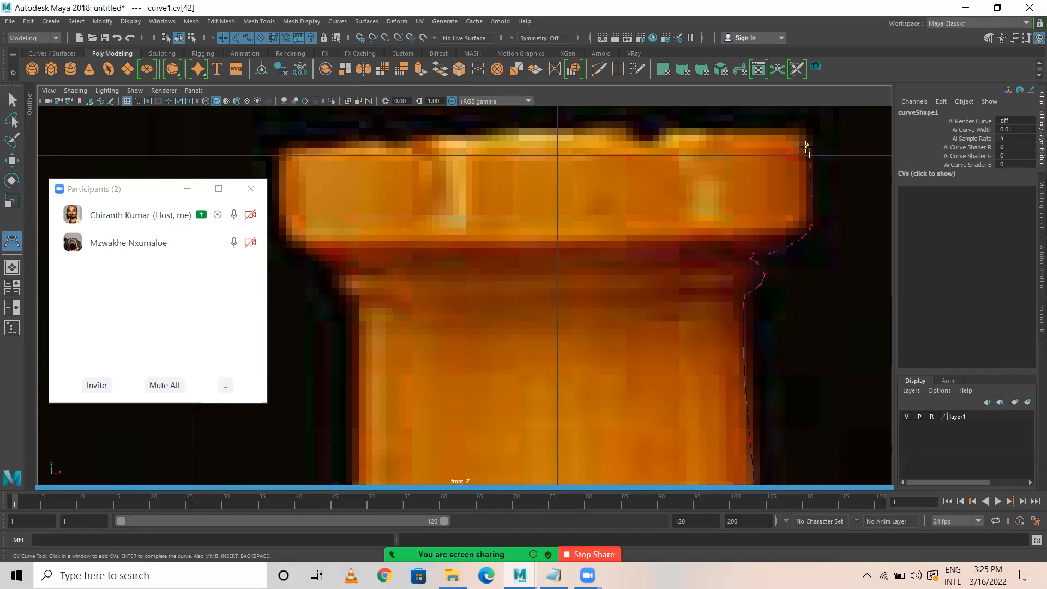
click(757, 145)
click(641, 146)
click(557, 144)
key(w)
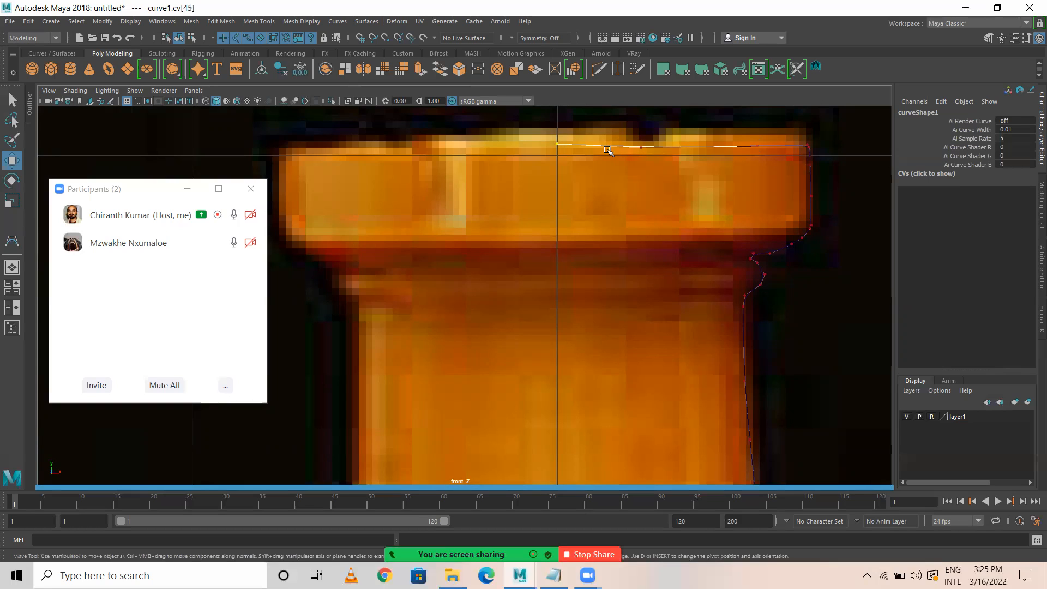
Select the control vertices along the head's top edge and scale them vertically into a flat horizontal line
right_drag(595, 145, 532, 144)
drag(540, 134, 822, 176)
key(r)
drag(684, 112, 686, 153)
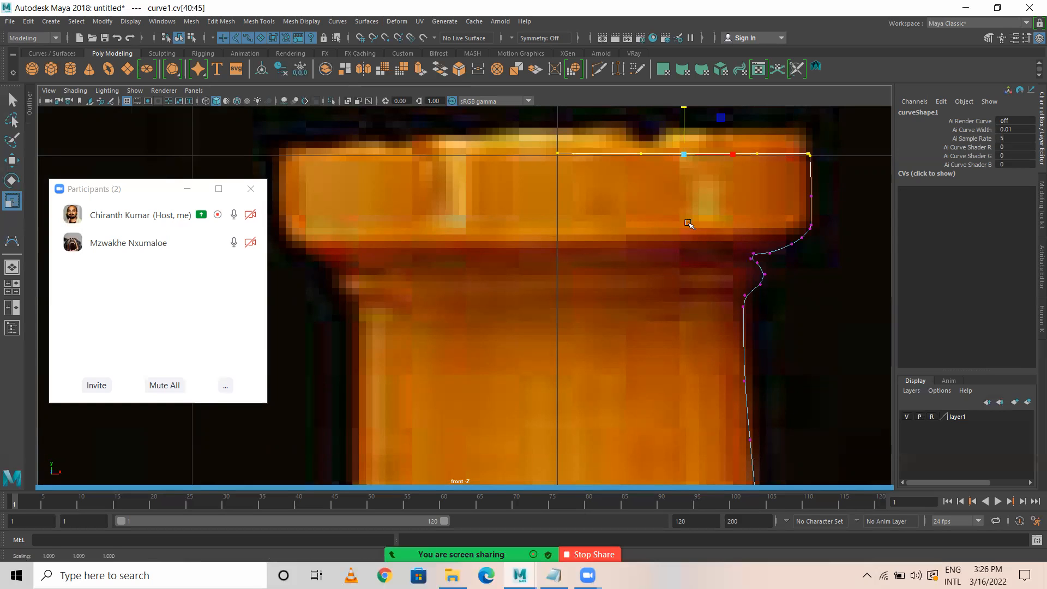
Snap the control vertex at the curve's bottom end onto the central vertical axis
alt+right_drag(693, 265, 554, 431)
alt+middle_drag(554, 430, 514, 187)
alt+right_drag(514, 187, 578, 295)
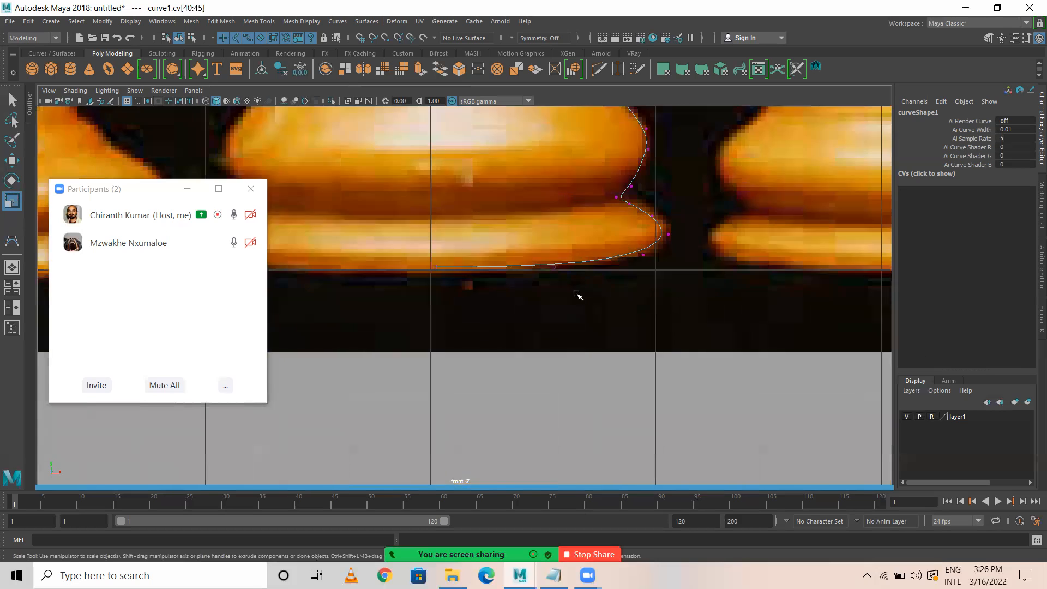
drag(417, 252, 439, 267)
key(w)
key(x)
drag(540, 250, 570, 278)
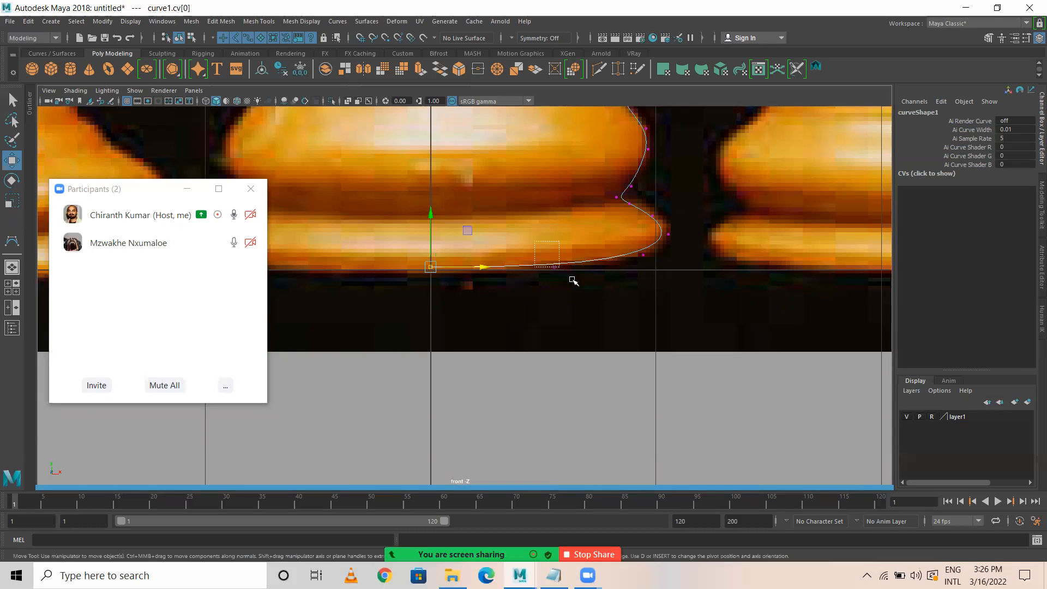
Adjust the foot ring's control vertices, place the two on the base bulge at about X 0.98, Y 0.58, and return to object mode
drag(606, 240, 697, 259)
drag(649, 228, 665, 167)
drag(632, 112, 704, 163)
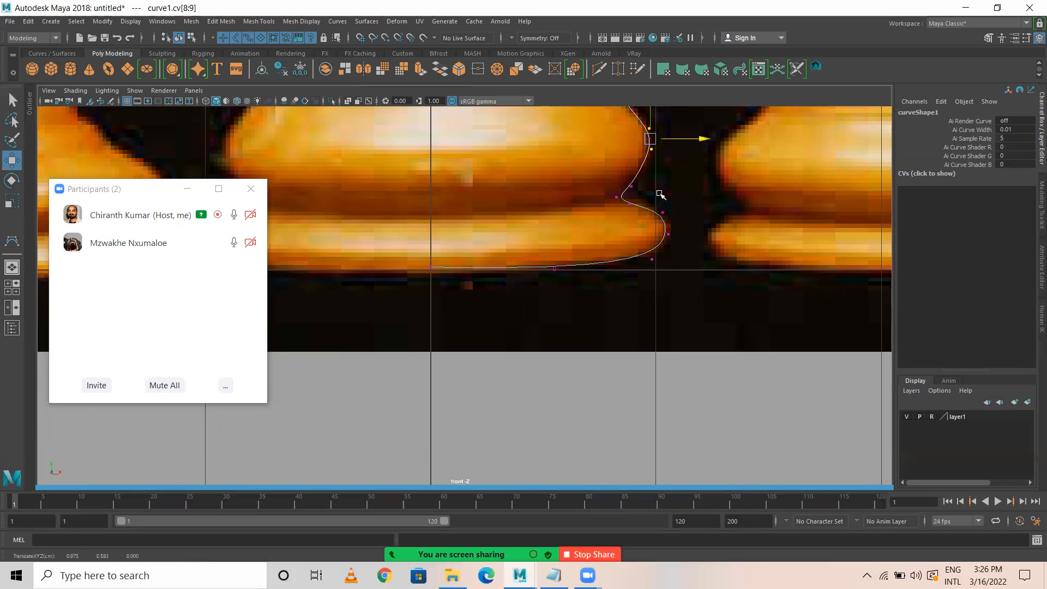
scroll(661, 195, up, 4)
right_drag(653, 189, 692, 170)
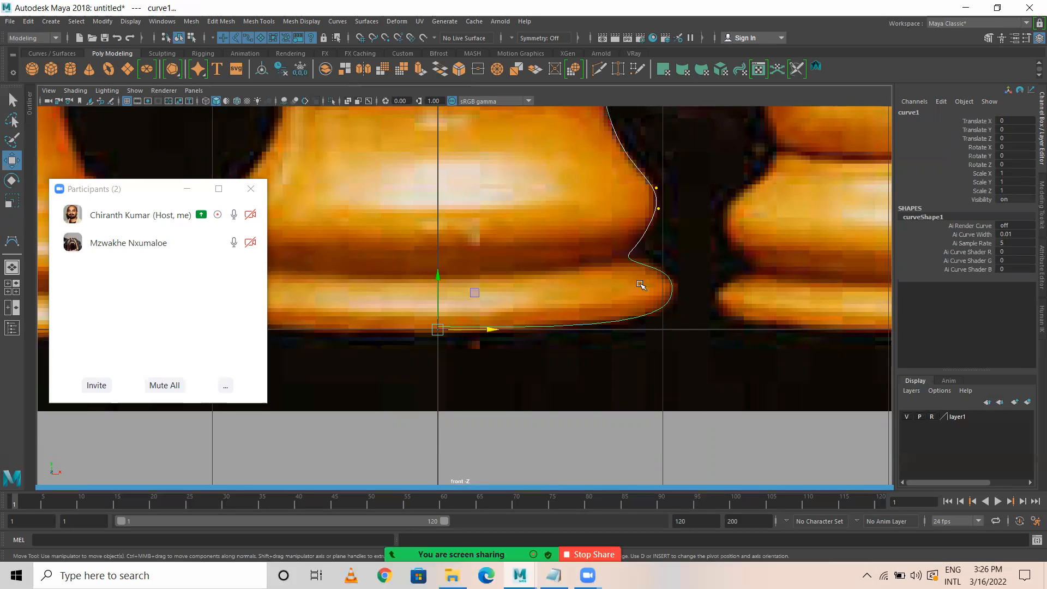
Revolve the rook's profile curve into a surface in the perspective view
key(space)
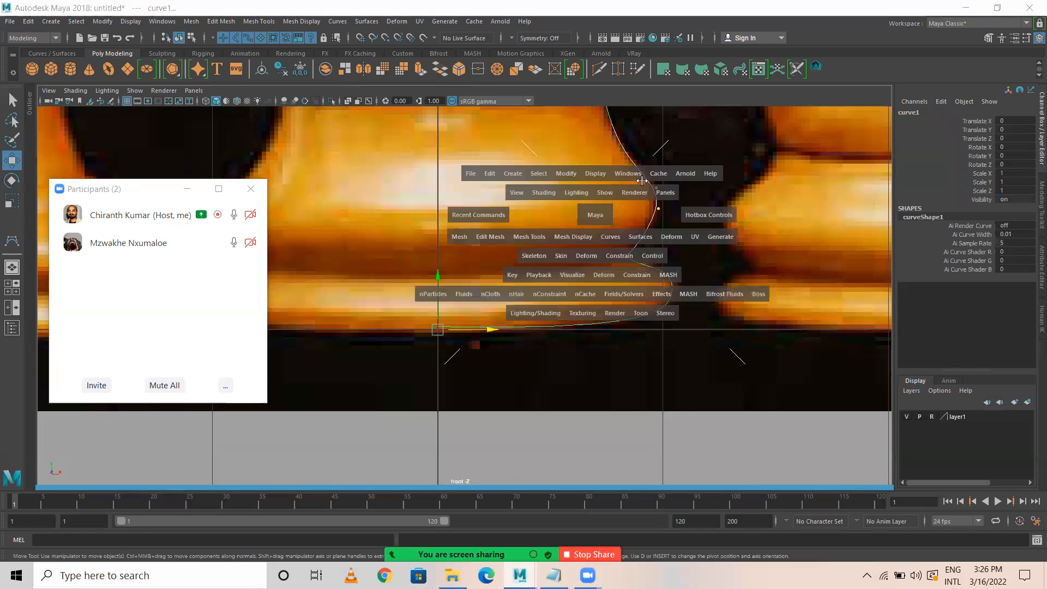
key(space)
alt+drag(636, 342, 581, 248)
right_drag(581, 246, 621, 231)
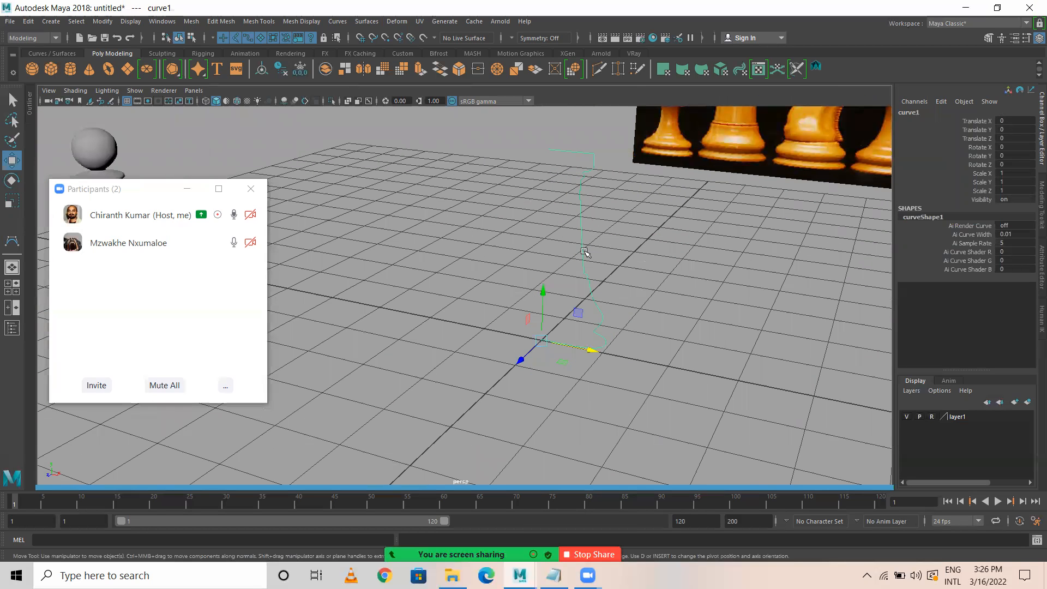
click(366, 22)
click(396, 71)
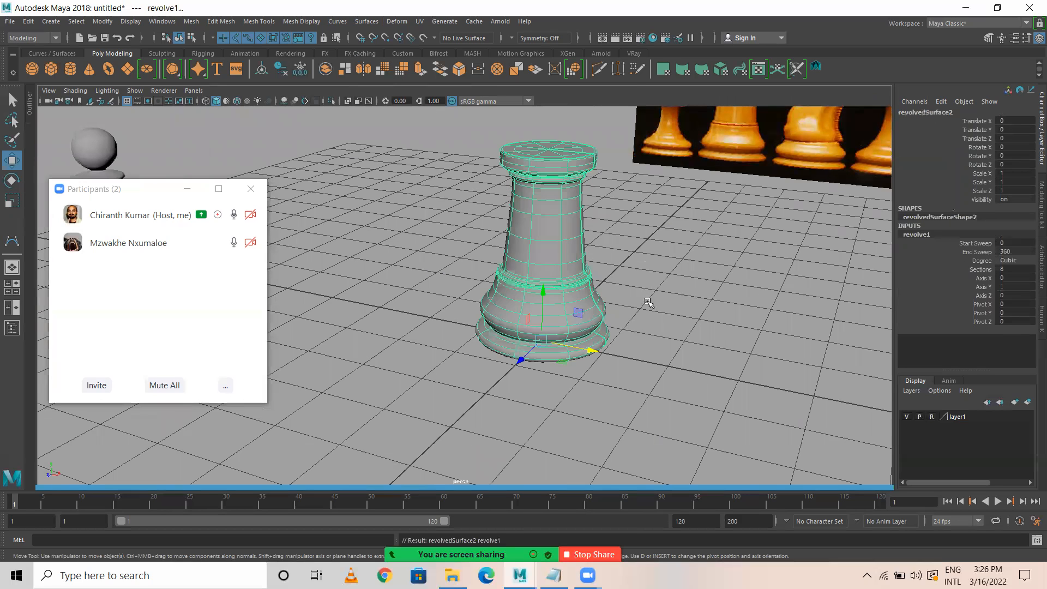
Move the revolved rook surface to about X -5.46 and delete its leftover profile curve
drag(592, 351, 309, 289)
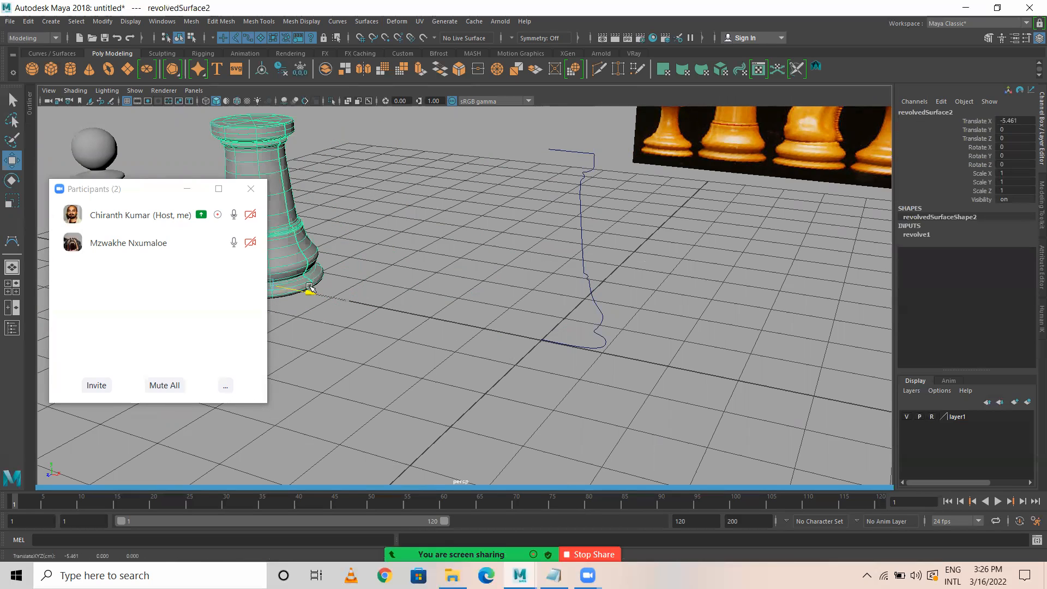
click(354, 268)
drag(569, 238, 618, 283)
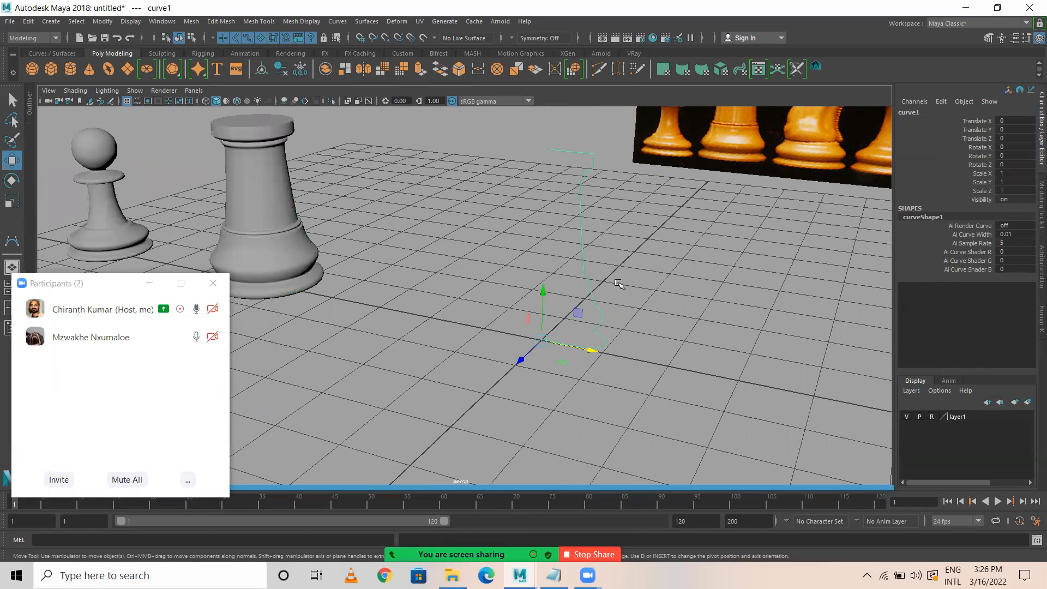
key(Delete)
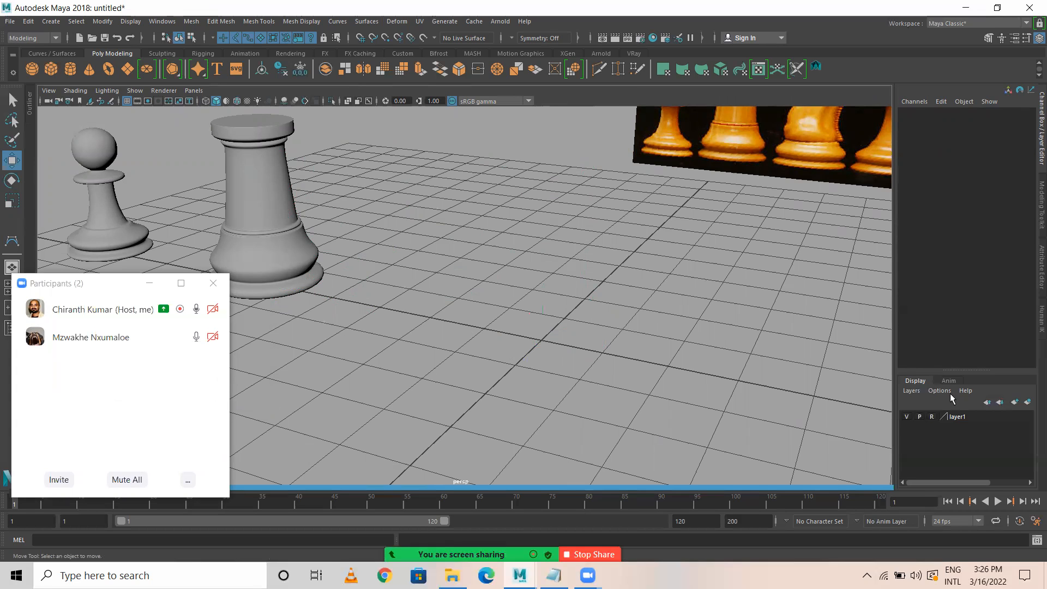
Make layer1 selectable and move the reference image to about X -0.66 in the front view, centring the bishop on the vertical axis
click(932, 416)
key(space)
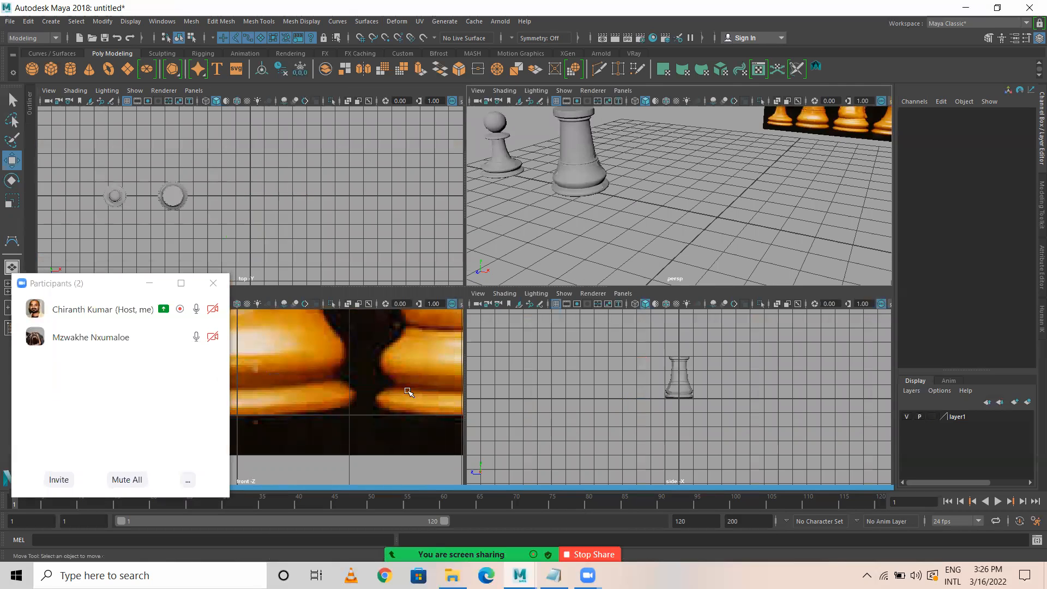
key(space)
scroll(531, 281, up, 1)
scroll(540, 278, up, 2)
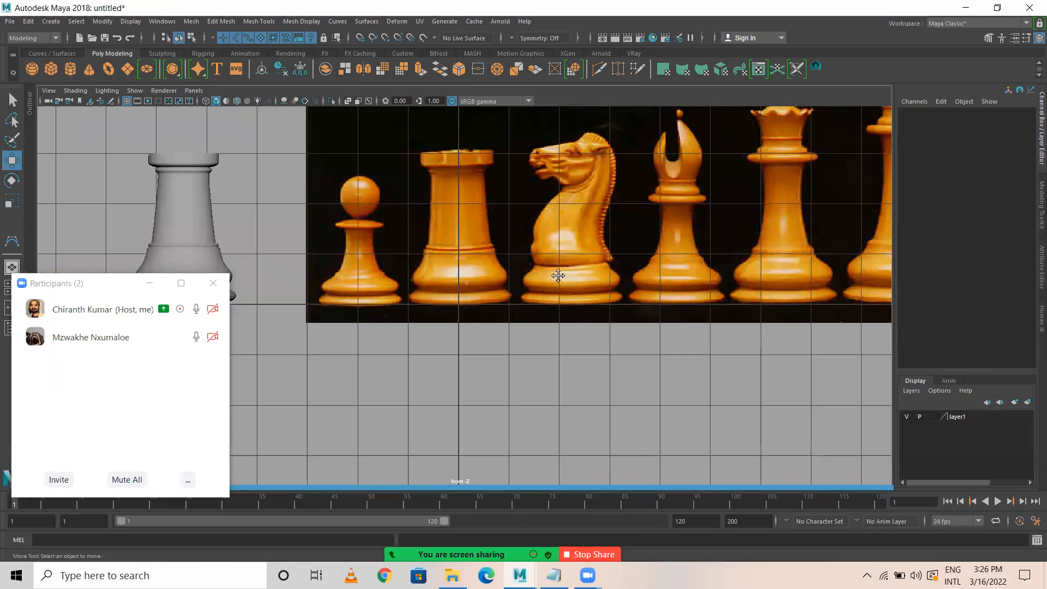
scroll(536, 265, up, 2)
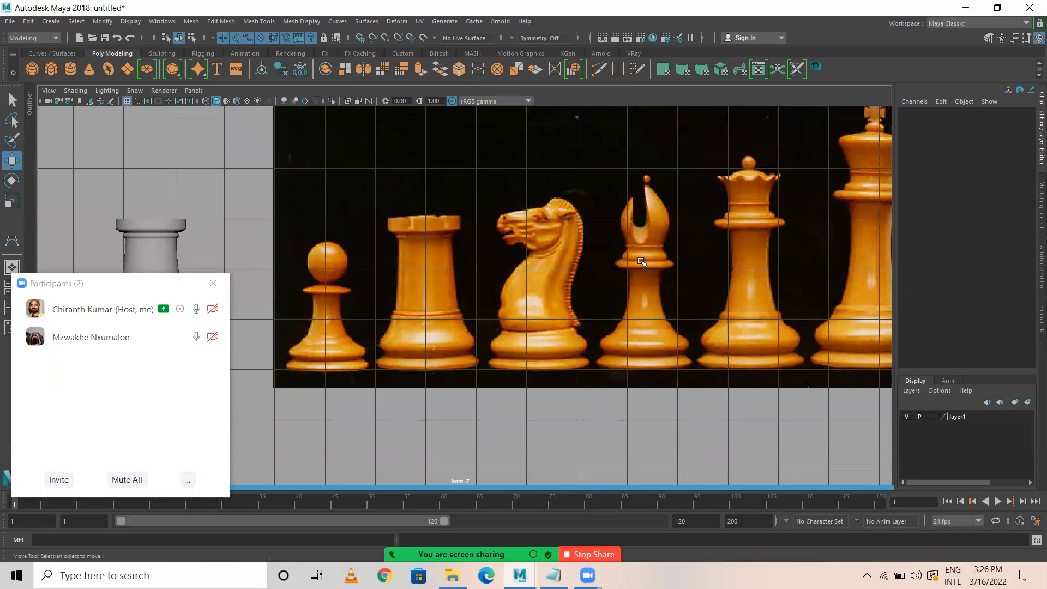
click(576, 330)
drag(662, 235, 446, 225)
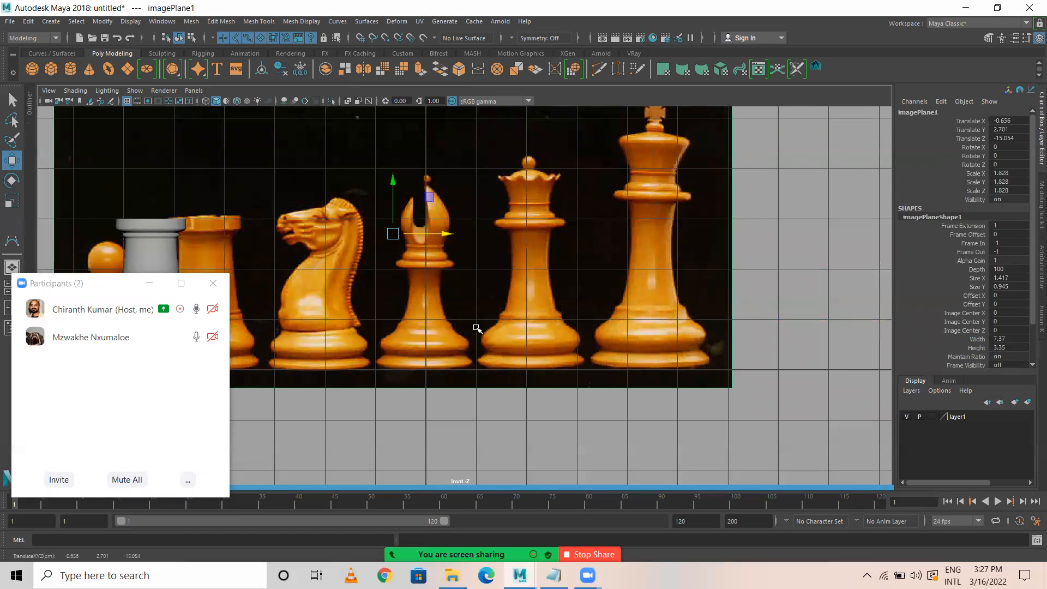
key(space)
key(space)
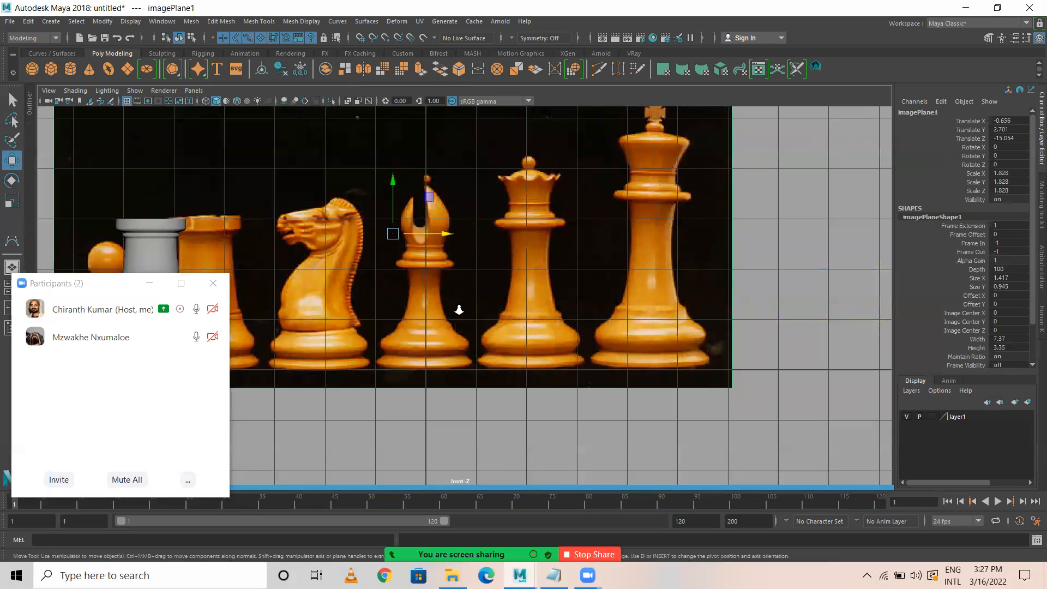
Set layer1 back to reference display so the image cannot be selected, and deselect the image plane
scroll(458, 310, up, 1)
click(932, 417)
click(933, 416)
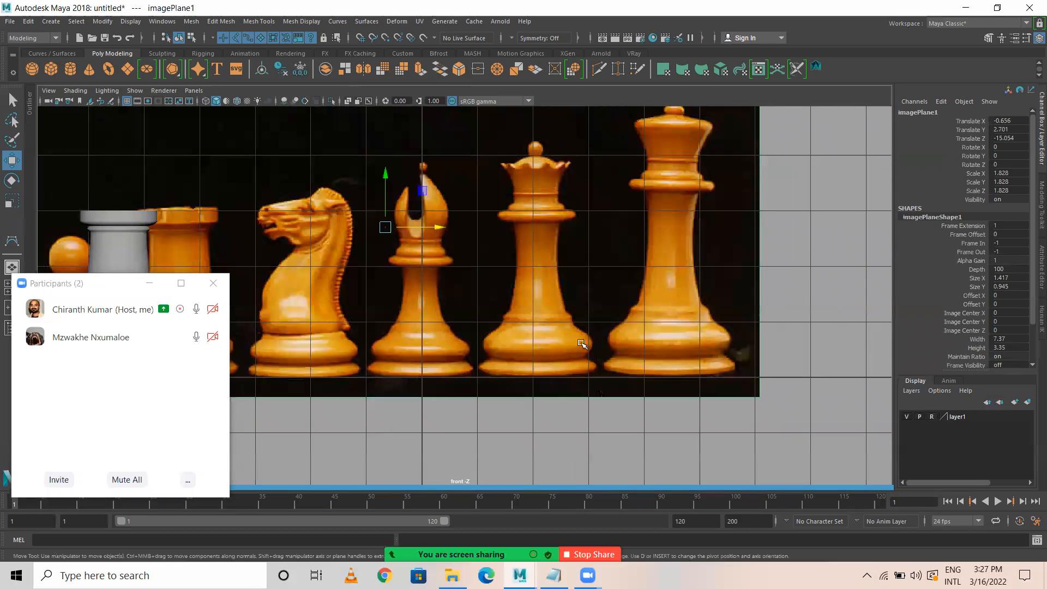
click(460, 330)
Start a CV curve at the vertical axis under the bishop and trace its foot ring outward to the outer edge
scroll(460, 330, up, 5)
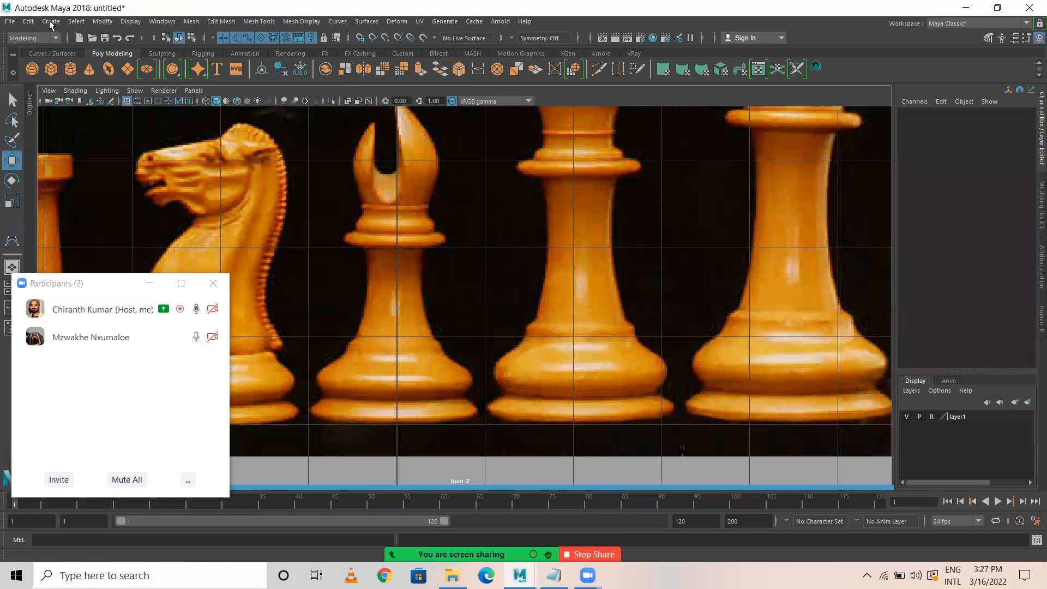
click(51, 21)
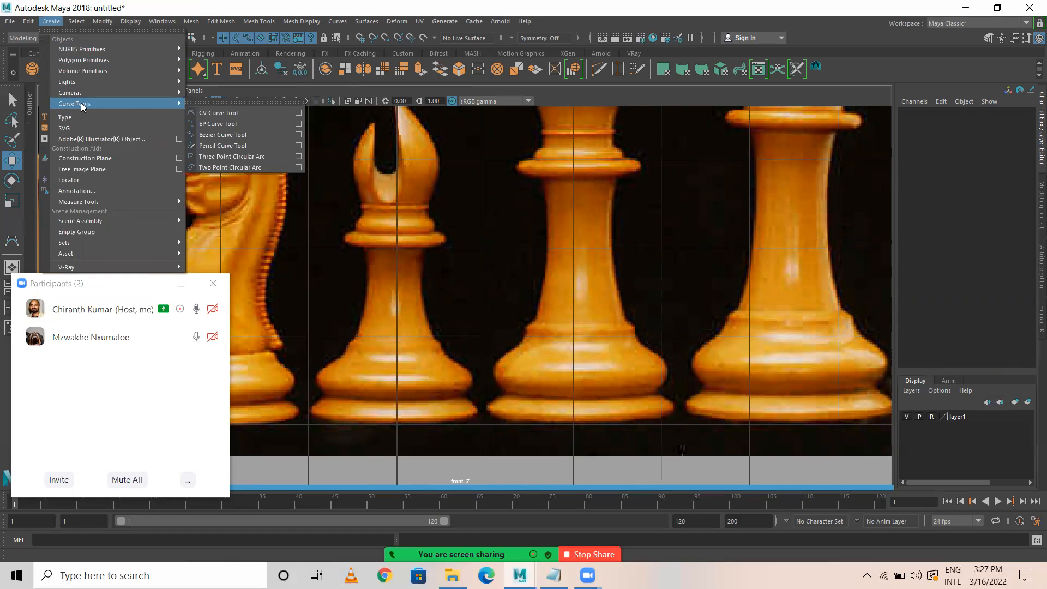
click(217, 113)
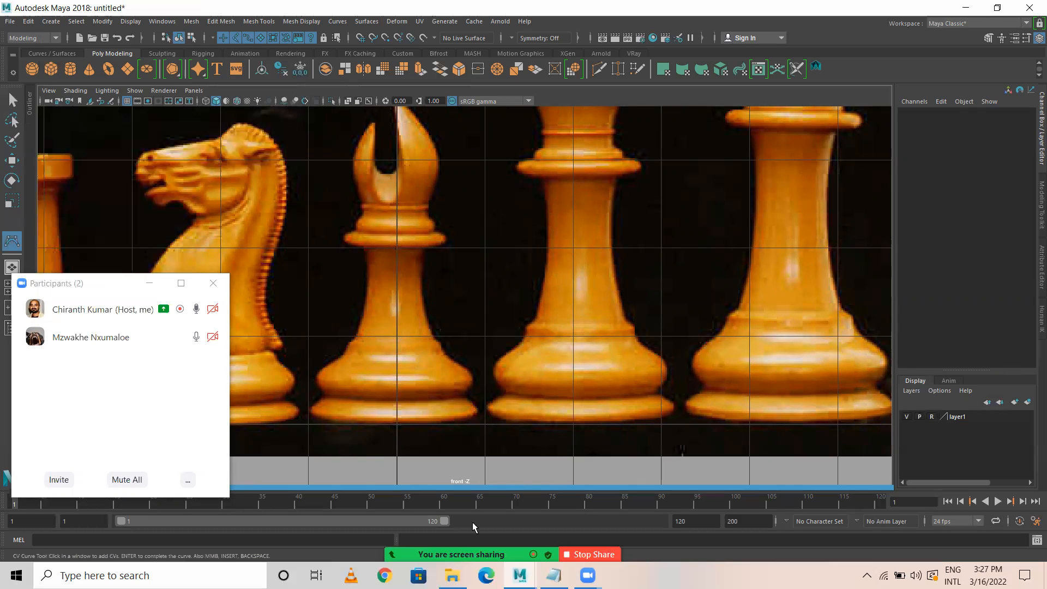
click(395, 421)
click(431, 420)
click(453, 418)
click(467, 413)
click(473, 405)
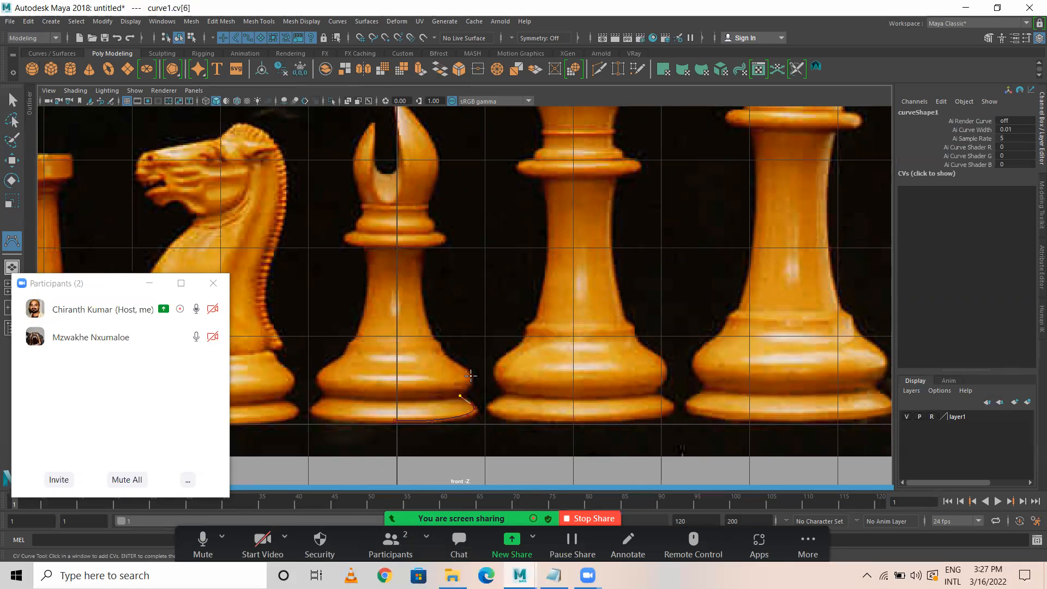
Continue the CV curve up the bishop's right outline around the base bulge to the ledge below the stem
click(470, 377)
click(472, 385)
click(463, 364)
click(445, 357)
click(438, 352)
click(438, 348)
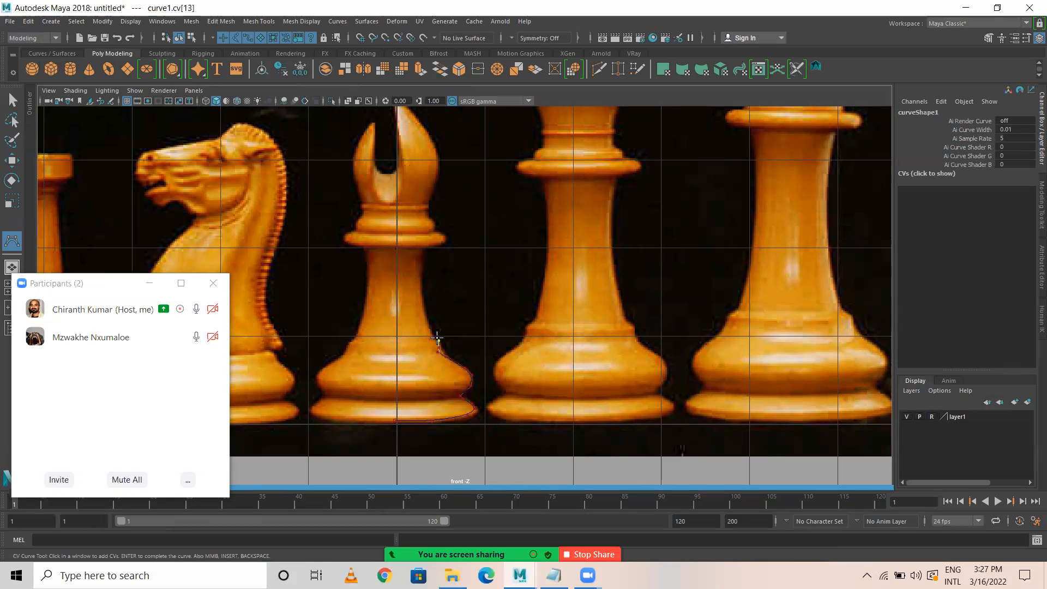
Trace the ledge above the bishop's base and the stem's right outline up to the underside of the collar
click(437, 338)
click(431, 338)
click(426, 323)
click(420, 284)
click(421, 260)
click(424, 251)
click(427, 246)
Trace the bishop's collar and the smaller rings above it up to the bottom of the head
click(440, 246)
click(449, 239)
click(444, 237)
click(436, 223)
click(435, 220)
click(430, 216)
click(430, 208)
Trace the right outline of the bishop's head up to the narrow neck below the ball finial
click(442, 172)
click(437, 144)
click(427, 132)
scroll(428, 134, down, 3)
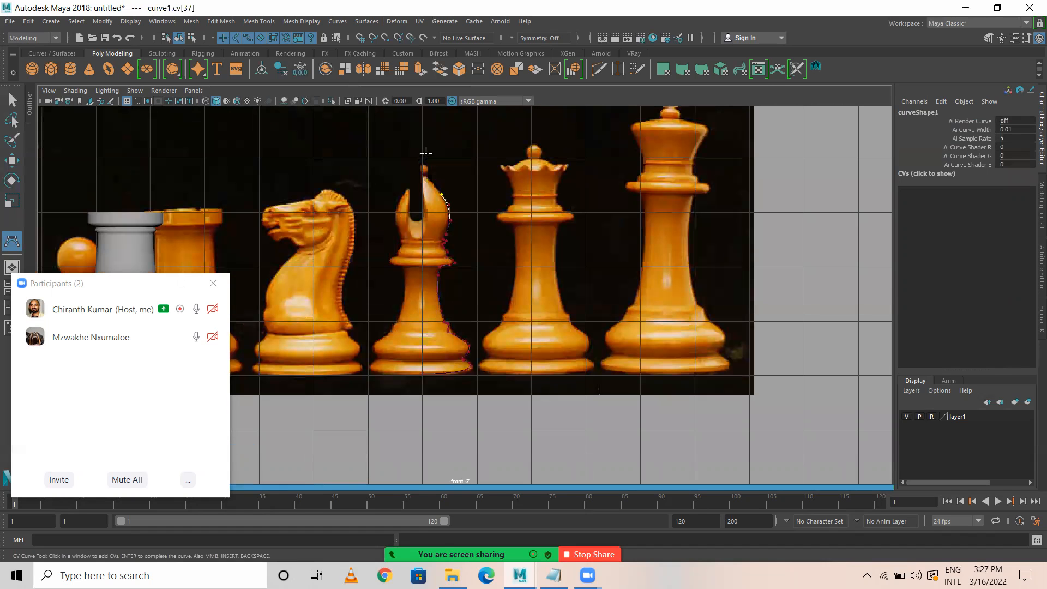
scroll(427, 203, up, 6)
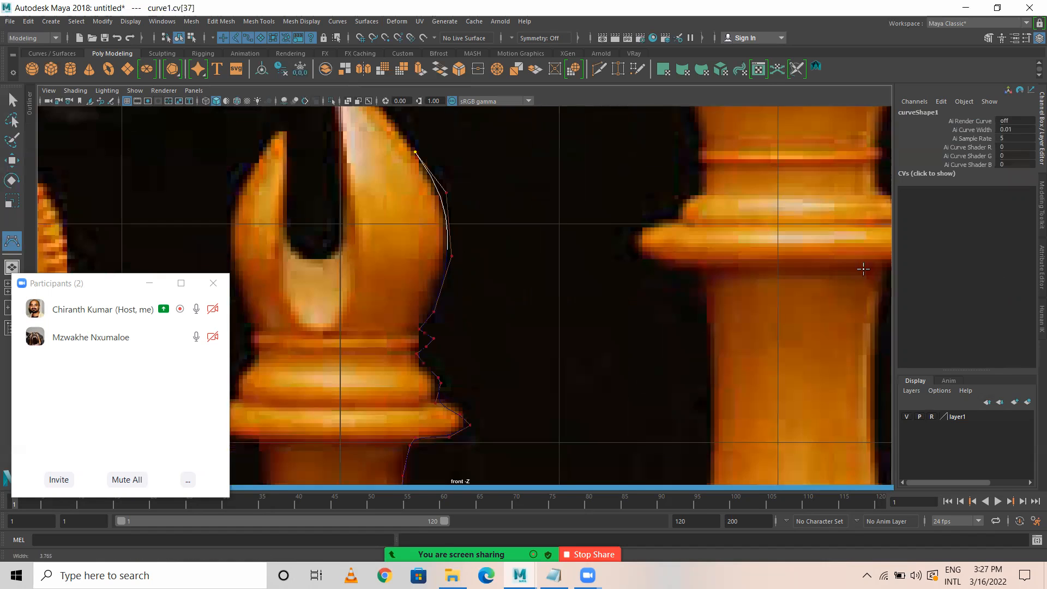
click(414, 225)
click(404, 212)
click(384, 187)
Trace the bishop's ball finial to the vertical axis and finish the profile curve
click(391, 176)
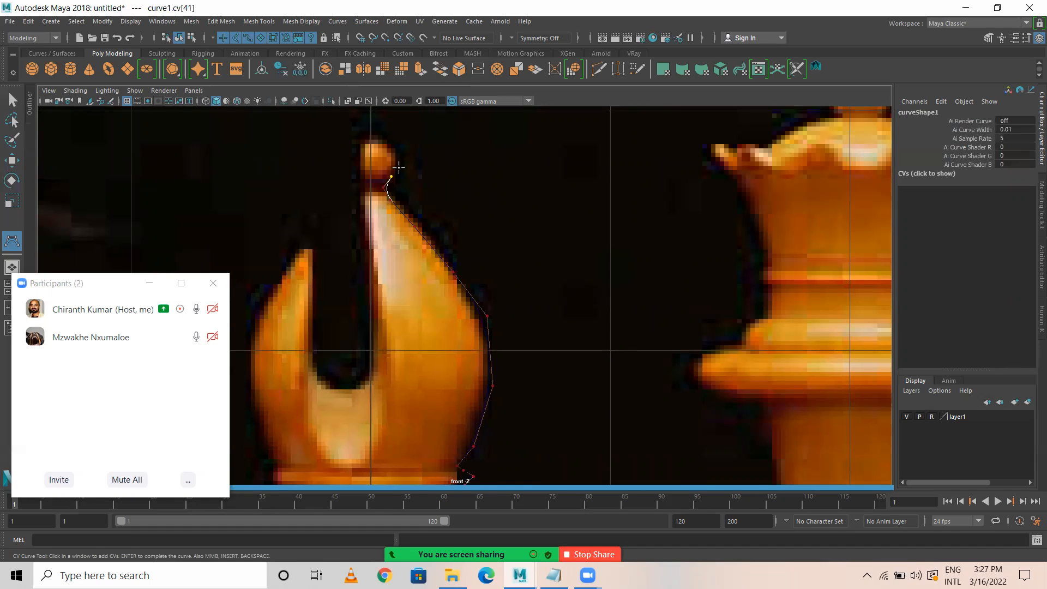
click(396, 148)
click(385, 137)
click(373, 134)
key(w)
Edit the curve's control vertices: align the top end with the vertical axis and place one on the finial at about X 0.12, Y 3.75
right_drag(392, 148, 355, 147)
drag(349, 129, 385, 131)
click(428, 136)
click(388, 180)
click(399, 170)
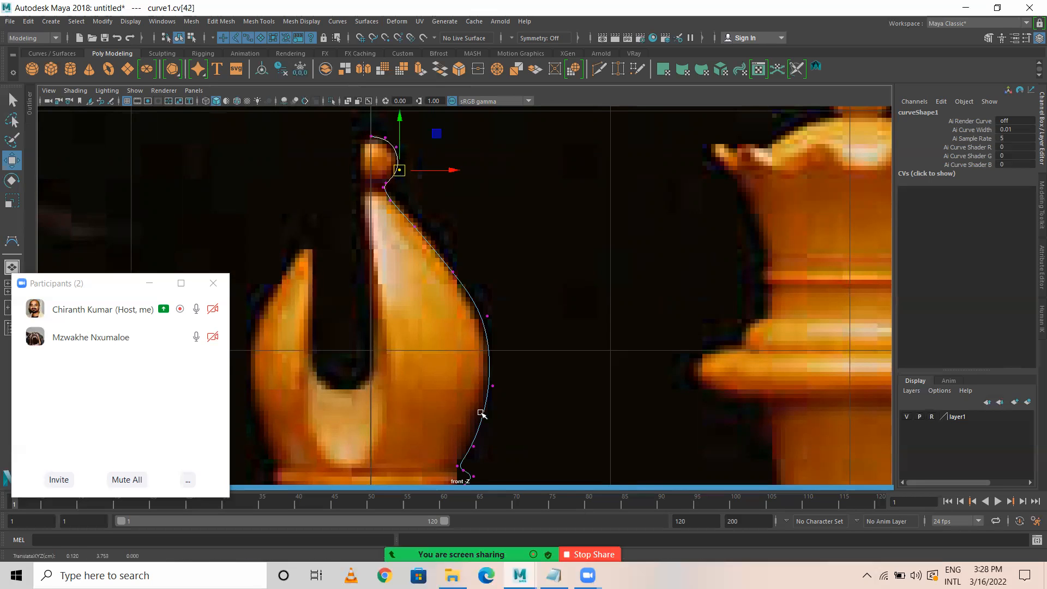
Check the bishop profile against the reference and adjust a control vertex at the collar rings
scroll(474, 246, down, 2)
scroll(472, 235, up, 3)
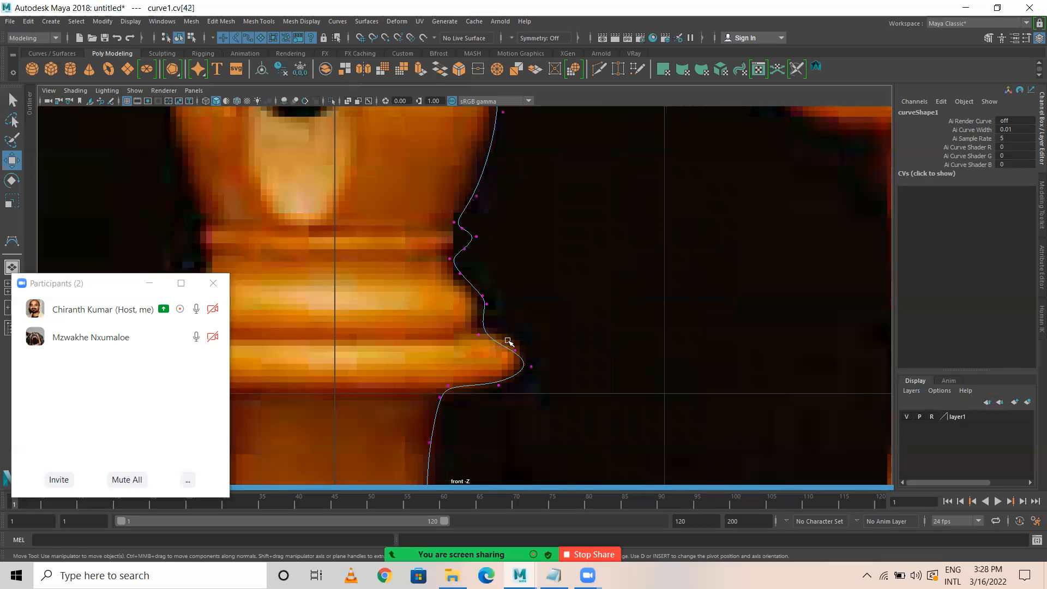
scroll(509, 342, down, 4)
scroll(472, 345, up, 4)
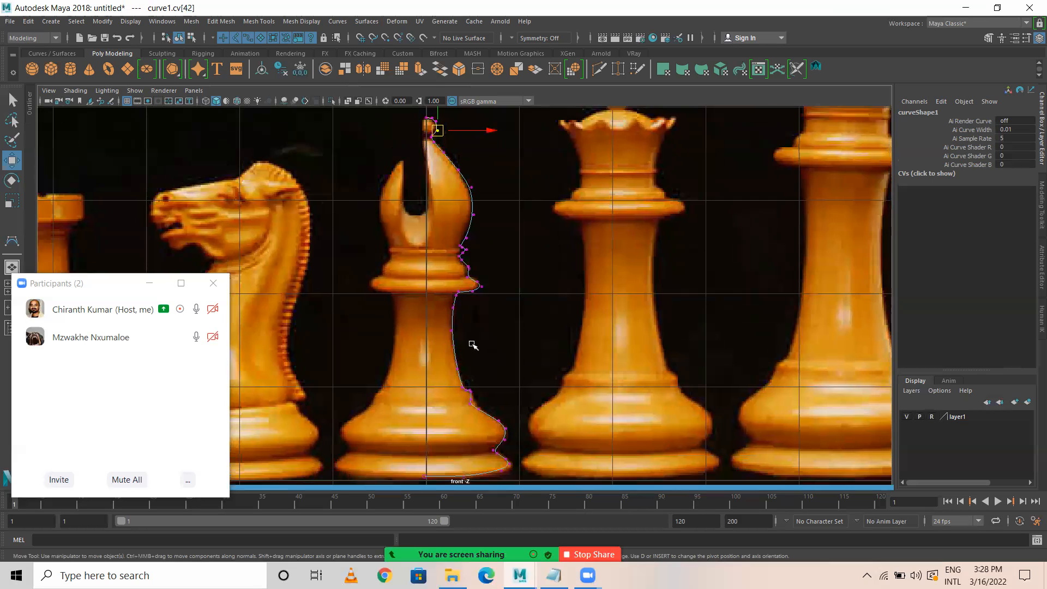
scroll(516, 289, up, 4)
click(501, 248)
drag(503, 249, 503, 245)
scroll(461, 361, down, 3)
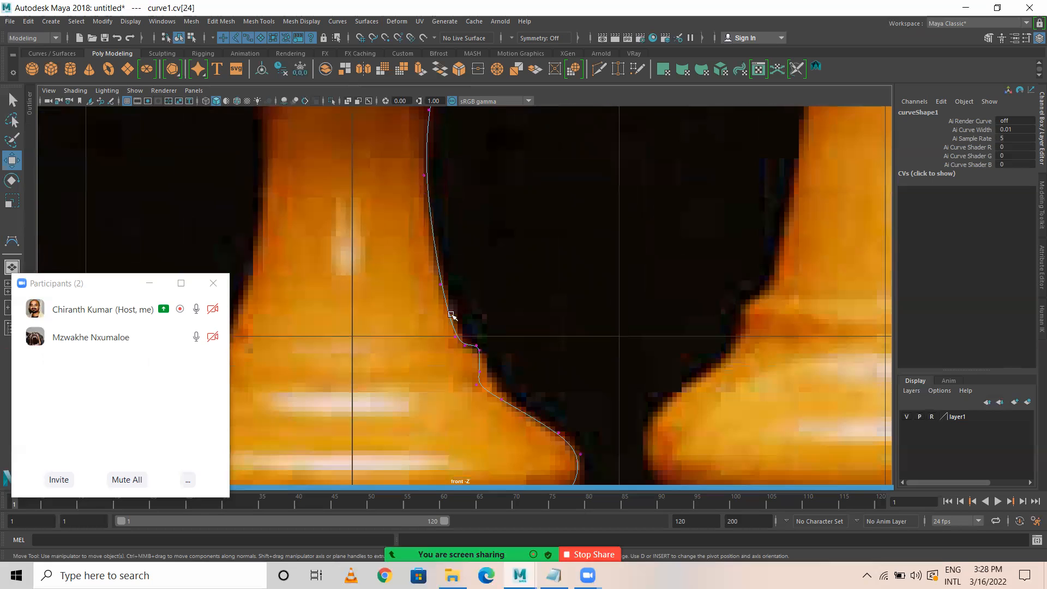
Adjust the control vertices at the ledge where the bishop's stem meets the base bulge
scroll(451, 315, up, 4)
drag(470, 253, 491, 299)
click(461, 259)
drag(462, 221, 463, 224)
Move the curve's bottom end vertex onto the vertical axis and fit the foot ring's vertices, the outermost at about X 0.93, Y 0.15
alt+middle_drag(577, 380, 579, 131)
alt+middle_drag(559, 319, 631, 279)
drag(361, 300, 382, 326)
alt+click(431, 314)
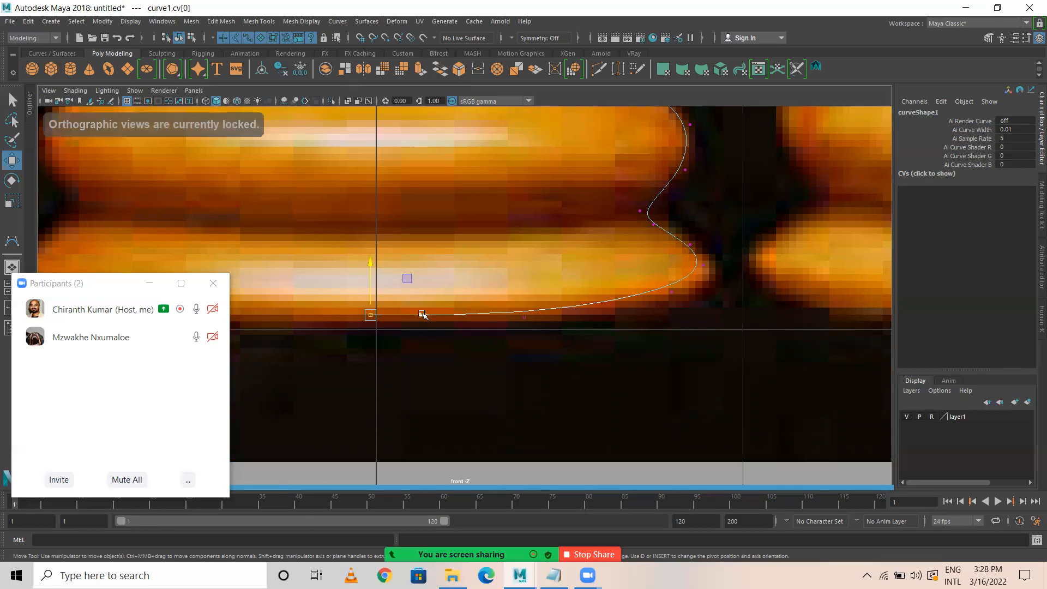
drag(435, 315, 440, 315)
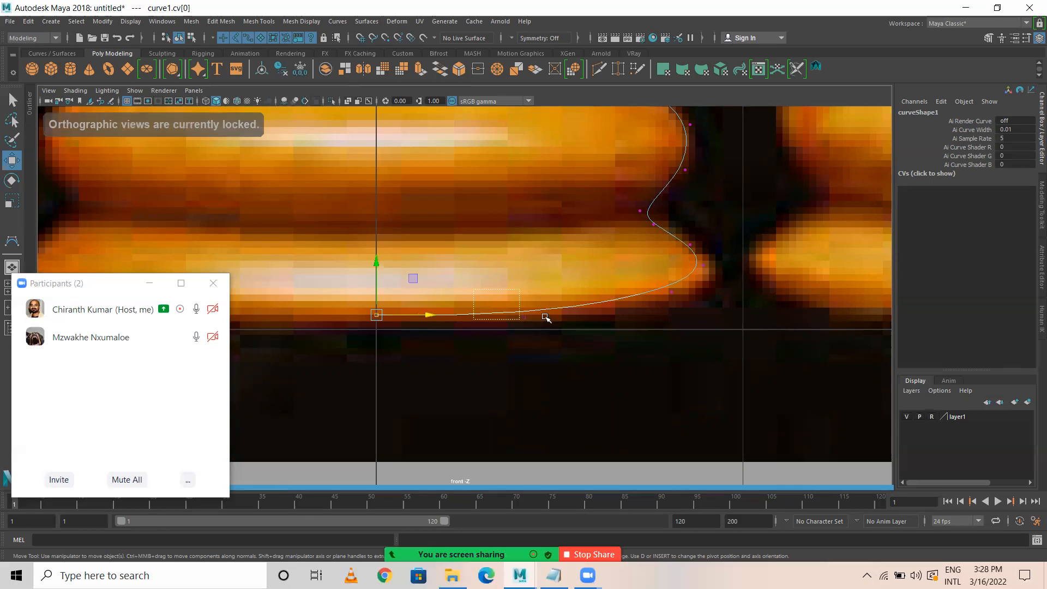
drag(643, 273, 688, 306)
drag(686, 239, 717, 277)
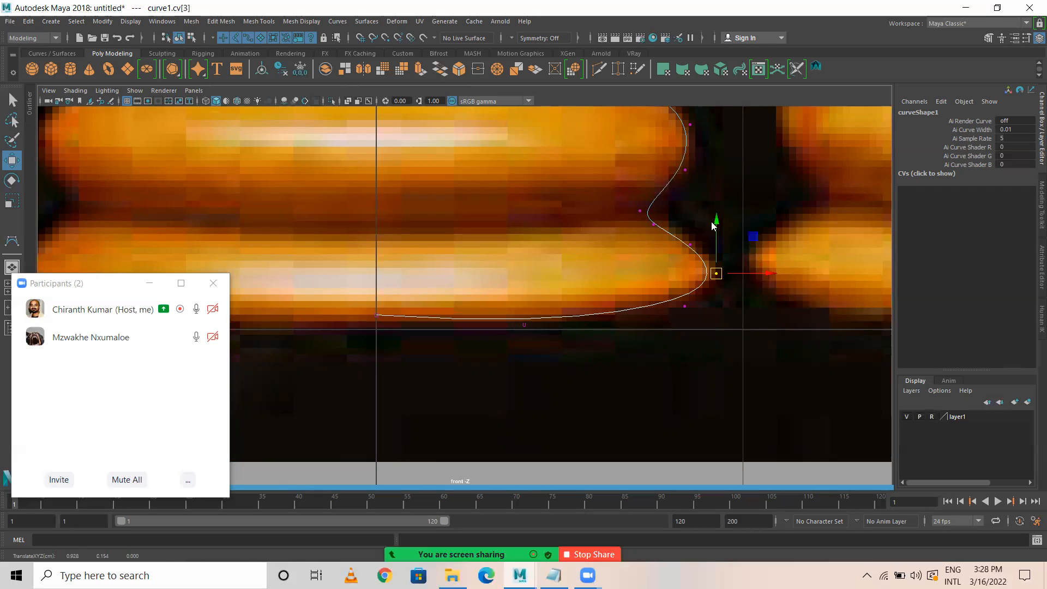
Return to object mode and revolve the bishop's profile curve into a surface in the perspective view
key(F8)
key(space)
key(space)
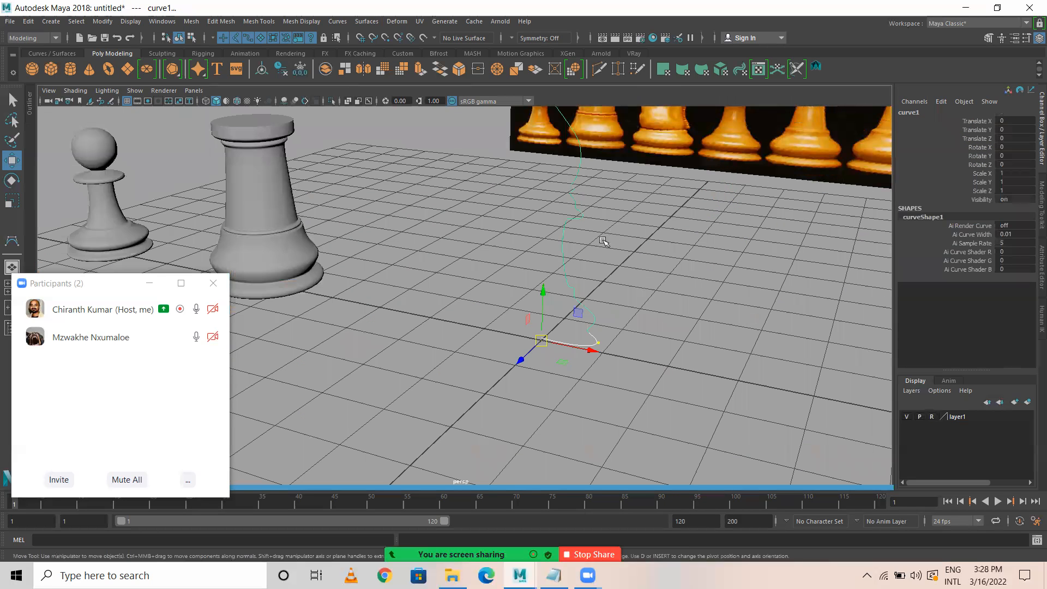
alt+drag(603, 241, 578, 210)
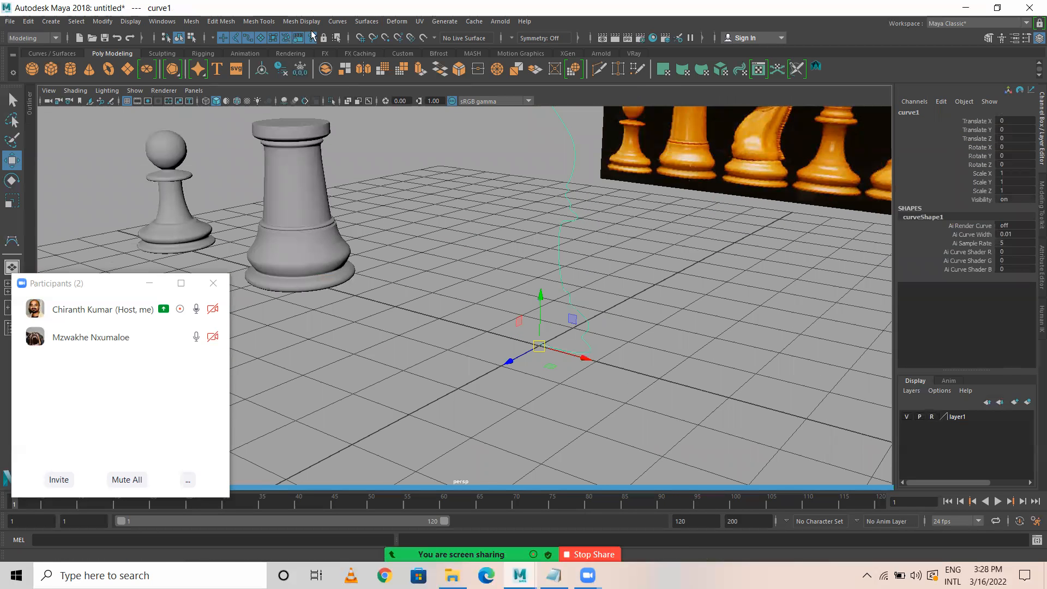
click(367, 21)
click(395, 70)
Shift the pawn and rook further along negative X and move the revolved bishop off the origin to stand beside them
drag(584, 356, 482, 343)
drag(152, 177, 305, 228)
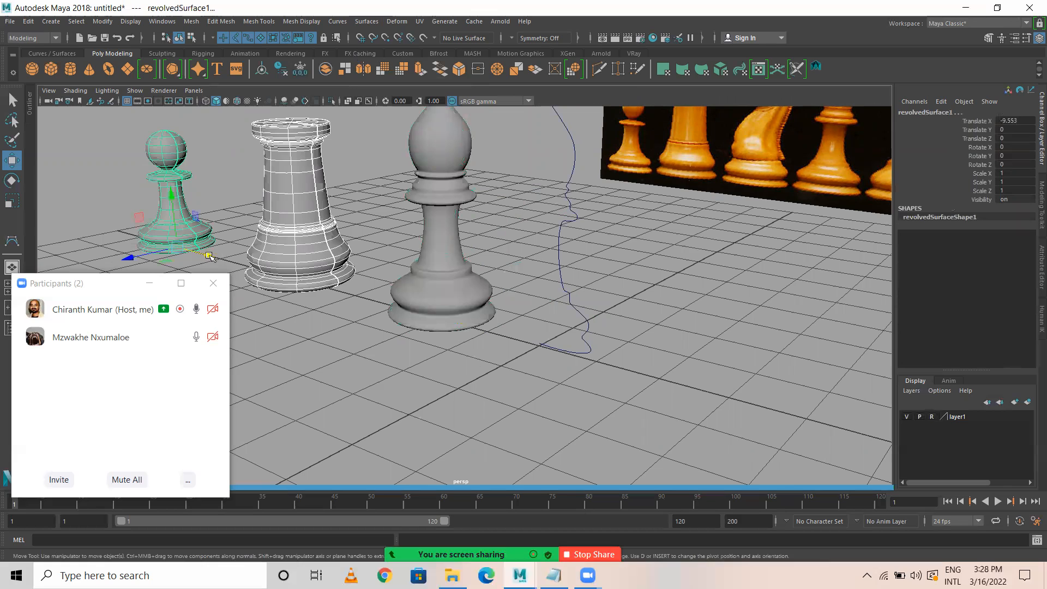
drag(211, 257, 161, 236)
drag(372, 180, 501, 246)
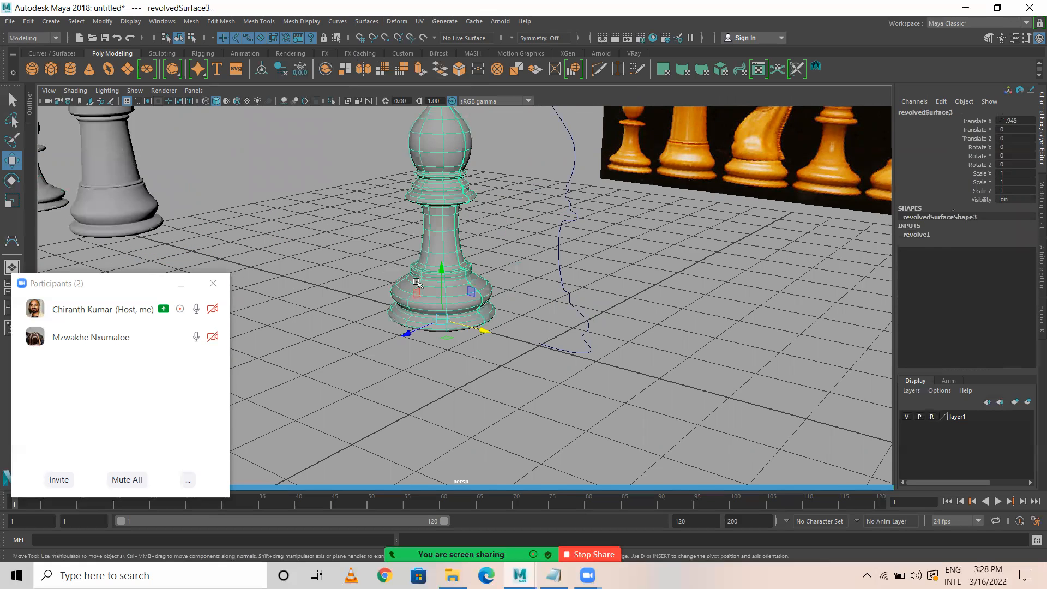
alt+middle_drag(417, 282, 422, 293)
drag(487, 340, 360, 303)
click(283, 219)
Delete the bishop's leftover profile curve at the origin
alt+drag(284, 220, 365, 246)
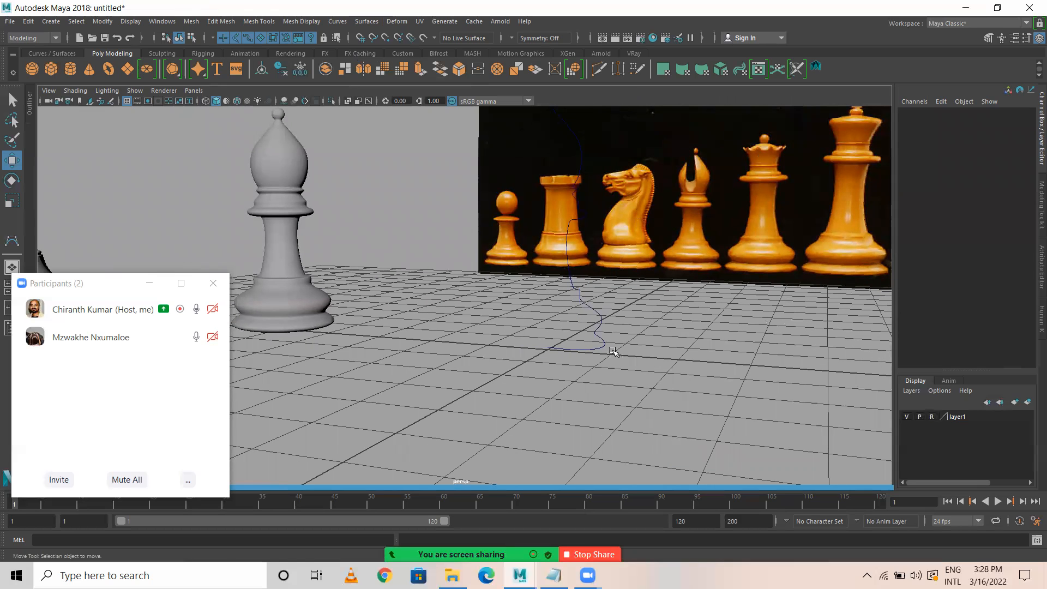
alt+drag(558, 329, 539, 343)
drag(570, 292, 611, 328)
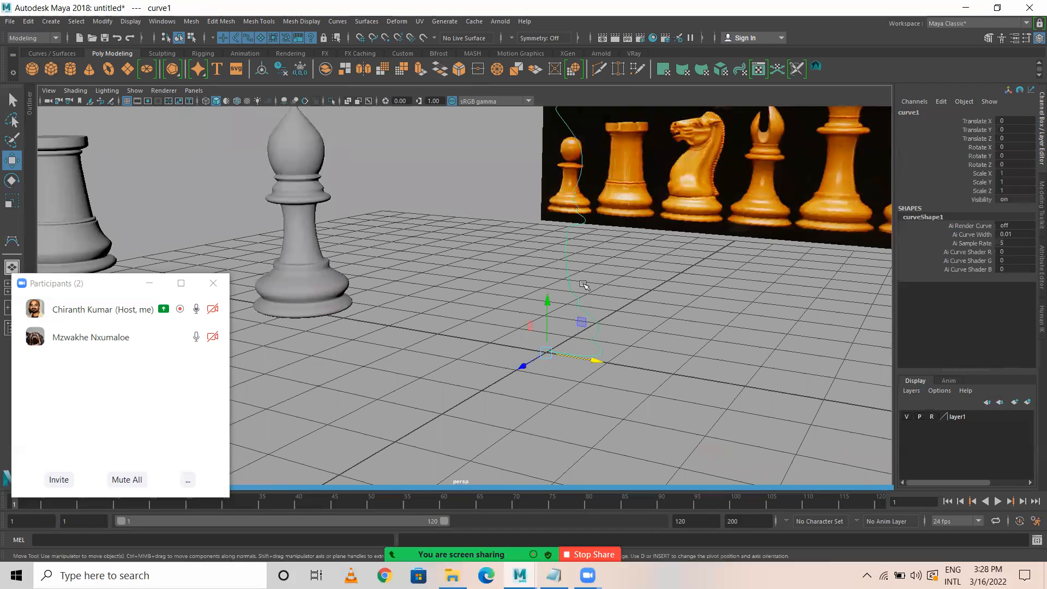
key(Delete)
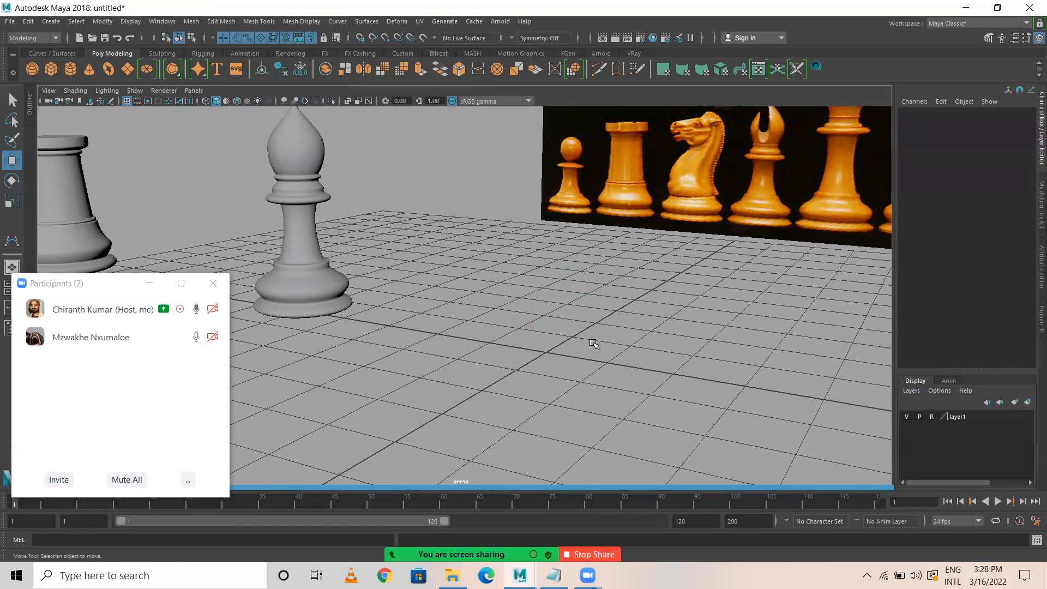
Make layer1 selectable and move the reference image to about X -2.75 in the front view, centring the queen on the vertical axis
click(933, 418)
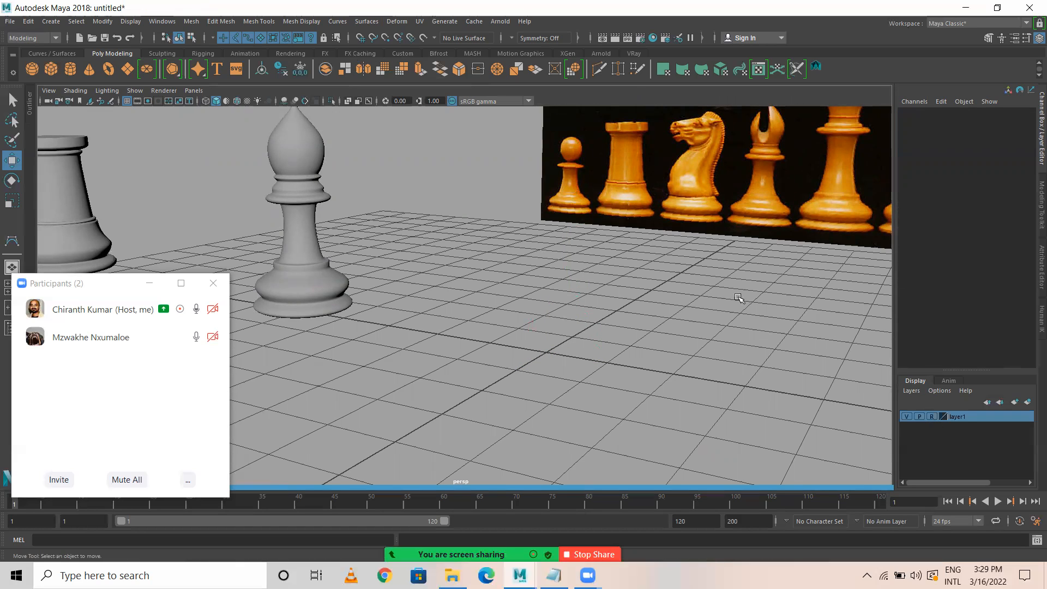
click(609, 232)
key(space)
key(space)
key(f)
scroll(519, 281, up, 2)
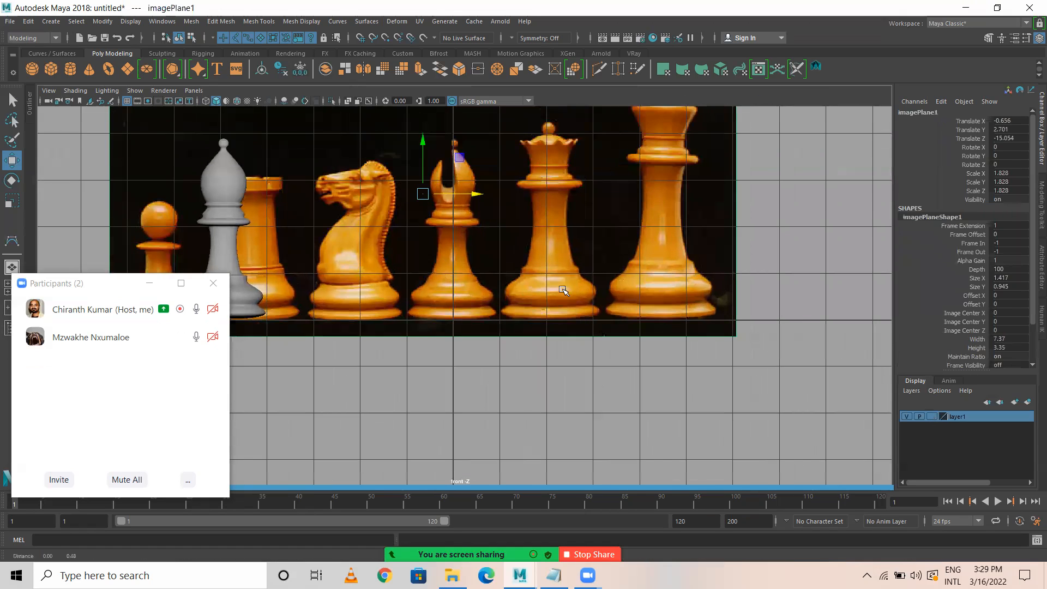
drag(472, 216, 381, 215)
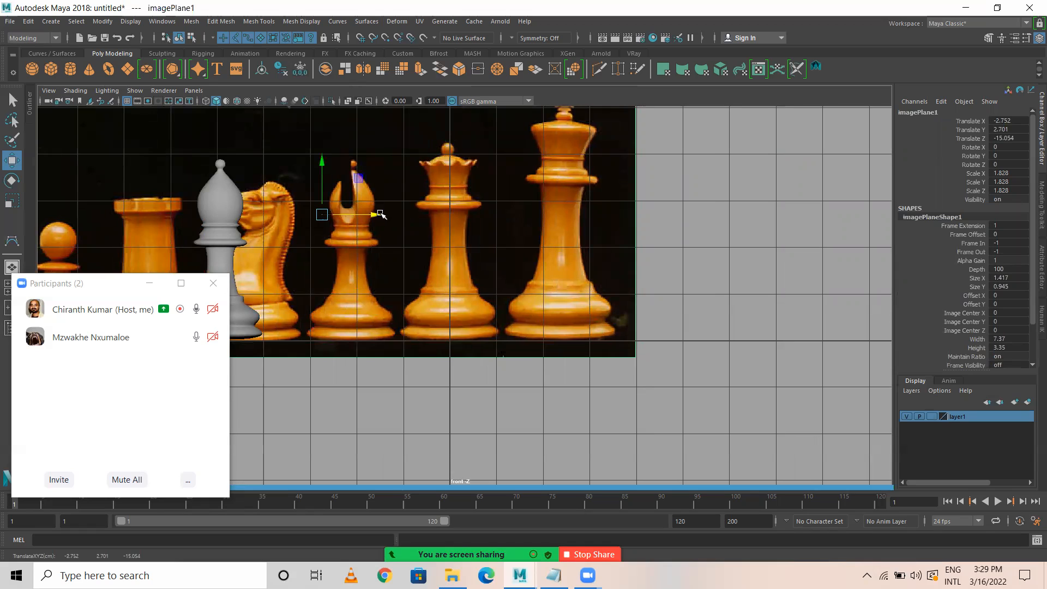
Return layer1 to reference display and clear the selection
click(931, 416)
click(931, 416)
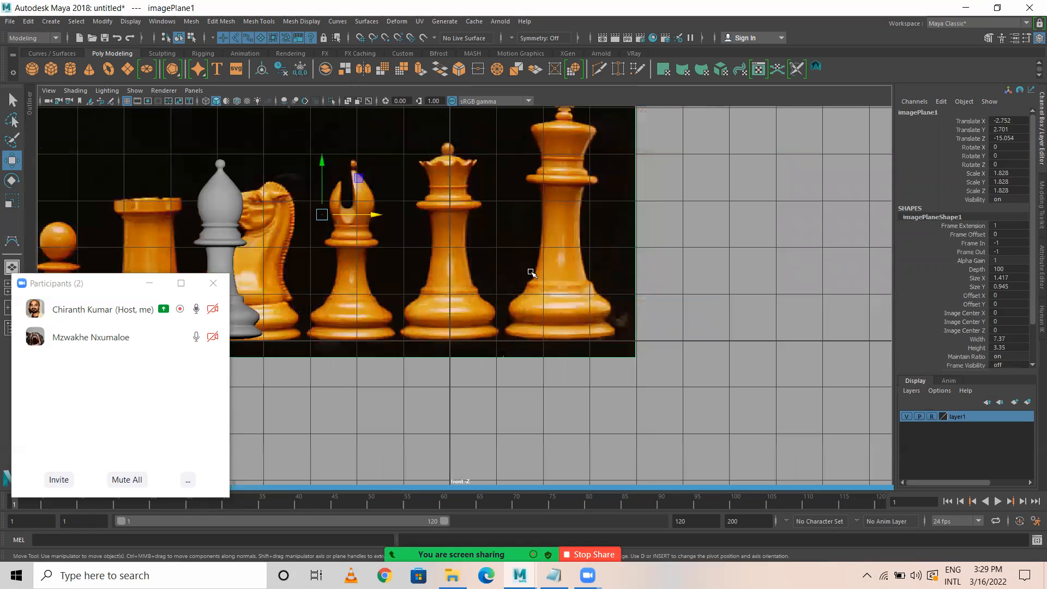
click(489, 292)
Start a CV curve at the vertical axis under the queen and trace the foot ring's bottom and outer edge
alt+right_drag(329, 278, 494, 340)
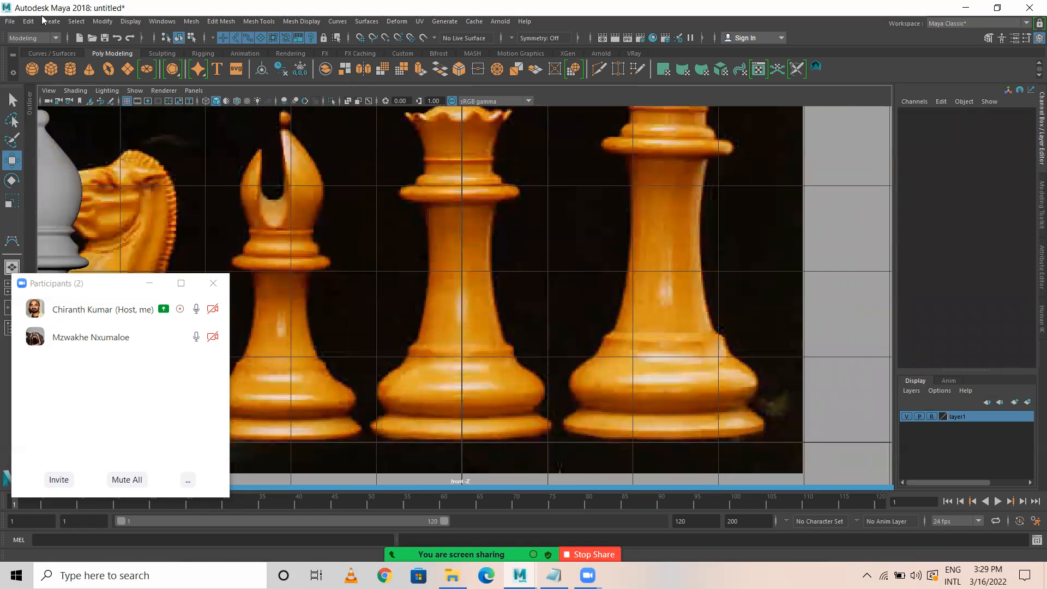
click(51, 21)
mouse_move(83, 102)
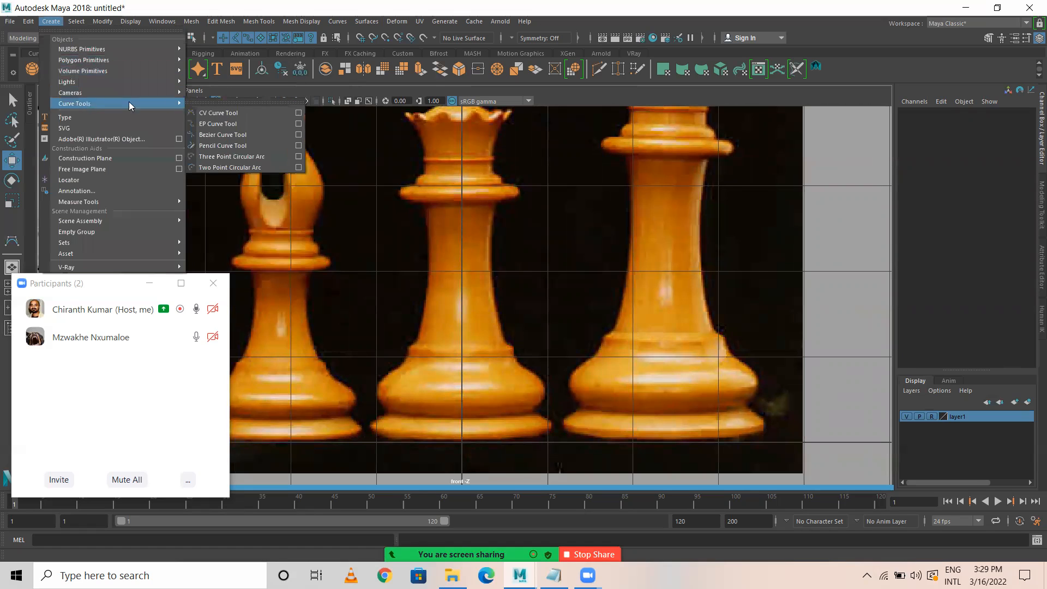
click(213, 112)
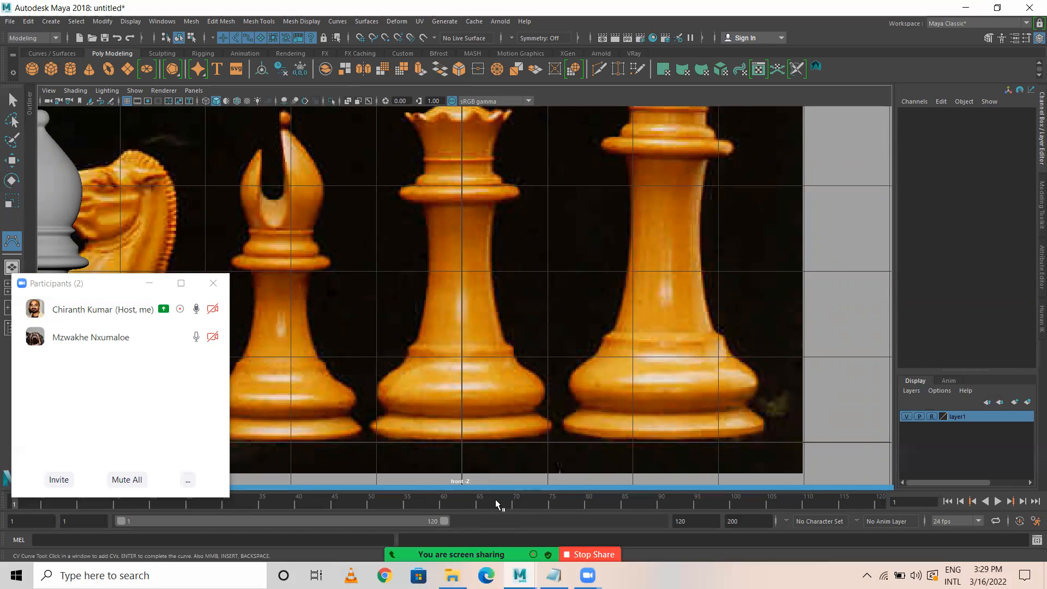
click(463, 438)
click(501, 435)
click(537, 435)
click(552, 426)
click(541, 418)
click(532, 411)
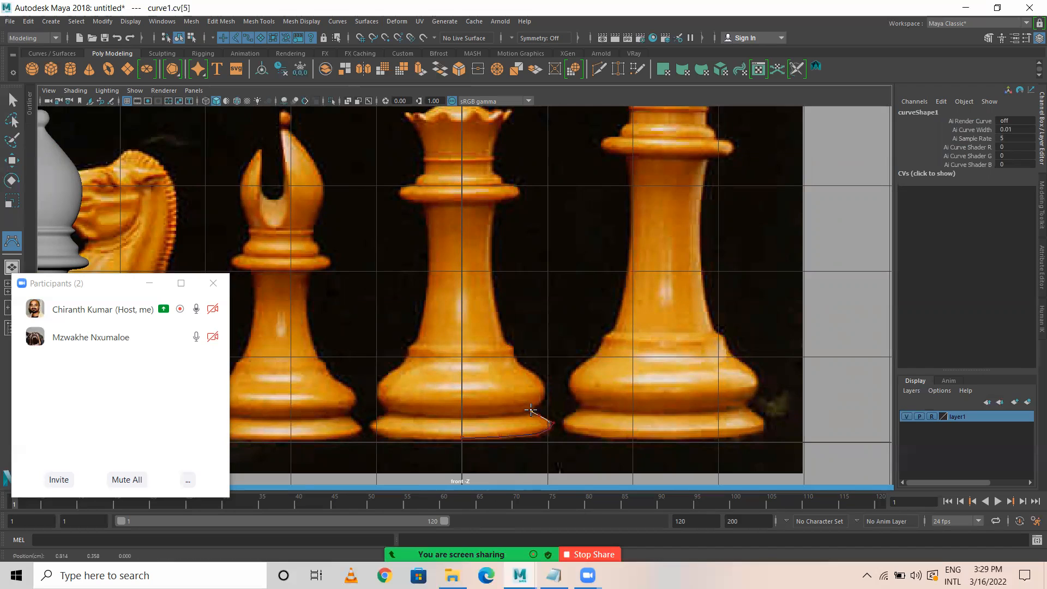
Continue the queen's profile from the groove above the foot ring around the base bulge to the ledge below the stem
click(532, 409)
click(540, 406)
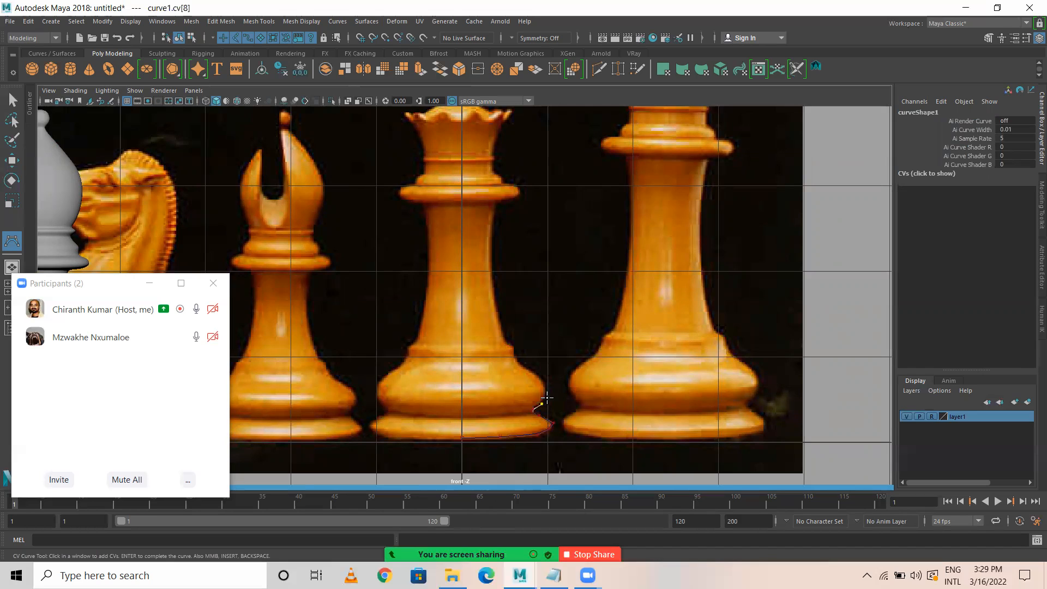
click(548, 386)
click(536, 373)
click(522, 365)
click(517, 358)
click(515, 351)
Trace the ledge above the queen's base and the stem's right outline up to just below the collar
click(513, 343)
click(503, 339)
click(493, 300)
click(484, 249)
click(491, 221)
click(493, 208)
Trace the queen's wide collar ring along its underside, outer edge and upper side
click(497, 200)
click(509, 199)
click(518, 197)
scroll(533, 175, up, 8)
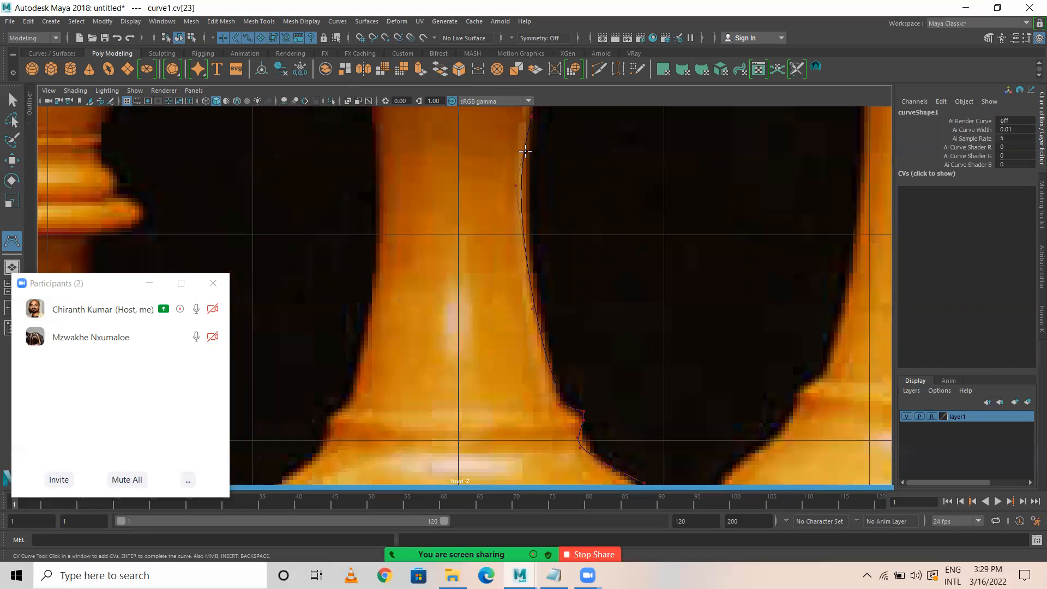
scroll(561, 435, down, 6)
alt+middle_drag(561, 296, 590, 416)
click(607, 431)
click(597, 417)
click(581, 408)
click(563, 405)
Trace the smaller ring above the queen's collar, replacing one misplaced point near the neck
click(562, 395)
click(556, 388)
click(549, 381)
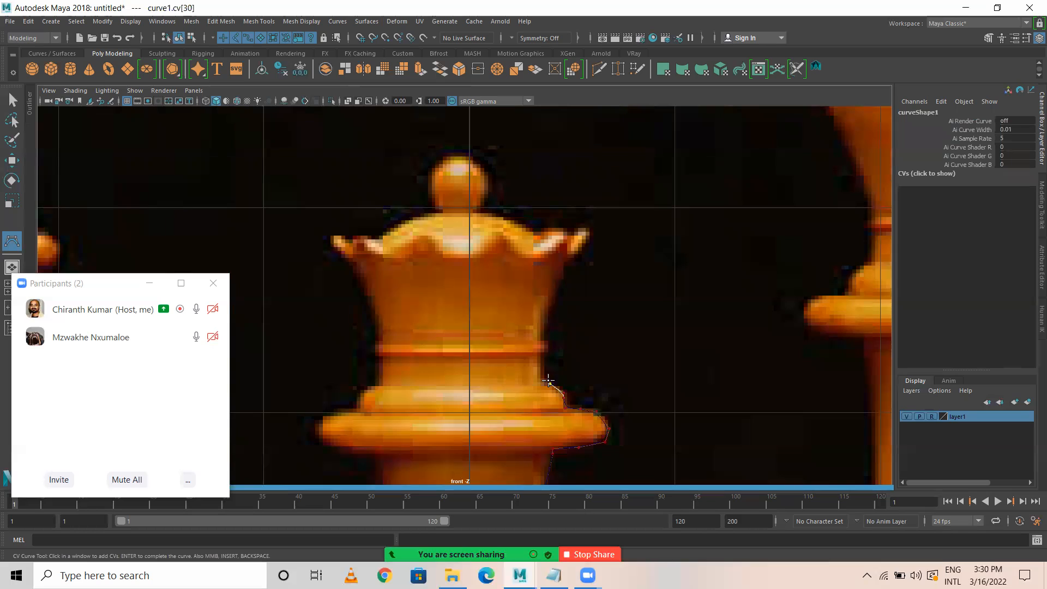
click(540, 354)
key(BackSpace)
click(541, 384)
Trace the queen's right outline up the neck, around the thin band and along the lower flare of the crown
click(538, 358)
click(543, 353)
click(552, 347)
click(539, 336)
alt+middle_drag(557, 335, 541, 367)
click(536, 371)
click(546, 338)
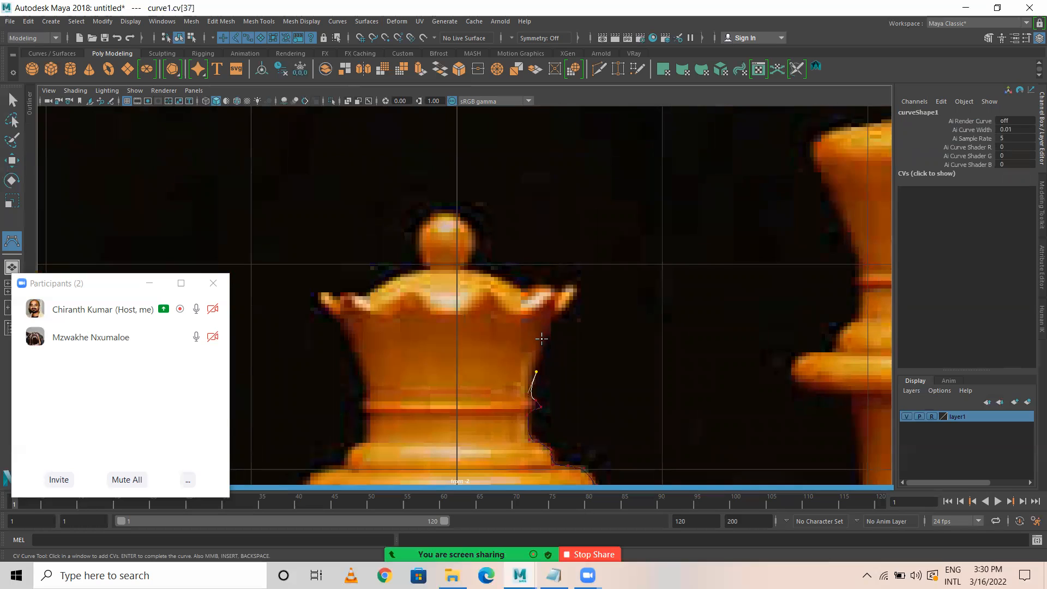
Trace the queen's crown point, the dip behind it and the dome up to the base of the ball
click(562, 309)
click(571, 284)
click(565, 283)
click(559, 288)
click(547, 295)
click(533, 297)
click(517, 286)
click(493, 273)
click(474, 270)
click(465, 270)
Trace the right side of the ball on the queen's crown up to the centre axis and finish the curve
alt+middle_drag(653, 275, 676, 350)
scroll(517, 401, up, 3)
click(508, 385)
click(529, 353)
click(537, 332)
click(527, 303)
click(507, 289)
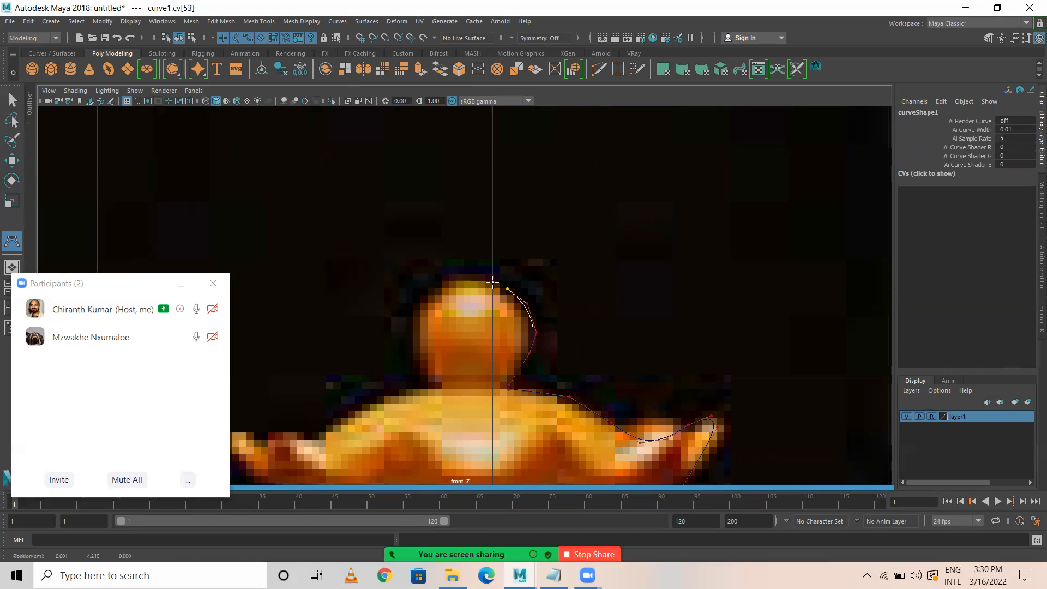
click(492, 283)
scroll(493, 282, down, 5)
scroll(491, 306, up, 4)
scroll(490, 317, up, 1)
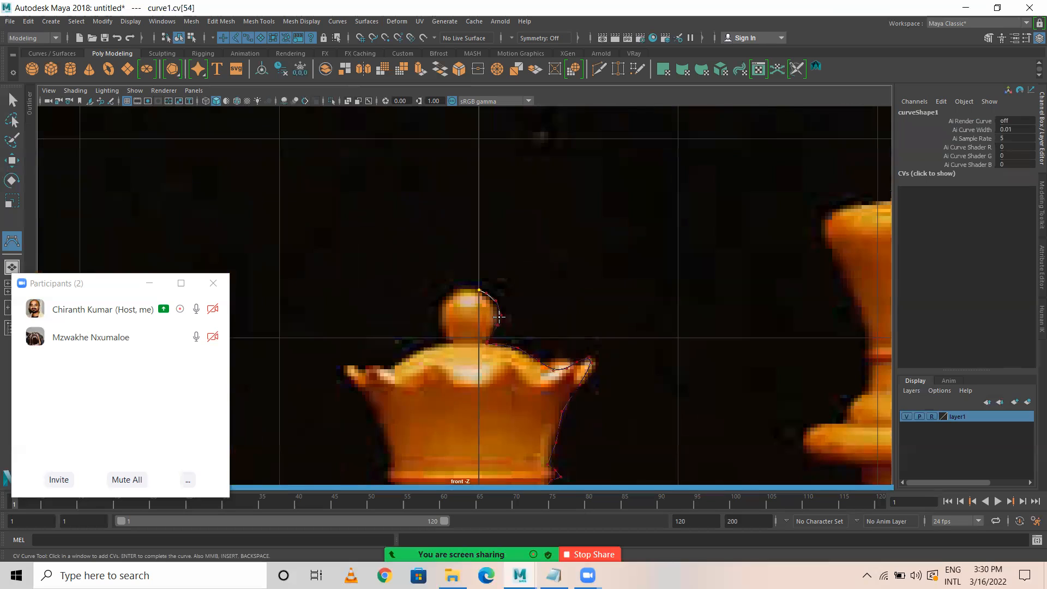
key(Return)
Select the queen profile's topmost control vertex and snap it to the centre axis
key(w)
right_drag(498, 311, 427, 294)
drag(452, 274, 536, 293)
key(x)
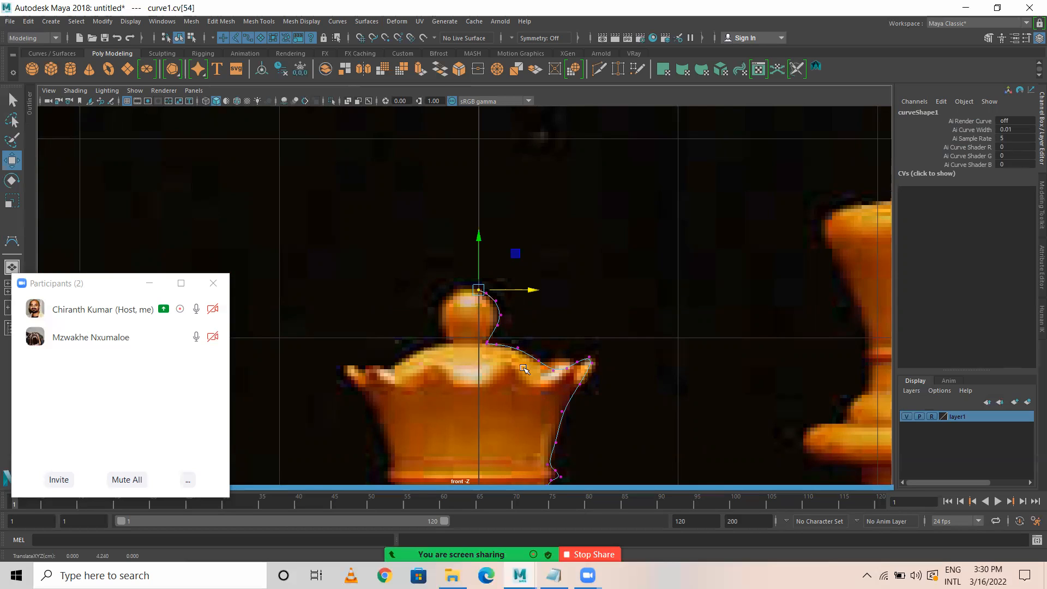
Align the queen profile's bottom vertex with the centre axis and slightly lower the neighbouring vertices along the foot's underside
scroll(525, 376, down, 5)
scroll(496, 276, down, 1)
scroll(443, 291, up, 5)
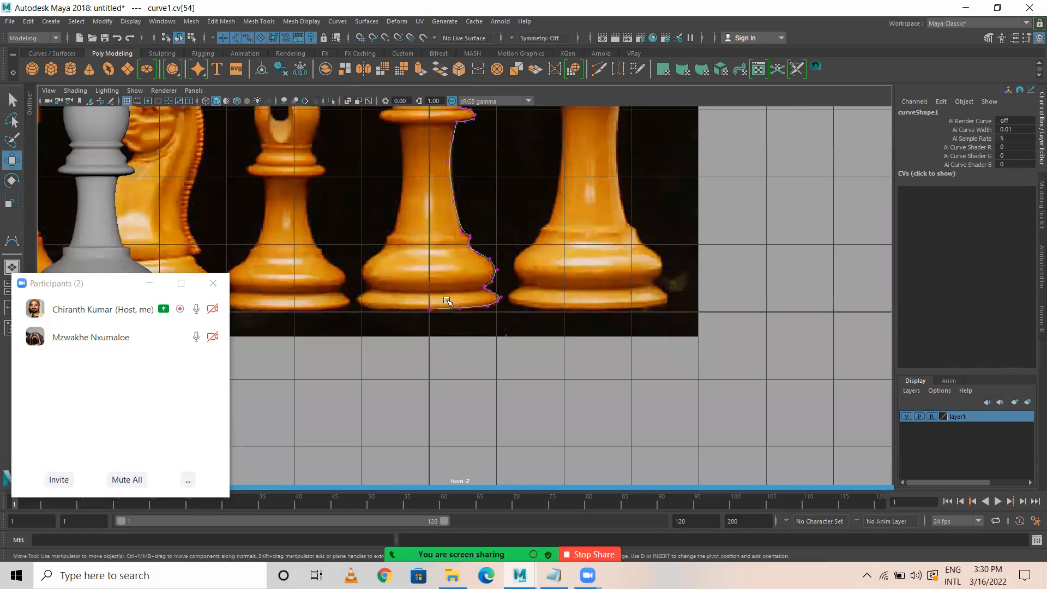
drag(373, 312, 403, 368)
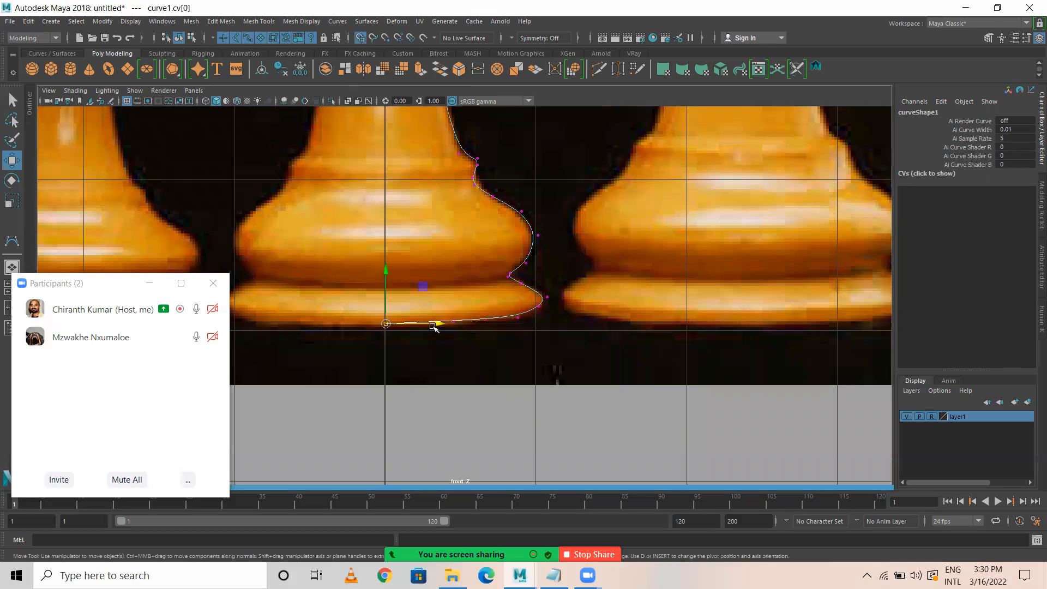
drag(485, 328, 440, 311)
drag(452, 274, 452, 279)
drag(505, 301, 542, 330)
drag(527, 263, 527, 264)
right_drag(527, 220, 525, 185)
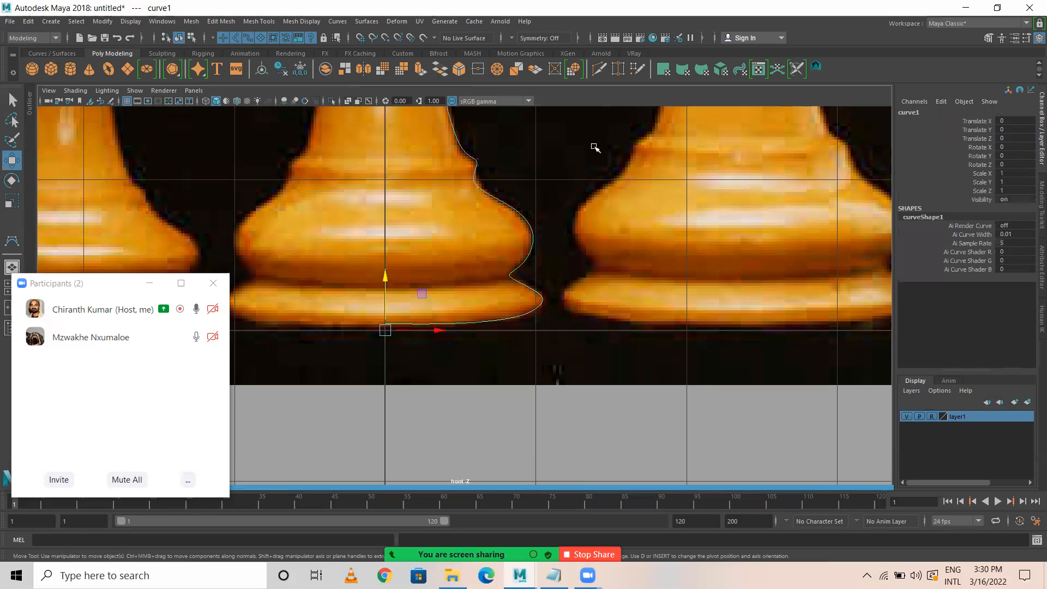
Revolve the queen's profile curve into a surface in the perspective view
key(space)
key(space)
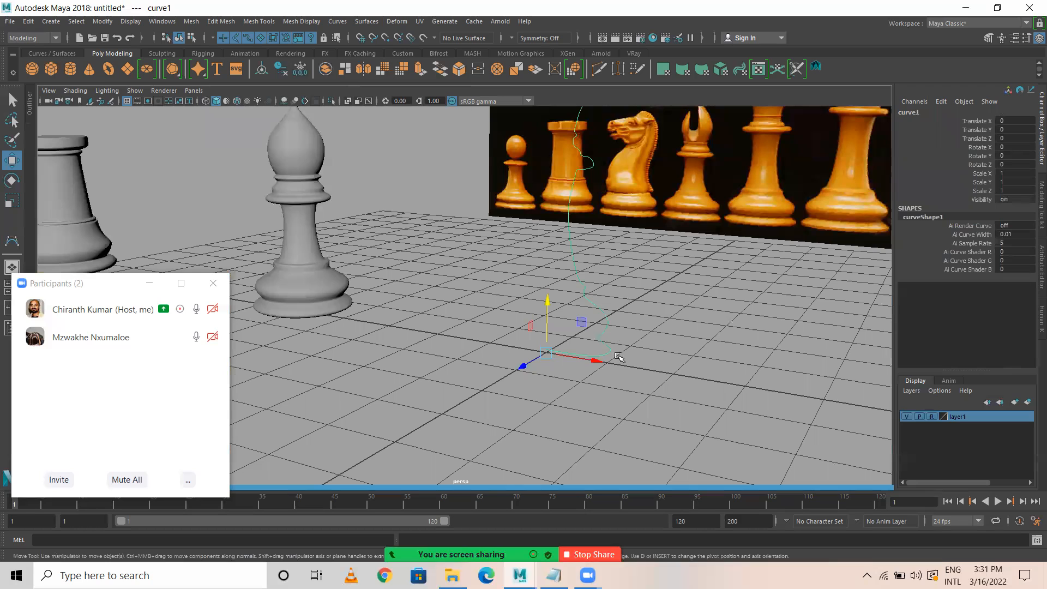
click(665, 311)
drag(632, 278, 512, 344)
click(369, 21)
click(388, 70)
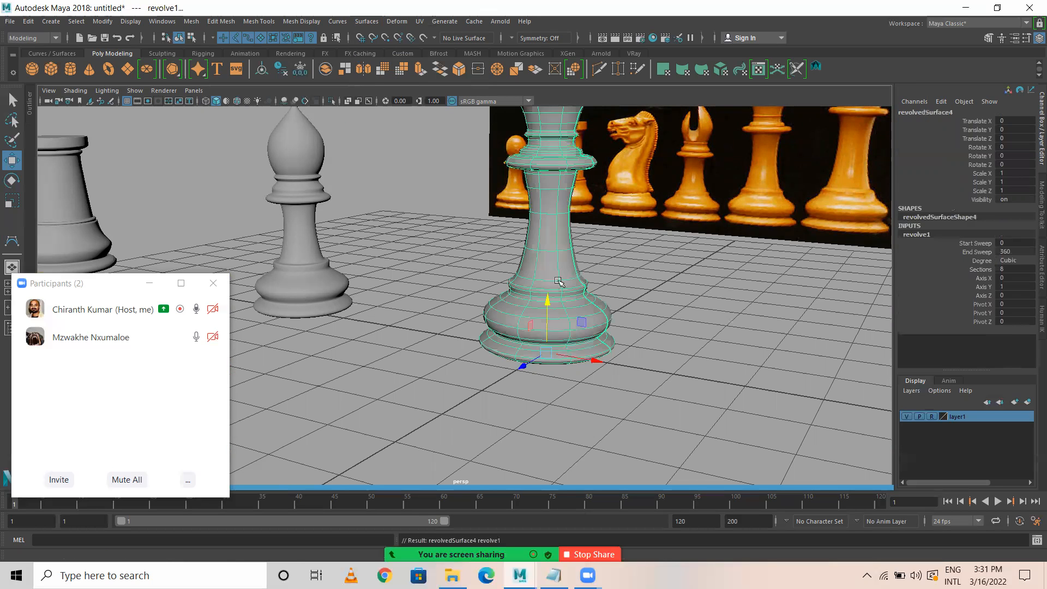
Space out the bishop and queen beside the rook, with the queen at about X -4.3, and delete the leftover profile curve
scroll(574, 329, down, 3)
drag(627, 365, 475, 349)
click(361, 252)
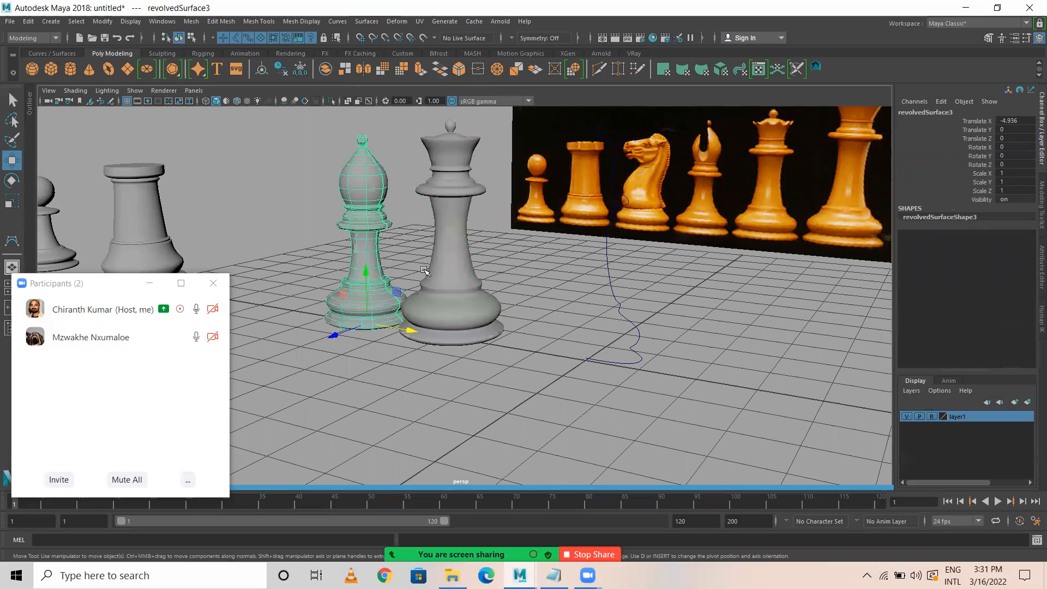
drag(409, 323, 314, 322)
click(496, 294)
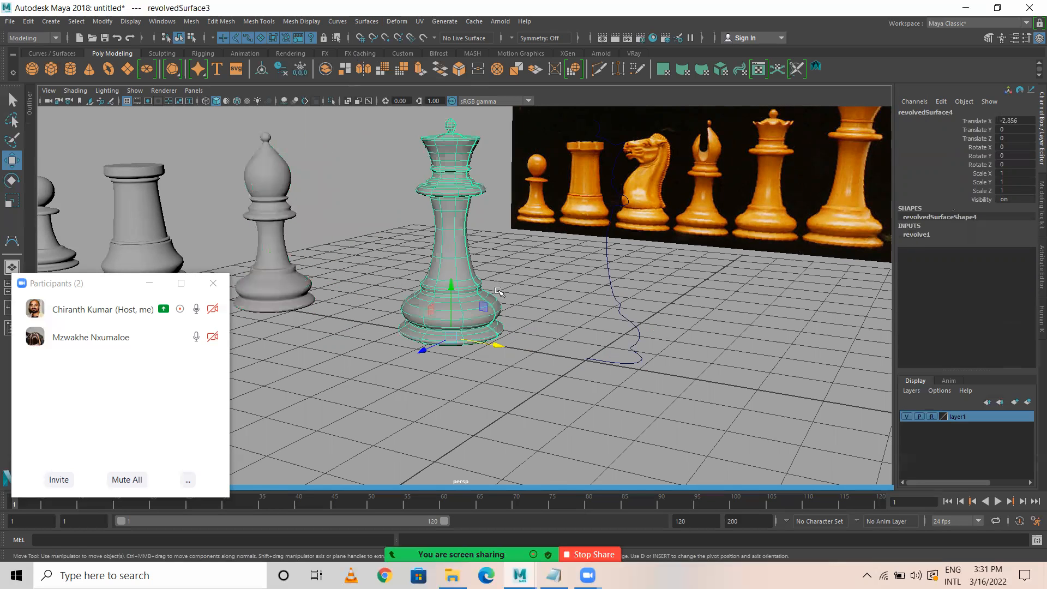
drag(496, 344, 554, 337)
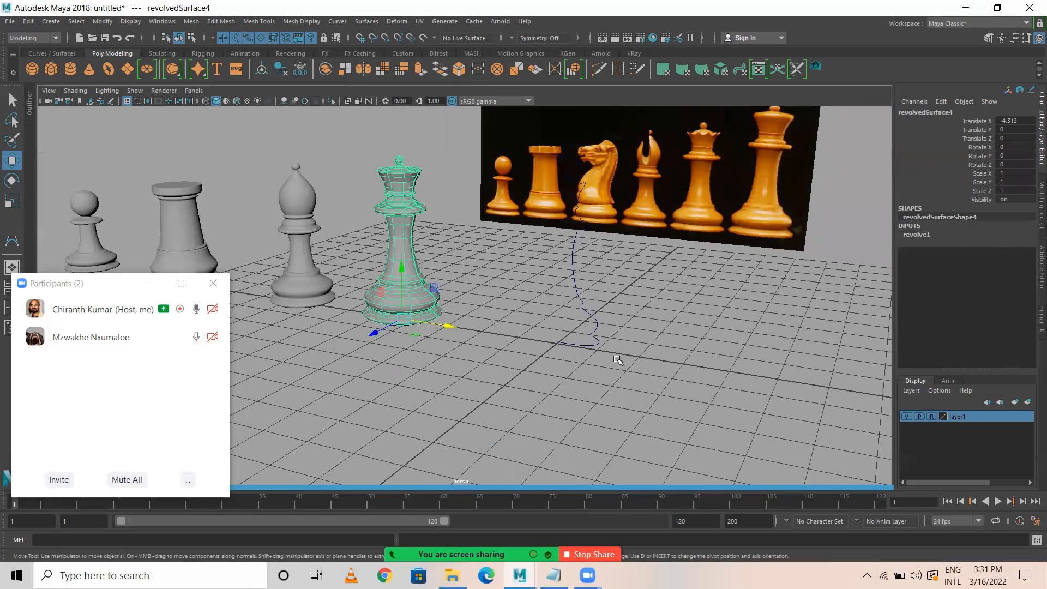
click(600, 344)
click(616, 326)
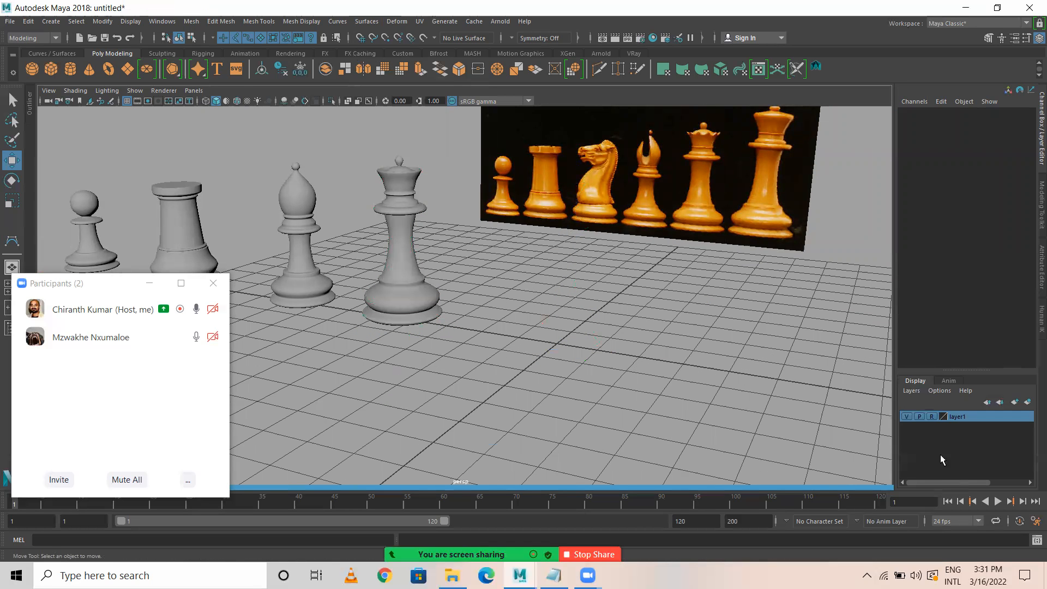
Move the reference image to X -5.211 to centre the king on the vertical axis and set its layer back to reference
click(755, 227)
key(space)
key(space)
key(space)
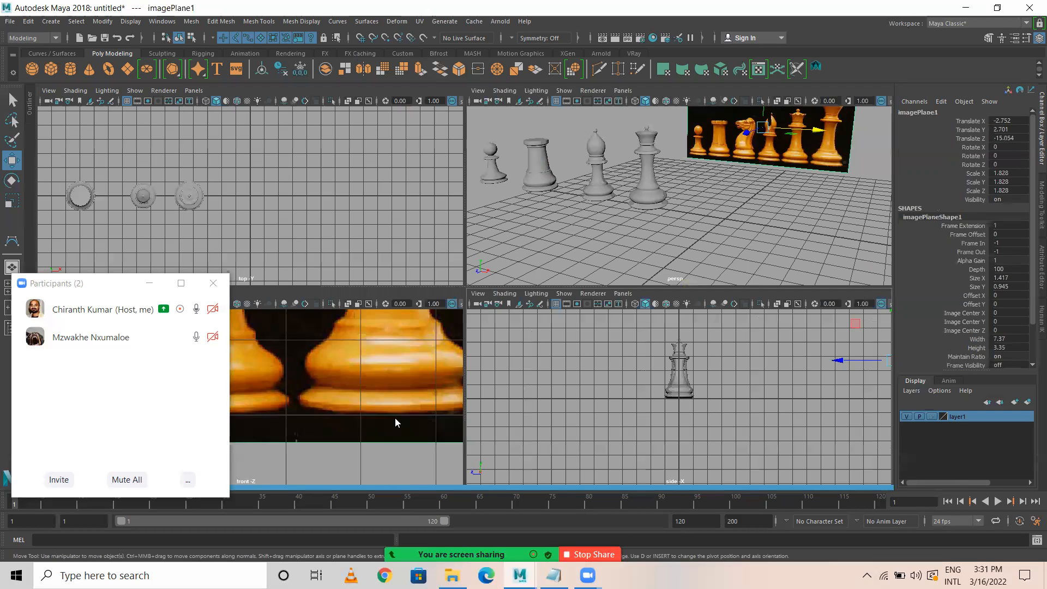
key(space)
scroll(473, 284, down, 3)
drag(420, 220, 338, 214)
scroll(449, 219, up, 5)
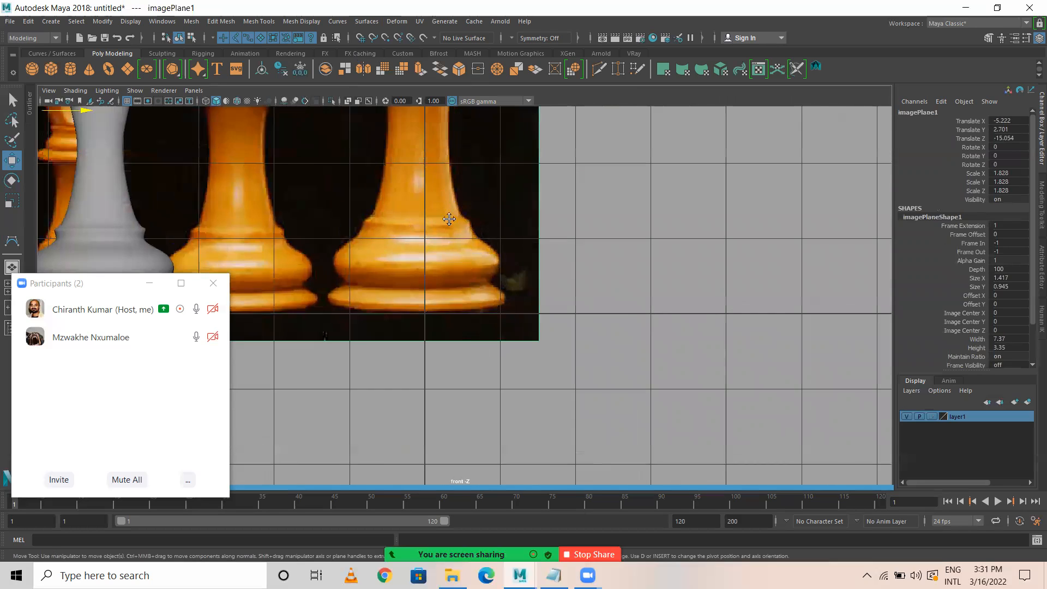
scroll(449, 218, down, 5)
scroll(485, 258, up, 5)
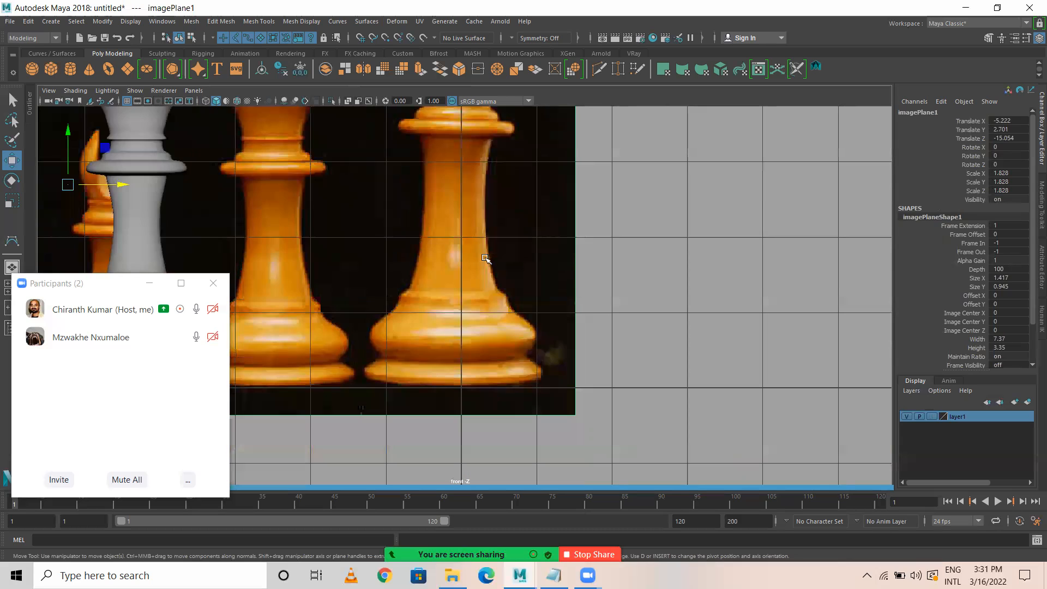
scroll(476, 335, down, 5)
scroll(470, 265, down, 4)
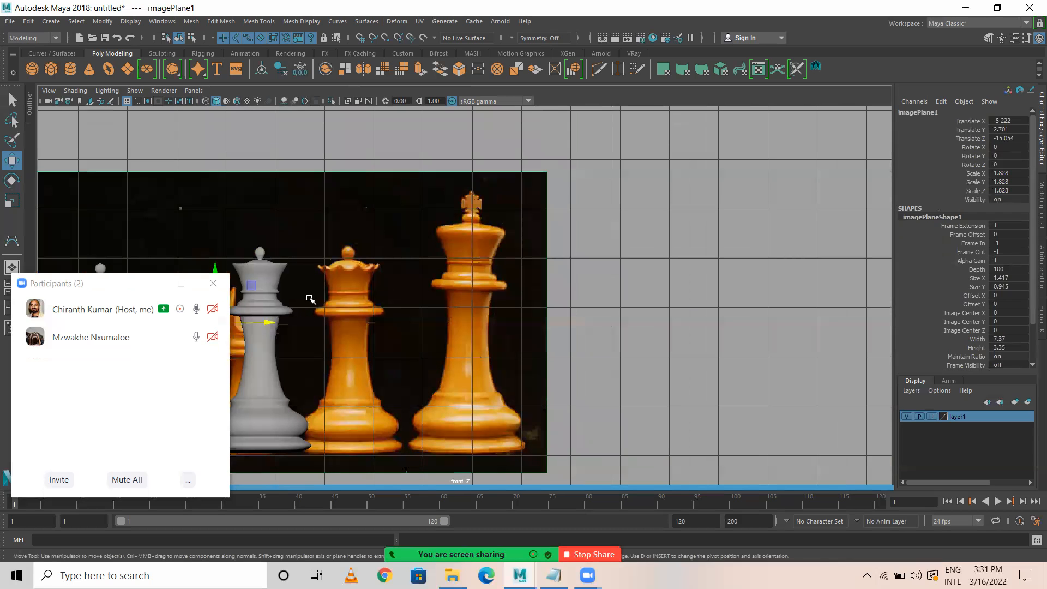
alt+middle_drag(387, 252, 426, 226)
drag(310, 296, 312, 295)
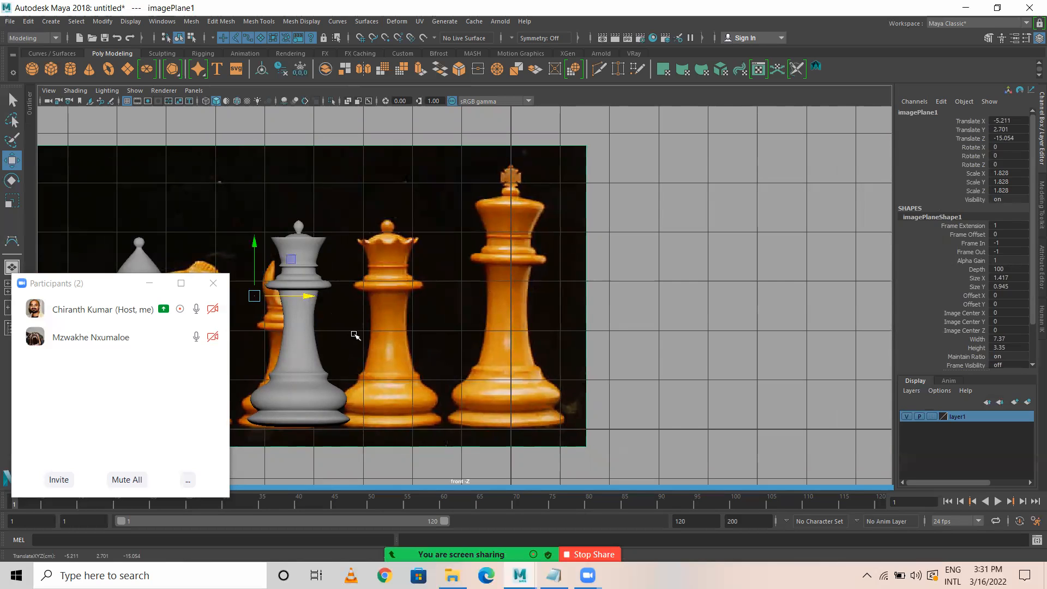
click(932, 416)
click(931, 417)
Start a CV curve at the centre beneath the king's foot and trace the underside out to the foot ring's edge
scroll(594, 404, up, 3)
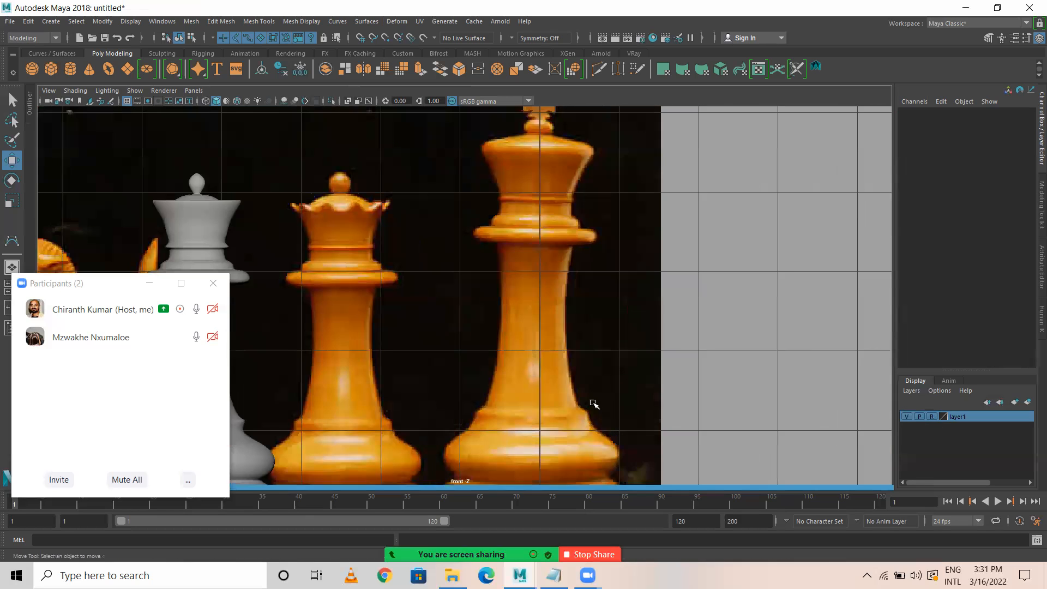
scroll(600, 415, up, 1)
key(space)
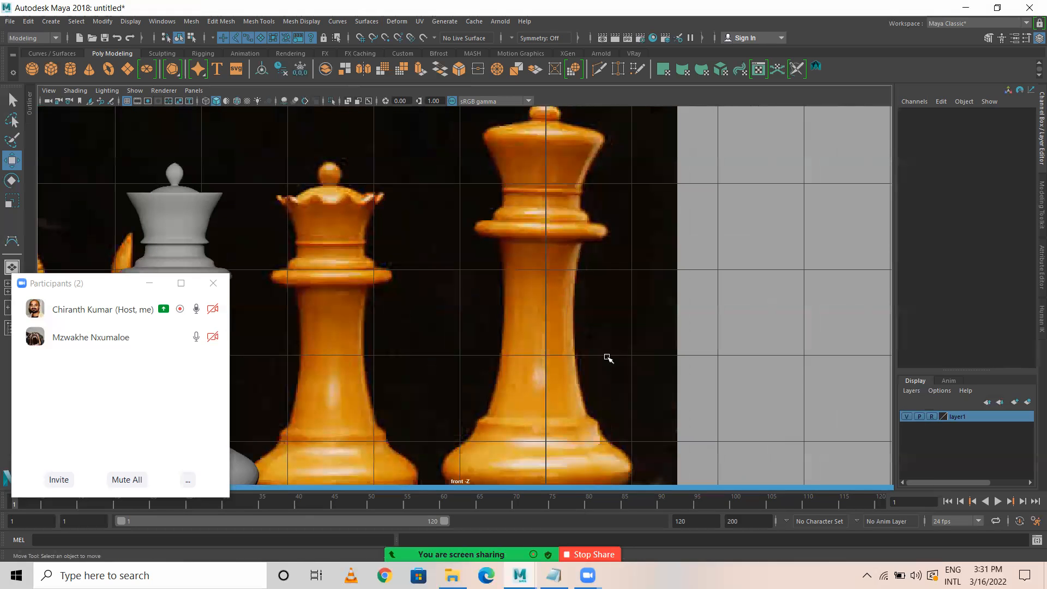
alt+middle_drag(608, 357, 557, 147)
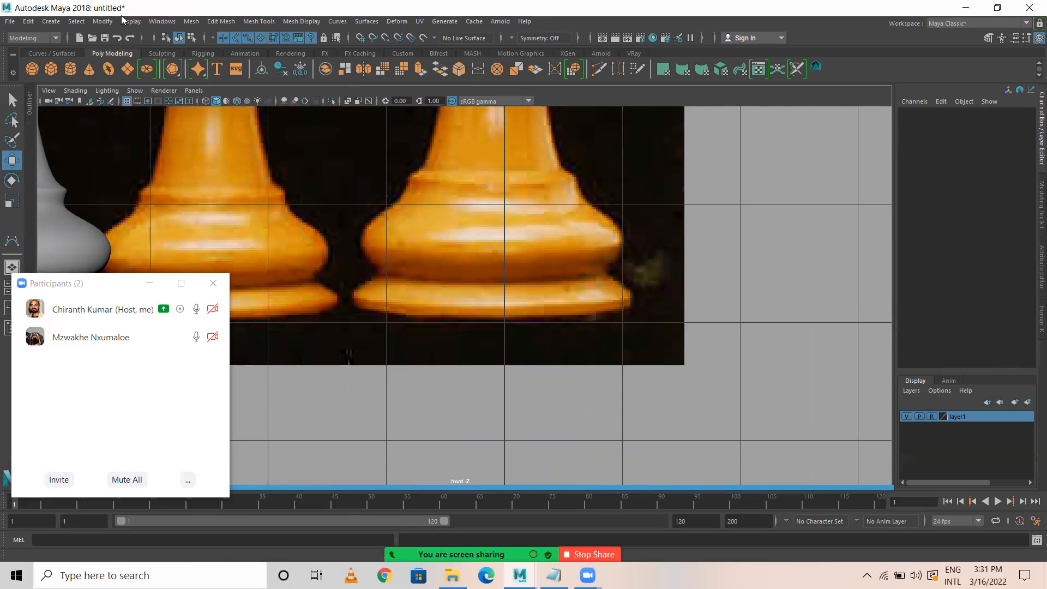
click(45, 23)
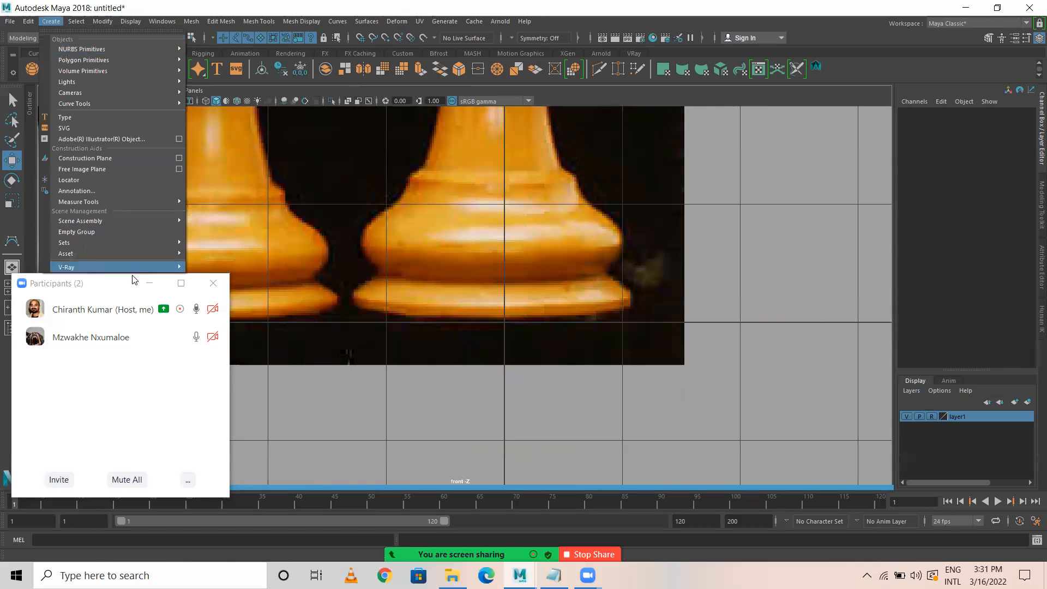
drag(100, 292, 106, 355)
click(50, 21)
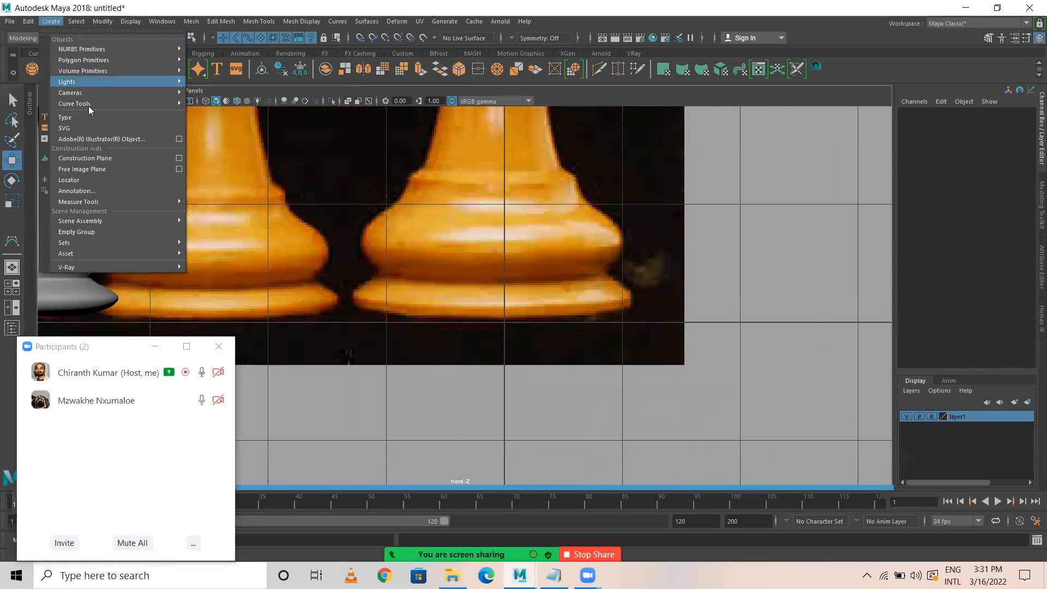
mouse_move(96, 104)
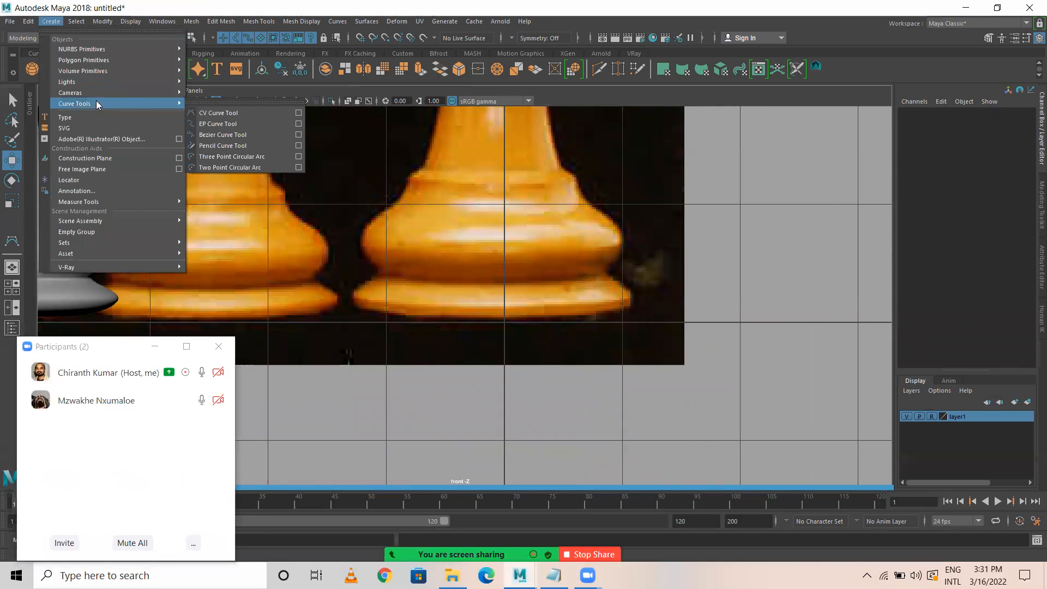
click(223, 112)
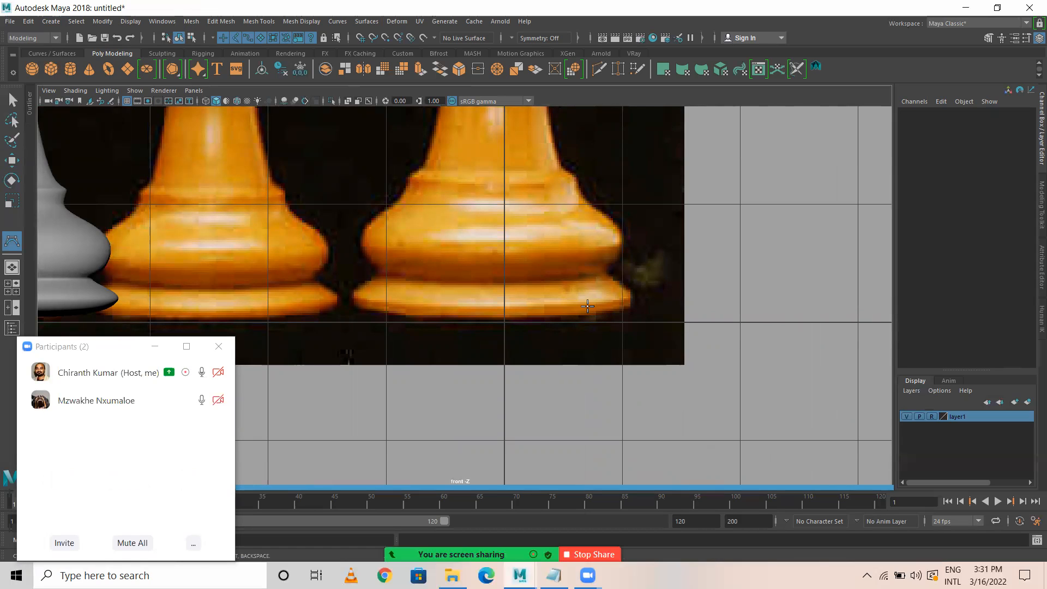
click(511, 318)
click(537, 317)
click(601, 313)
click(634, 305)
click(631, 297)
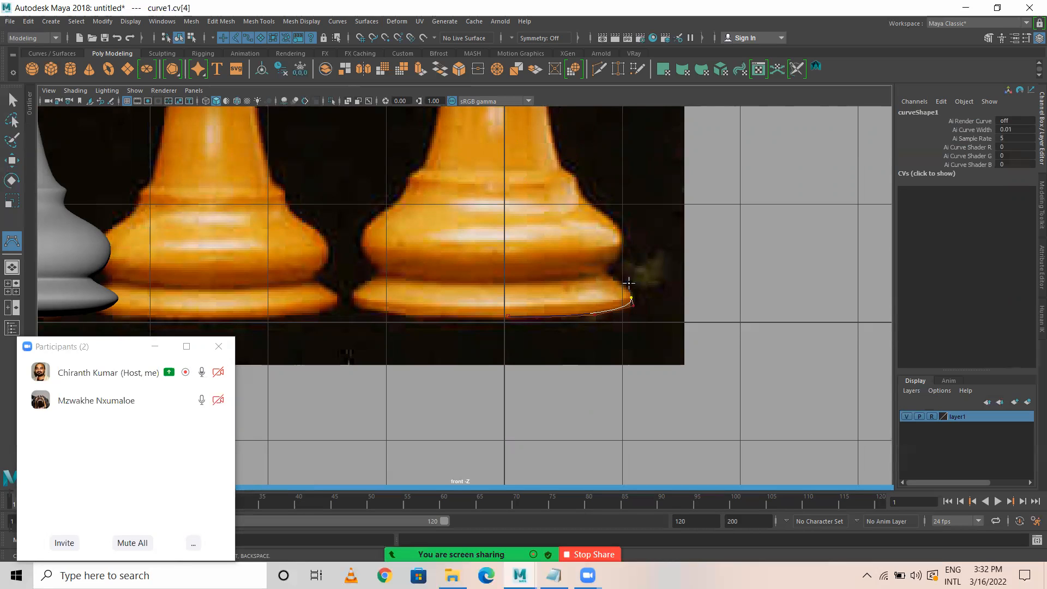
Continue the king's profile over the foot ring, into the groove and up the outer side of the base bulge
click(627, 286)
click(613, 278)
click(604, 274)
click(616, 266)
click(627, 245)
Trace the upper side of the king's base bulge and the ledge up to the foot of the stem
scroll(583, 369, up, 5)
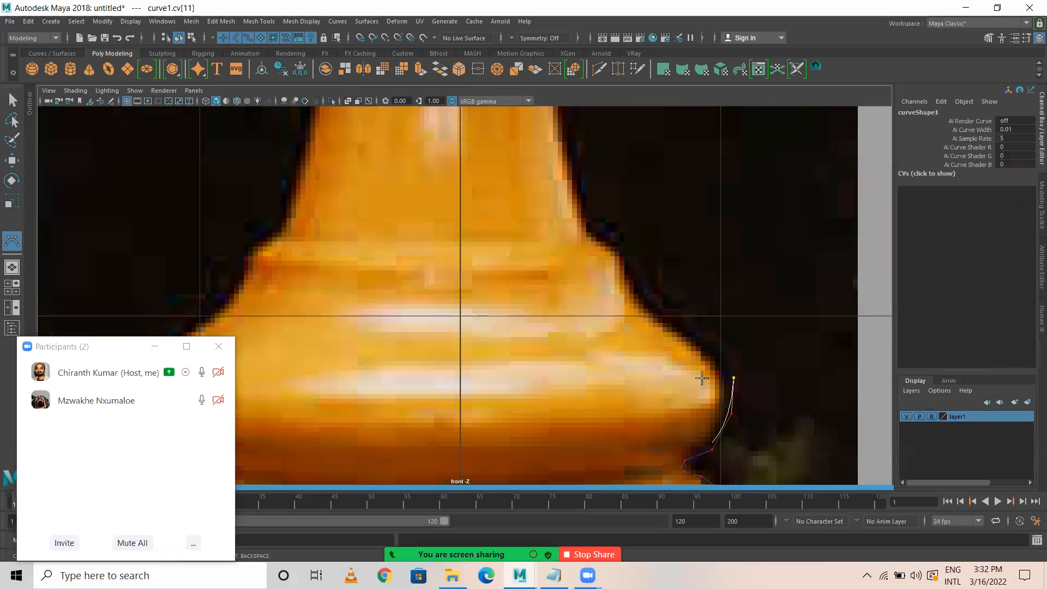
click(708, 348)
click(672, 328)
click(628, 291)
click(624, 270)
click(623, 254)
click(608, 241)
click(593, 236)
click(588, 233)
click(585, 229)
Trace the right outline of the king's stem from the base ledge up to just below the collar
alt+middle_drag(593, 215, 599, 340)
click(575, 302)
click(557, 222)
click(547, 154)
alt+middle_drag(556, 148, 493, 381)
click(479, 299)
click(486, 196)
click(493, 124)
Trace the king's wide collar ring along its underside, outer edge and upper side
alt+middle_drag(527, 203, 547, 421)
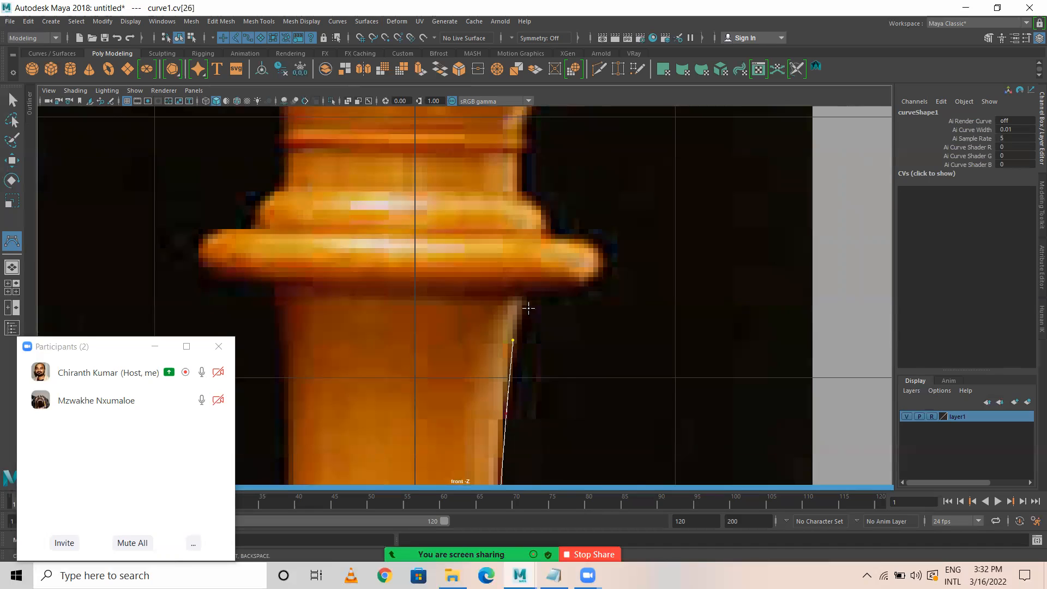
click(522, 292)
click(527, 290)
click(565, 291)
click(590, 285)
click(601, 270)
click(602, 252)
click(588, 238)
click(565, 236)
click(547, 235)
click(539, 235)
Trace the smaller ring above the king's collar and the short neck above it
alt+middle_drag(539, 234, 532, 344)
click(535, 344)
click(532, 330)
click(519, 319)
click(507, 315)
click(502, 311)
click(506, 292)
click(507, 280)
Trace the thin band above the king's neck and the flaring side of the head
scroll(534, 304, up, 2)
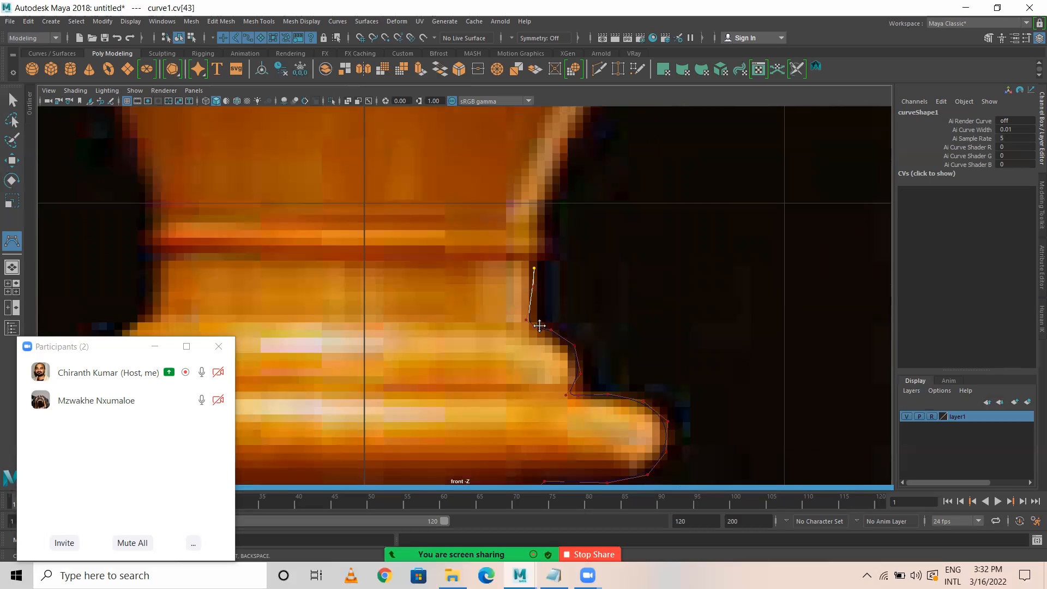
click(565, 339)
click(557, 318)
click(541, 309)
click(539, 304)
alt+middle_drag(550, 322, 525, 452)
click(552, 343)
click(581, 296)
click(616, 239)
Trace the upper rim of the king's head and its sloping top in to the base of the finial
alt+middle_drag(631, 242, 672, 372)
click(683, 333)
click(681, 310)
click(641, 287)
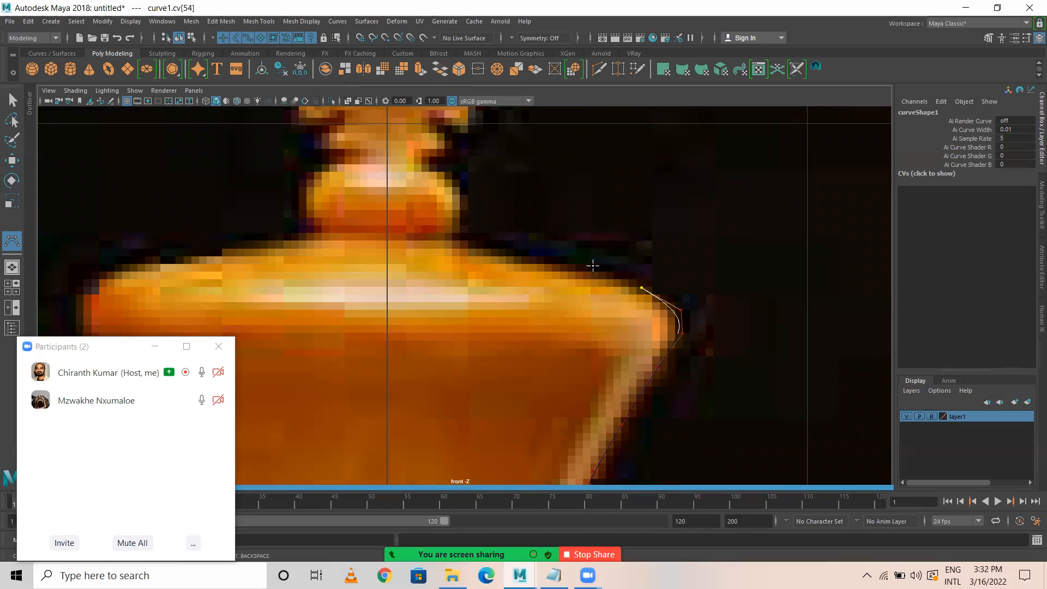
click(569, 267)
click(509, 256)
click(476, 249)
click(447, 240)
Trace the right side of the rounded knob at the base of the king's finial
click(453, 236)
click(461, 226)
click(468, 216)
click(468, 190)
click(441, 175)
click(431, 172)
Trace the small ring above the knob and the narrow notch beneath the finial's wide block
alt+middle_drag(459, 162, 503, 296)
click(473, 298)
click(472, 284)
click(480, 281)
click(495, 278)
click(494, 272)
click(491, 265)
click(477, 260)
Trace the finial's wide block along its underside and up its right side to the top corner
click(492, 250)
click(503, 256)
click(515, 264)
drag(522, 248, 520, 214)
click(522, 186)
click(521, 170)
scroll(624, 229, up, 2)
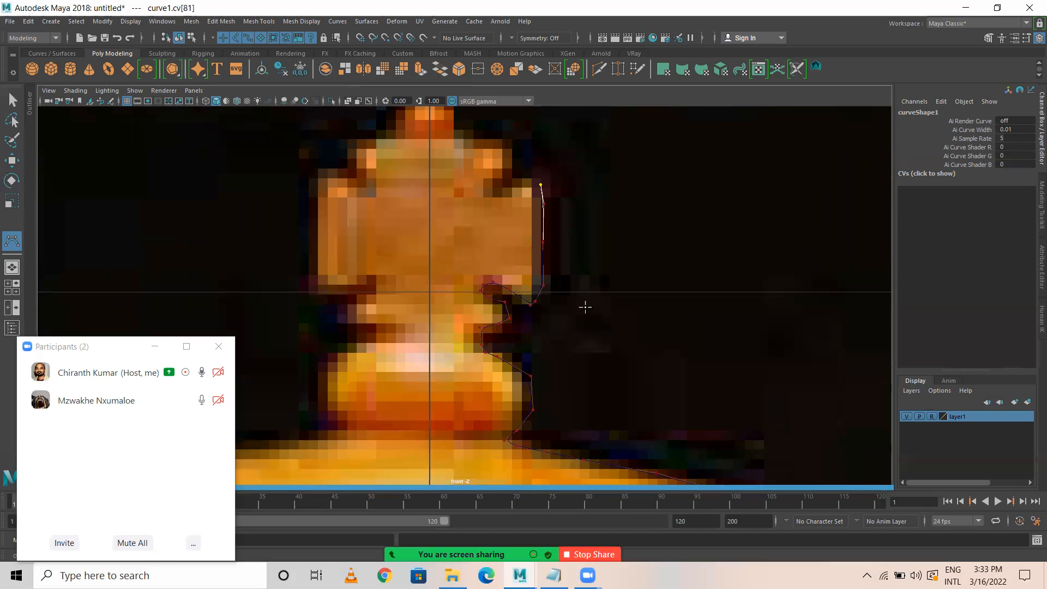
alt+middle_drag(585, 307, 606, 427)
click(553, 299)
Trace the notch above the wide block and the outline of the smaller block on top of it
click(533, 311)
click(526, 315)
click(519, 313)
click(514, 304)
click(527, 295)
click(536, 288)
click(537, 276)
click(537, 268)
click(531, 258)
click(521, 255)
Trace the king's topmost knob and end the profile at the central vertical axis
click(482, 251)
click(471, 252)
click(483, 244)
click(484, 231)
click(480, 218)
click(475, 206)
click(462, 197)
click(452, 204)
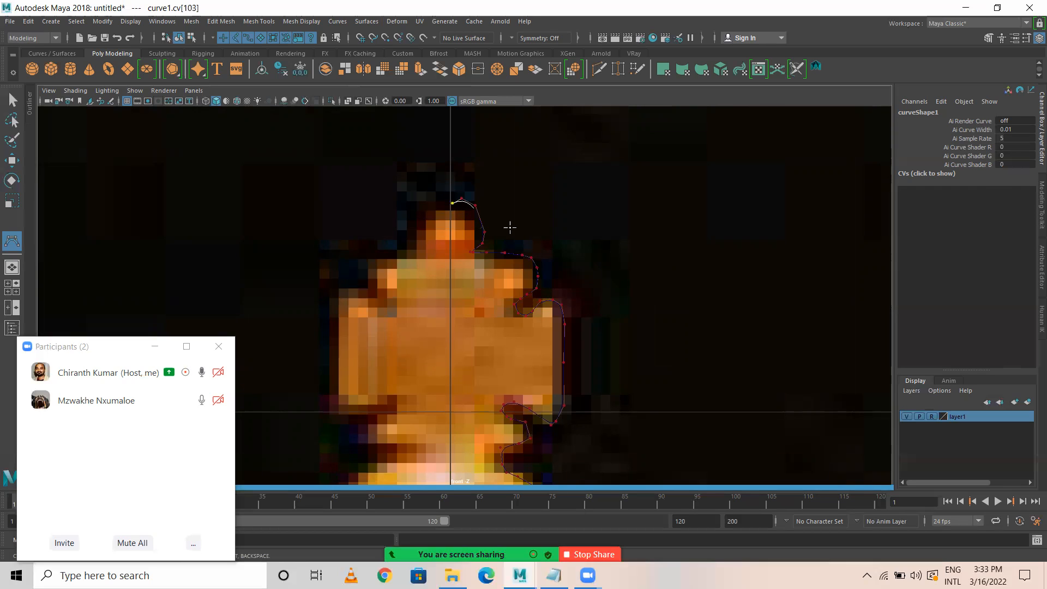
Finish the king's curve, snap its top control vertex to the central axis and round the top knob with the neighbouring vertices
key(w)
right_drag(473, 209, 397, 210)
scroll(487, 217, up, 5)
alt+middle_drag(436, 142, 474, 262)
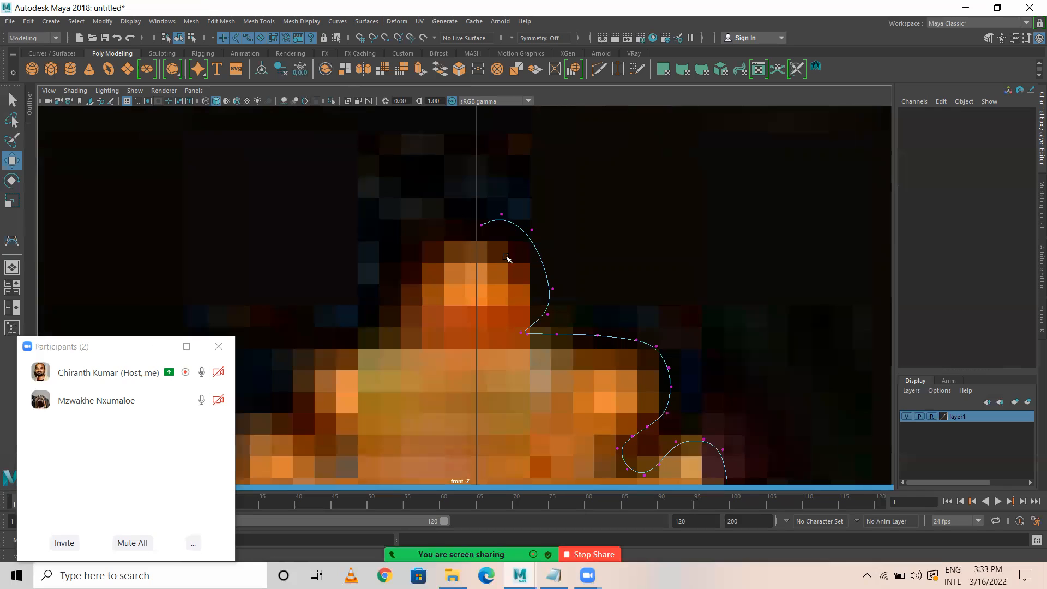
drag(506, 258, 463, 218)
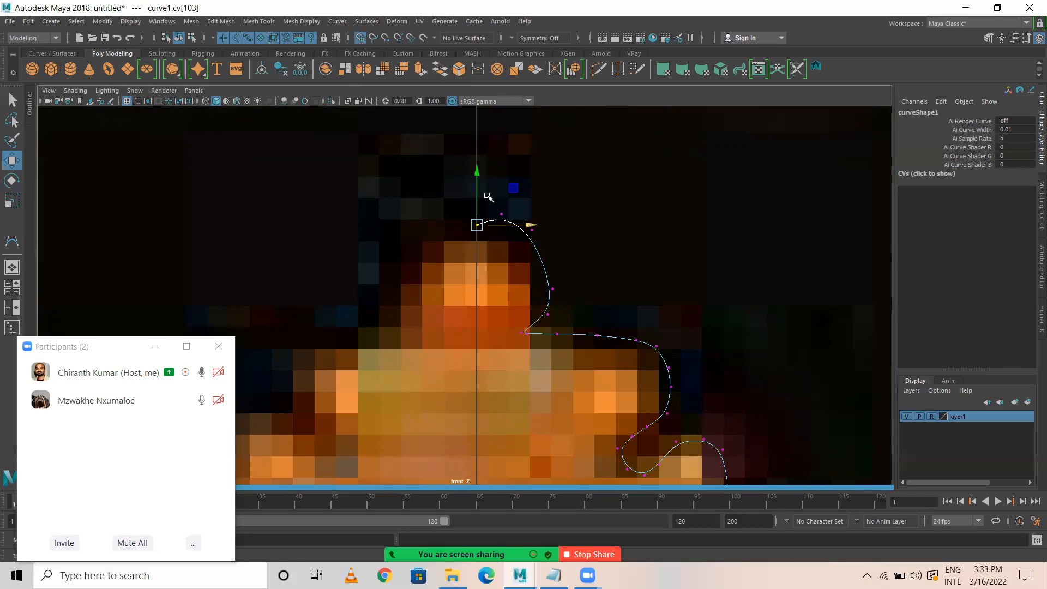
drag(566, 189, 568, 296)
drag(553, 289, 557, 325)
drag(518, 258, 557, 272)
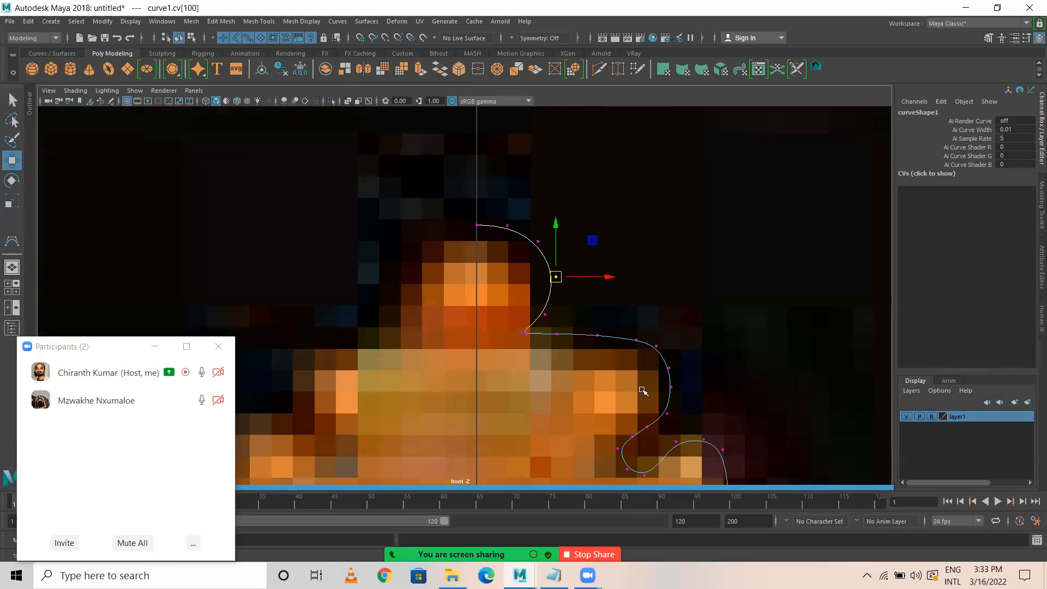
Snap the bottom end control vertex of the king's curve to the central axis
scroll(625, 417, down, 12)
alt+middle_drag(595, 409, 584, 25)
scroll(474, 265, up, 6)
drag(439, 264, 474, 314)
drag(508, 282, 502, 282)
Revolve the king's profile curve into a solid-looking surface in the perspective view
alt+middle_drag(612, 190, 618, 273)
right_drag(630, 251, 670, 230)
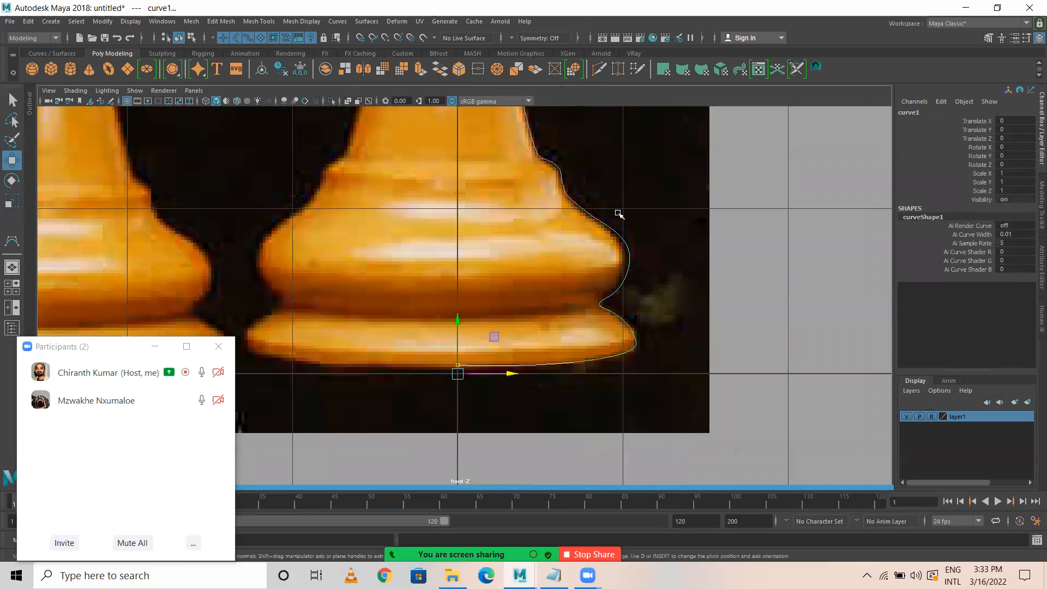
key(space)
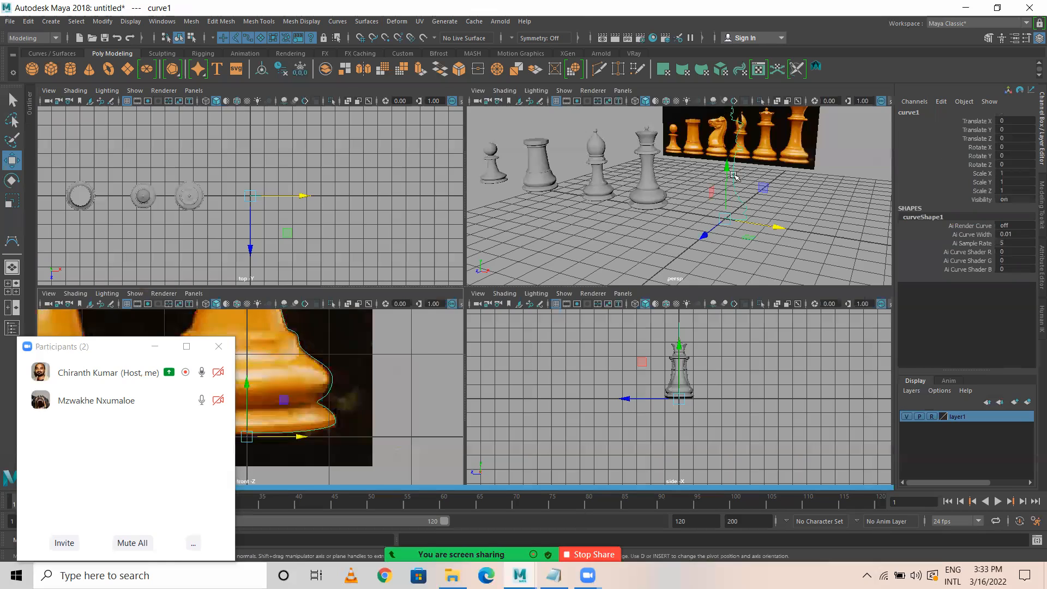
key(space)
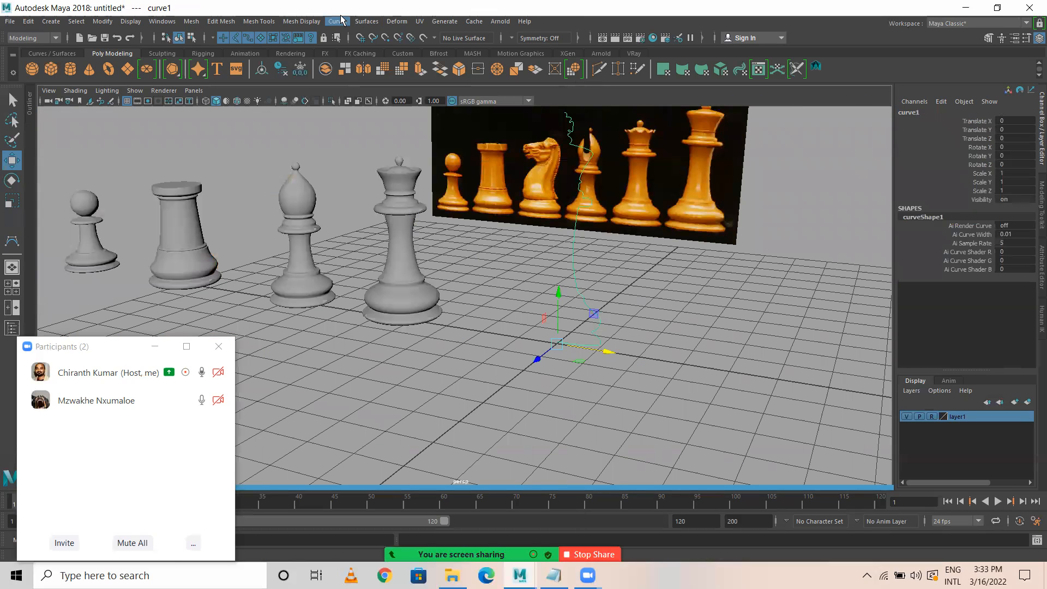
click(375, 21)
click(390, 70)
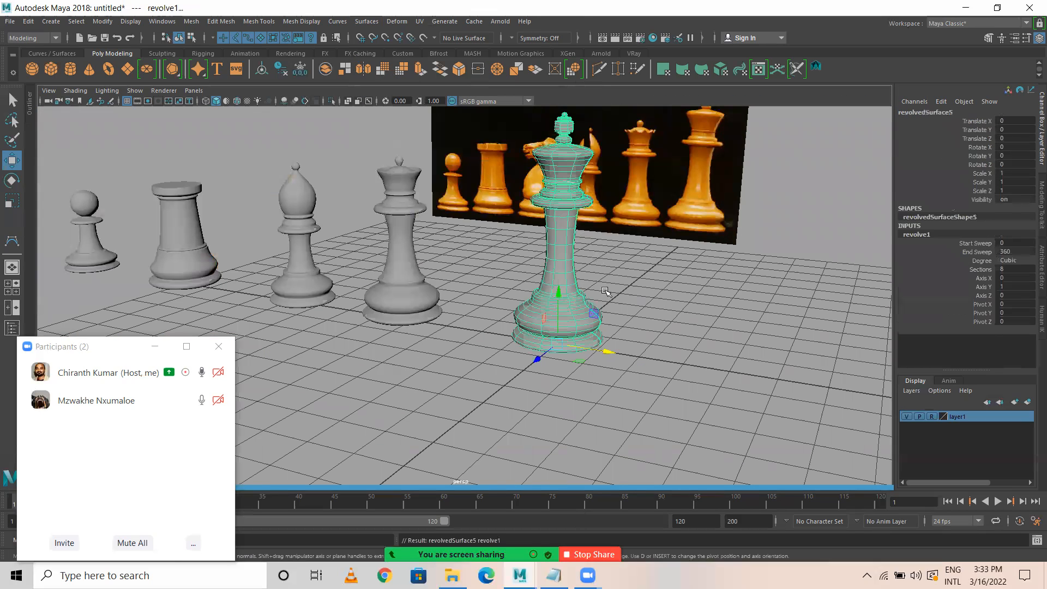
Delete the king's profile curve and hide the reference image layer
click(602, 330)
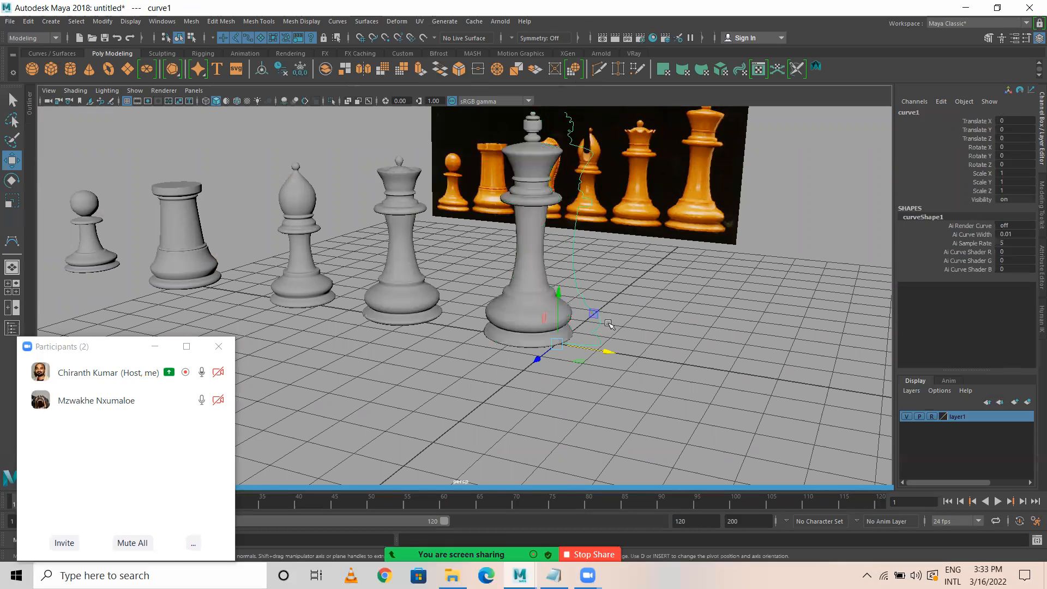
key(Delete)
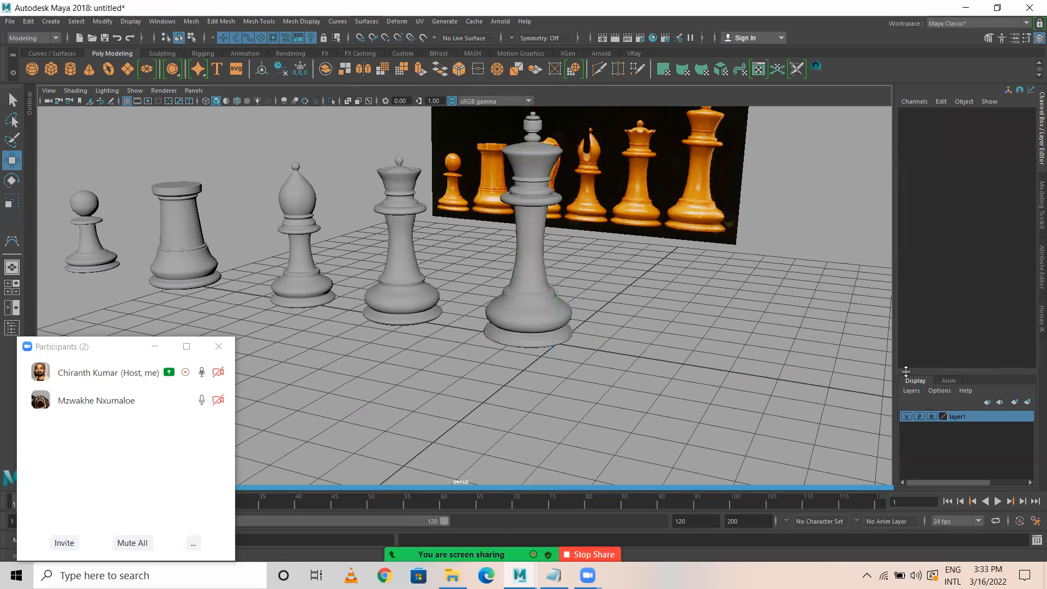
click(909, 417)
Select all five chess pieces and move them back behind the grid
scroll(388, 283, down, 5)
alt+drag(355, 286, 349, 313)
drag(160, 195, 642, 158)
alt+middle_drag(531, 235, 636, 295)
scroll(636, 294, down, 3)
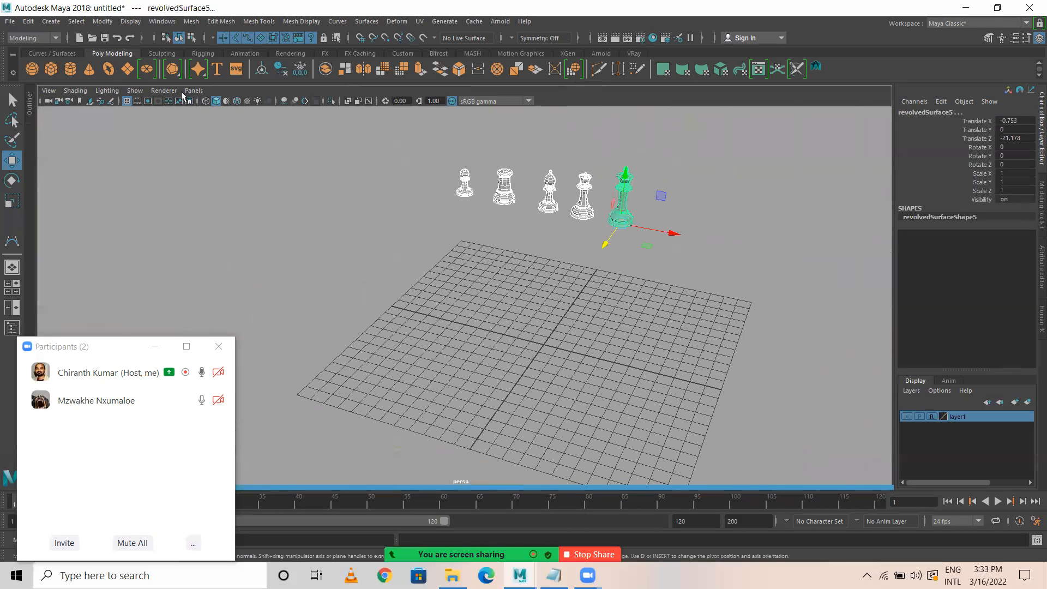
Create a polygon plane at the origin, scale it uniformly to 27.327 and hide the viewport grid
click(127, 69)
alt+drag(472, 325, 505, 351)
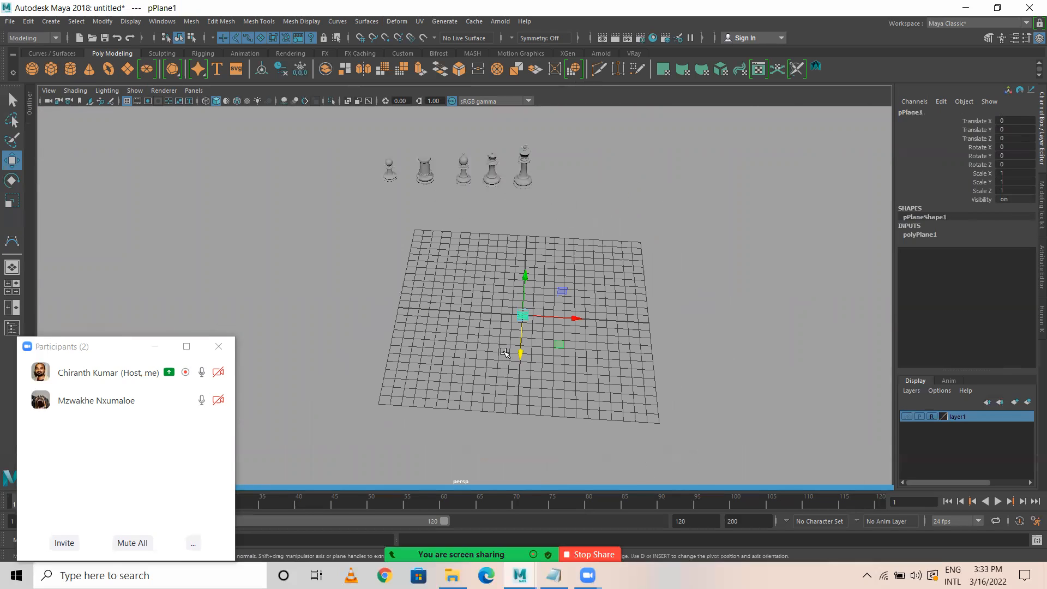
key(r)
drag(523, 315, 713, 386)
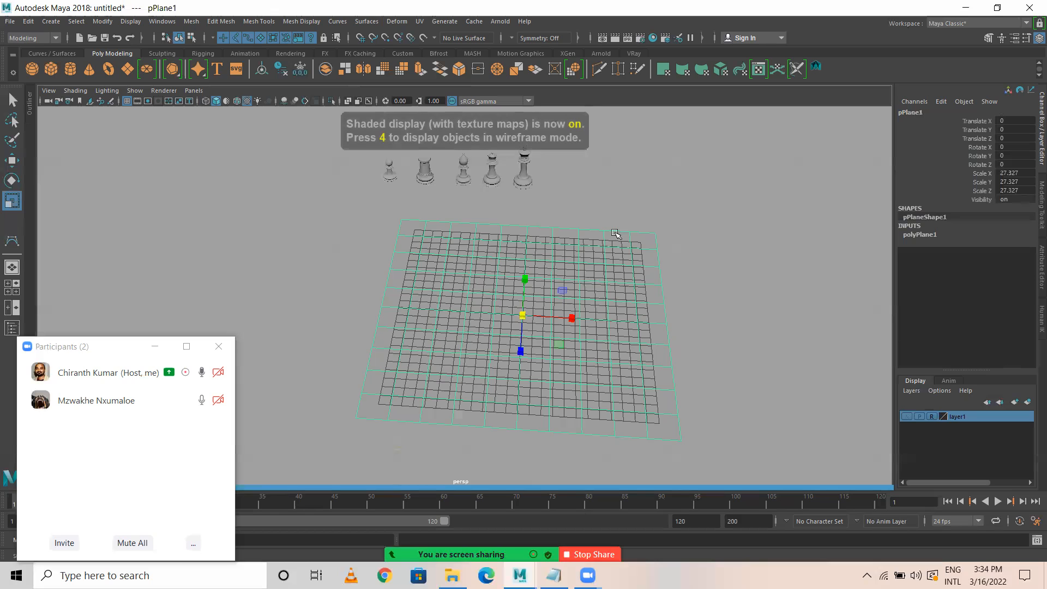
alt+drag(627, 359, 594, 337)
scroll(610, 335, up, 4)
key(w)
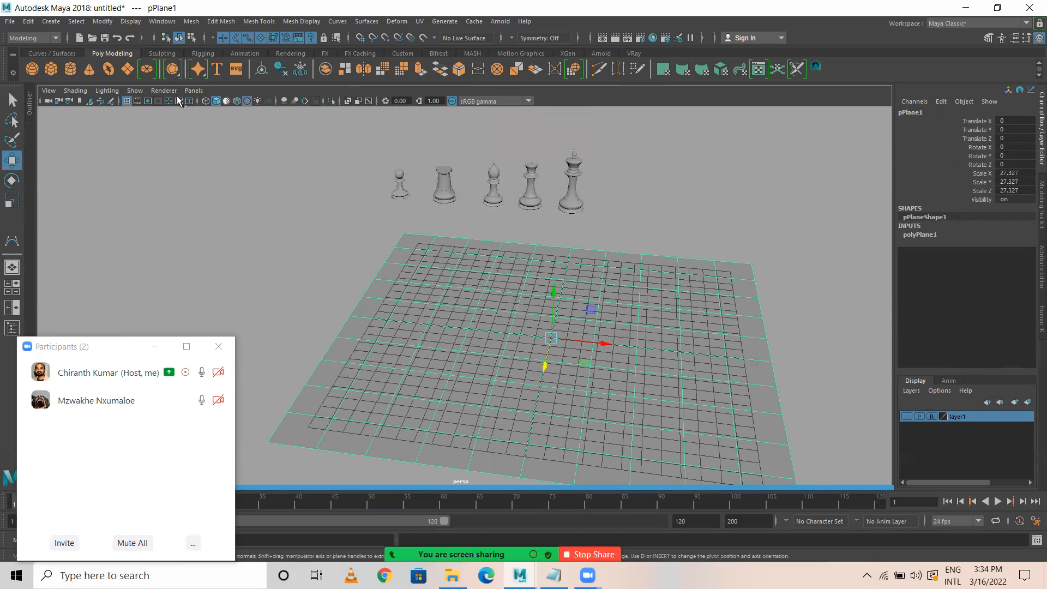
click(126, 101)
Assign a new Arnold aiStandardSurface material to the plane
right_click(550, 263)
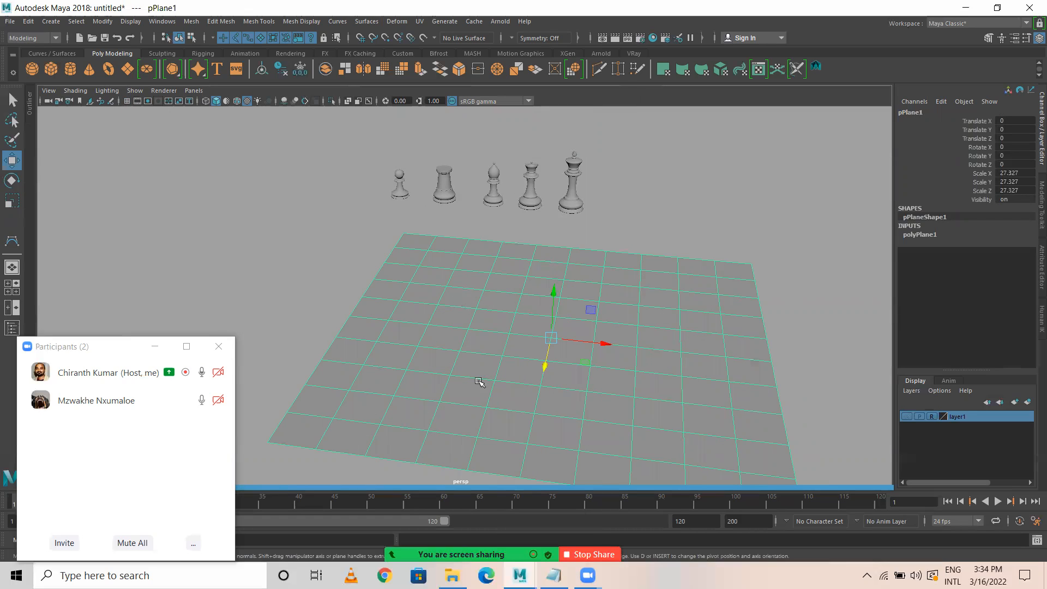
right_drag(642, 263, 644, 295)
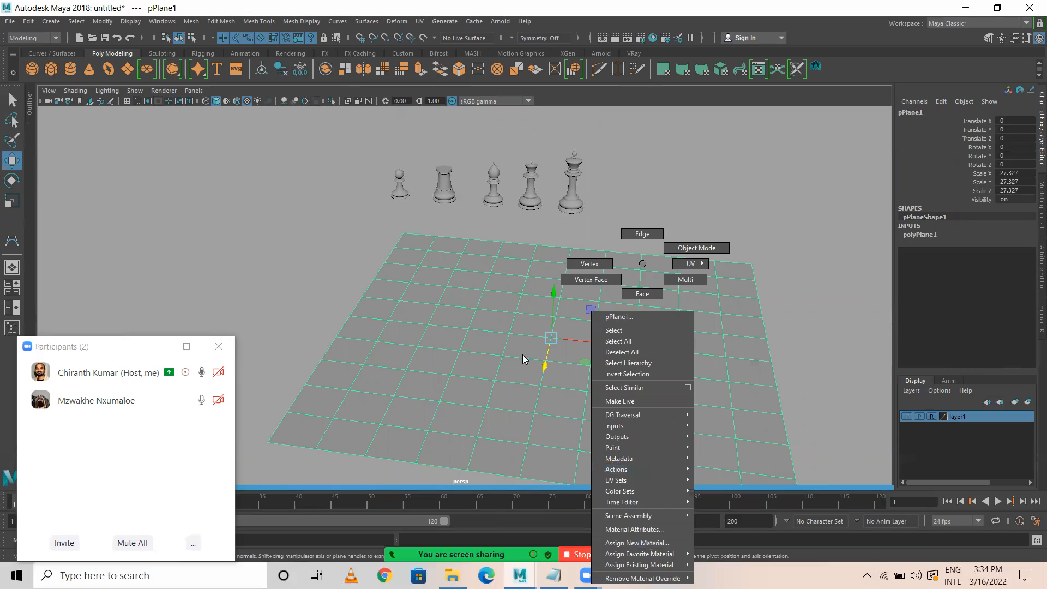
right_drag(649, 348, 649, 541)
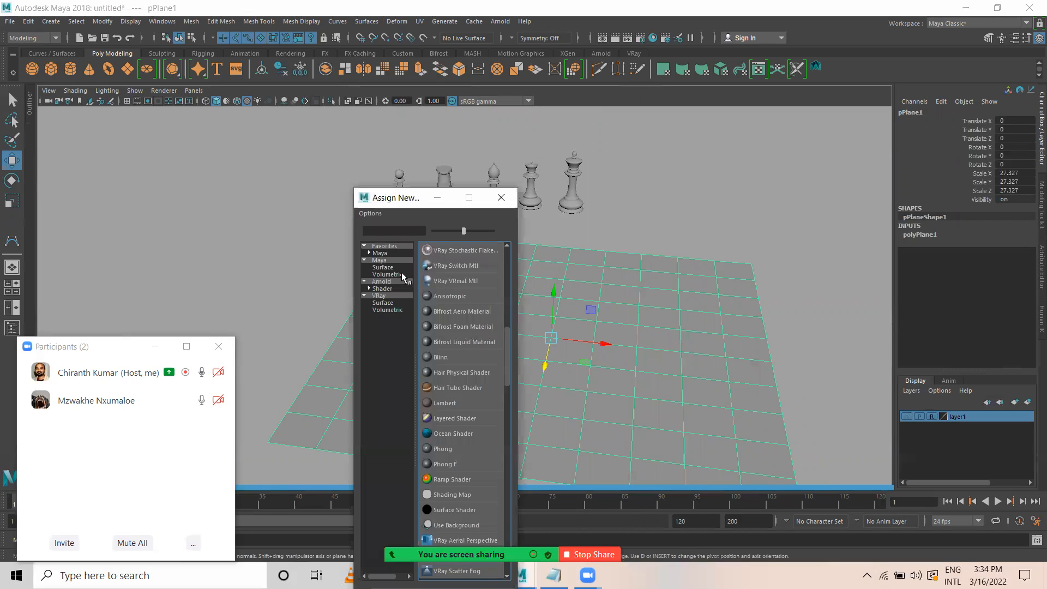
click(380, 253)
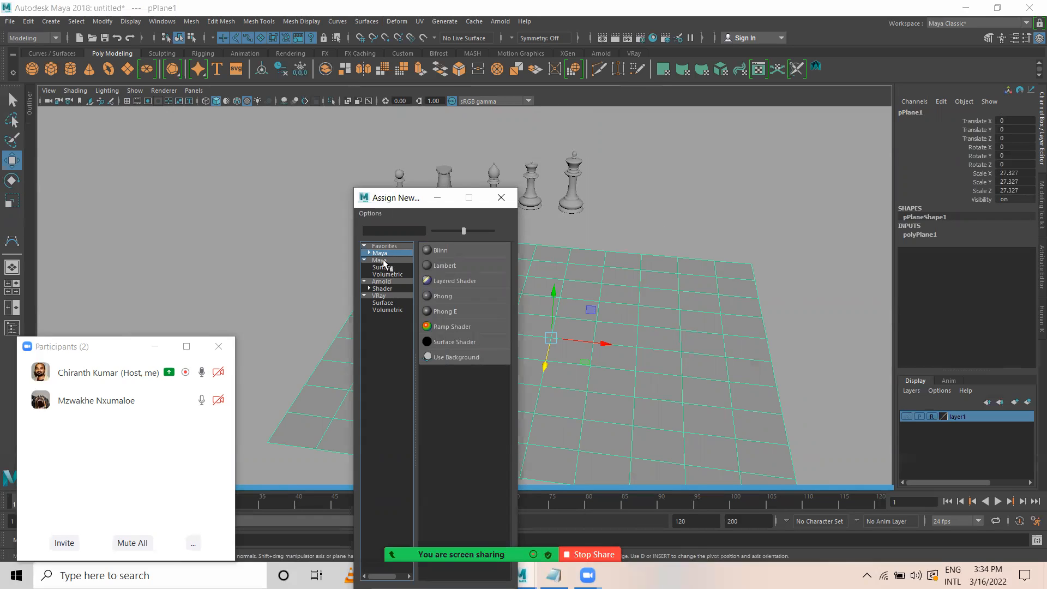
click(386, 288)
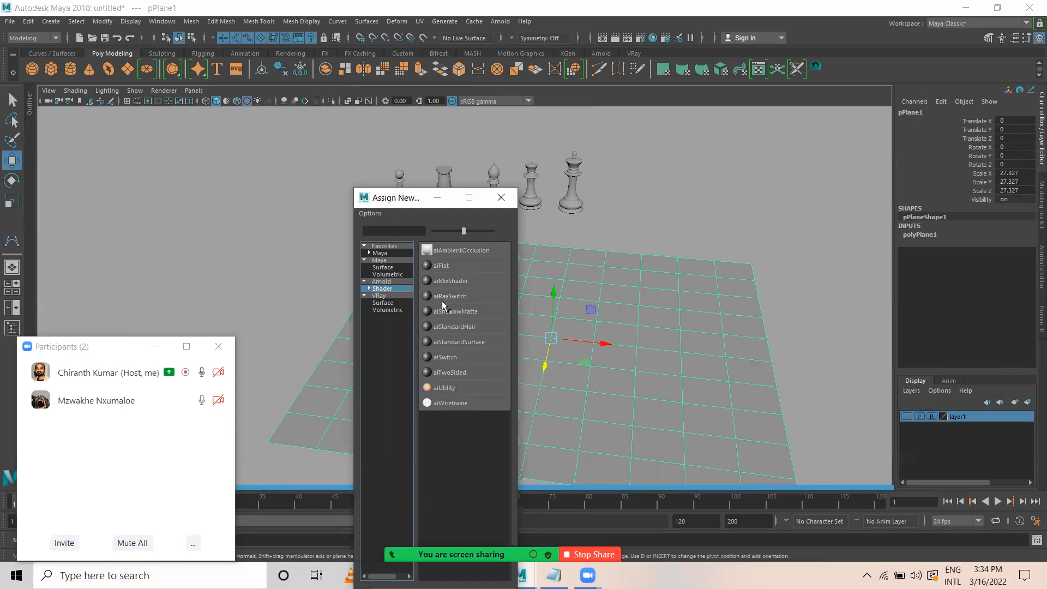
click(455, 340)
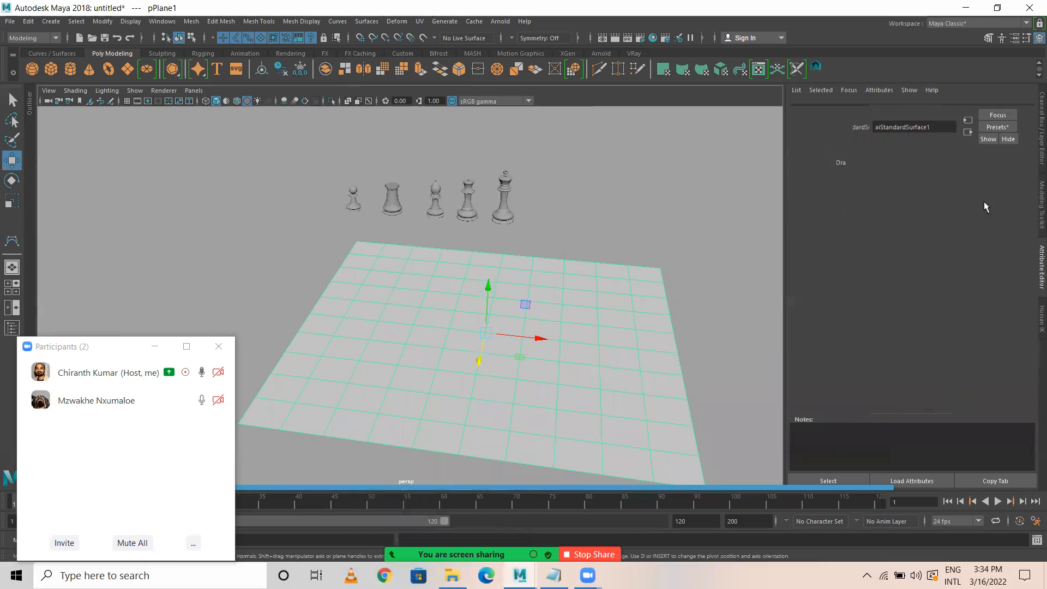
click(963, 111)
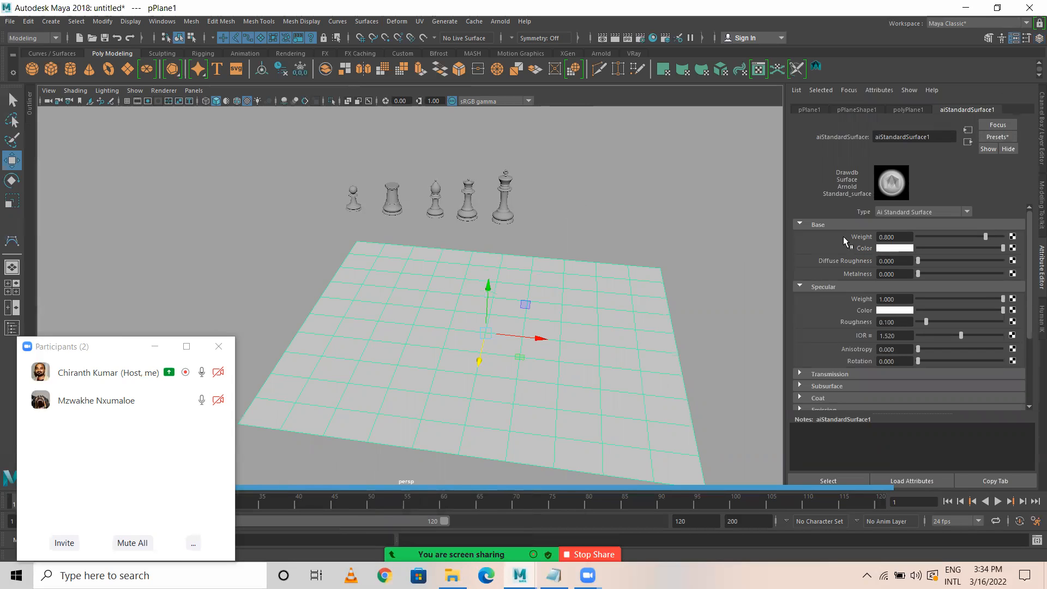
Connect a 2D Checker texture to the material's base color and display textures in the viewport
click(1013, 248)
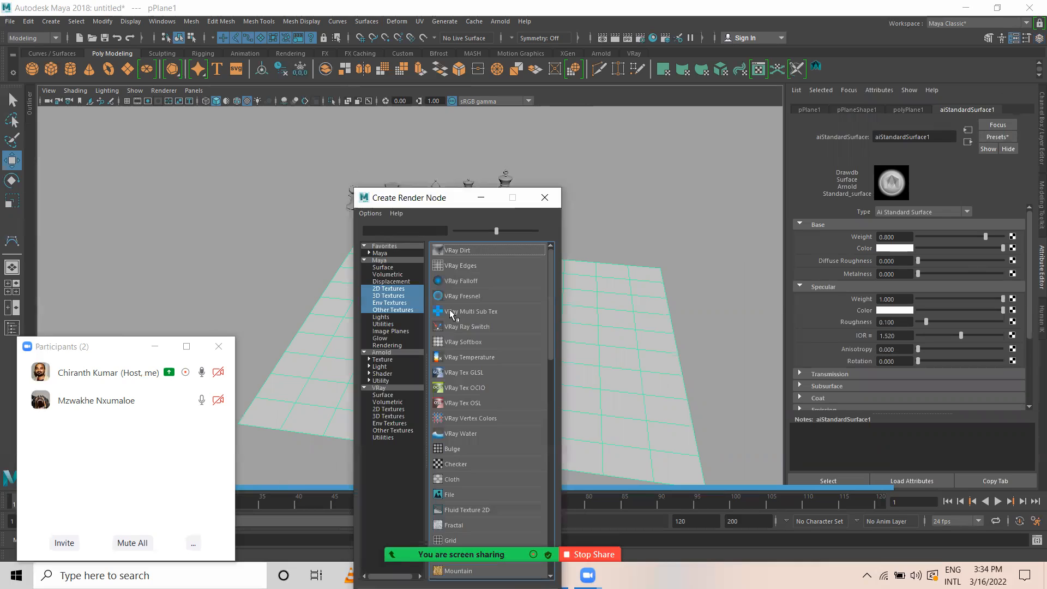
click(384, 289)
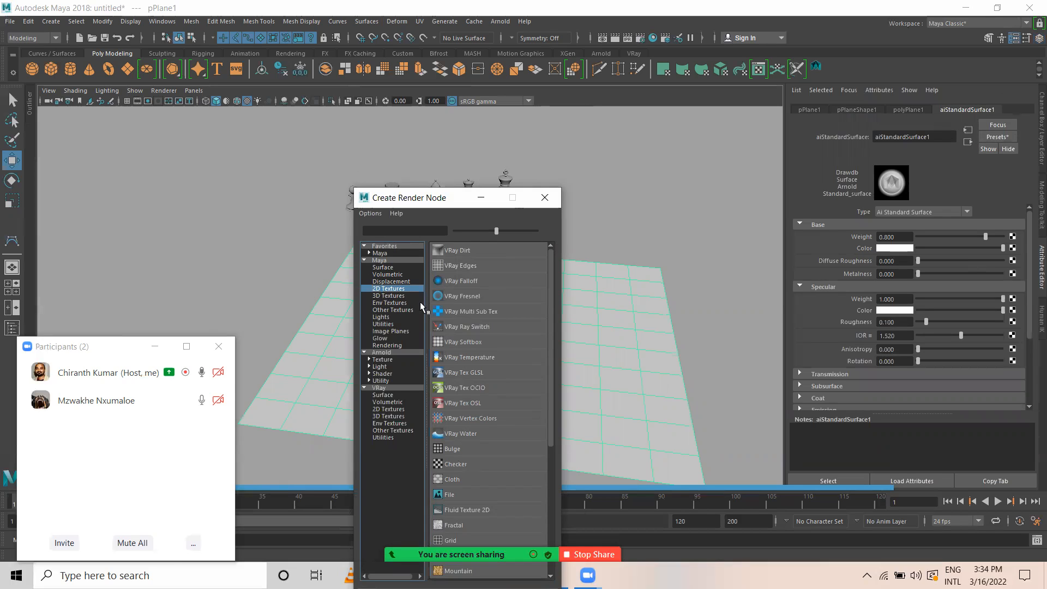
click(453, 463)
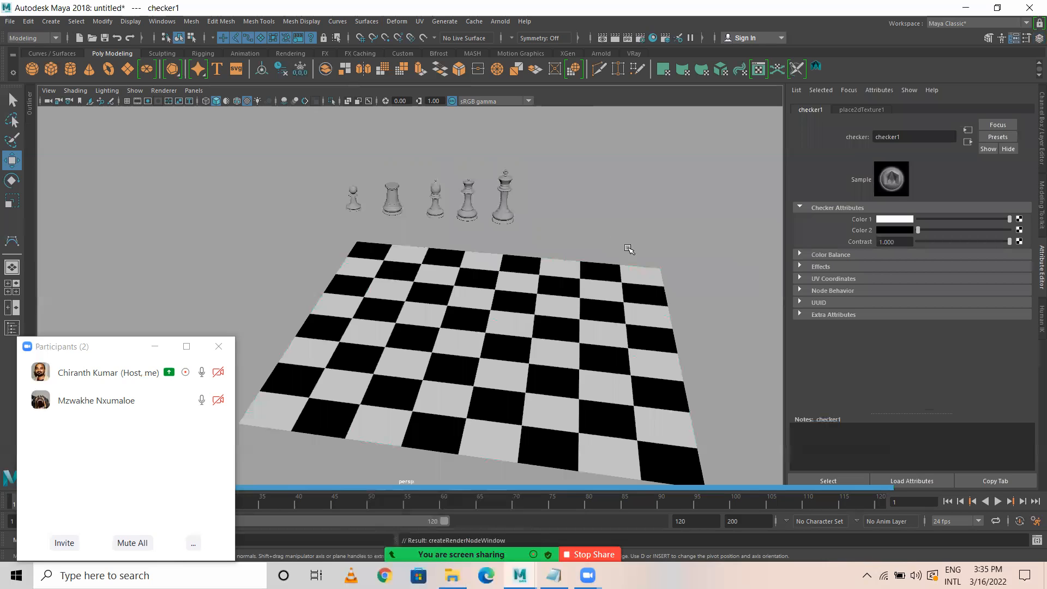
key(6)
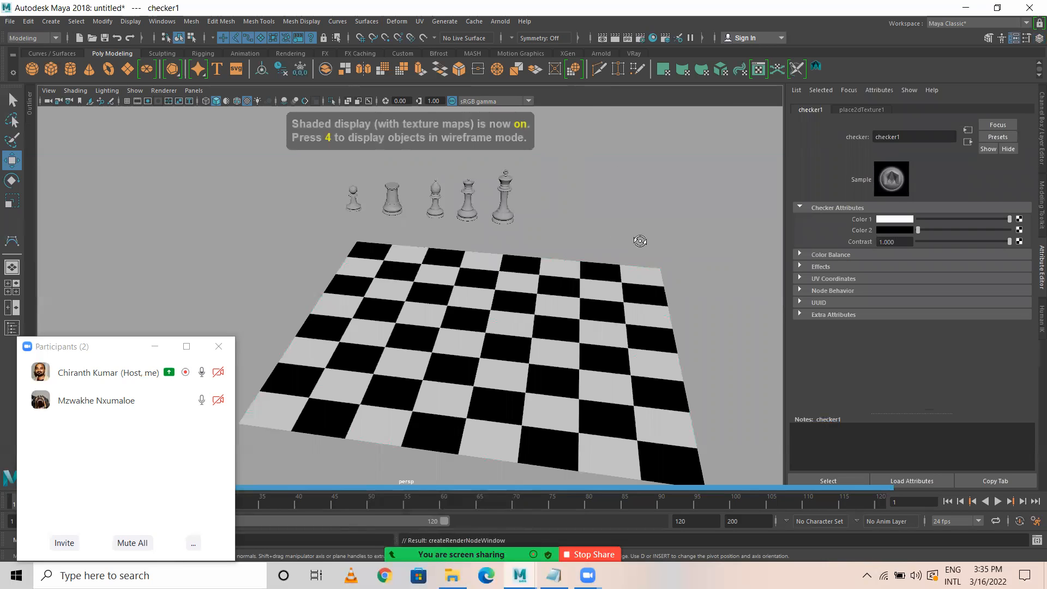
Return to the board material and lower its specular weight to 0.292
click(969, 142)
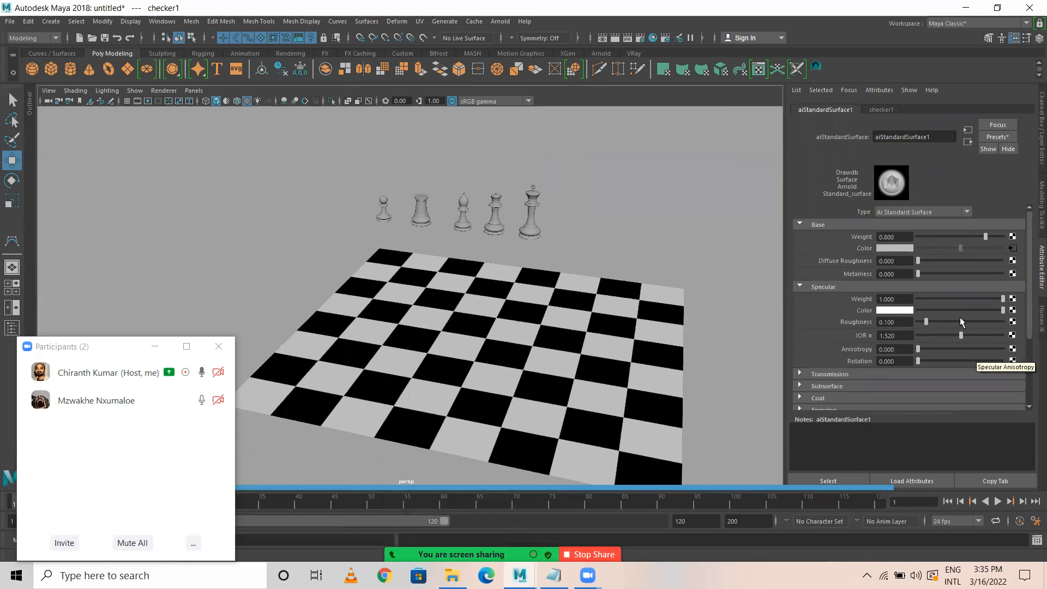
click(967, 299)
drag(966, 298, 953, 301)
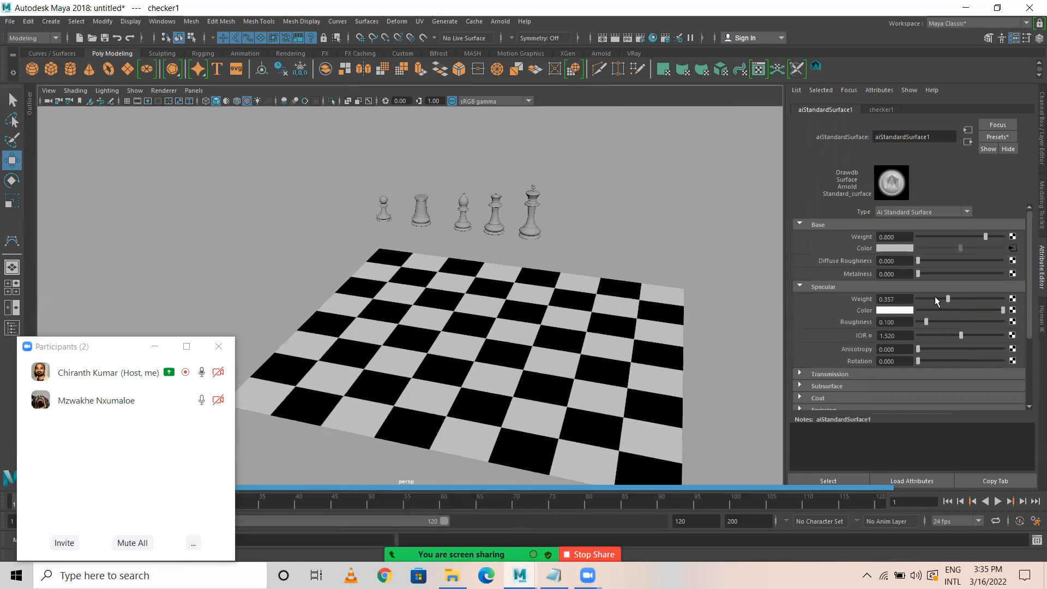
click(899, 298)
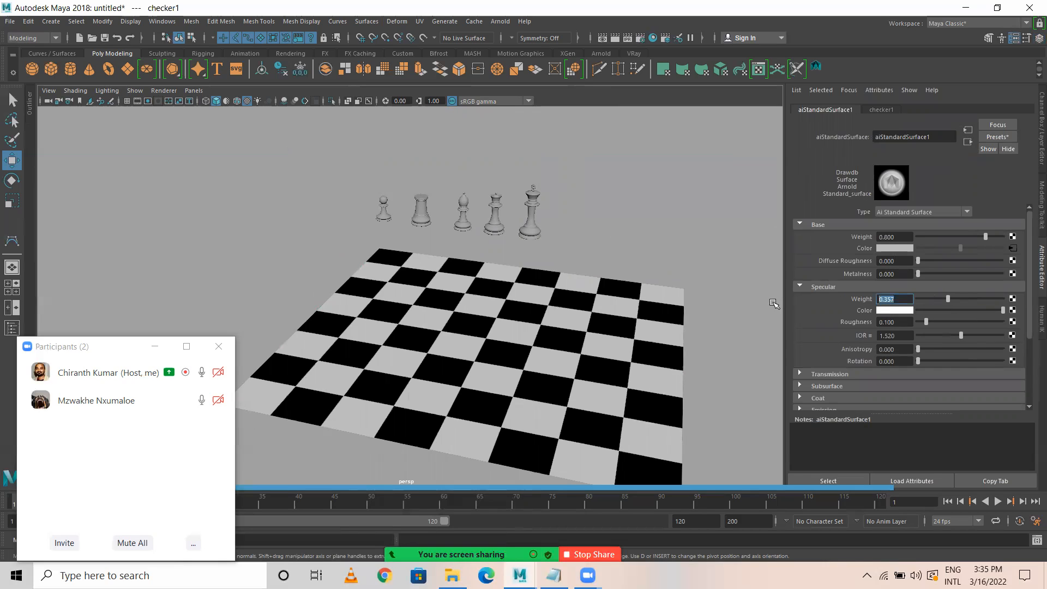
click(942, 300)
Move the pawn from the lineup to the back row of the checkerboard, near its right corner
drag(358, 177, 408, 232)
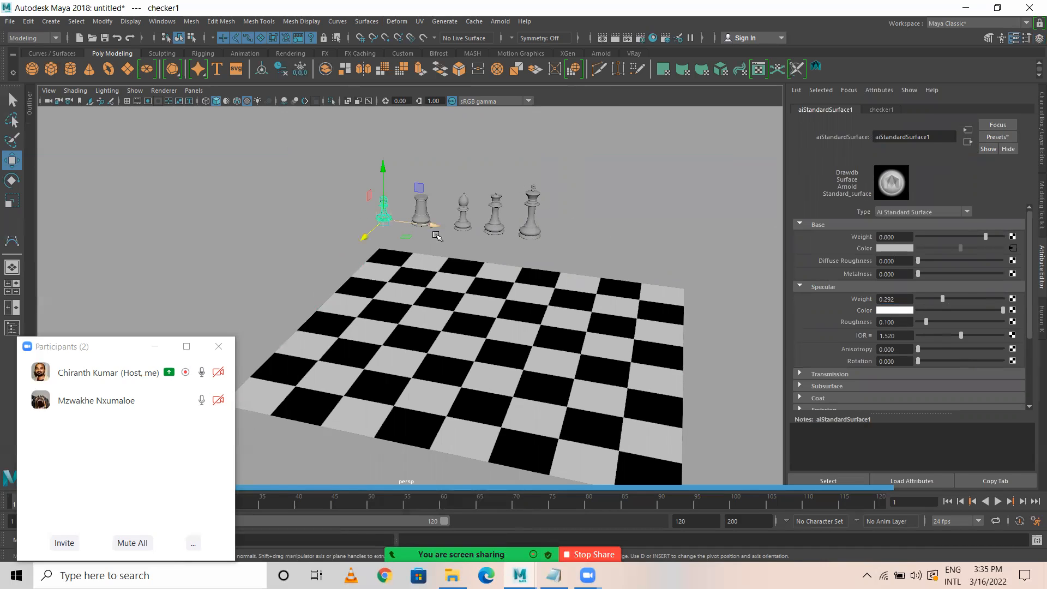
drag(661, 287, 668, 295)
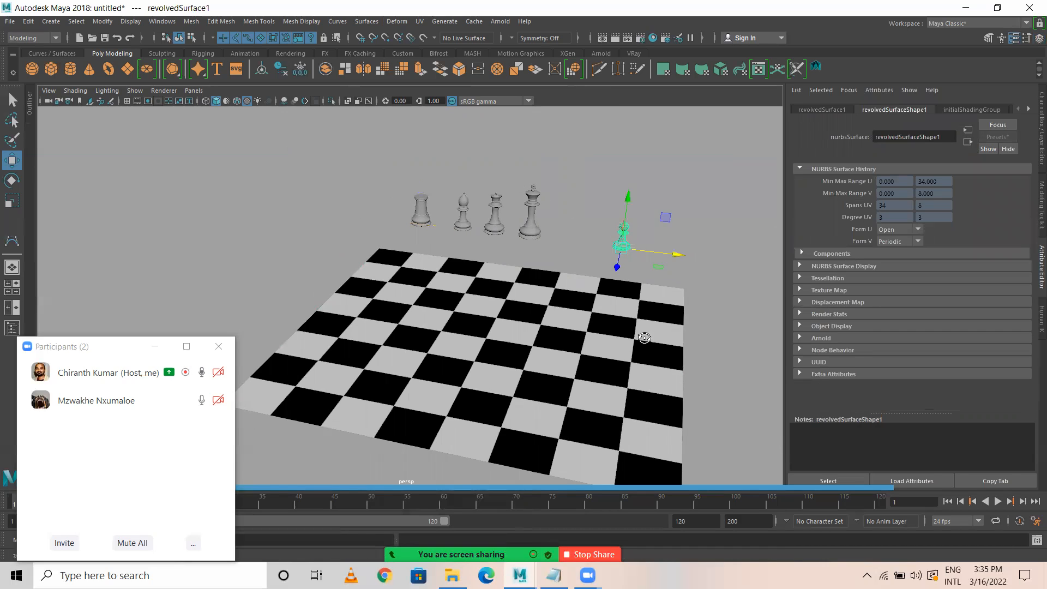
alt+drag(645, 339, 518, 349)
alt+middle_drag(518, 350, 479, 262)
drag(705, 330, 565, 333)
alt+drag(634, 376, 761, 355)
alt+right_drag(262, 283, 368, 294)
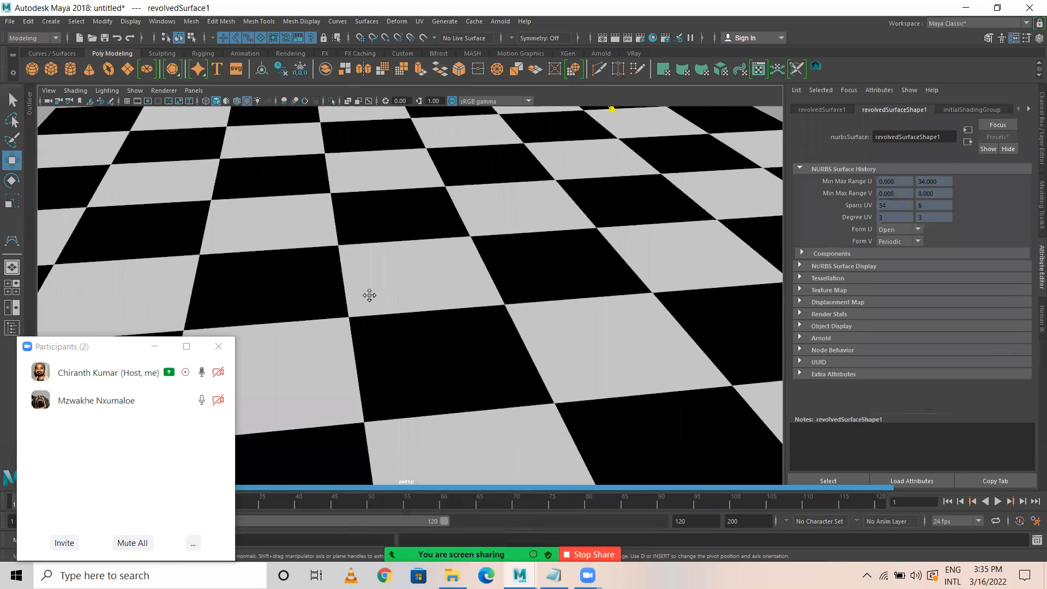
alt+middle_drag(367, 294, 221, 412)
drag(504, 202, 516, 202)
Duplicate the pawn in the textured top view and place the copy one square forward along the same column
key(space)
key(space)
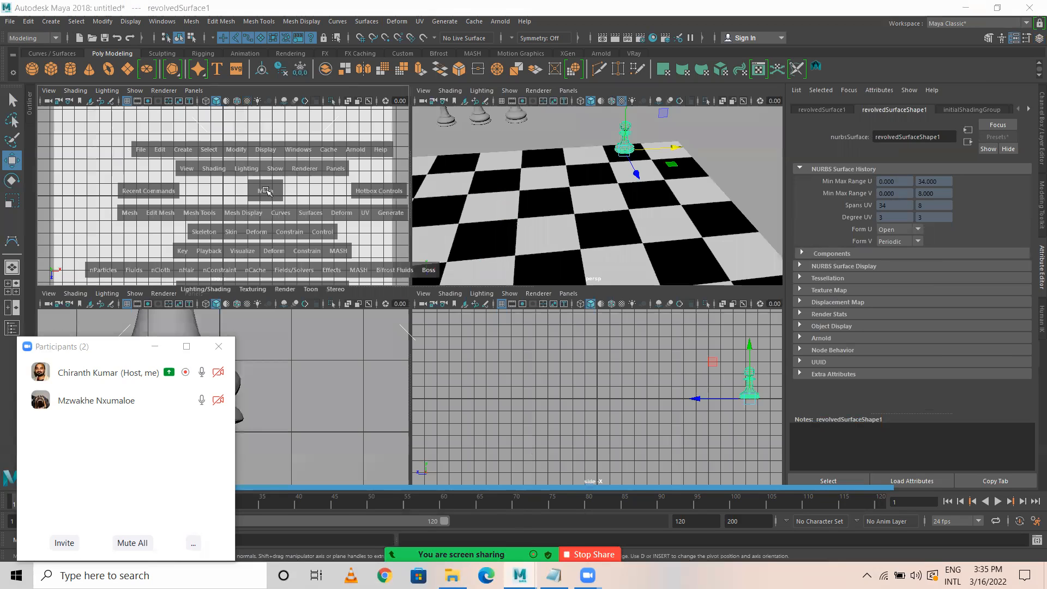
key(6)
scroll(495, 312, down, 7)
scroll(567, 199, up, 4)
scroll(556, 235, down, 4)
scroll(539, 273, up, 6)
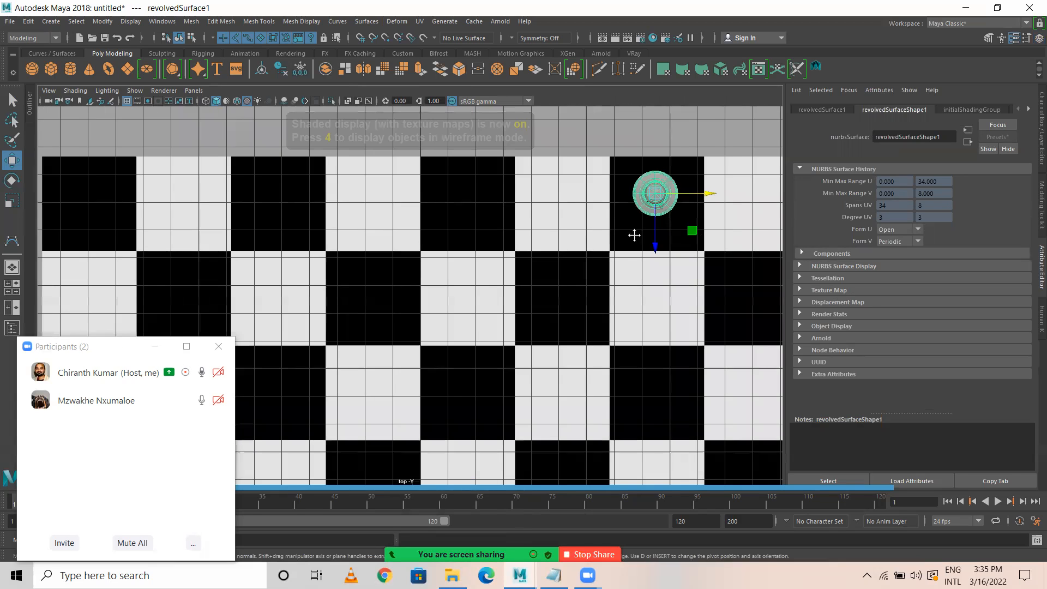
drag(530, 245, 533, 346)
key(ctrl+d)
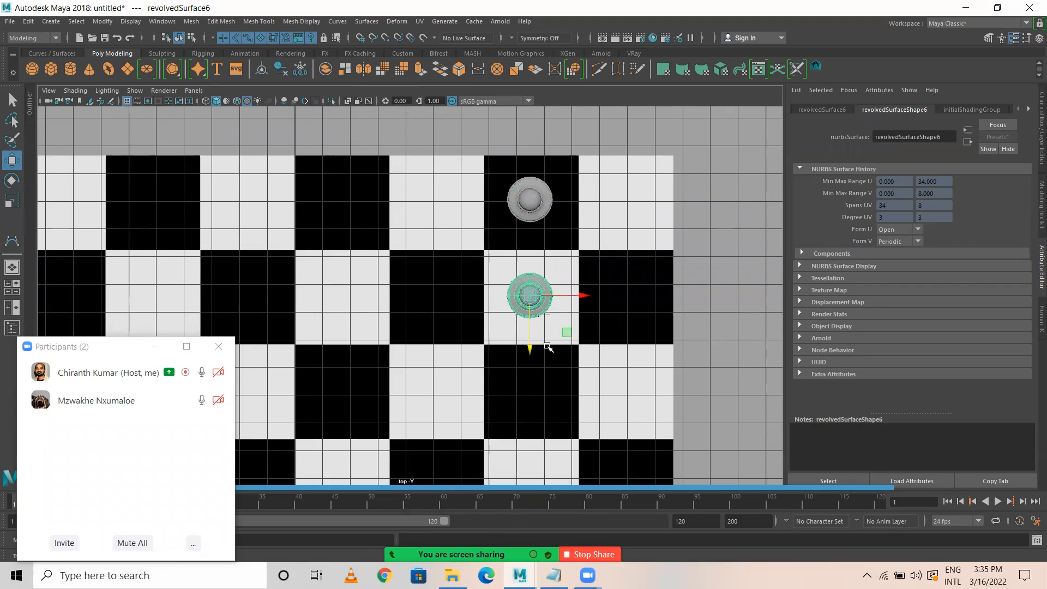
Repeat the pawn duplication with the same spacing until all eight squares of the column hold a pawn
scroll(572, 329, down, 6)
key(shift+d)
scroll(575, 329, down, 2)
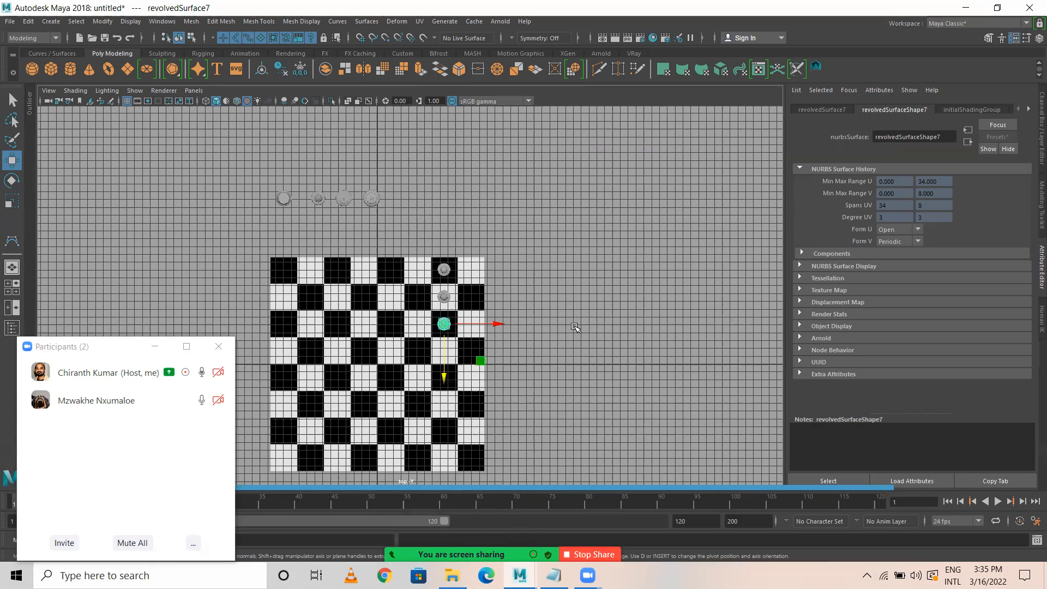
scroll(574, 329, down, 2)
key(shift+d)
key(shift+d)
key(shift+d)
key(shift+d)
key(shift+d)
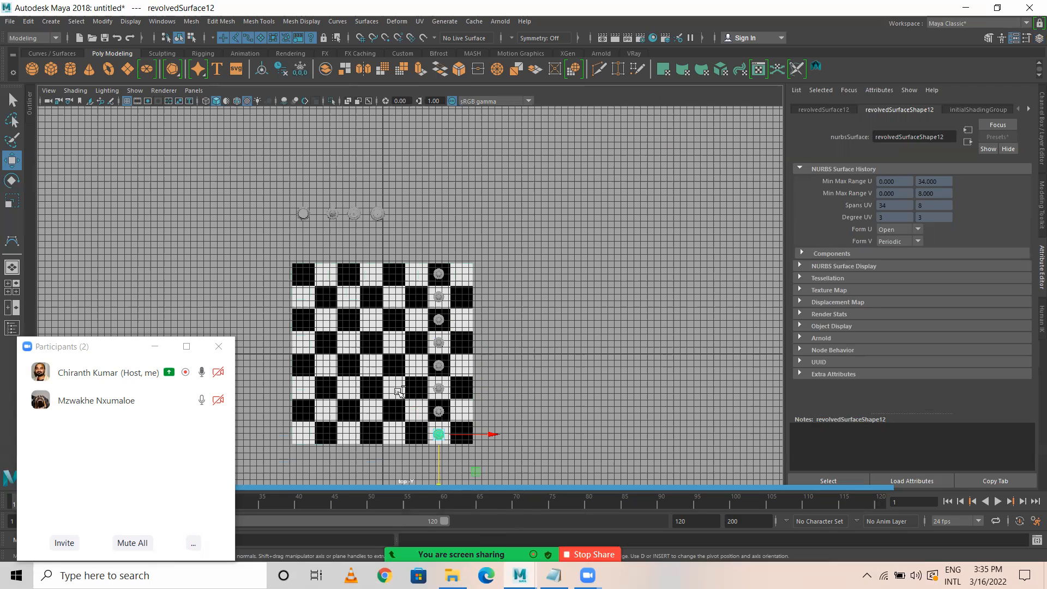
Duplicate the eight pawns without the board and move the copies to the second column on the board's opposite side
click(413, 294)
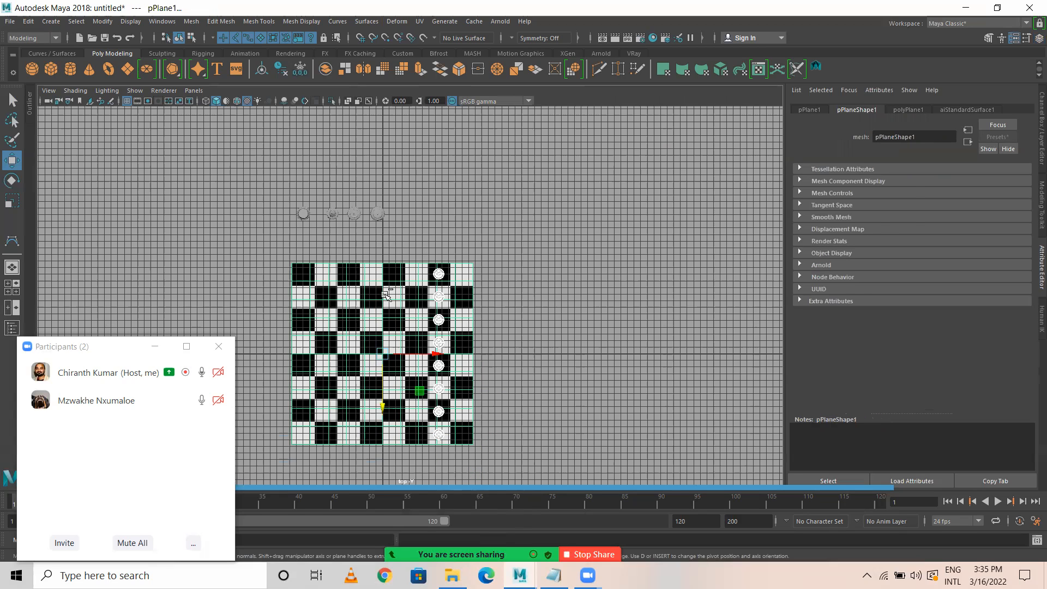
click(439, 297)
key(space)
key(space)
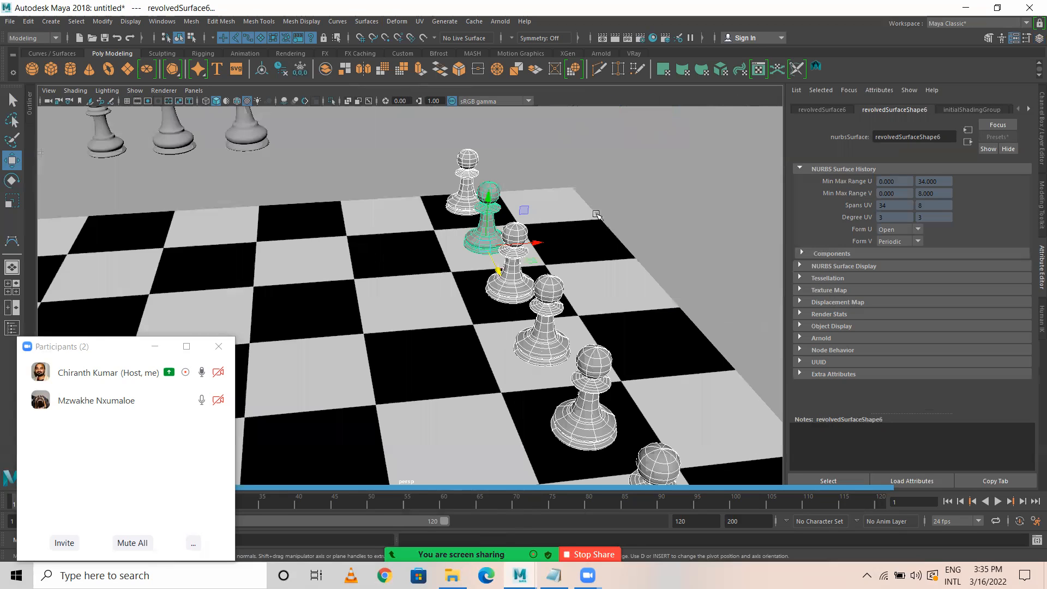
scroll(474, 291, down, 4)
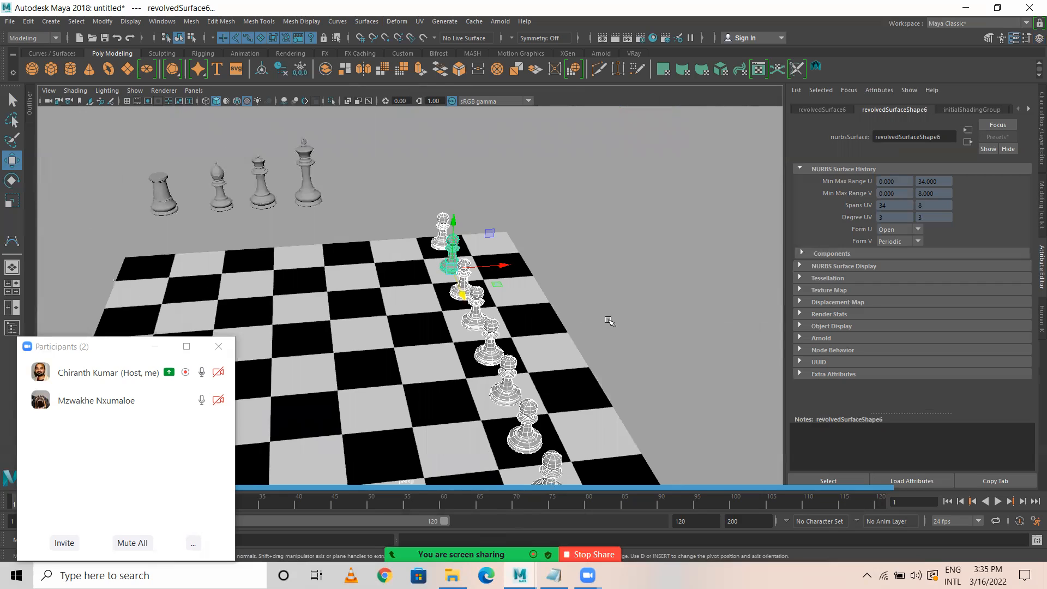
alt+middle_drag(541, 296, 584, 248)
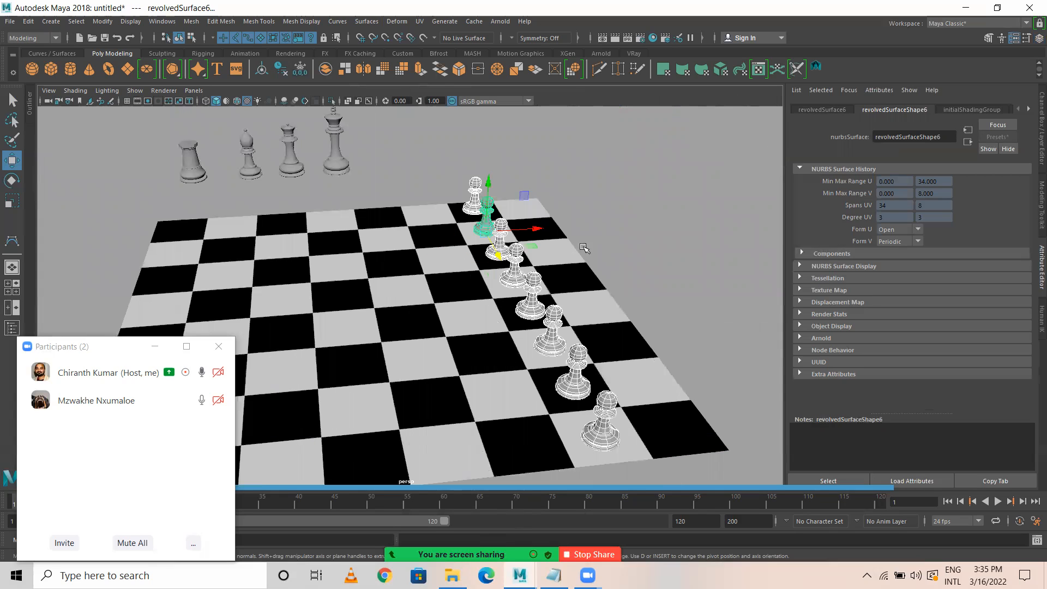
drag(532, 229, 512, 231)
key(ctrl+z)
key(ctrl+d)
key(space)
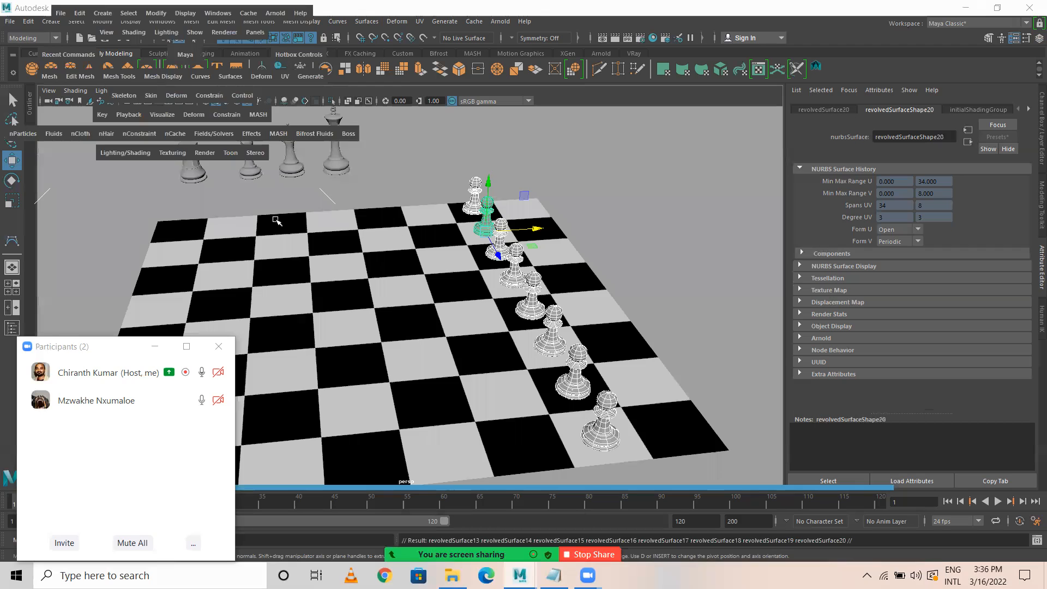
key(space)
drag(490, 300, 379, 302)
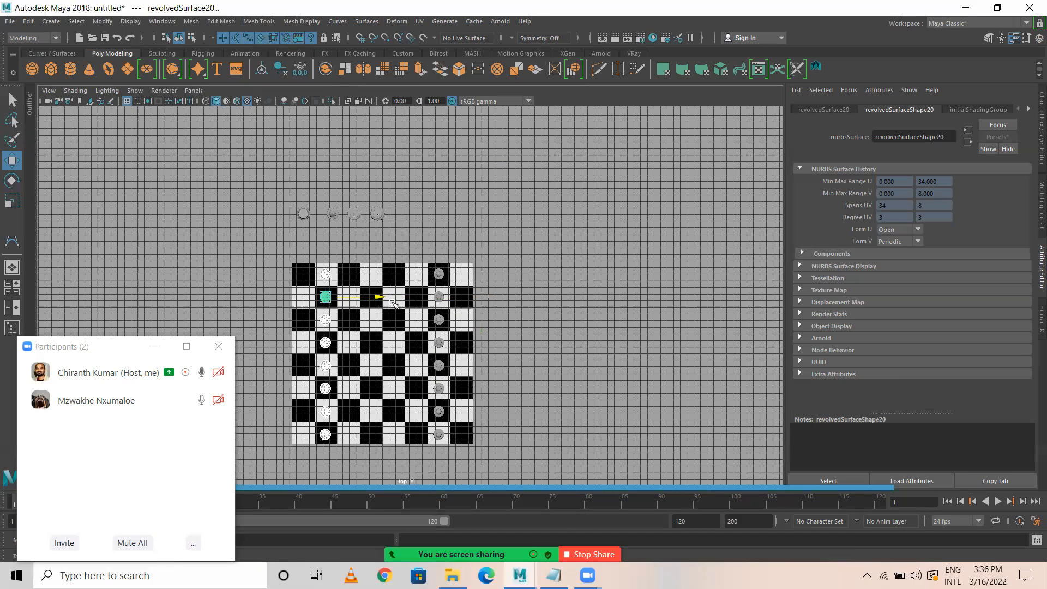
Move the rook from the lineup onto the nearest corner square, beside the end pawn of the left pawn column
key(space)
key(space)
alt+drag(491, 245, 511, 215)
click(467, 185)
mouse_move(468, 188)
alt+mouse_down()
mouse_move(470, 252)
mouse_move(433, 207)
mouse_move(401, 234)
mouse_move(465, 187)
alt+mouse_up()
click(240, 150)
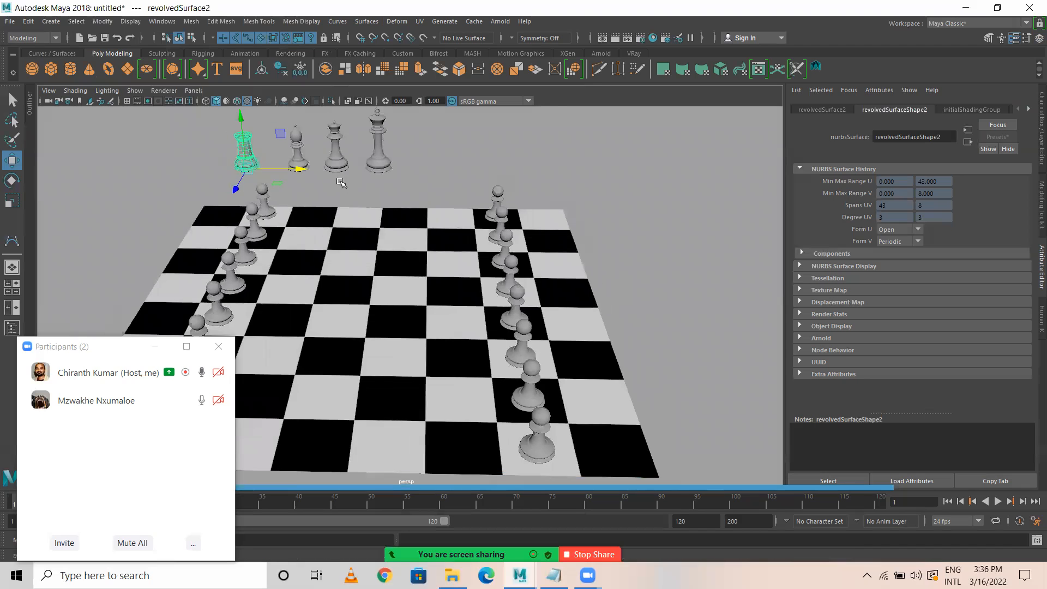
alt+drag(341, 182, 382, 180)
key(space)
key(space)
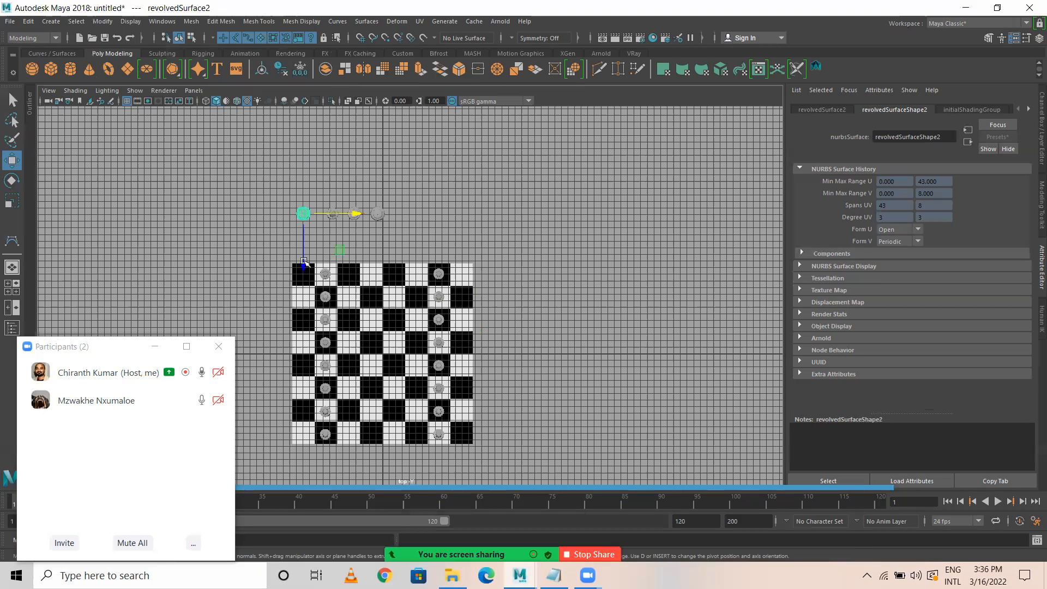
drag(304, 262, 308, 323)
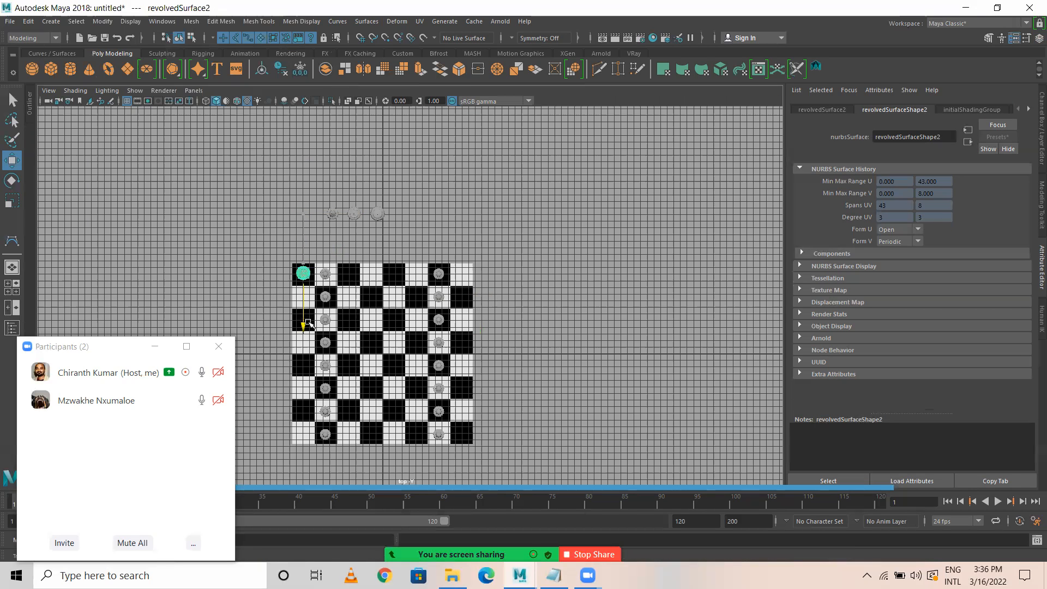
key(space)
key(space)
mouse_move(302, 228)
alt+mouse_down()
mouse_move(433, 182)
mouse_move(297, 247)
mouse_move(284, 225)
alt+mouse_up()
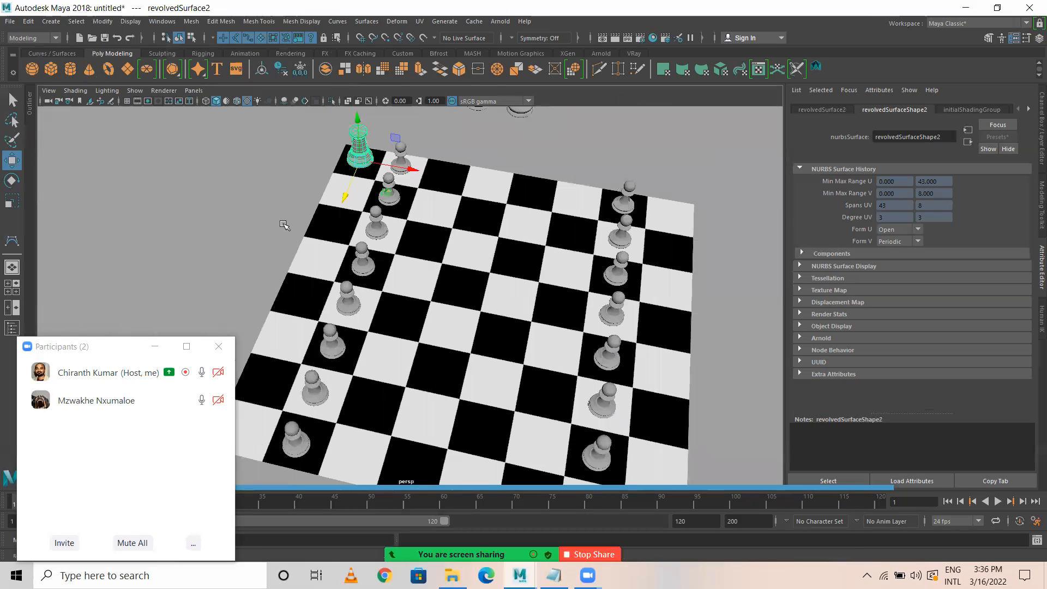
Duplicate the corner rook and move the copy to the other corner of the same outer column
key(space)
key(space)
alt+middle_drag(388, 302, 421, 257)
key(ctrl+d)
drag(333, 286, 333, 448)
Duplicate both rooks together and move the copies to the two corners on the board's opposite side
click(333, 234)
shift+click(331, 396)
key(ctrl+d)
drag(389, 395, 545, 410)
click(653, 301)
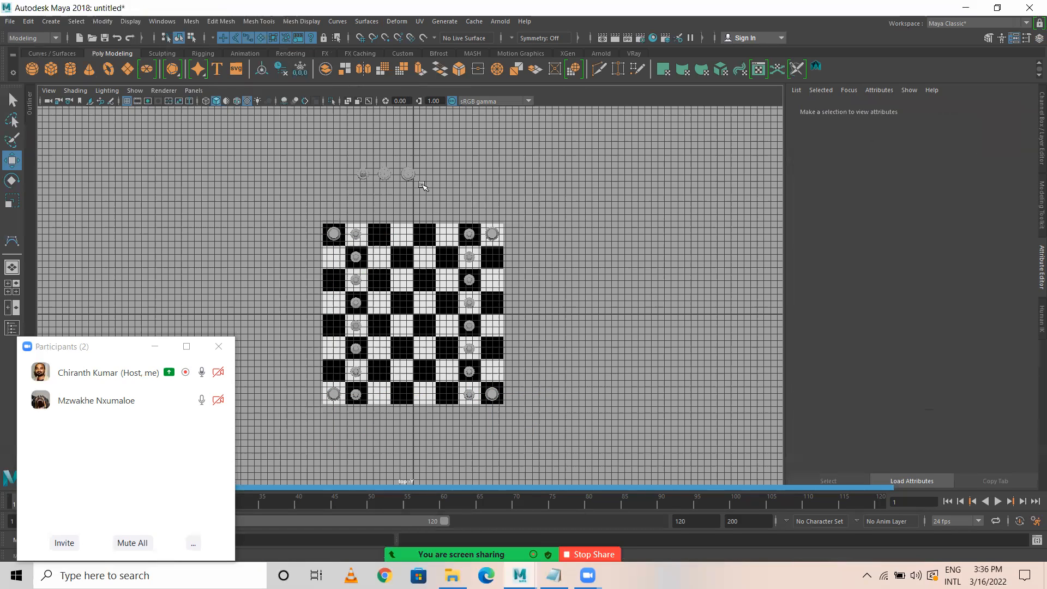
Move the bishop from the lineup onto the left outer column, on the square next to the first rook
drag(355, 163, 362, 295)
drag(424, 278, 384, 278)
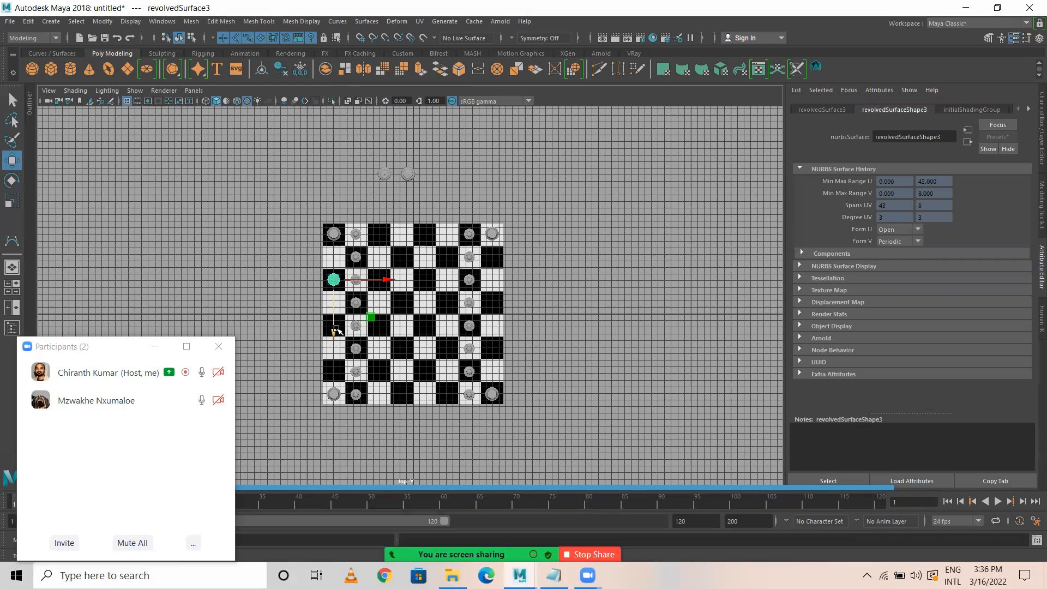
drag(334, 329, 336, 310)
Duplicate the bishop to the opposite outer column, and duplicate both bishops to the squares beside the other two rooks
key(ctrl+d)
drag(388, 258, 547, 267)
click(333, 259)
key(ctrl+d)
drag(336, 309, 347, 423)
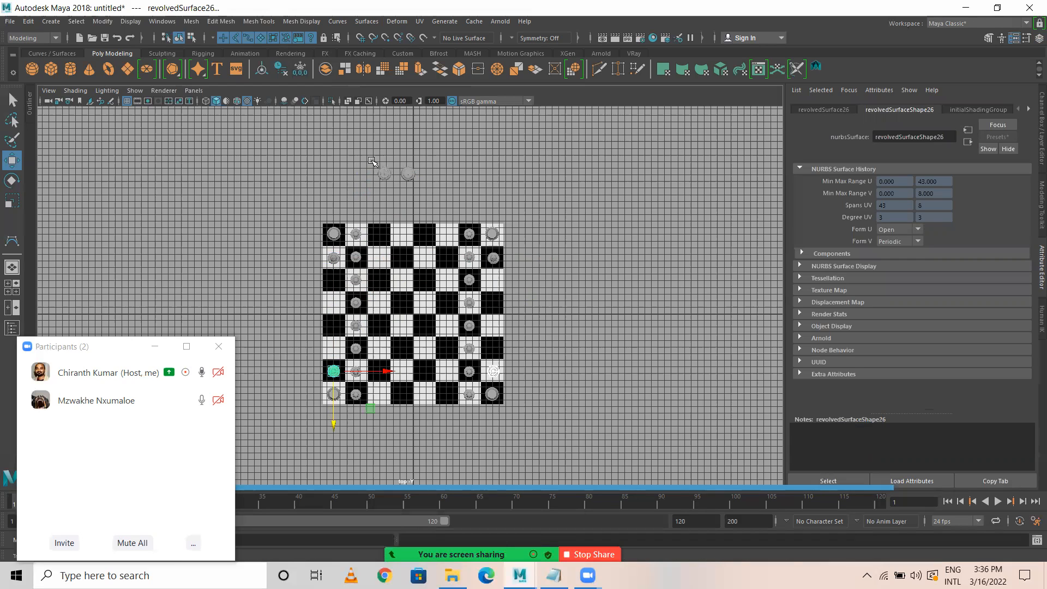
Move the queen from the lineup onto the fifth square of the left outer column
click(384, 173)
drag(384, 226, 384, 368)
drag(440, 315, 387, 314)
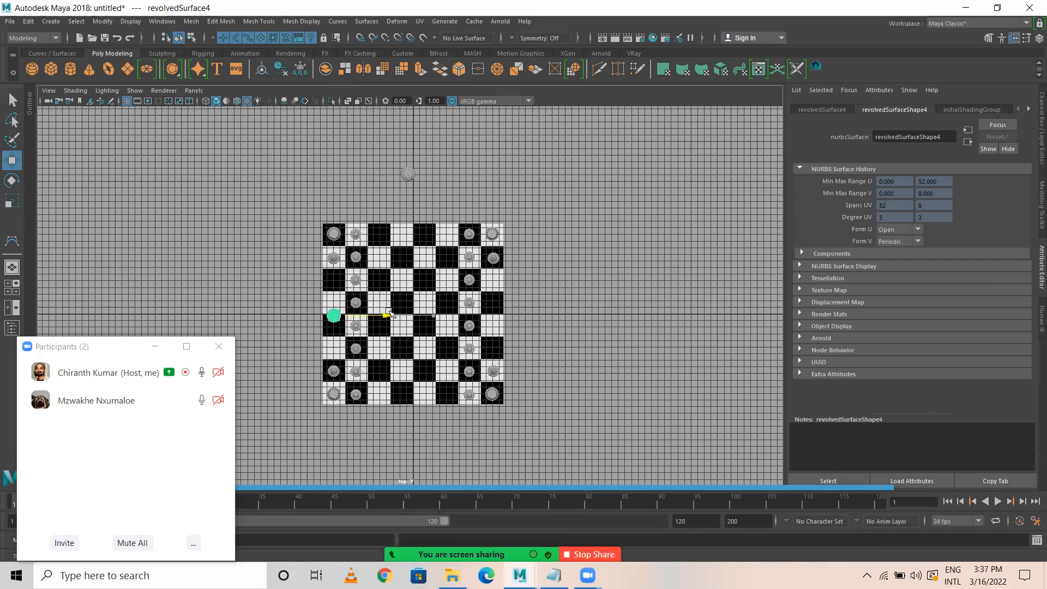
drag(334, 361, 333, 370)
Duplicate the queen to the opposite outer column and place the copy on its fourth square
key(ctrl+d)
drag(392, 326, 548, 326)
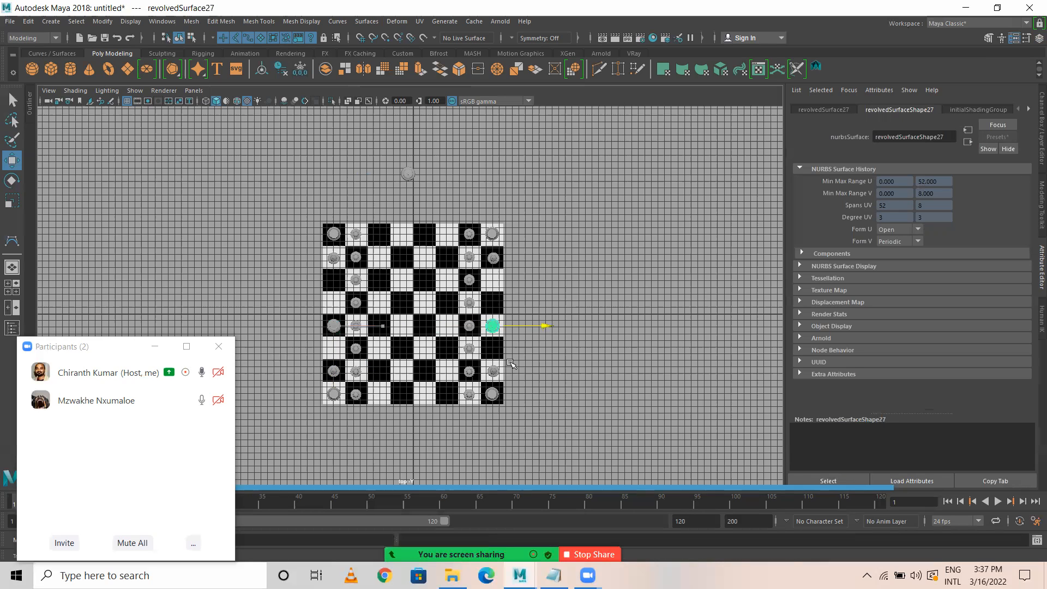
drag(492, 374, 491, 351)
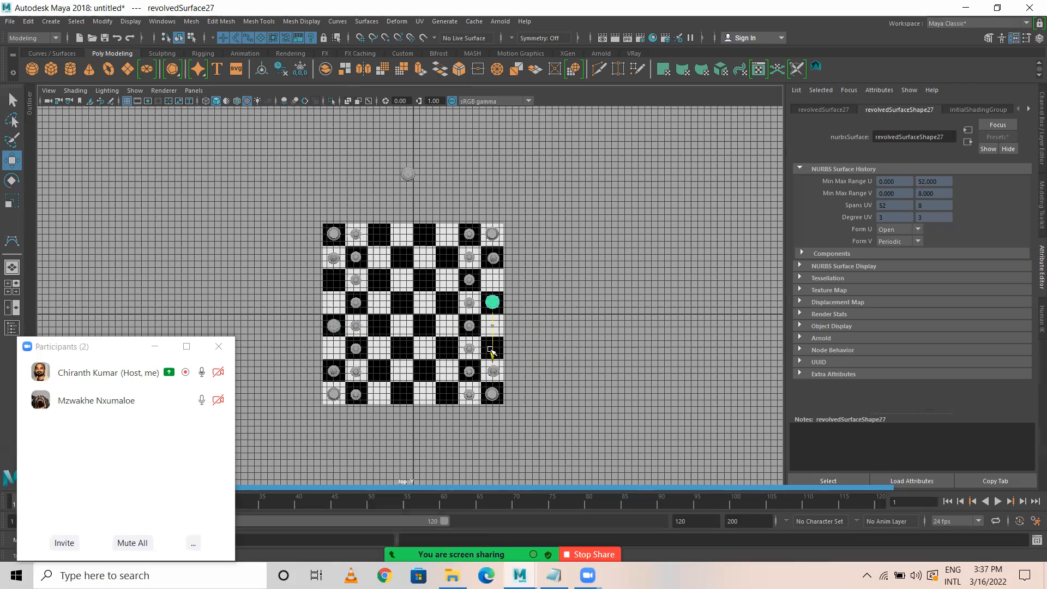
Duplicate the king from the lineup and place the copy on the fourth square of the left outer column, beside the queen
click(408, 174)
key(ctrl+d)
drag(410, 221, 410, 358)
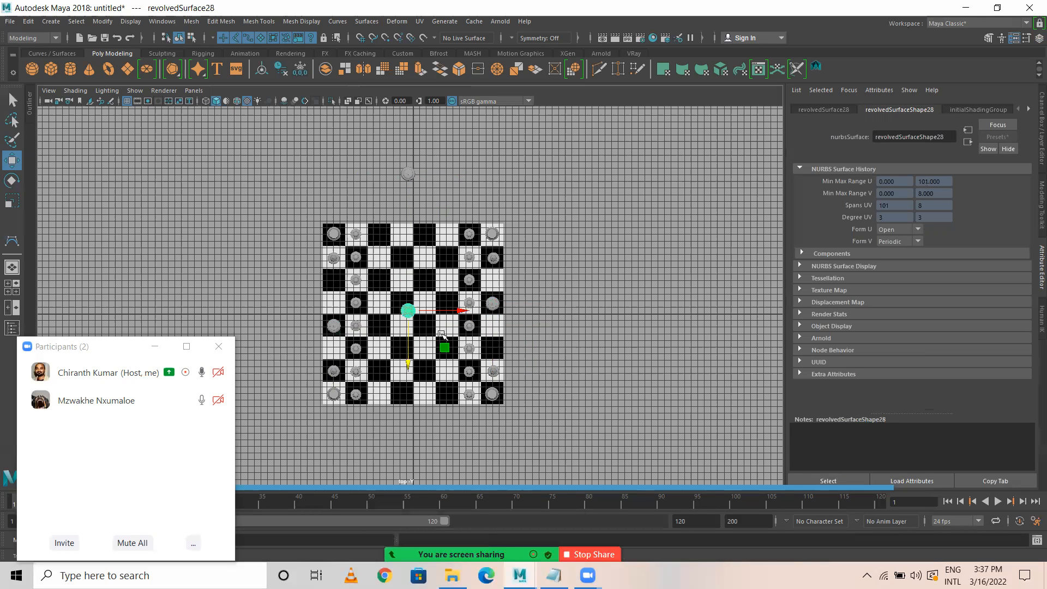
drag(466, 312, 392, 303)
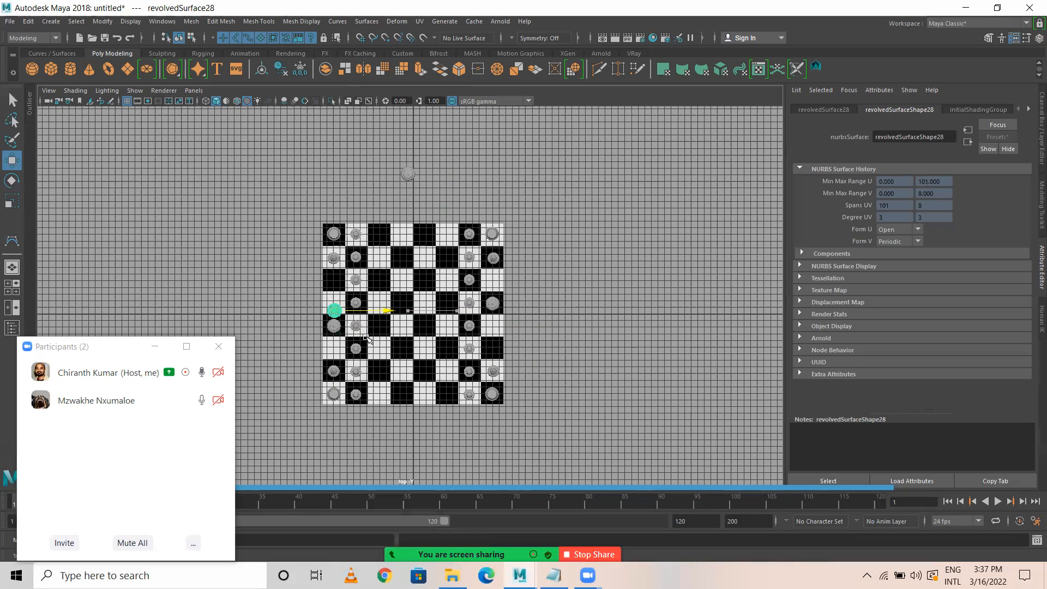
drag(335, 361, 335, 356)
Duplicate the placed king to the opposite outer column and set the copy on the fifth square beside that queen
key(ctrl+d)
drag(388, 307, 552, 321)
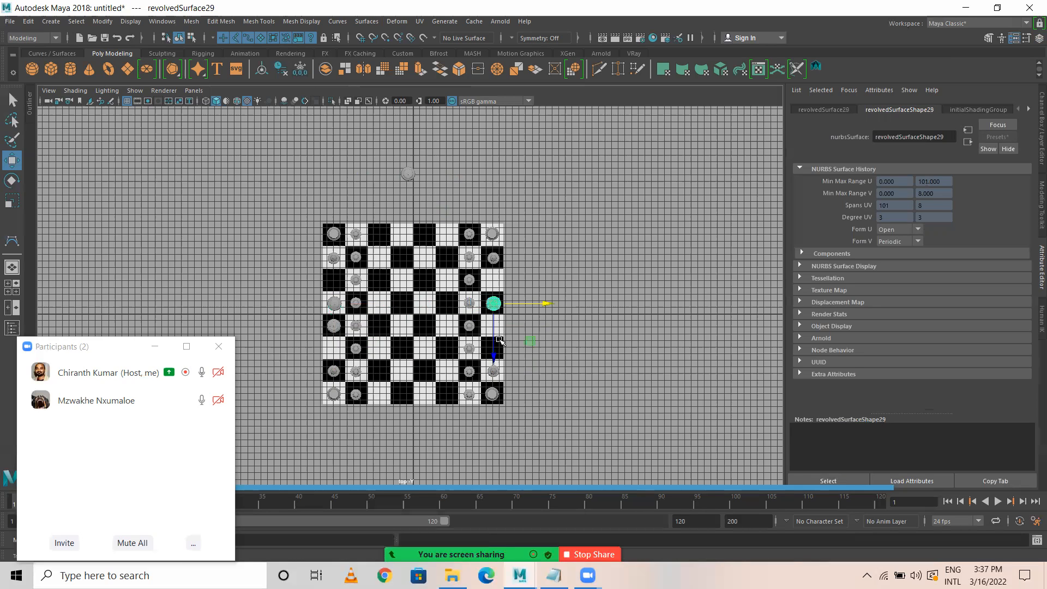
drag(493, 355, 495, 376)
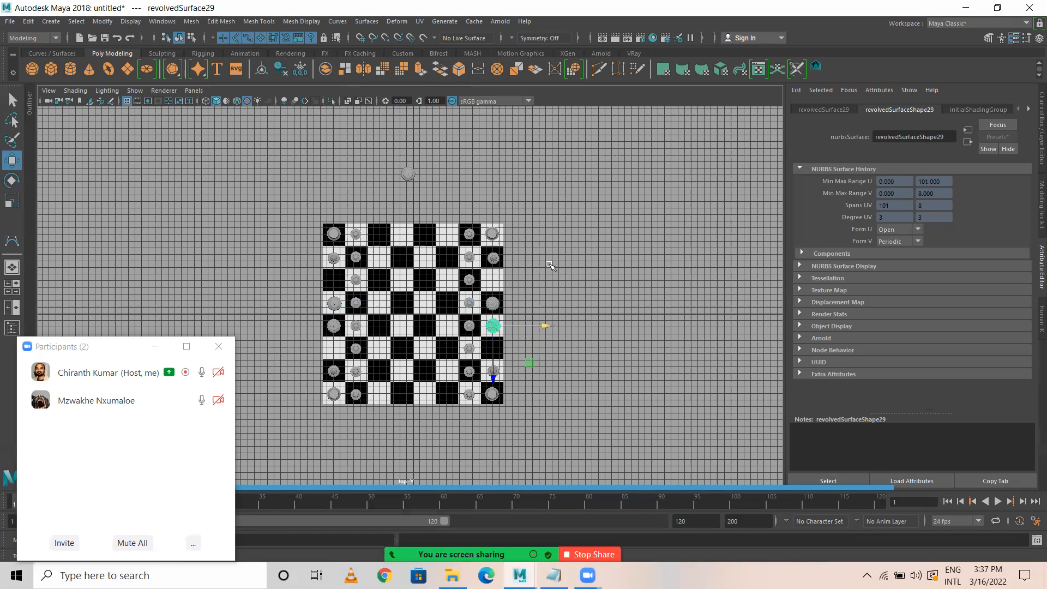
click(549, 264)
Delete the leftover king standing outside the checkerboard
key(space)
key(space)
alt+drag(602, 205, 511, 251)
scroll(425, 235, up, 4)
scroll(444, 248, down, 2)
scroll(448, 251, up, 2)
click(704, 221)
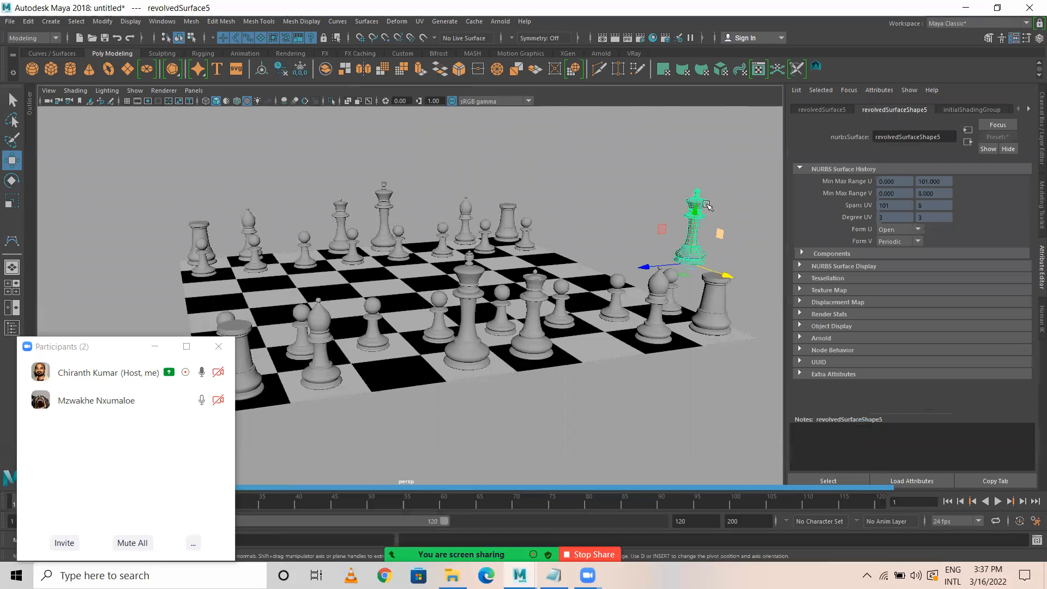
click(679, 176)
Group all the pieces on the board's left side, leaving out the board, and center the group's pivot
alt+drag(588, 254, 556, 268)
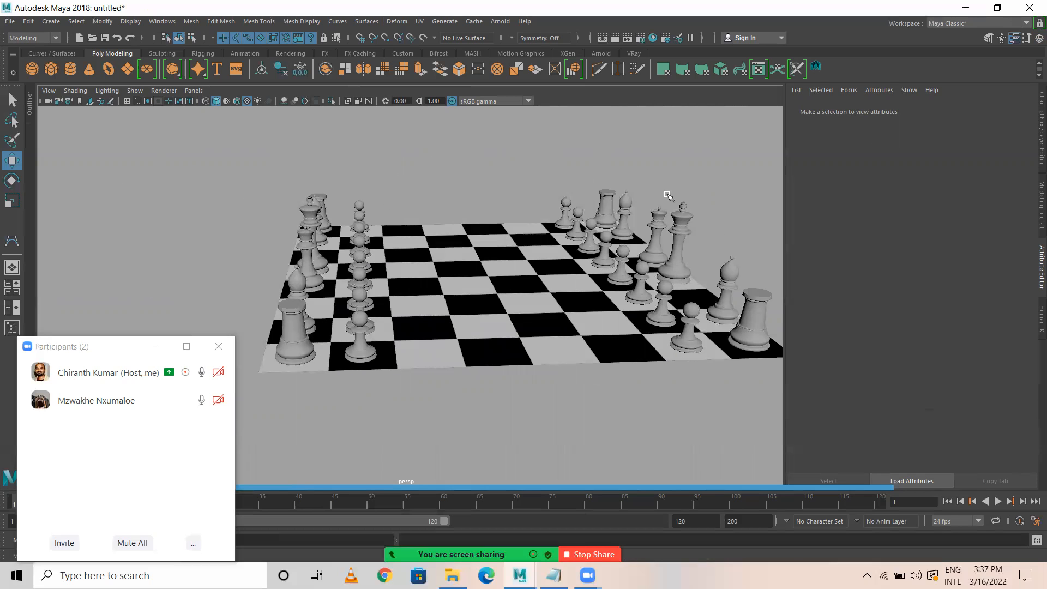
drag(257, 159, 419, 473)
shift+click(387, 335)
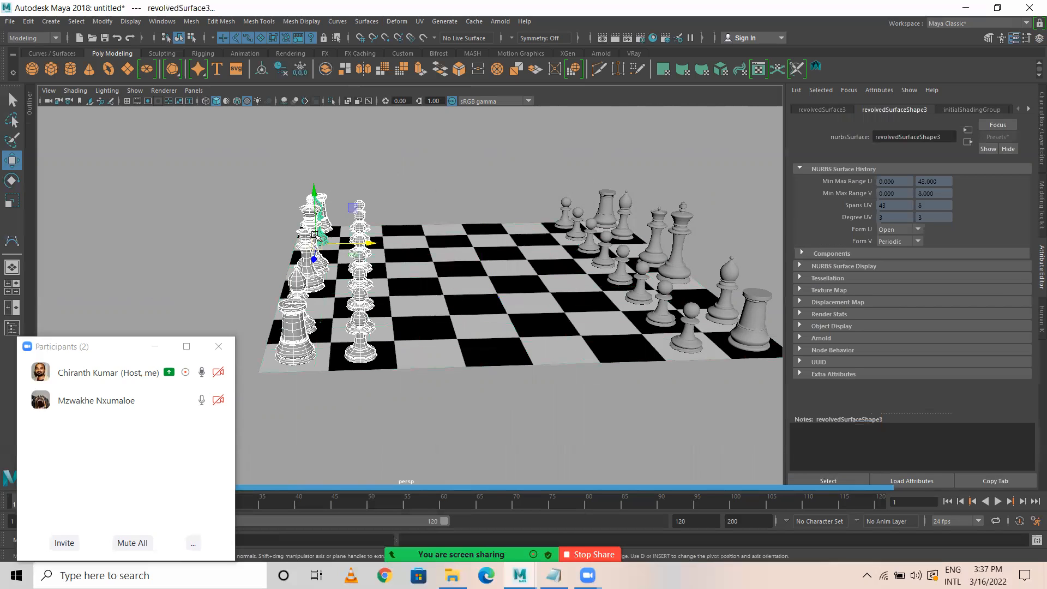
key(ctrl+g)
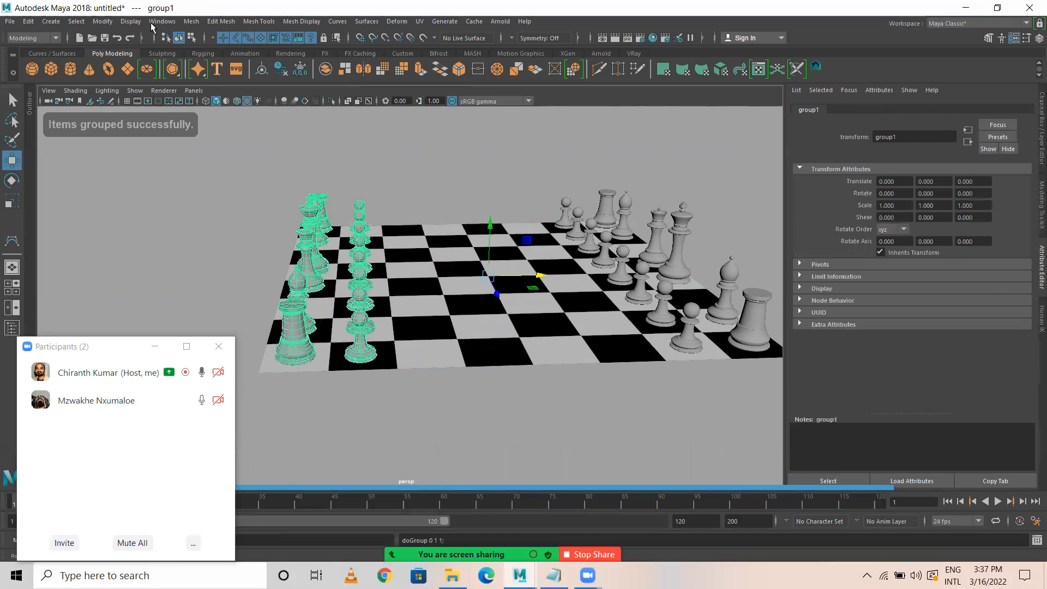
click(102, 21)
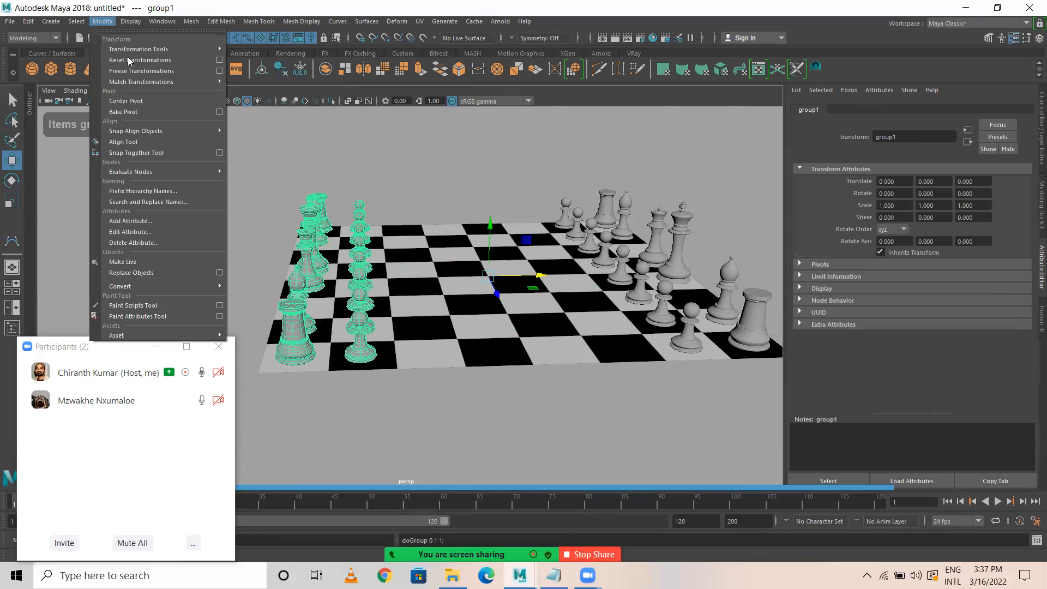
click(140, 101)
double_click(904, 141)
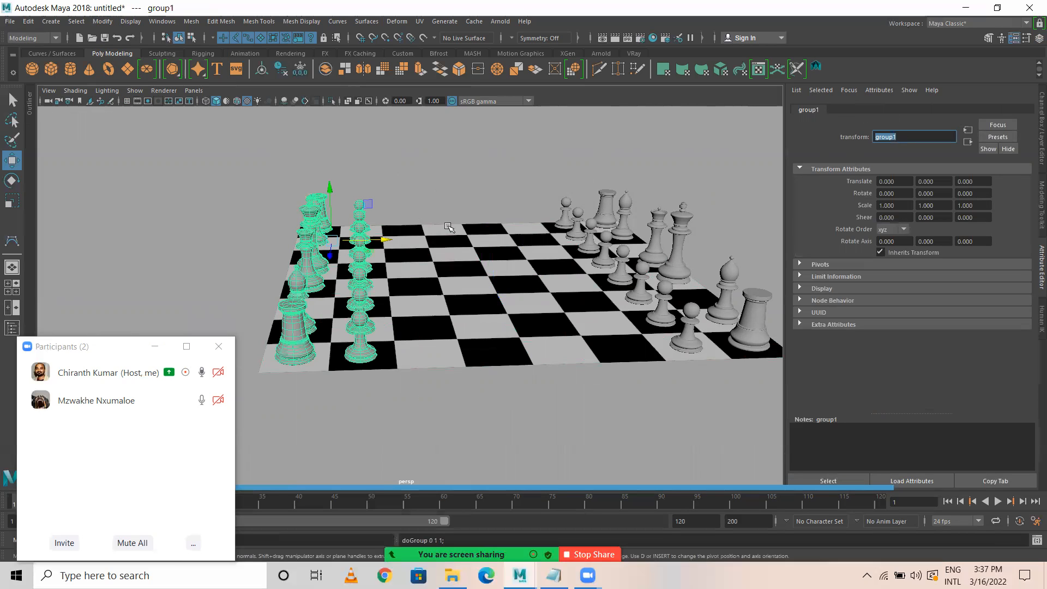
Assign a new Arnold aiStandardSurface material to the grouped pieces and lower its specular weight
right_click(268, 163)
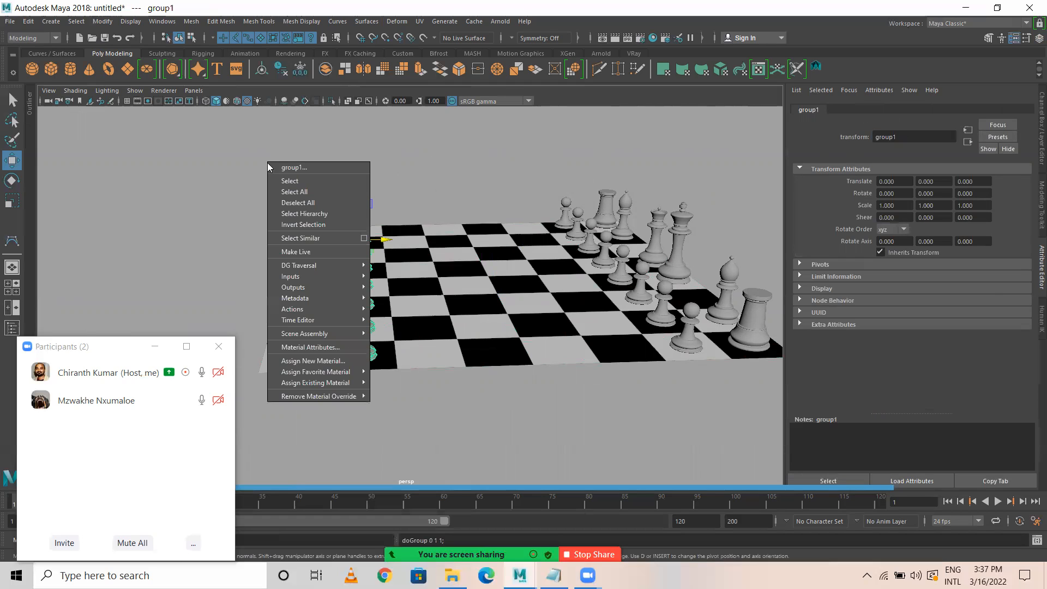
click(319, 362)
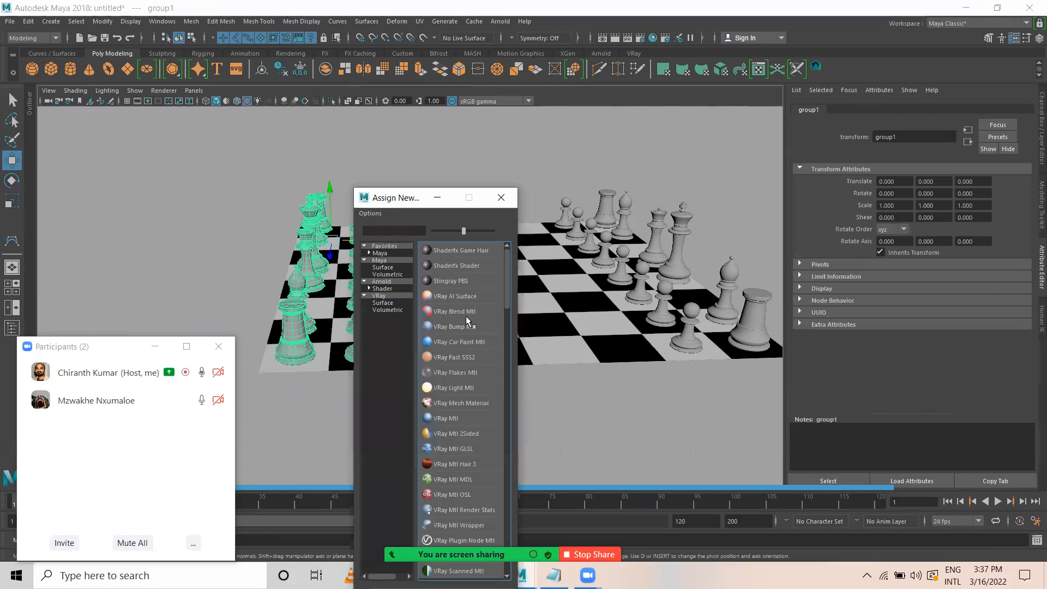
click(382, 289)
click(460, 344)
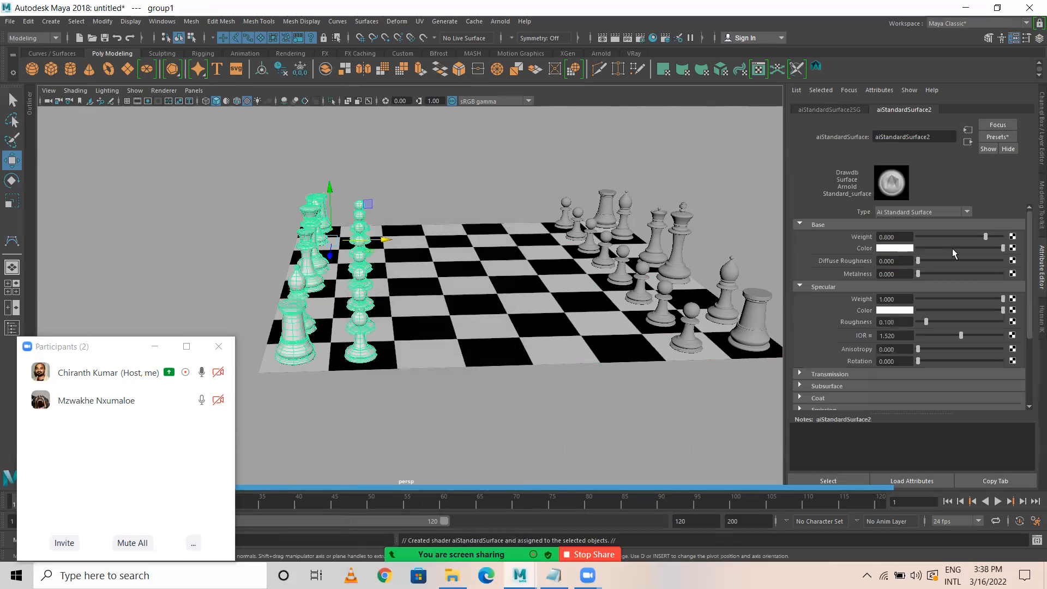
drag(973, 298, 970, 299)
Group all the pieces on the board's right side, leaving out the board, and center the group's pivot
drag(520, 165, 784, 448)
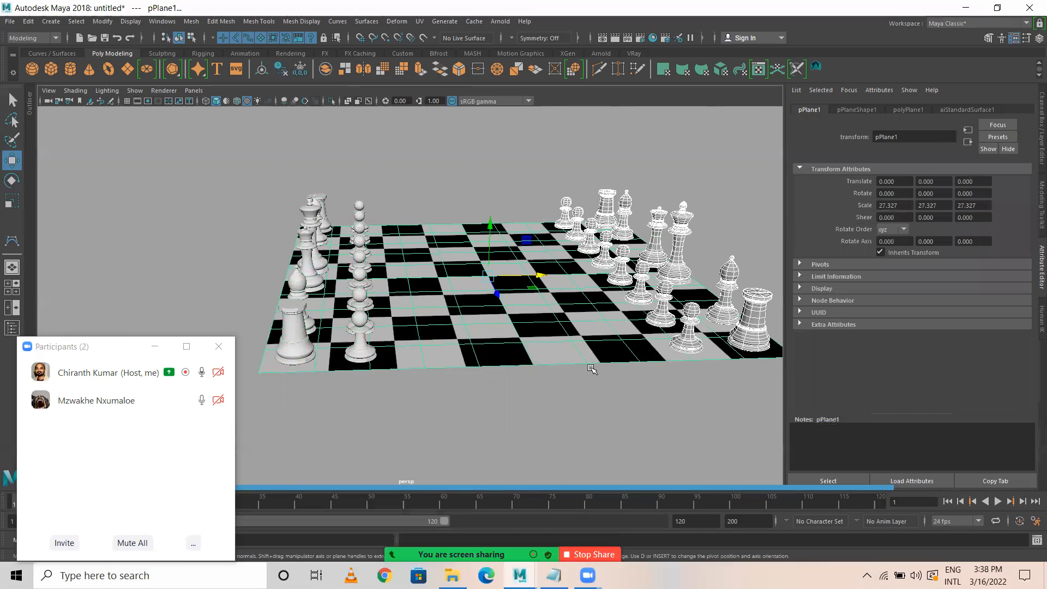
click(605, 210)
key(ctrl+g)
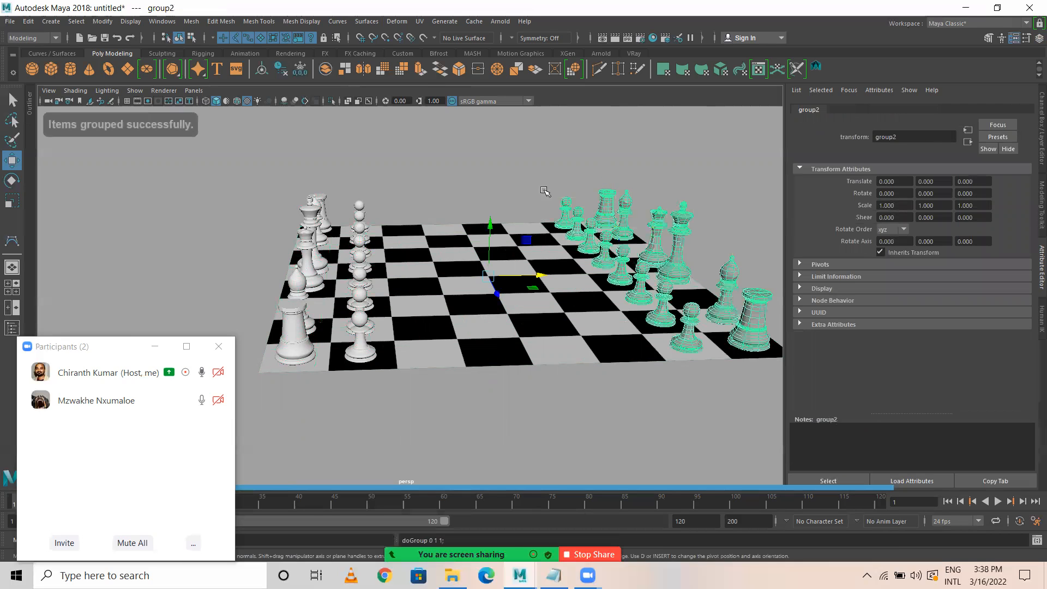
click(101, 22)
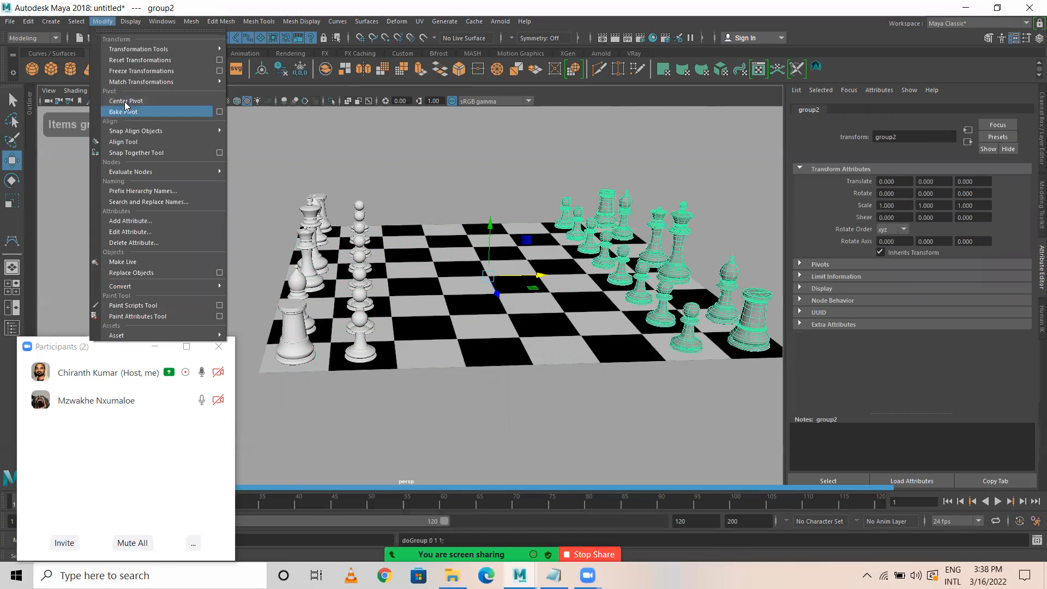
click(125, 109)
Assign a new Arnold aiStandardSurface material to the grouped right-side pieces, with a dark grey base color and lowered specular weight
right_click(536, 153)
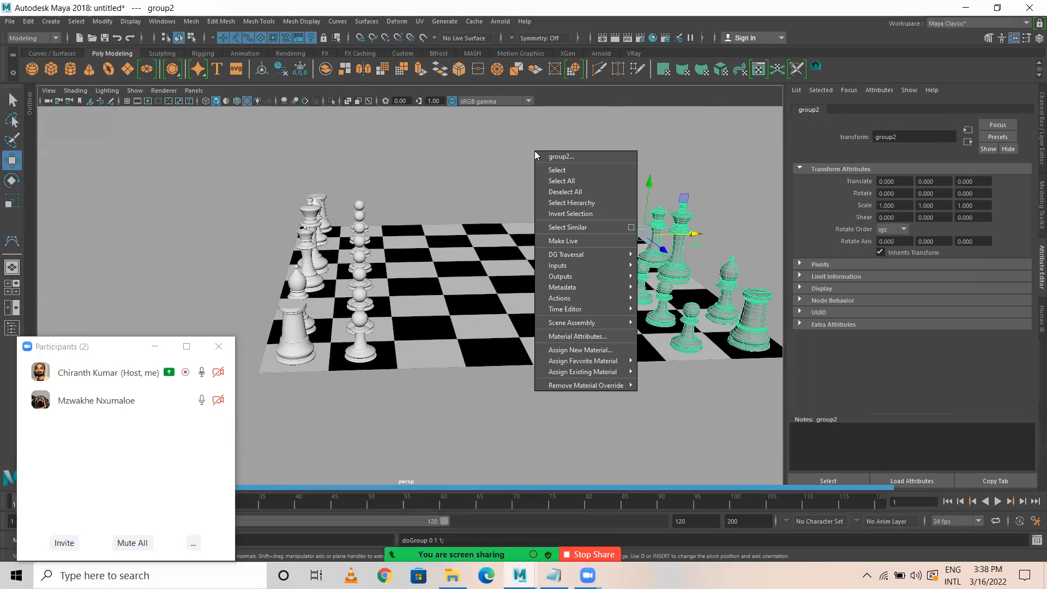
click(570, 351)
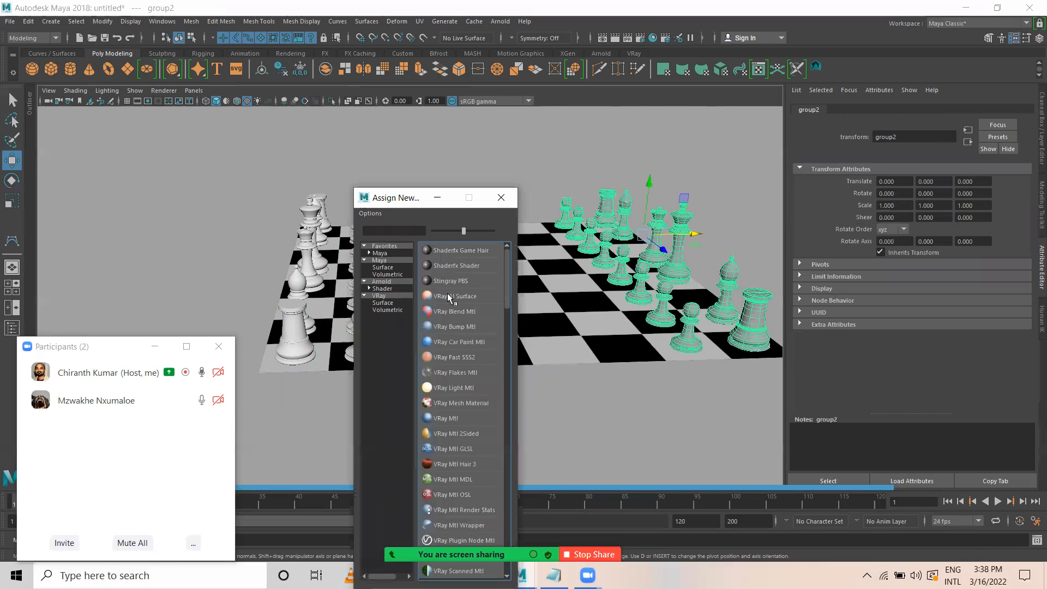
click(383, 289)
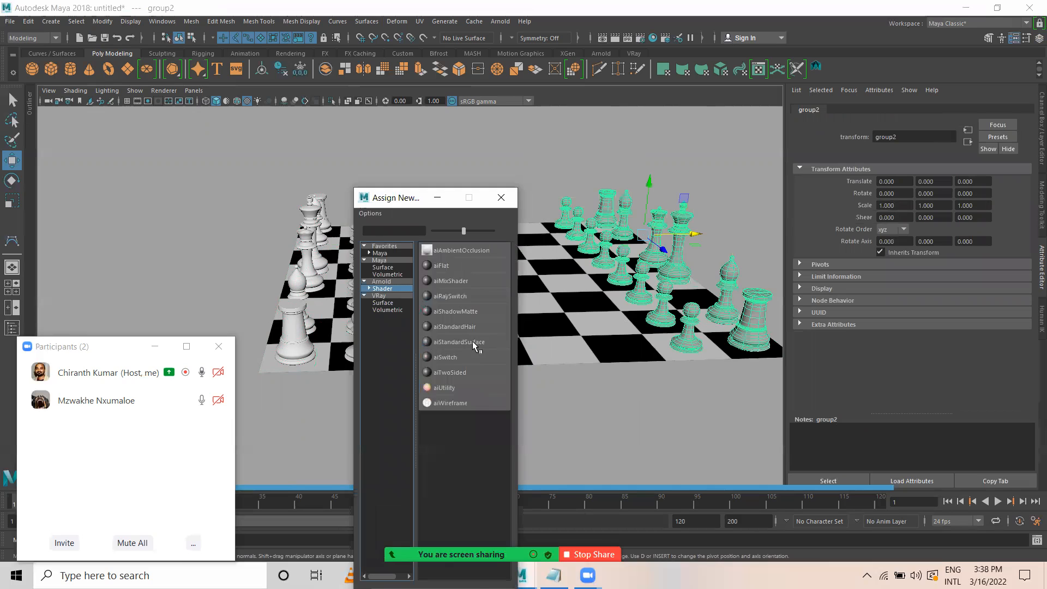
click(473, 342)
drag(939, 247, 928, 249)
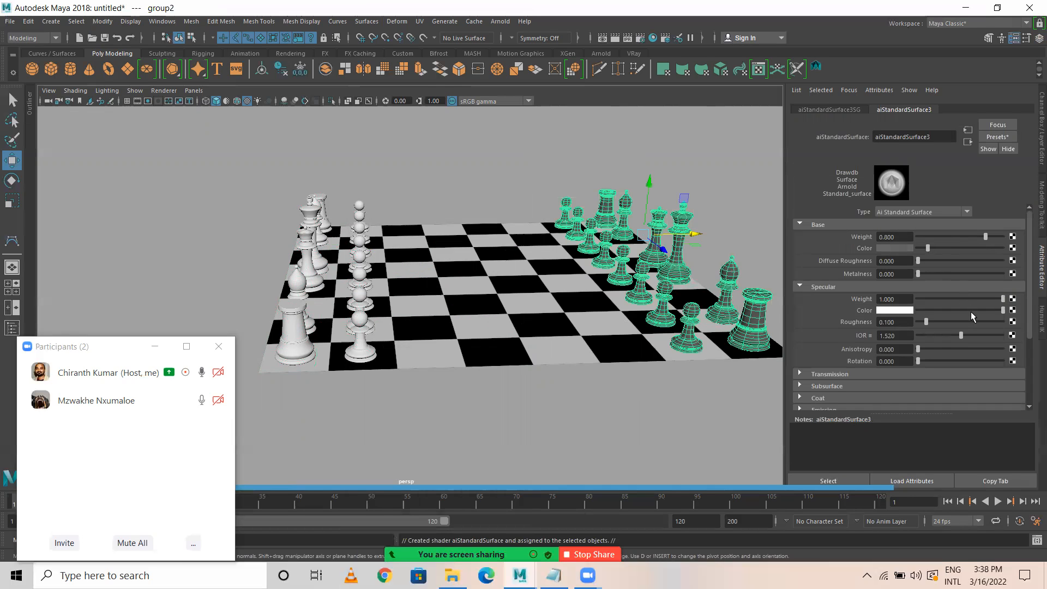
drag(965, 299, 956, 299)
click(511, 174)
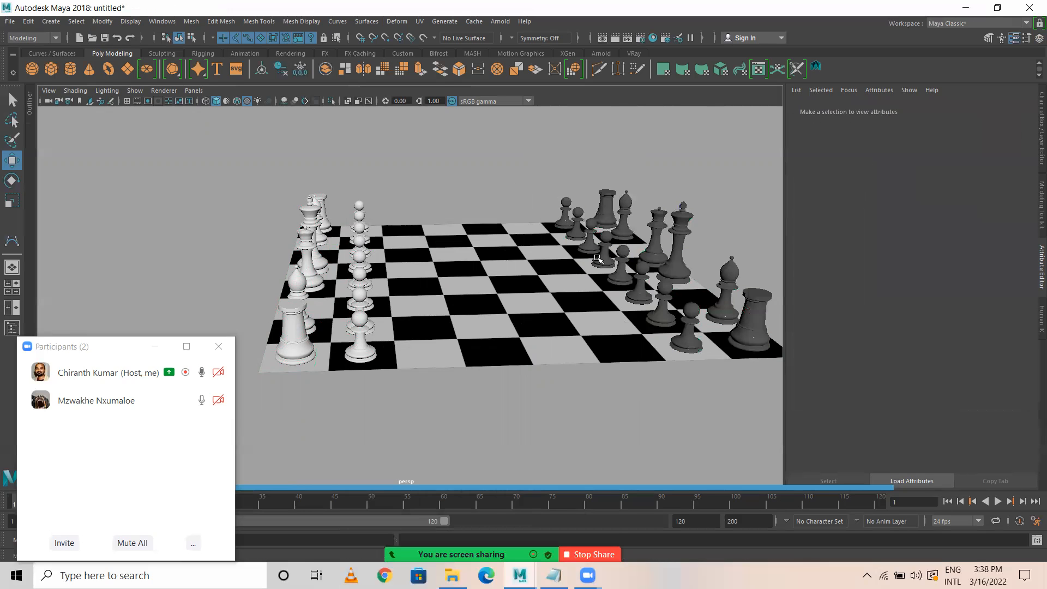
Show the Channel Box and examine both sets of pieces across the checkerboard from a low front angle
alt+drag(598, 258, 554, 252)
alt+right_drag(609, 267, 1017, 76)
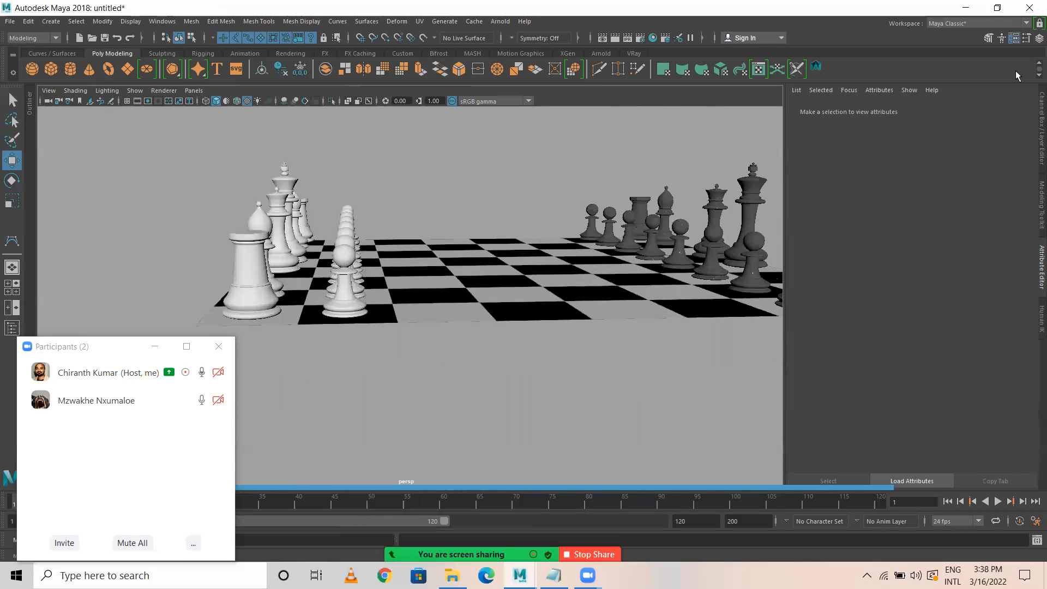
click(1038, 38)
scroll(655, 240, down, 3)
alt+drag(653, 282, 638, 297)
alt+middle_drag(638, 298, 616, 370)
alt+drag(616, 371, 640, 358)
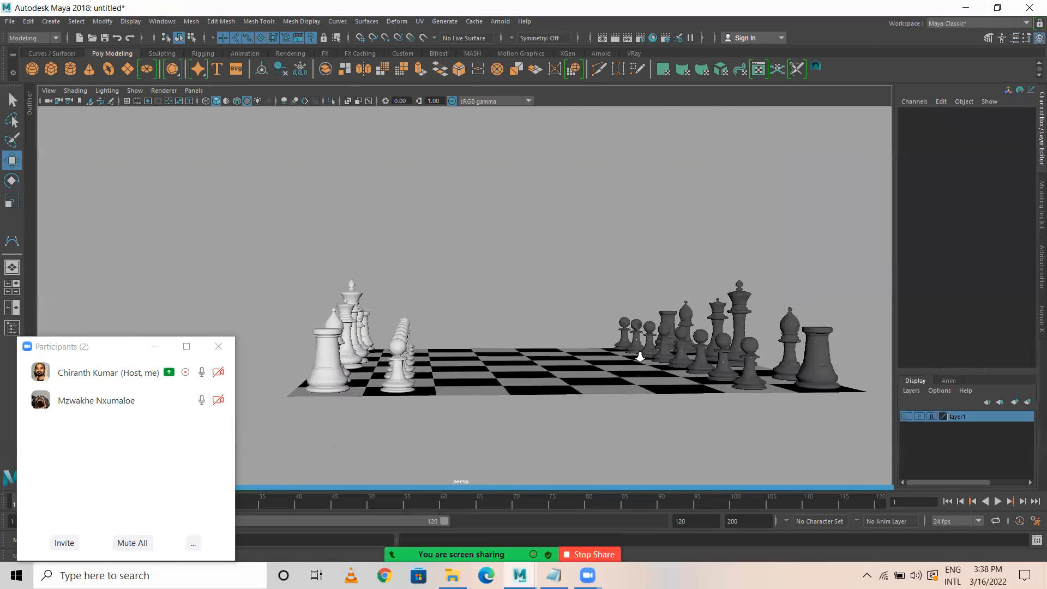
scroll(633, 352, up, 4)
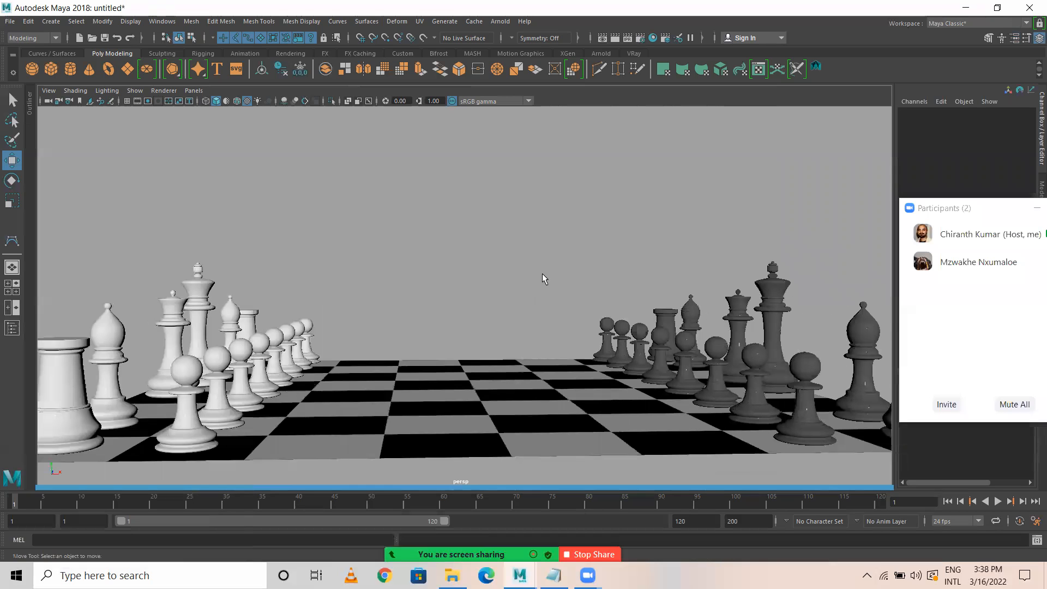
Save the scene as 01 in Maya Binary format in the Chess board project's scenes folder
key(ctrl+s)
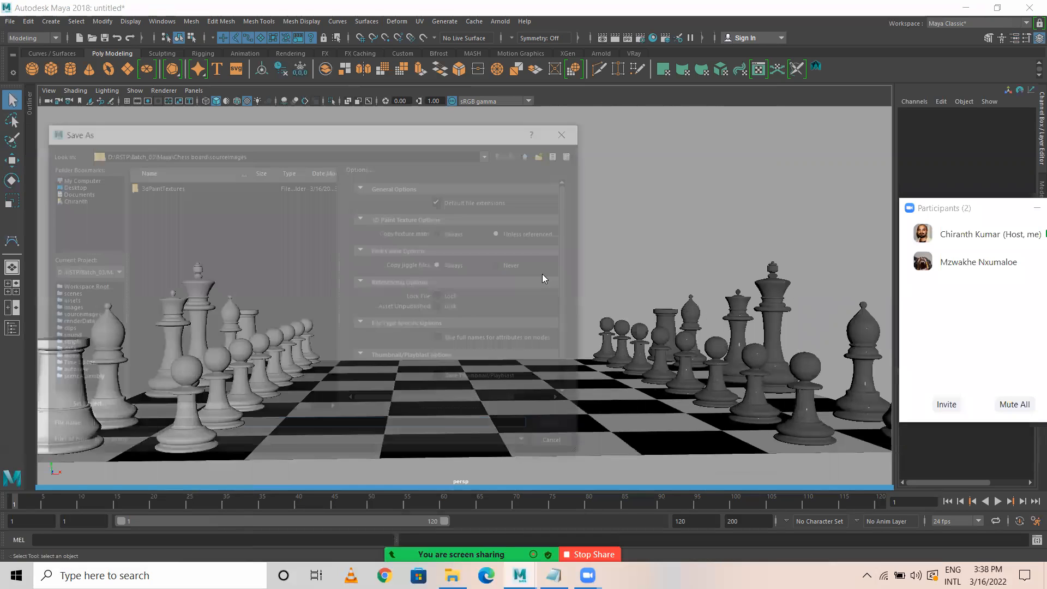
click(532, 153)
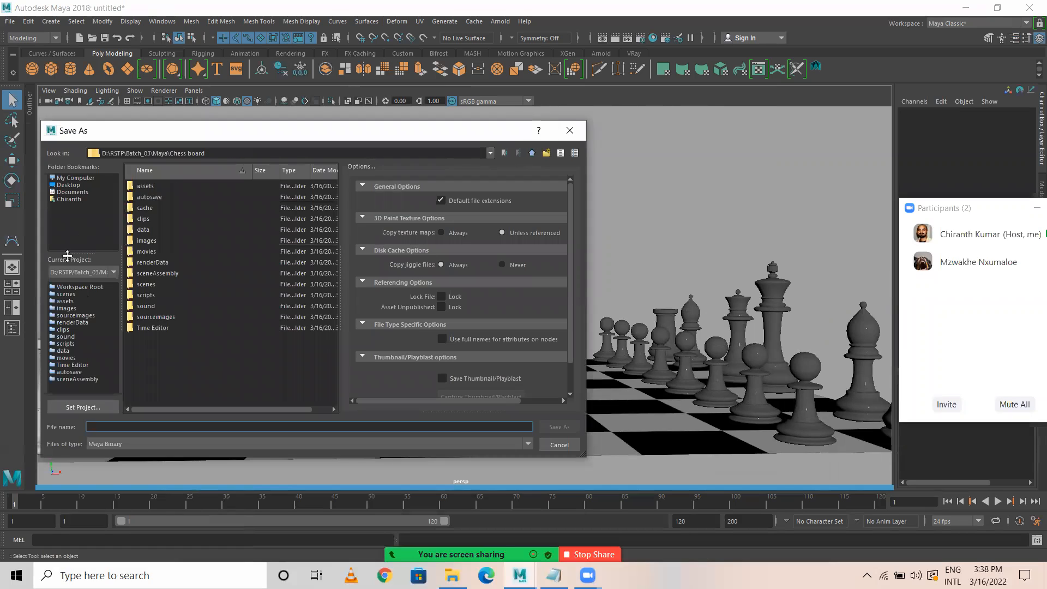
double_click(140, 285)
click(128, 427)
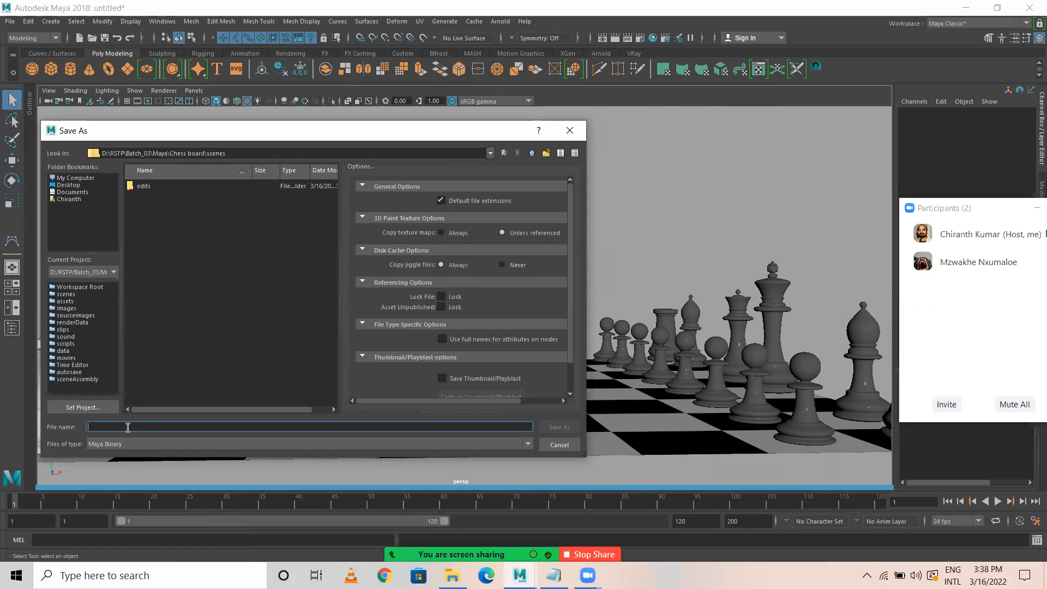
text(01)
key(Return)
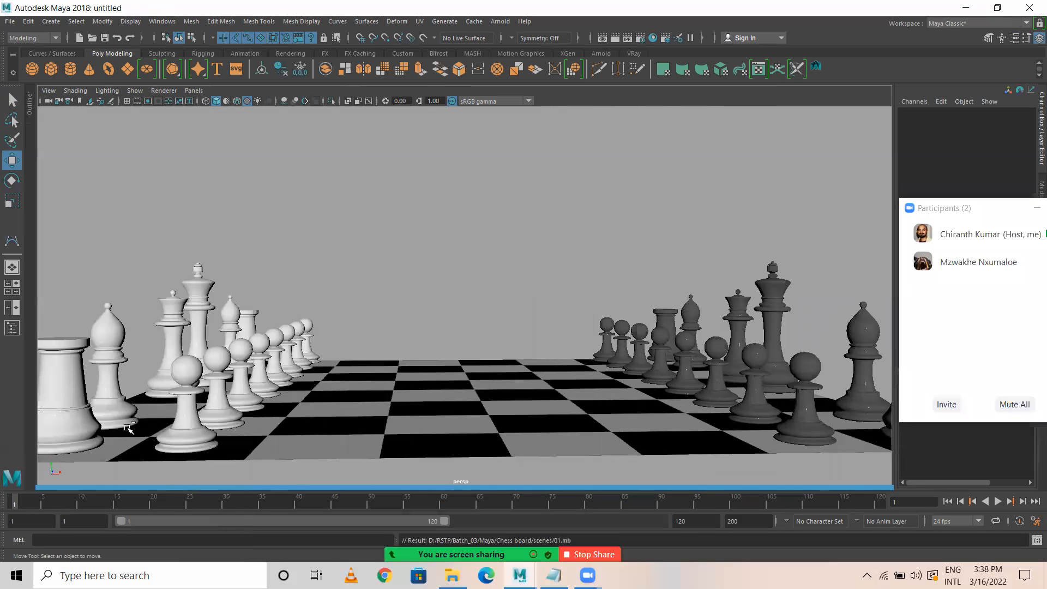
Display the resolution gate and frame the checkerboard centrally between the white and dark pieces inside it
alt+drag(310, 364, 401, 376)
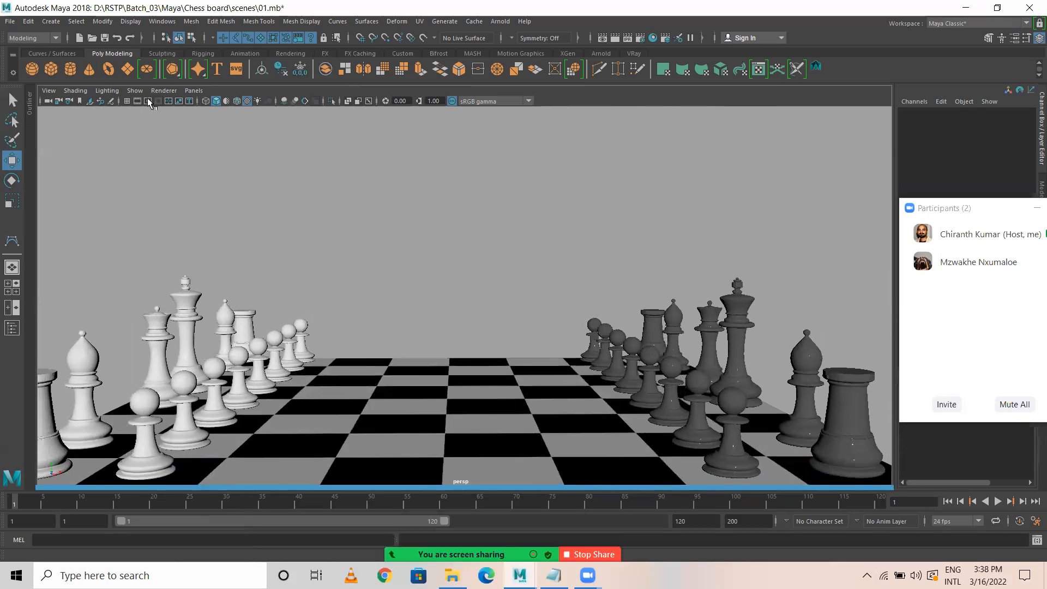
click(158, 101)
alt+right_drag(327, 250, 355, 276)
mouse_move(351, 236)
alt+mouse_down()
mouse_move(369, 246)
mouse_move(369, 234)
alt+mouse_up()
alt+right_drag(353, 234, 376, 256)
alt+middle_drag(376, 255, 376, 255)
alt+right_drag(424, 274, 416, 274)
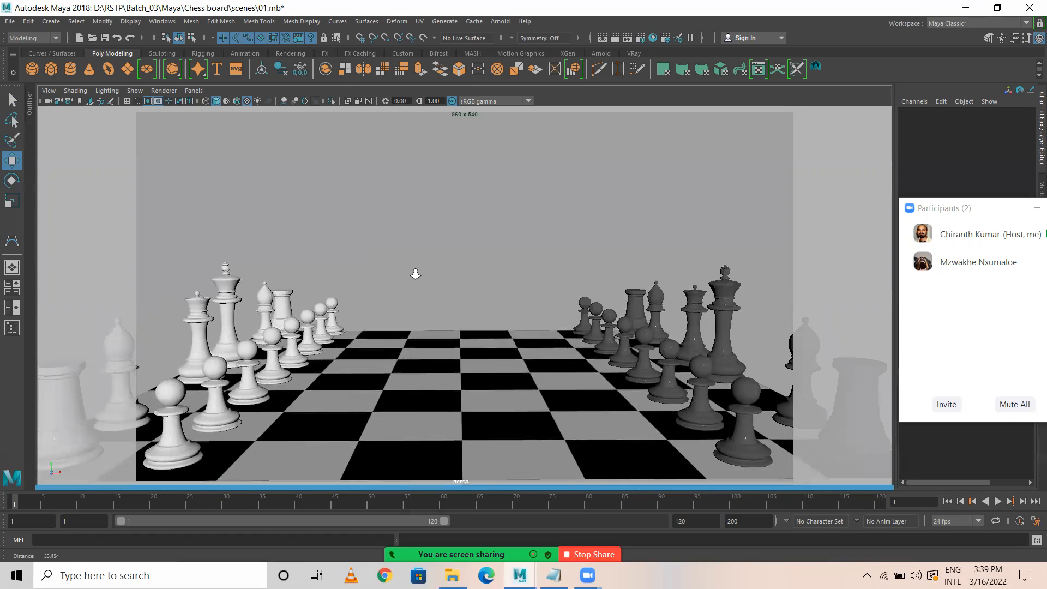
Add an Arnold Physical Sky light to the scene and move the participants window clear of the channel display
click(500, 22)
mouse_move(527, 80)
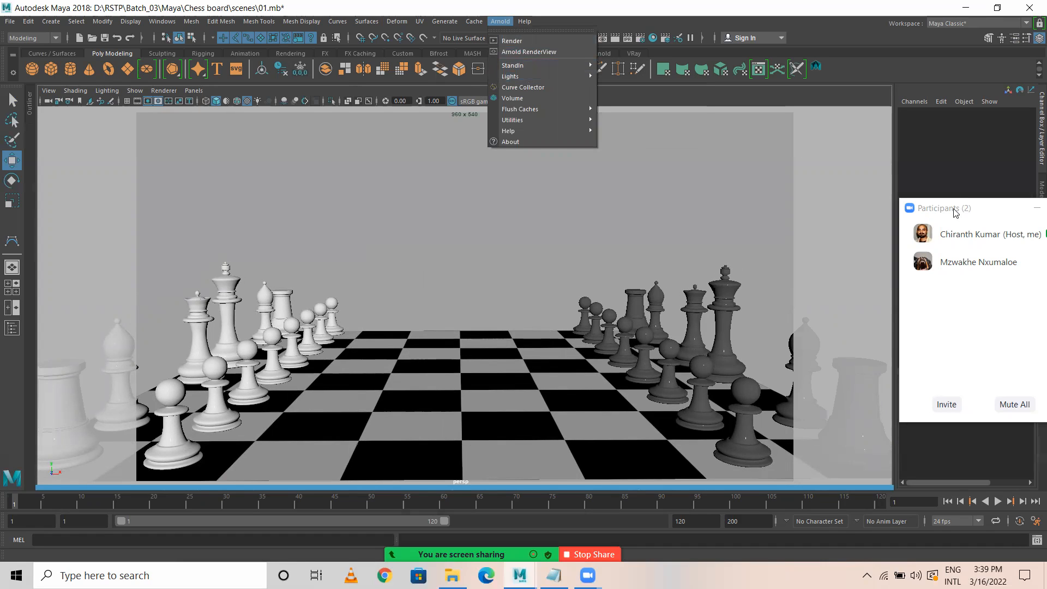
drag(956, 213, 845, 181)
click(500, 21)
mouse_move(543, 80)
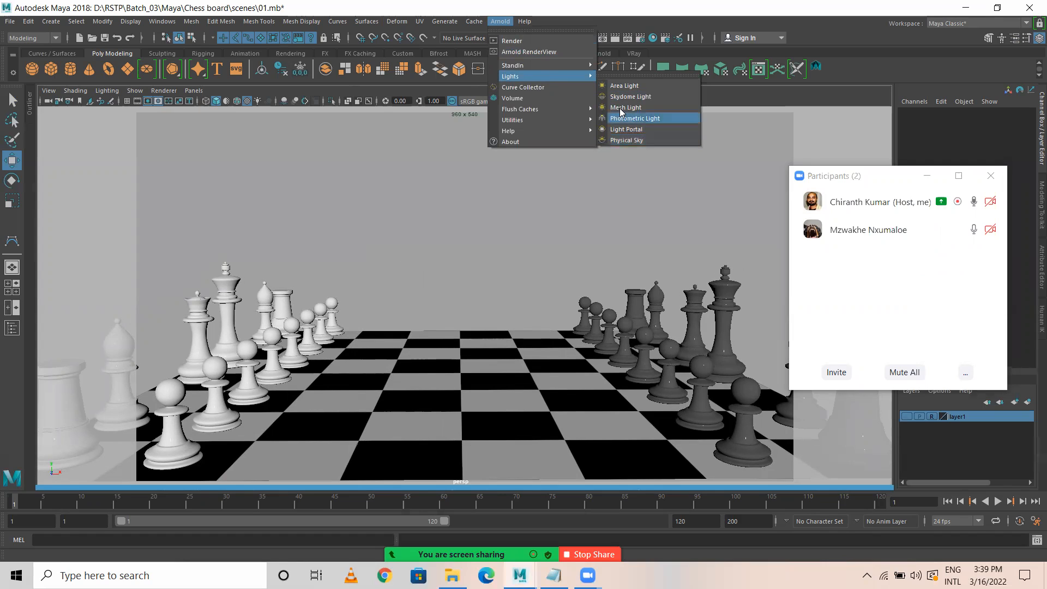
click(627, 140)
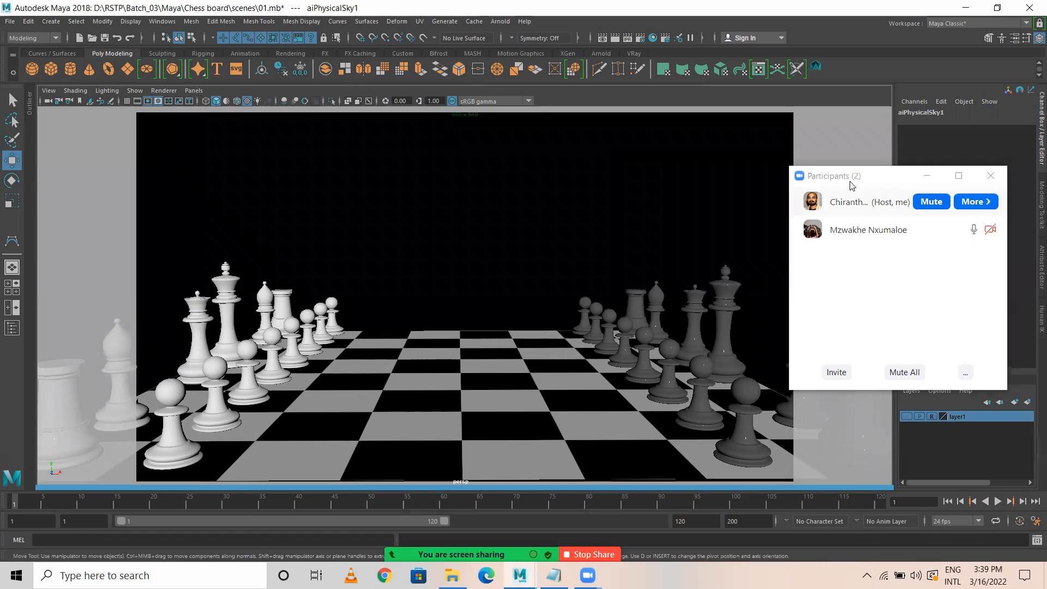
drag(848, 183, 14, 366)
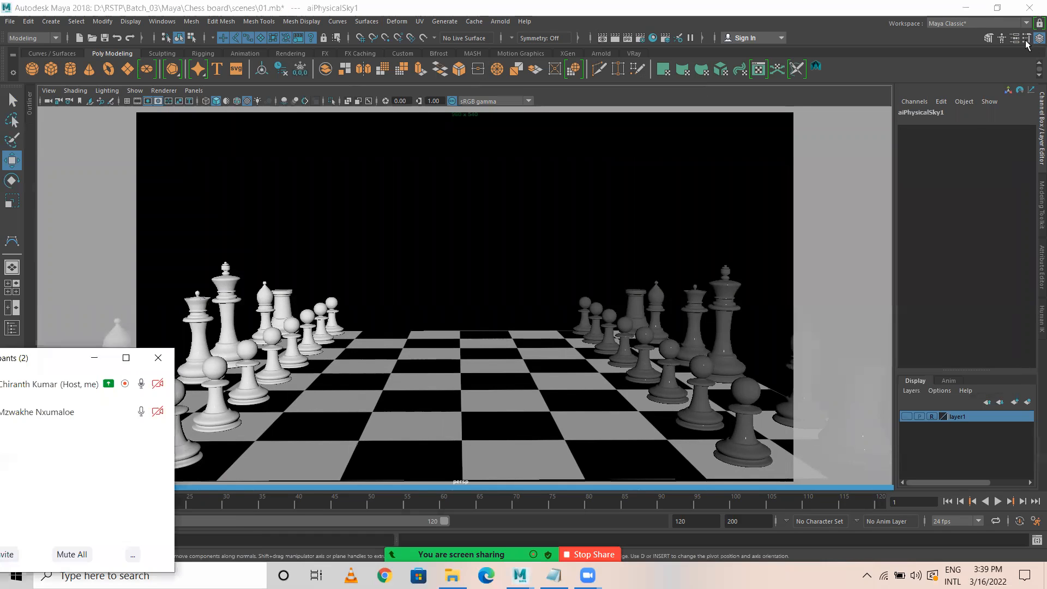
Show the physical sky's attributes and raise its intensity
key(ctrl+a)
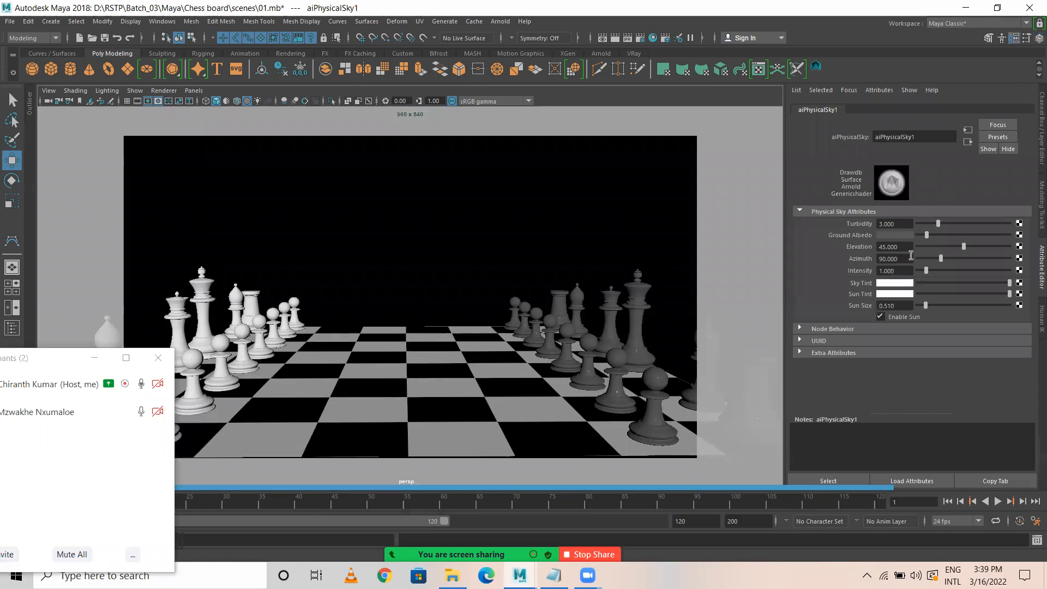
drag(951, 269, 954, 270)
click(968, 141)
click(968, 129)
Select the sky dome light and review its shape attributes down to the visibility settings
click(743, 214)
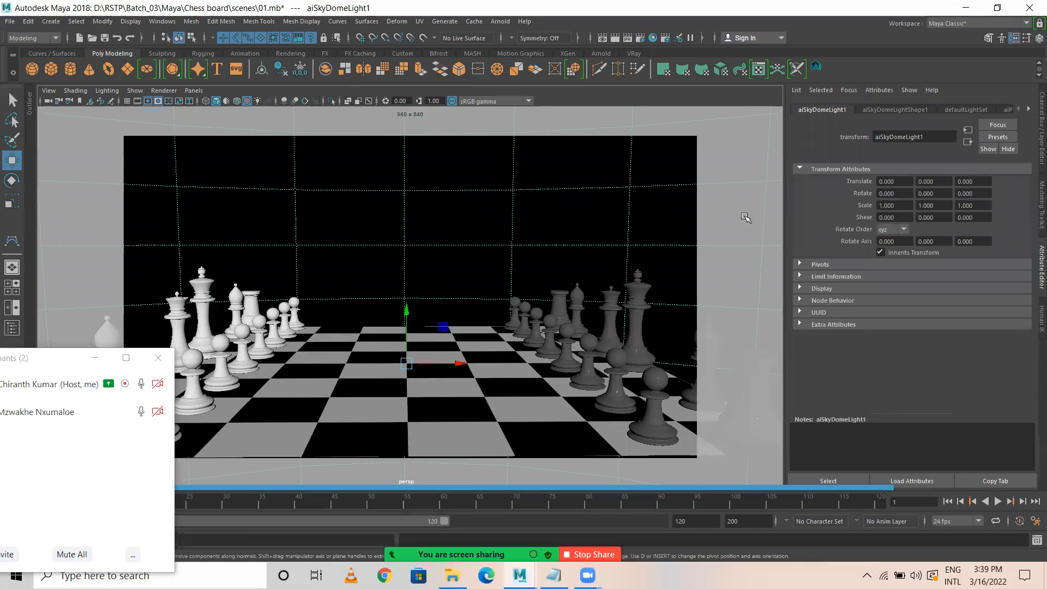
click(909, 111)
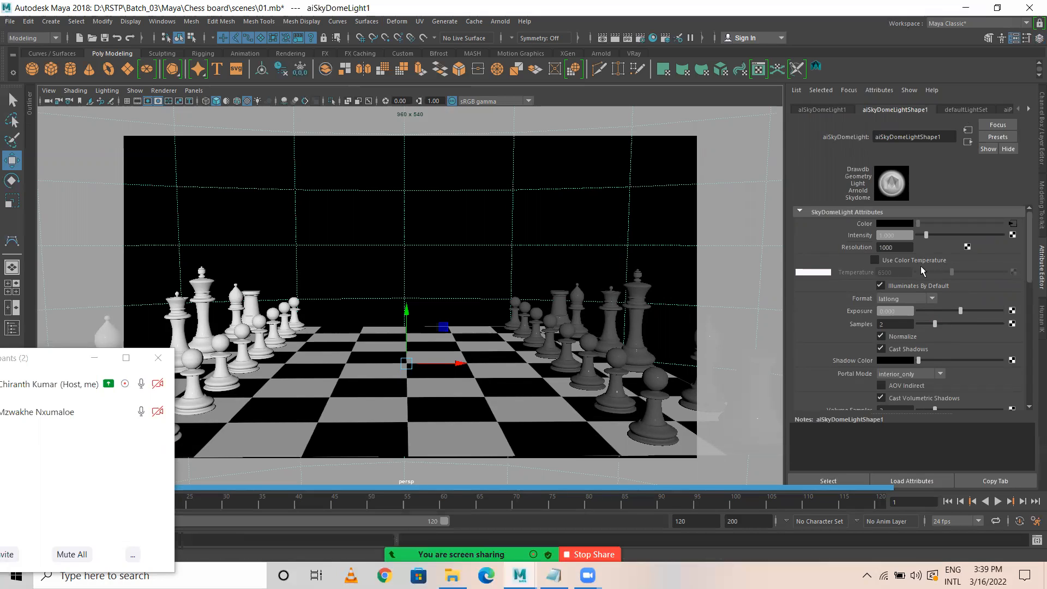
scroll(948, 379, down, 3)
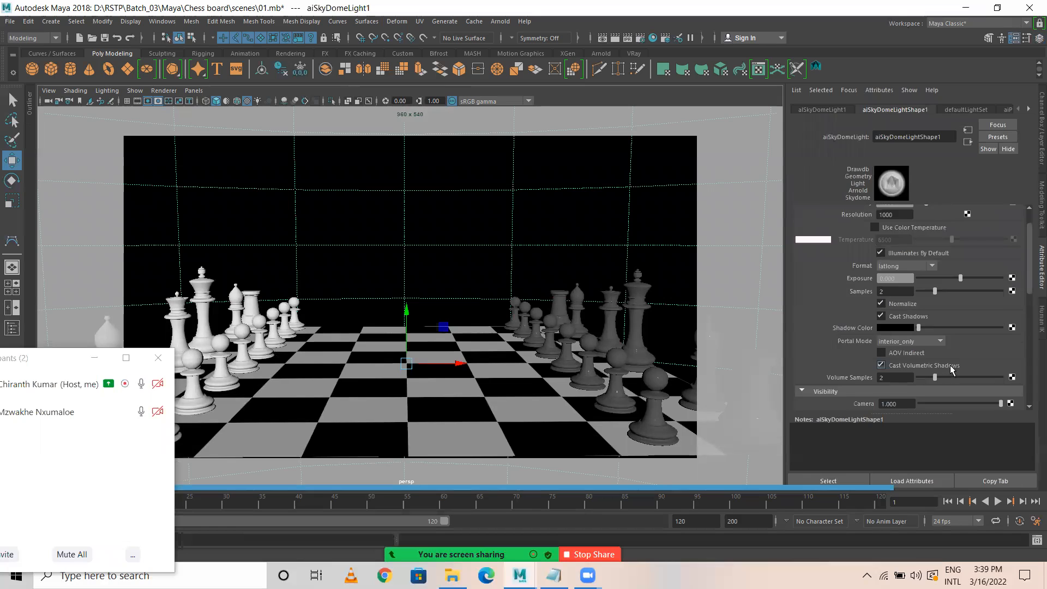
scroll(939, 352, down, 1)
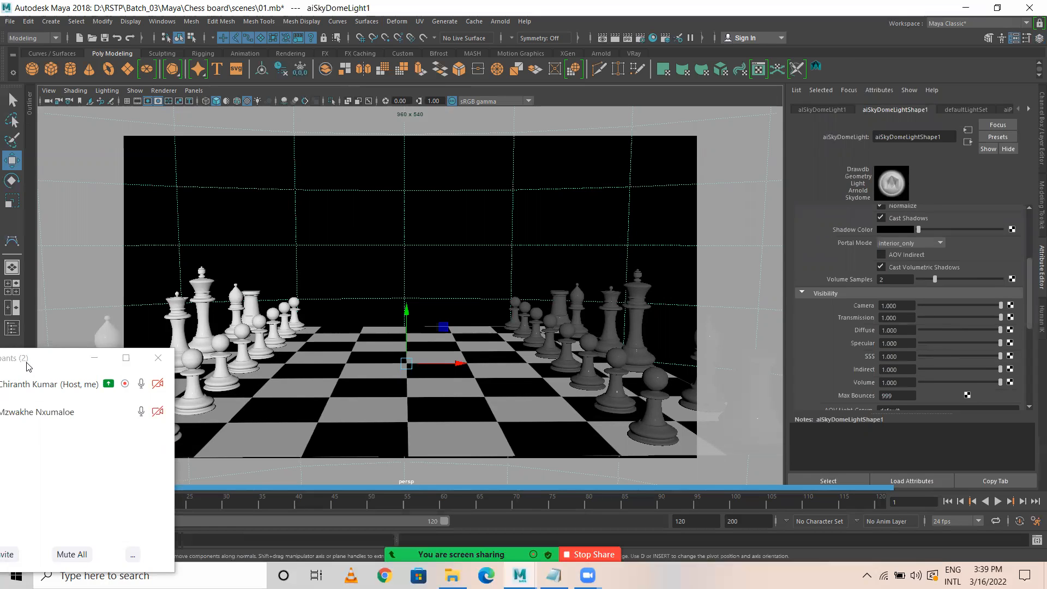
Check the render settings, render the framed perspective view with Arnold and keep the rendered image
drag(55, 358, 186, 467)
click(640, 38)
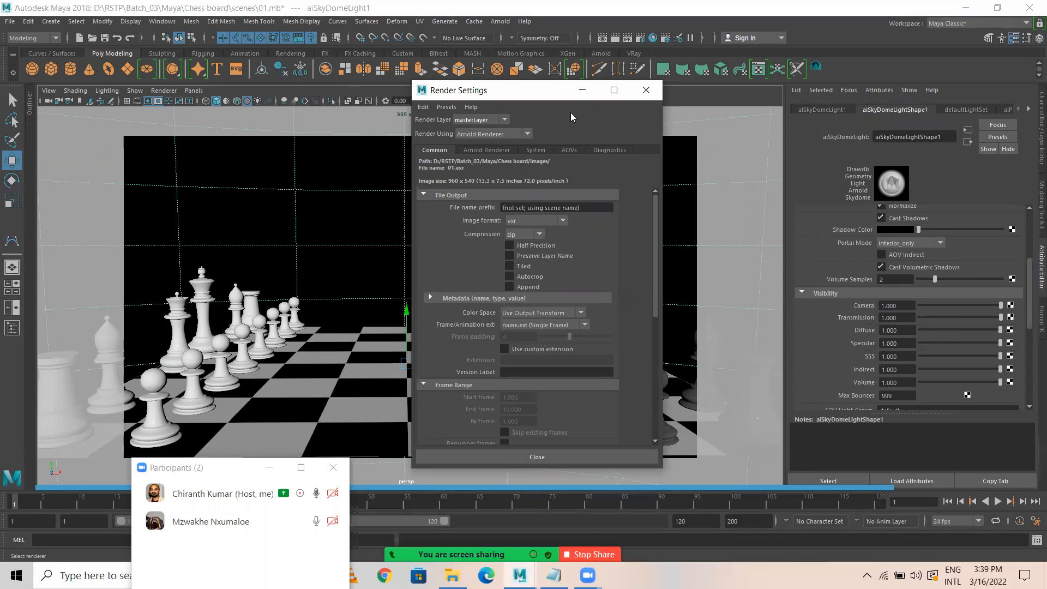
click(582, 90)
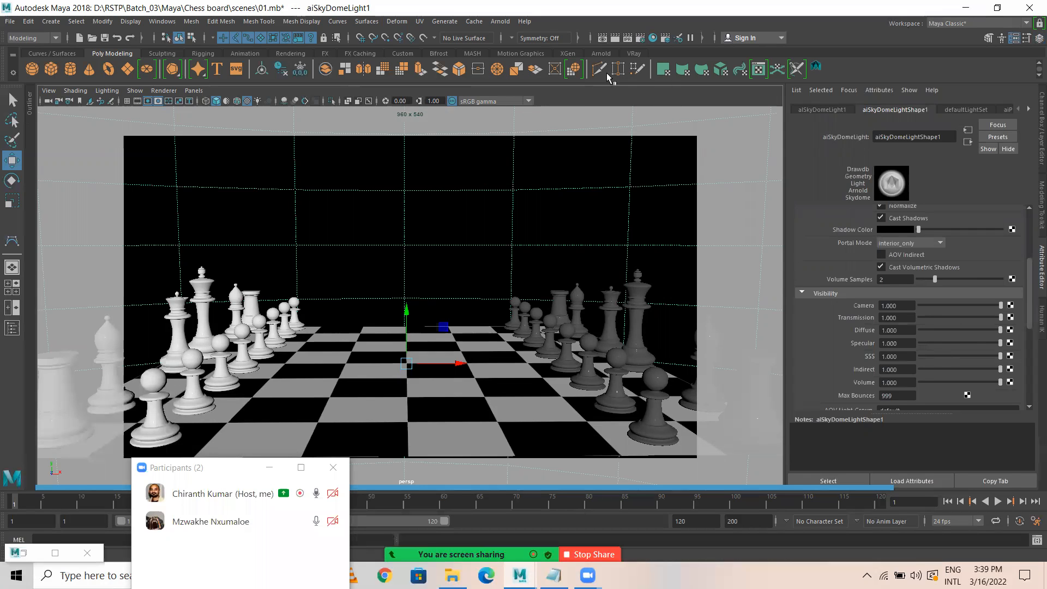
click(615, 38)
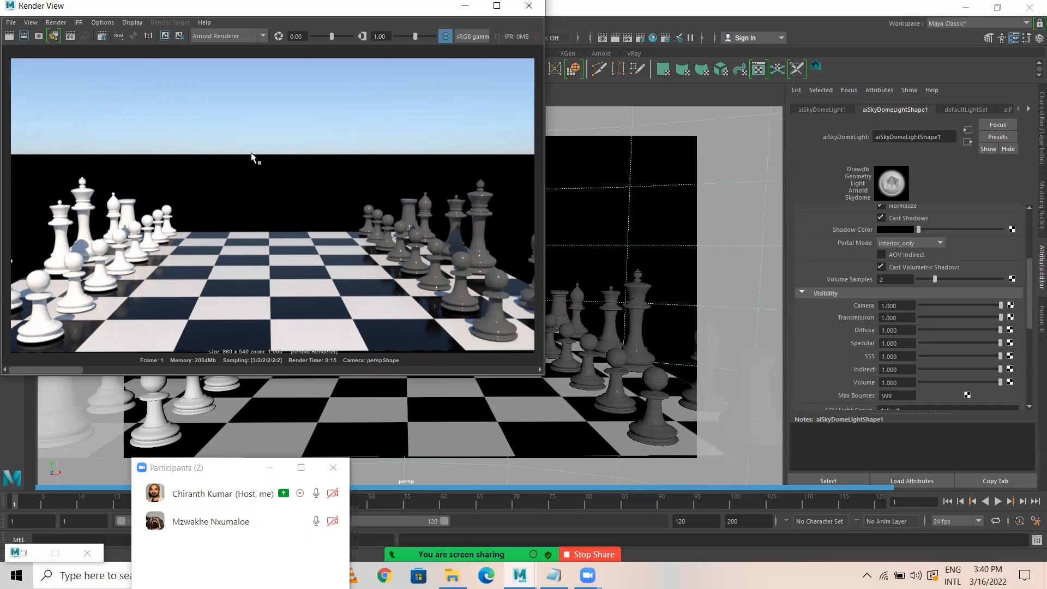
click(168, 39)
click(464, 8)
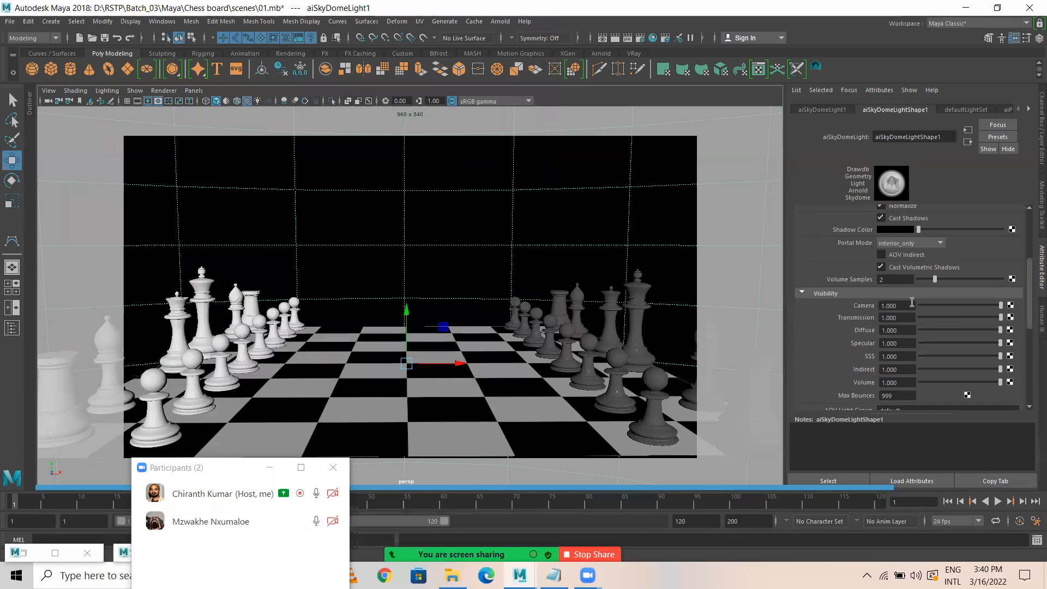
Review the sky dome light's shape attributes from the main light settings down to the extra attributes
scroll(912, 302, up, 5)
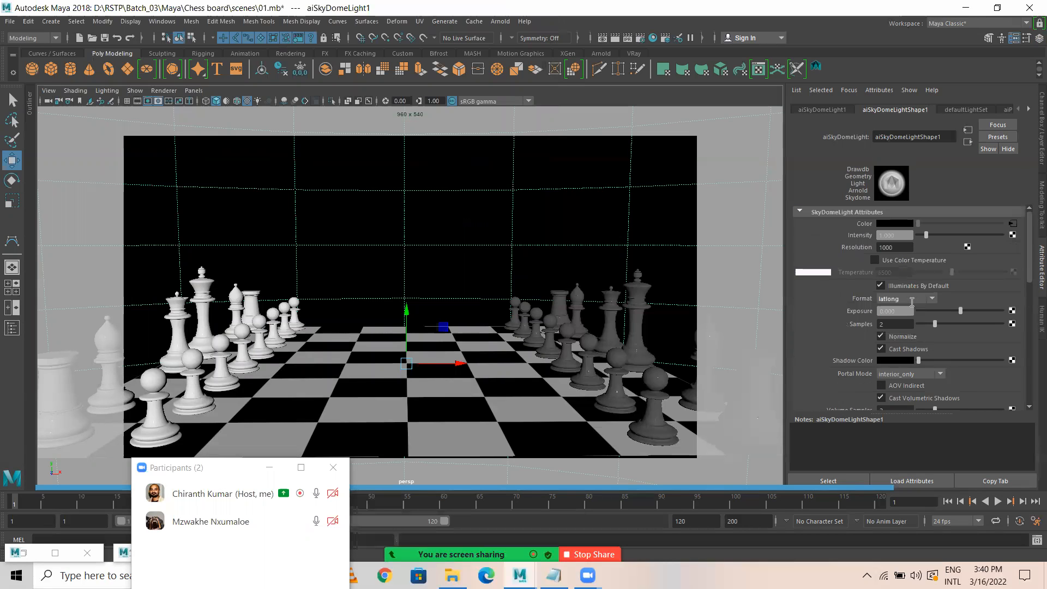
scroll(912, 301, down, 3)
scroll(912, 301, down, 10)
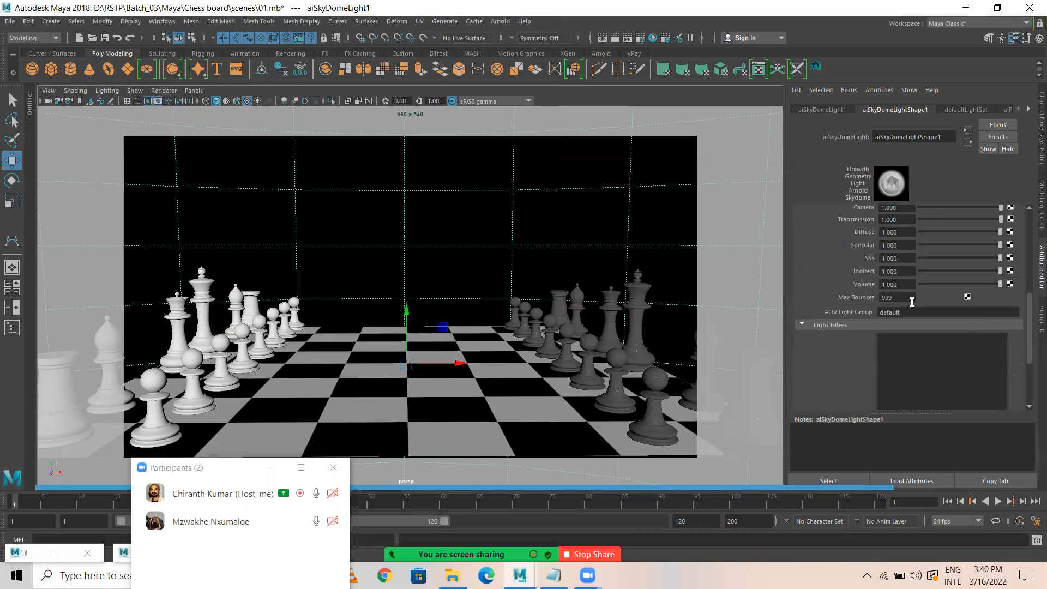
click(801, 403)
scroll(831, 386, down, 5)
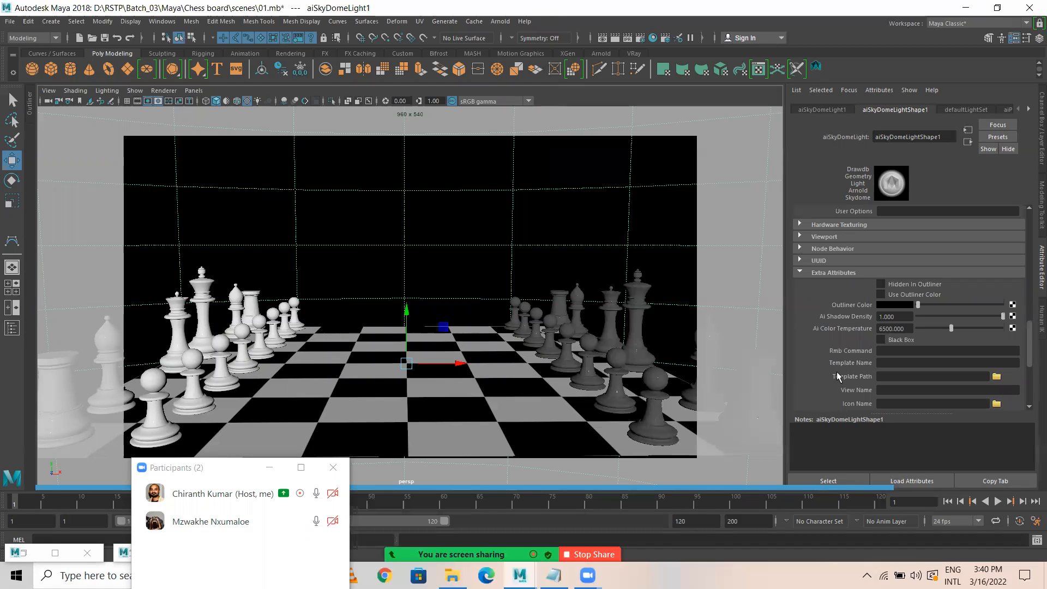
scroll(837, 366, down, 3)
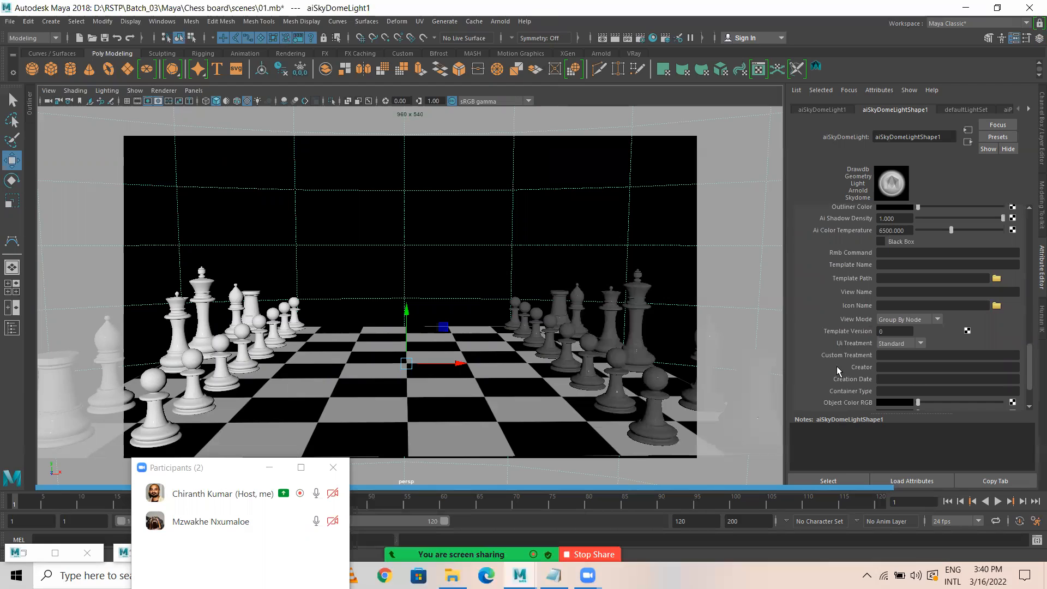
scroll(837, 365, down, 2)
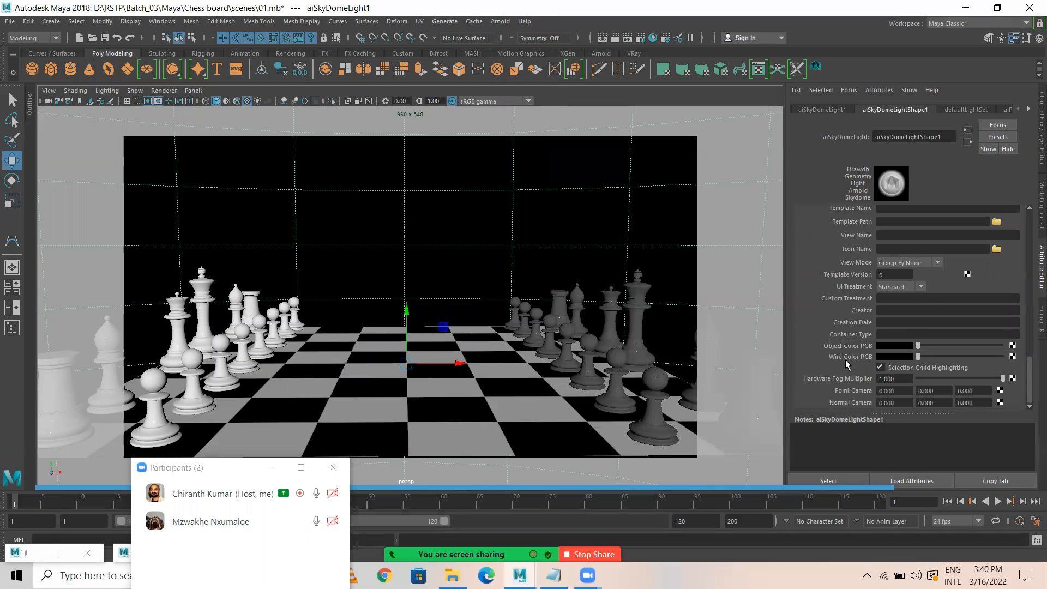
Set the physical sky's sun size to about 1.428, brighten its ground albedo and expand its extra attributes
click(966, 109)
click(1007, 109)
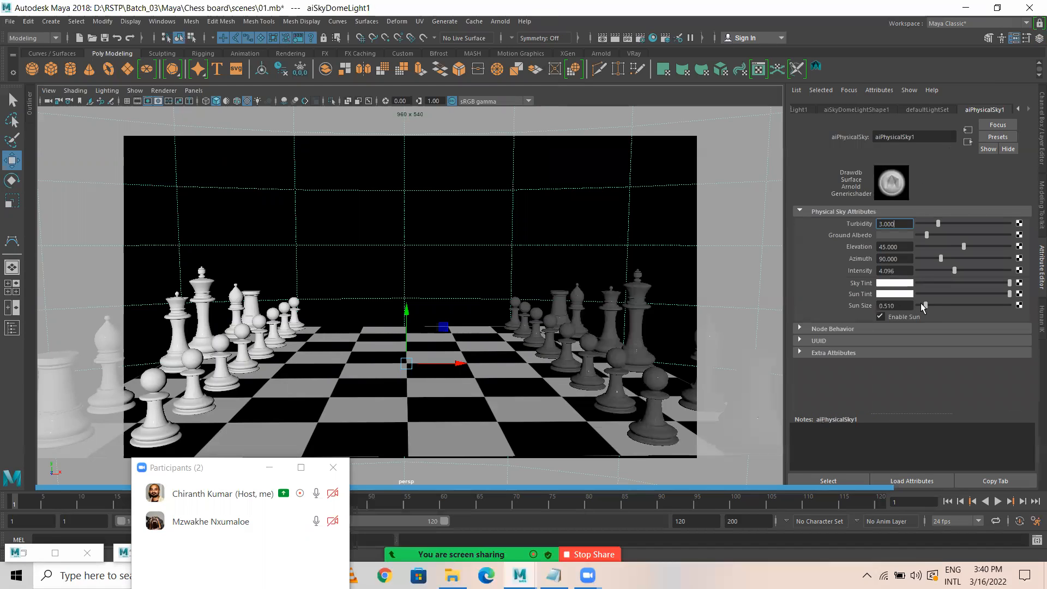
drag(932, 305, 941, 306)
mouse_move(926, 234)
mouse_down()
mouse_move(918, 234)
mouse_move(952, 242)
mouse_move(936, 238)
mouse_up()
click(800, 352)
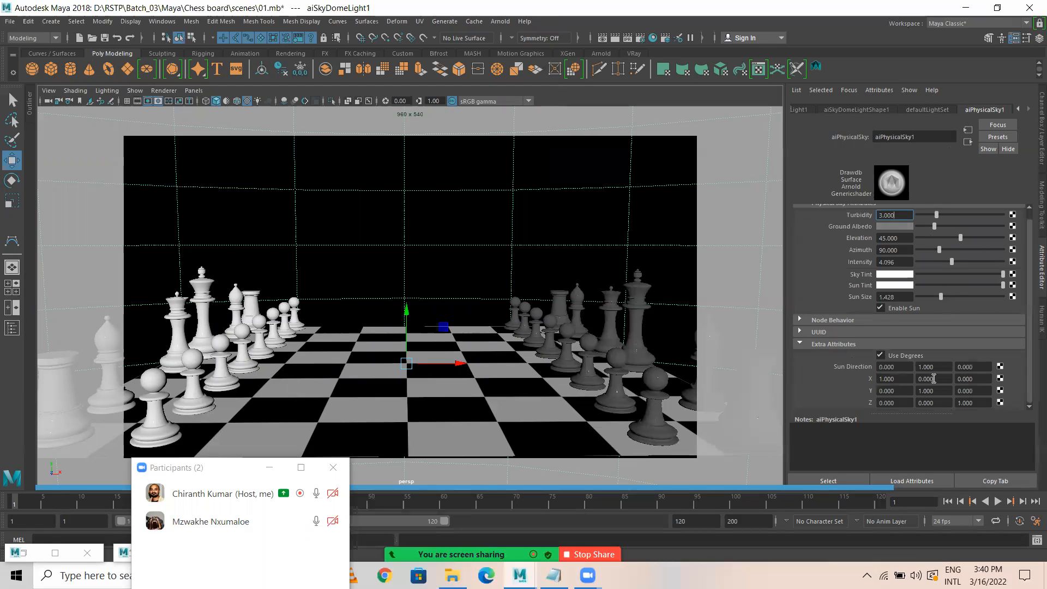
Select the tall dark king and darken the base color of its aiStandardSurface3 material
click(646, 293)
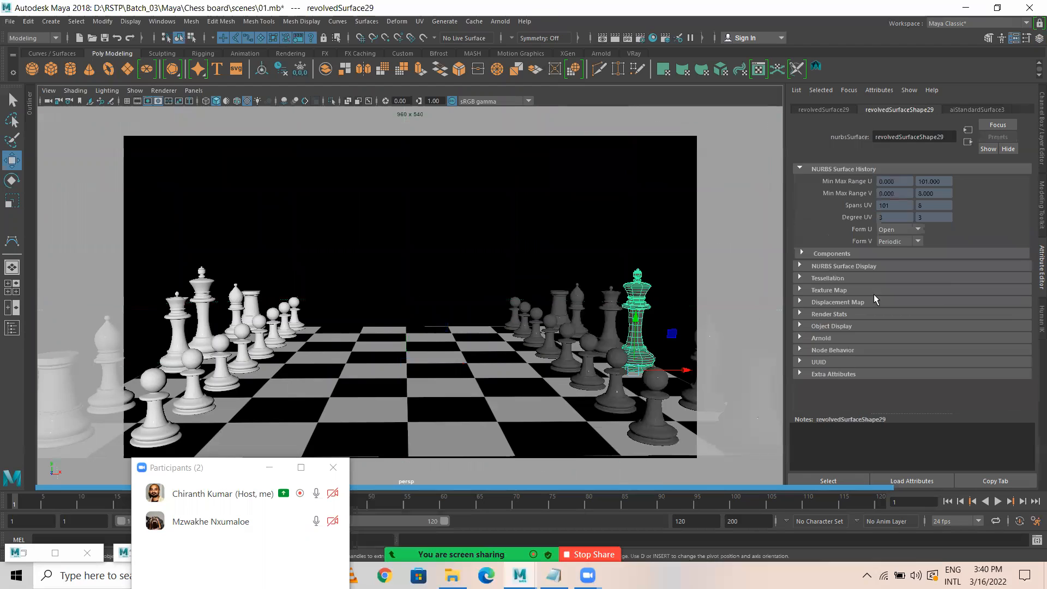
click(981, 106)
drag(928, 249, 922, 250)
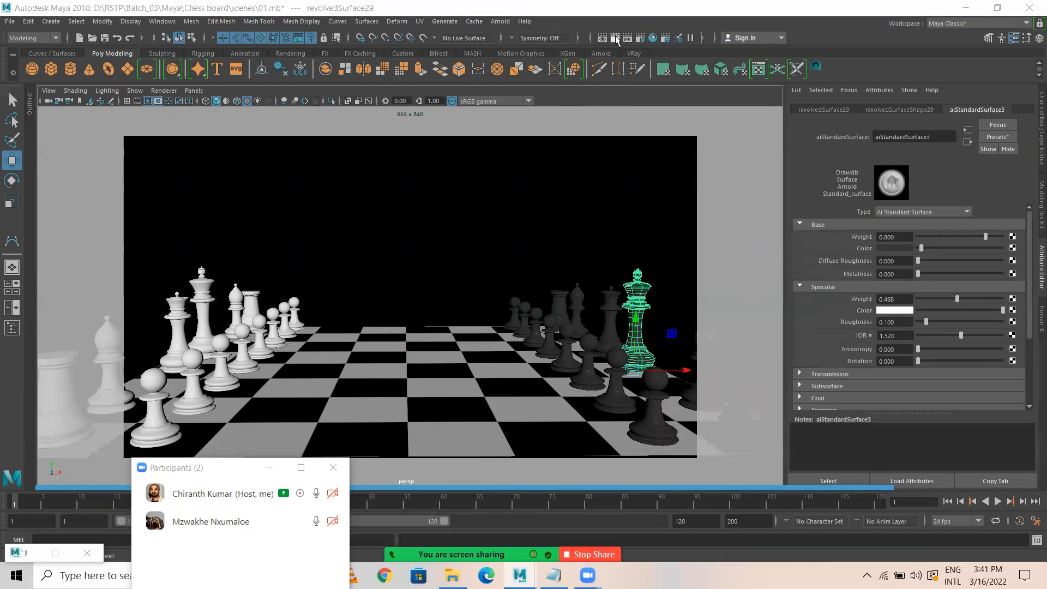
Render the perspective view with Arnold and enlarge the rendered image to inspect it
click(615, 37)
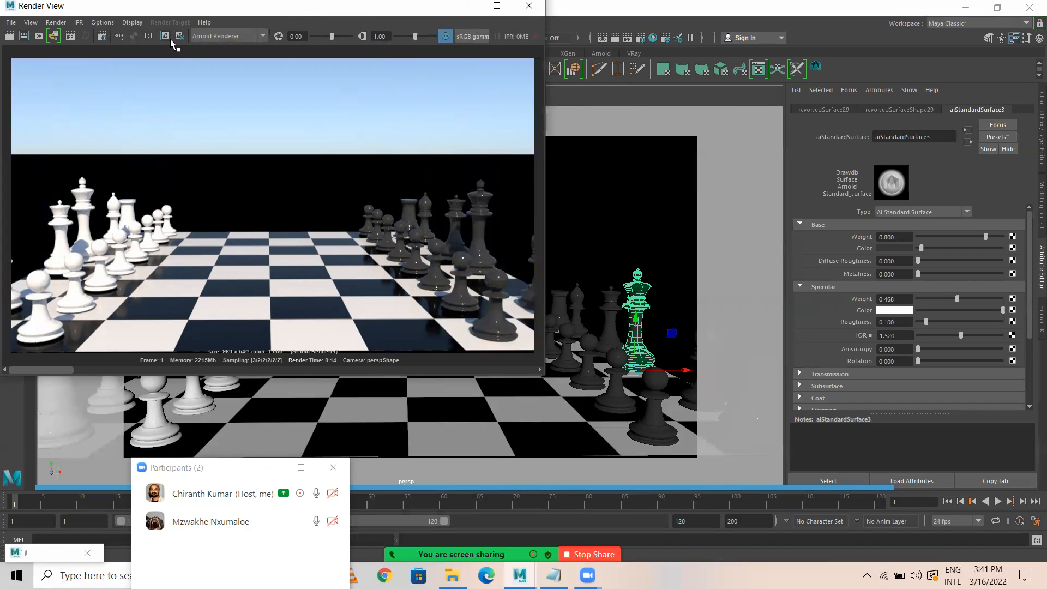
click(497, 5)
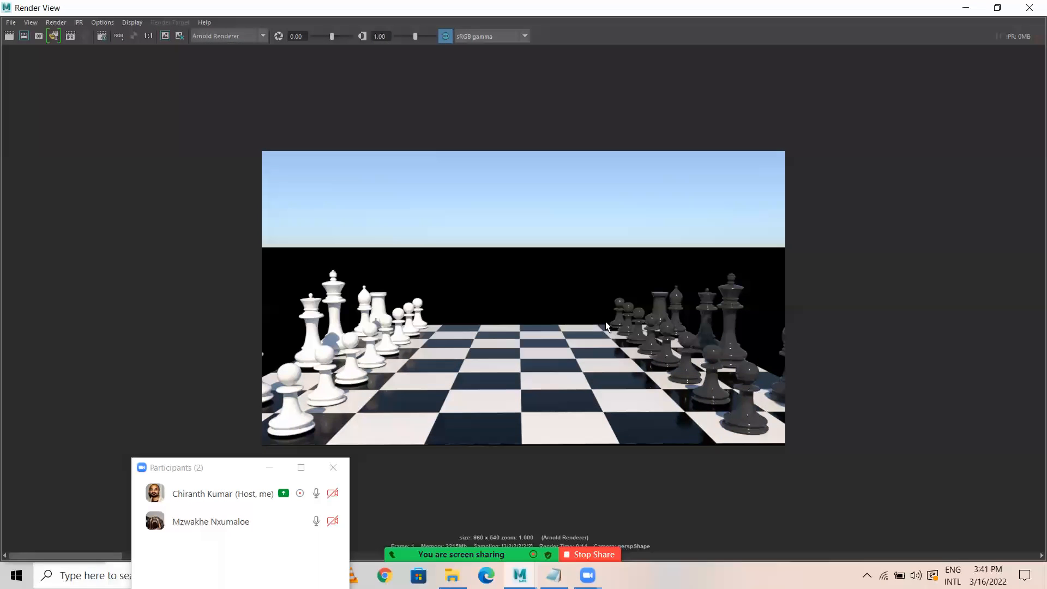
scroll(198, 453, up, 1)
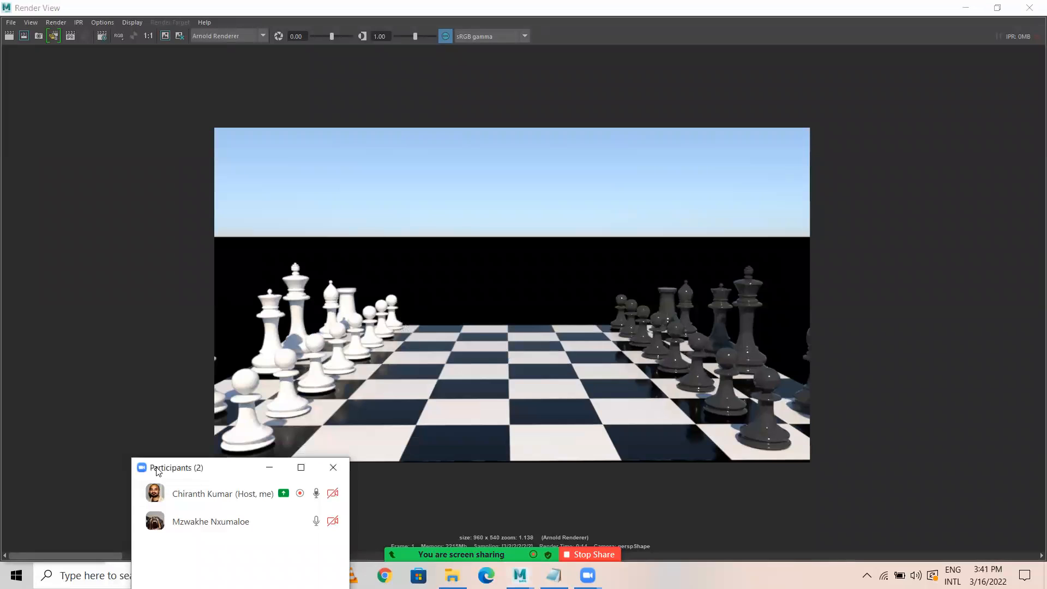
scroll(651, 278, up, 1)
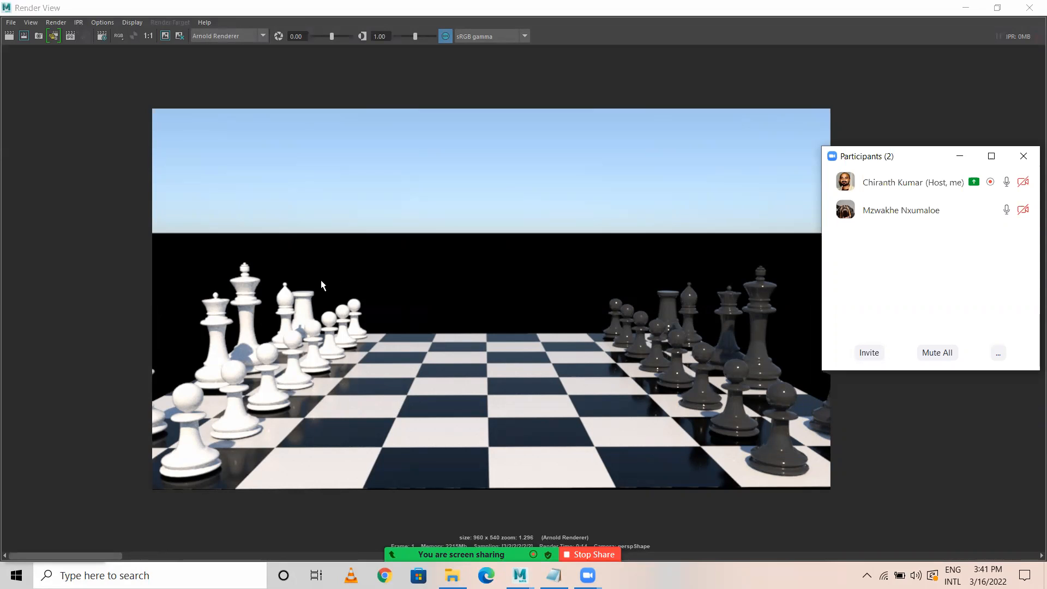
click(11, 23)
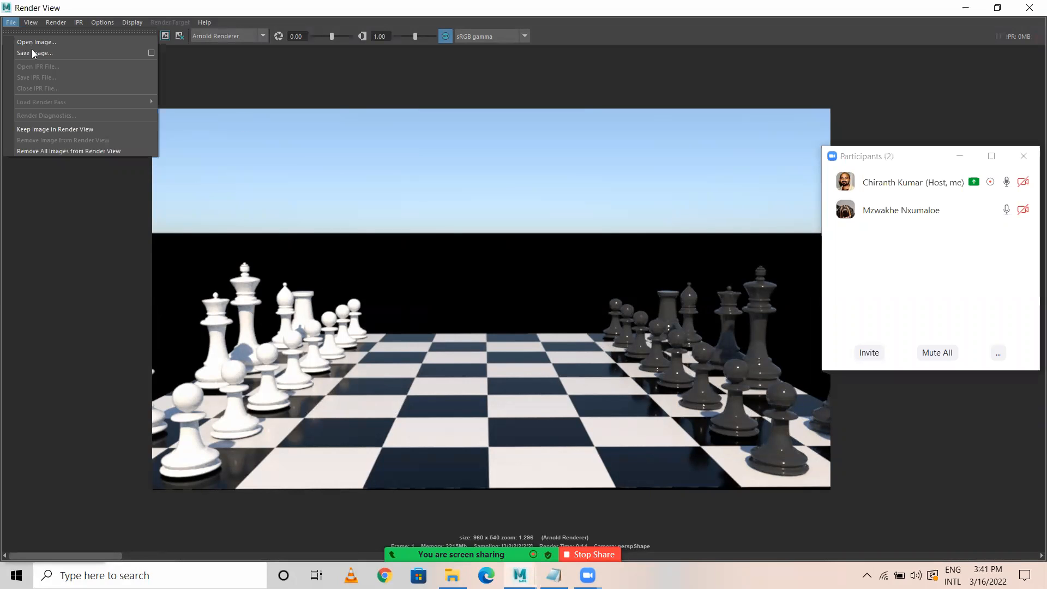
click(34, 53)
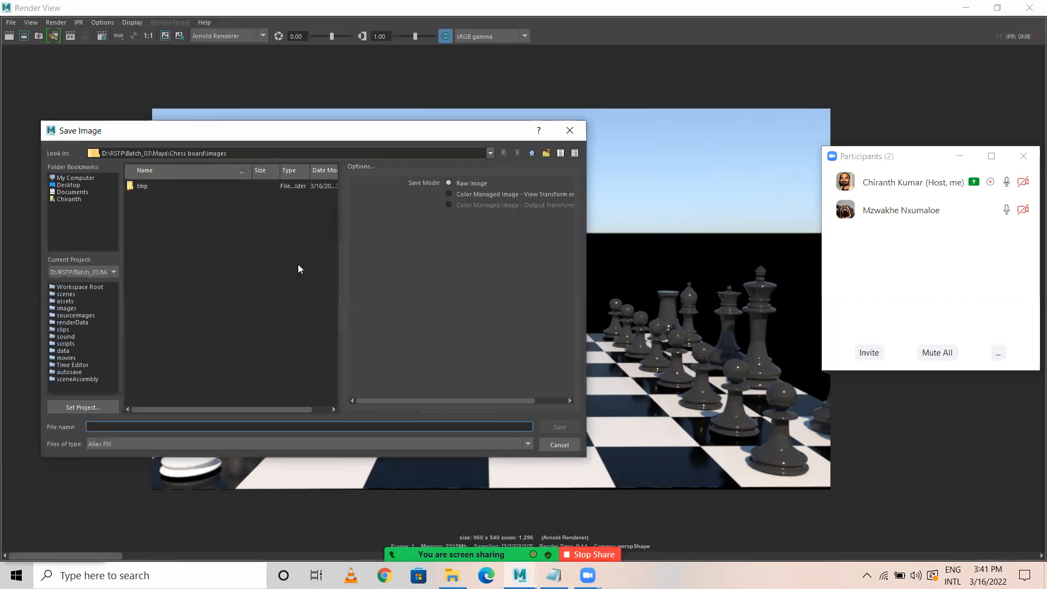
click(158, 444)
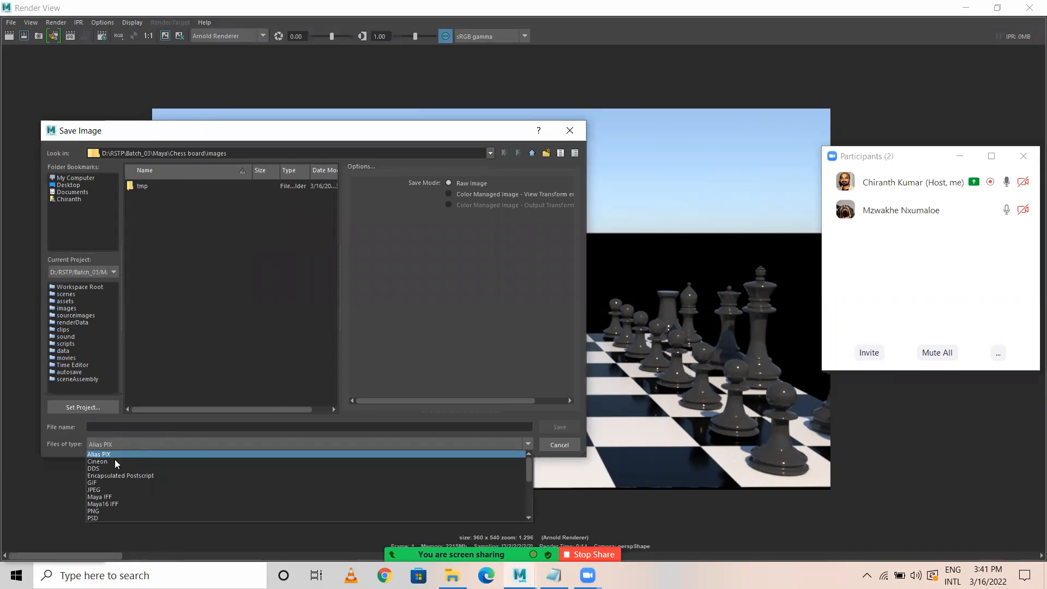
click(102, 489)
click(109, 426)
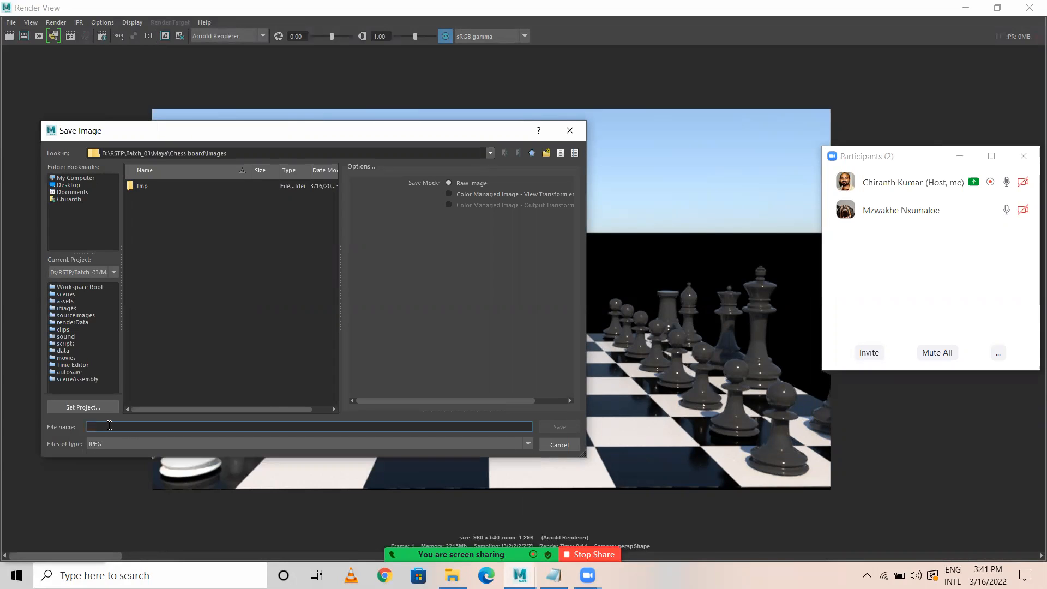
key(Escape)
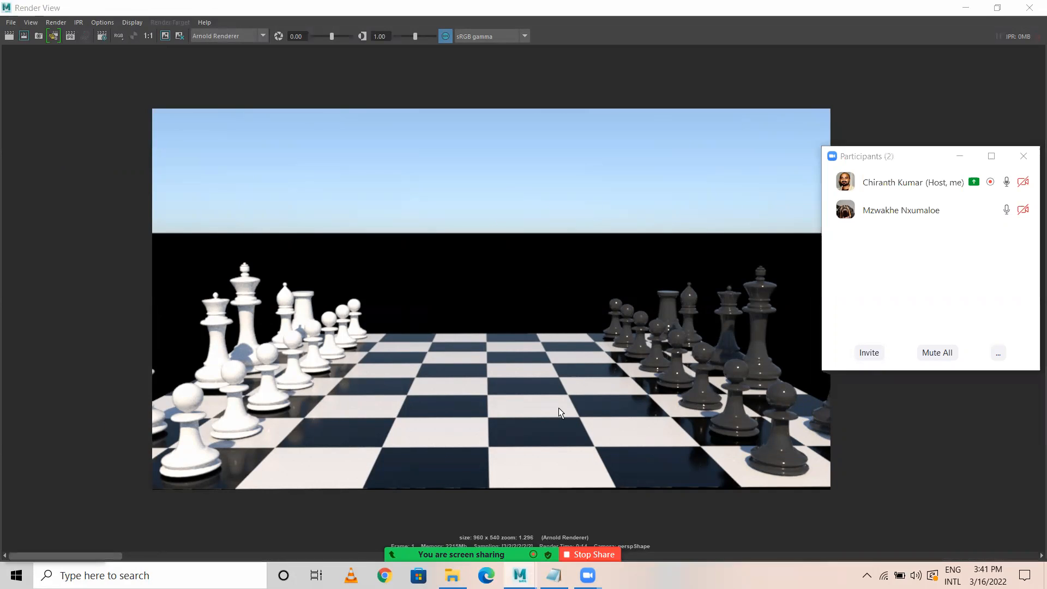
Close the rendered image and save the chess board scene
click(1028, 10)
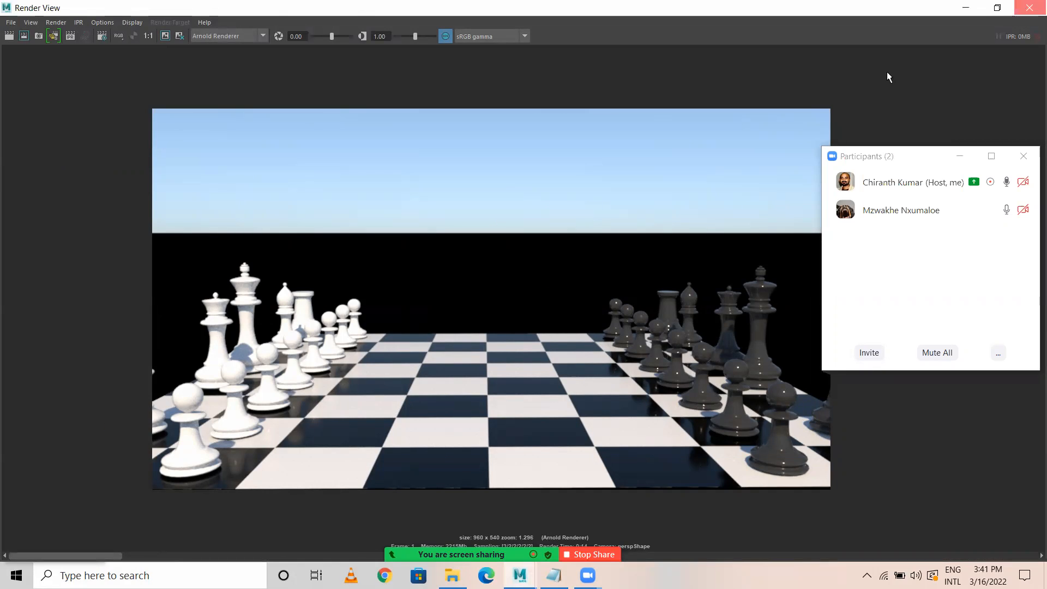
key(ctrl+s)
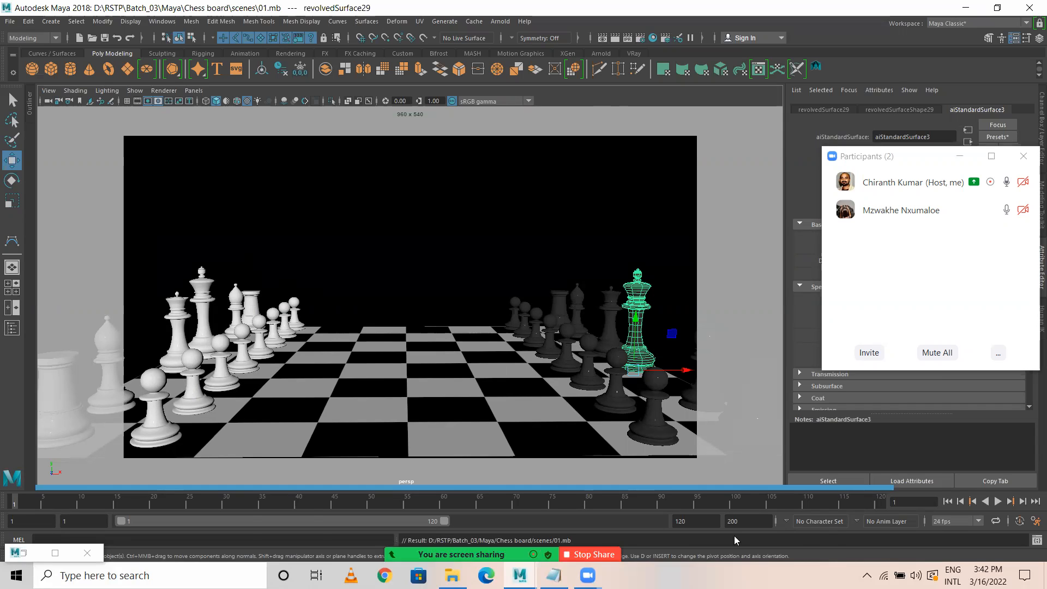
Bring up the choices for ending the Zoom meeting
mouse_move(734, 535)
click(806, 542)
click(840, 513)
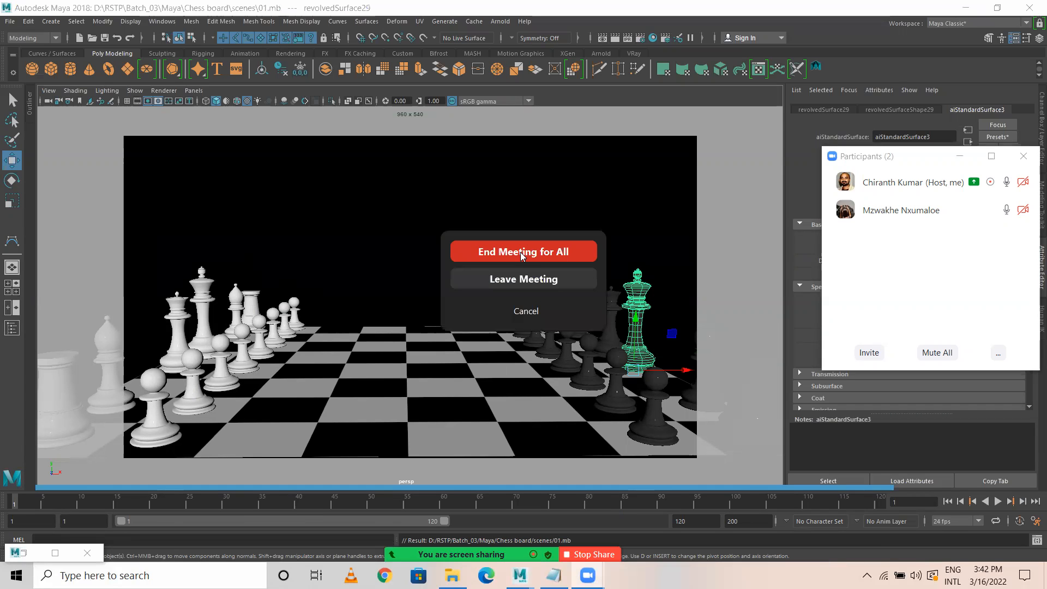